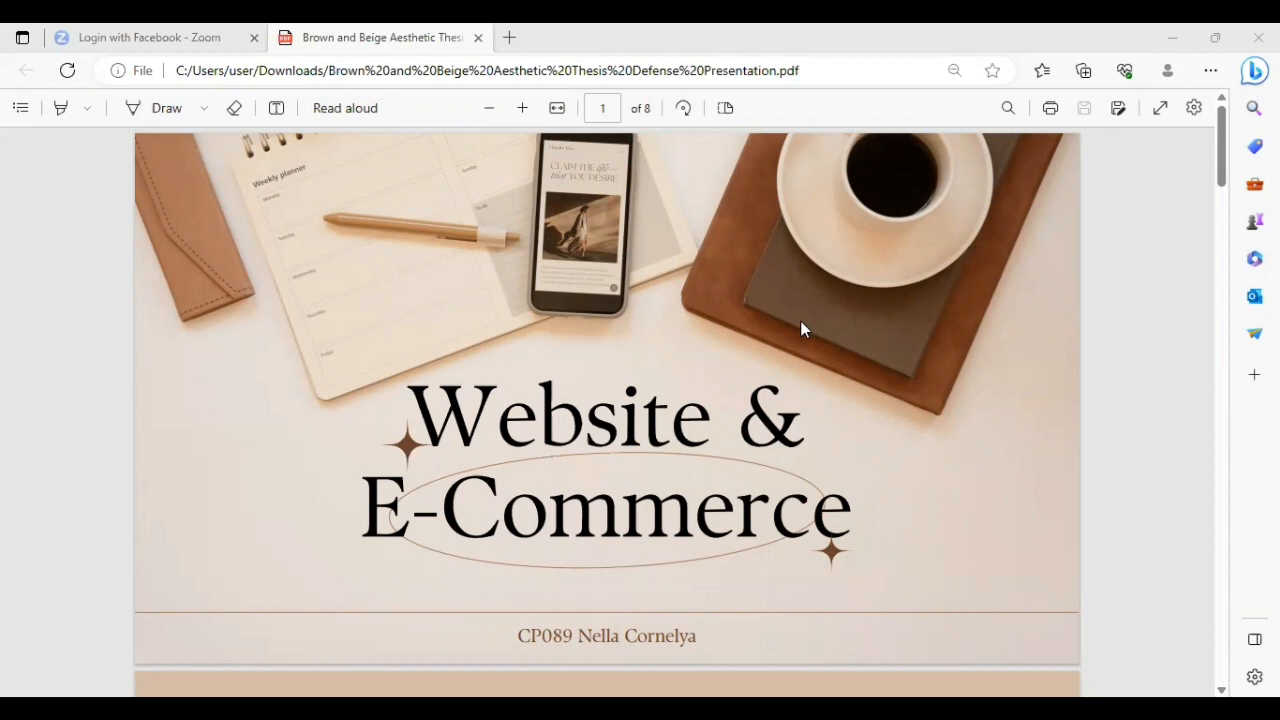
# Step: Read the presentation slides that define a website and describe the Odoo 16 website module and web content
pyautogui.scroll(-5, 800, 328)
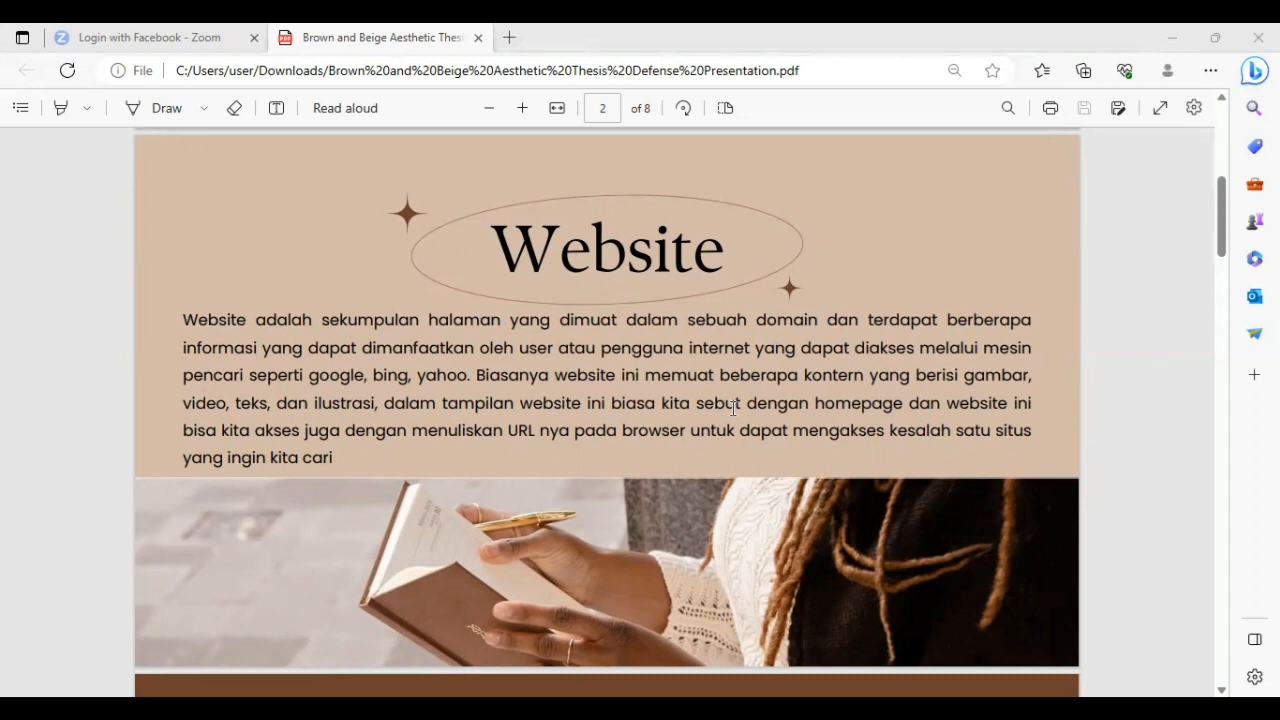
pyautogui.scroll(-6, 733, 407)
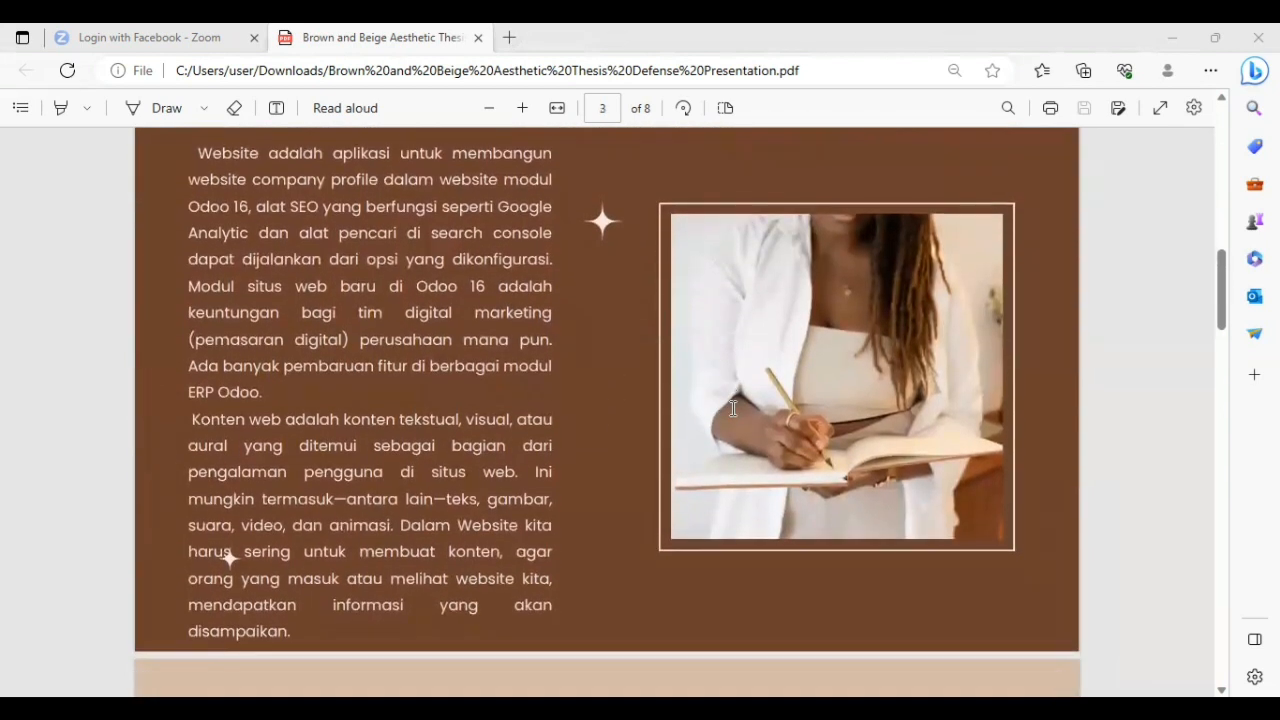
pyautogui.scroll(1, 733, 408)
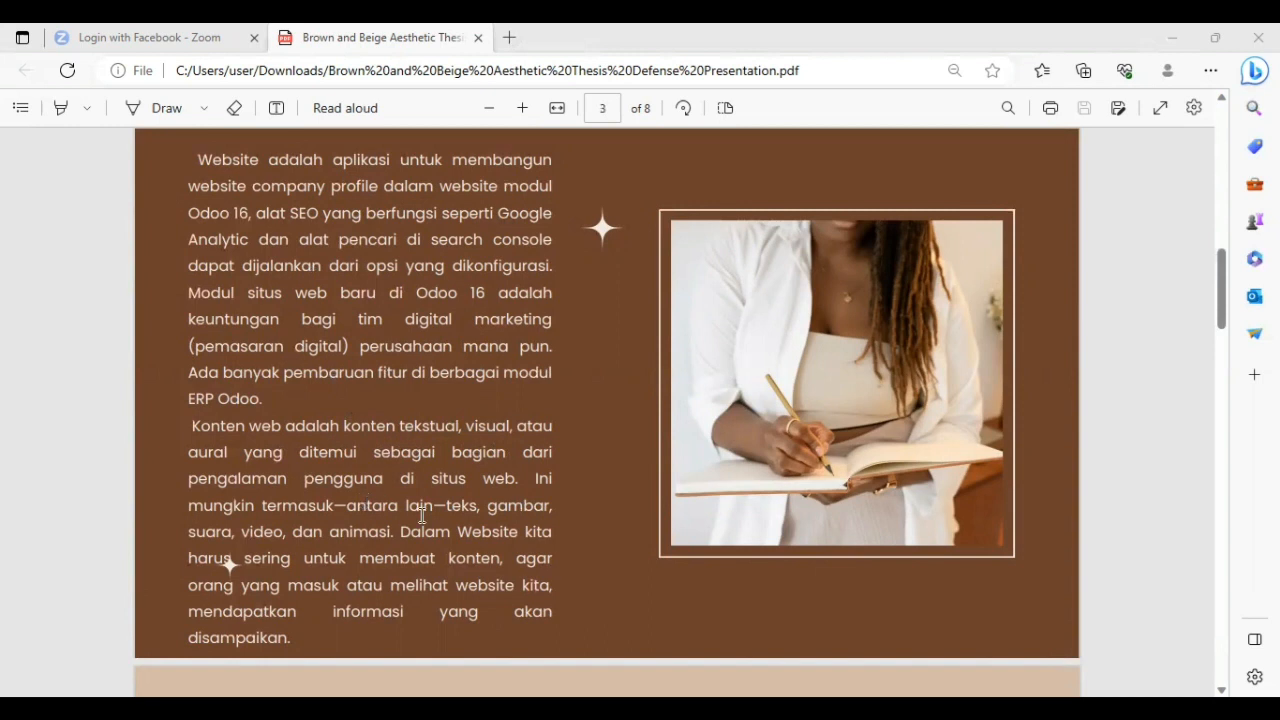
pyautogui.scroll(-5, 422, 515)
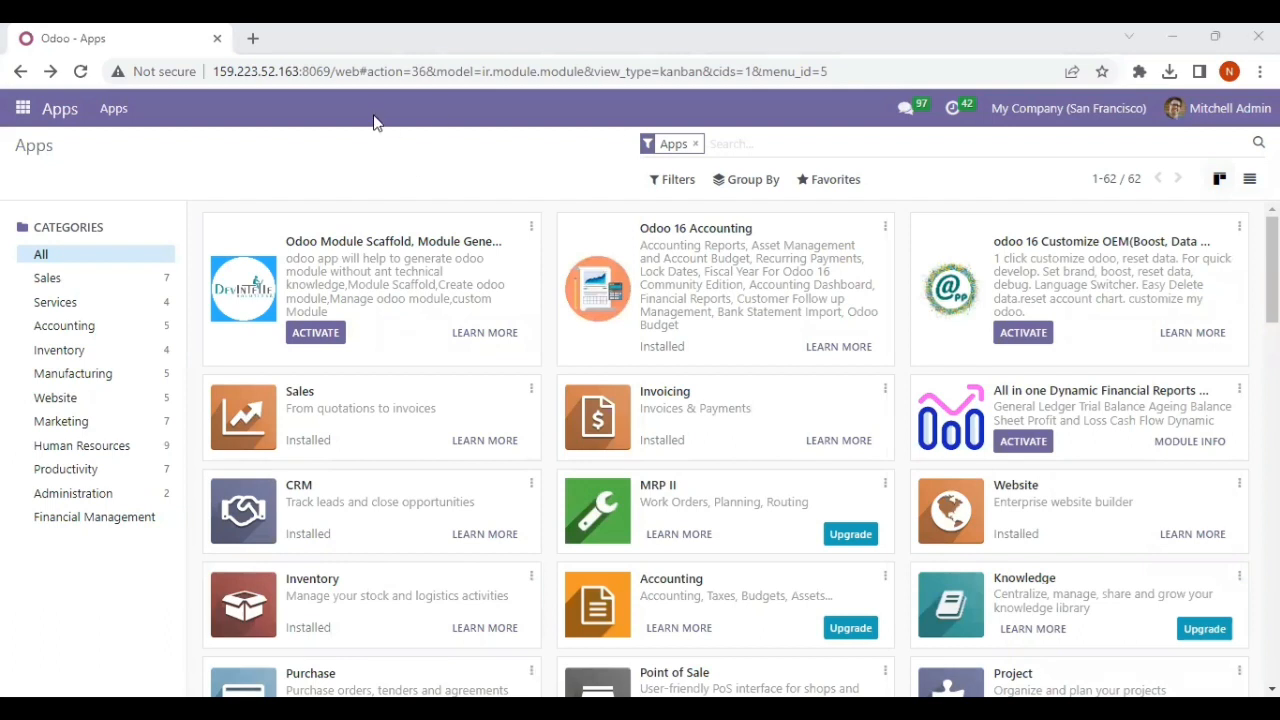
# Step: Switch to Odoo and open the Website app
pyautogui.click(22, 108)
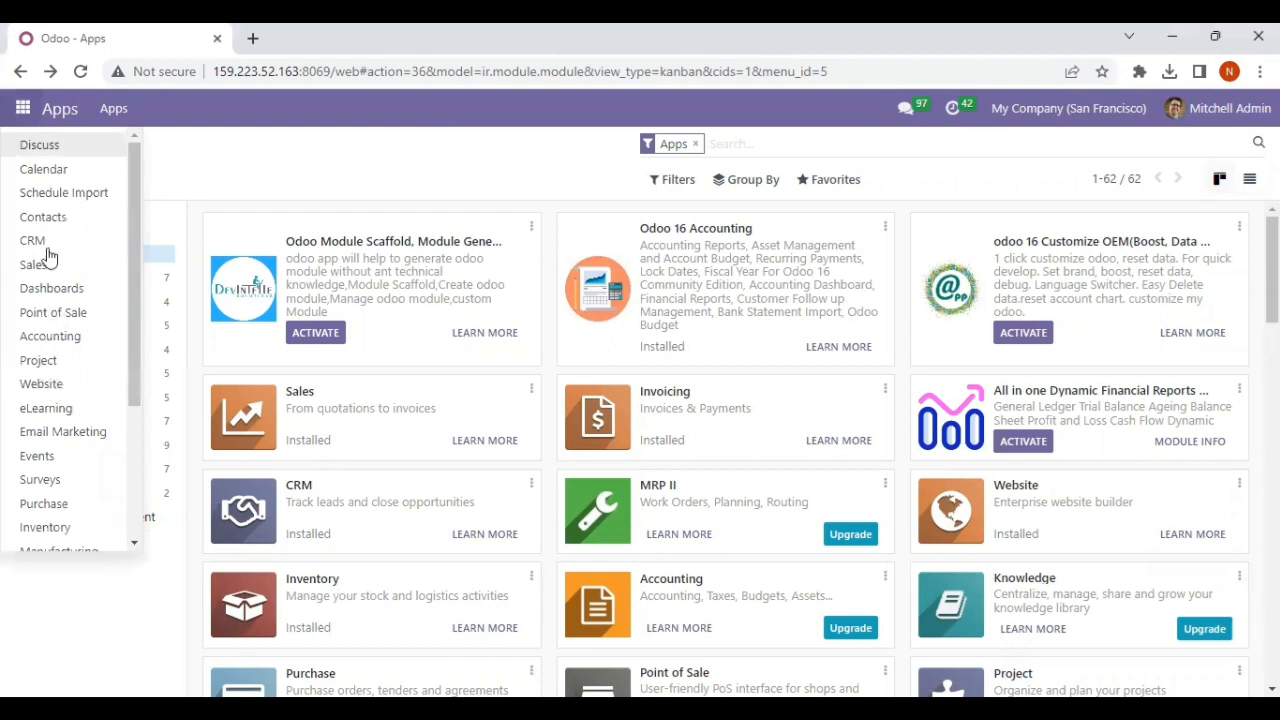
pyautogui.scroll(-2, 51, 360)
pyautogui.scroll(1, 63, 370)
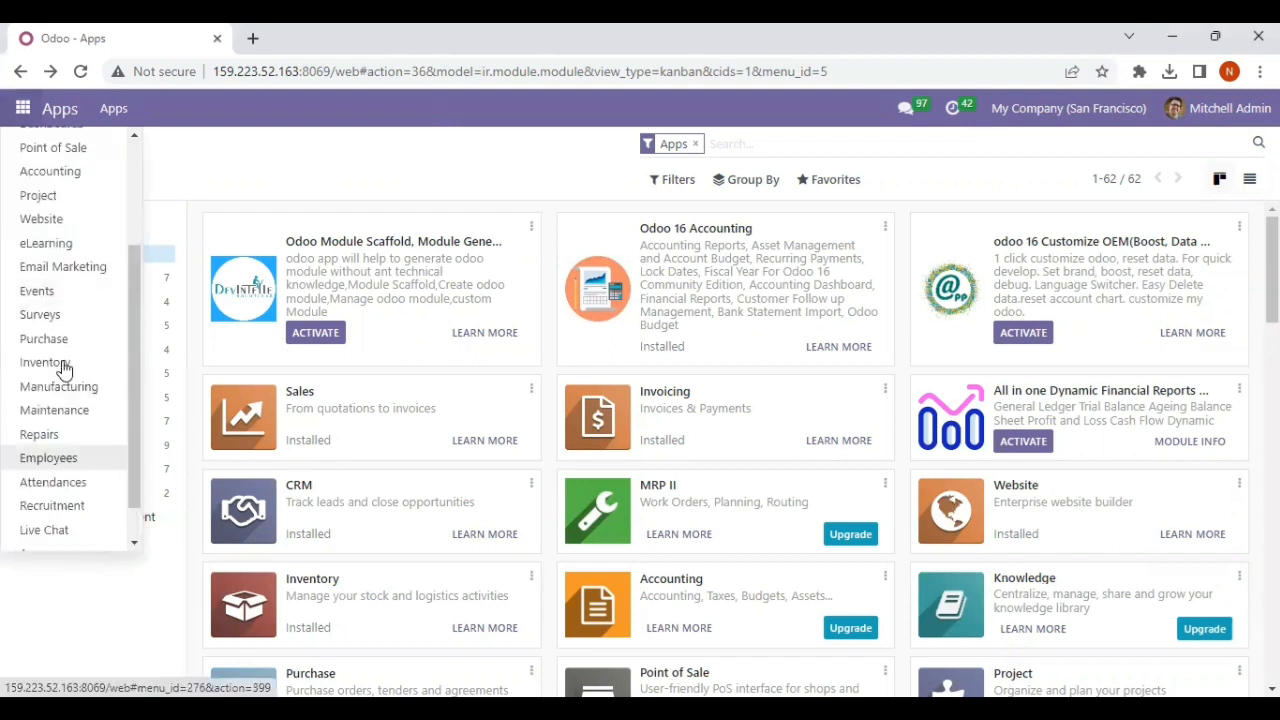
pyautogui.click(48, 218)
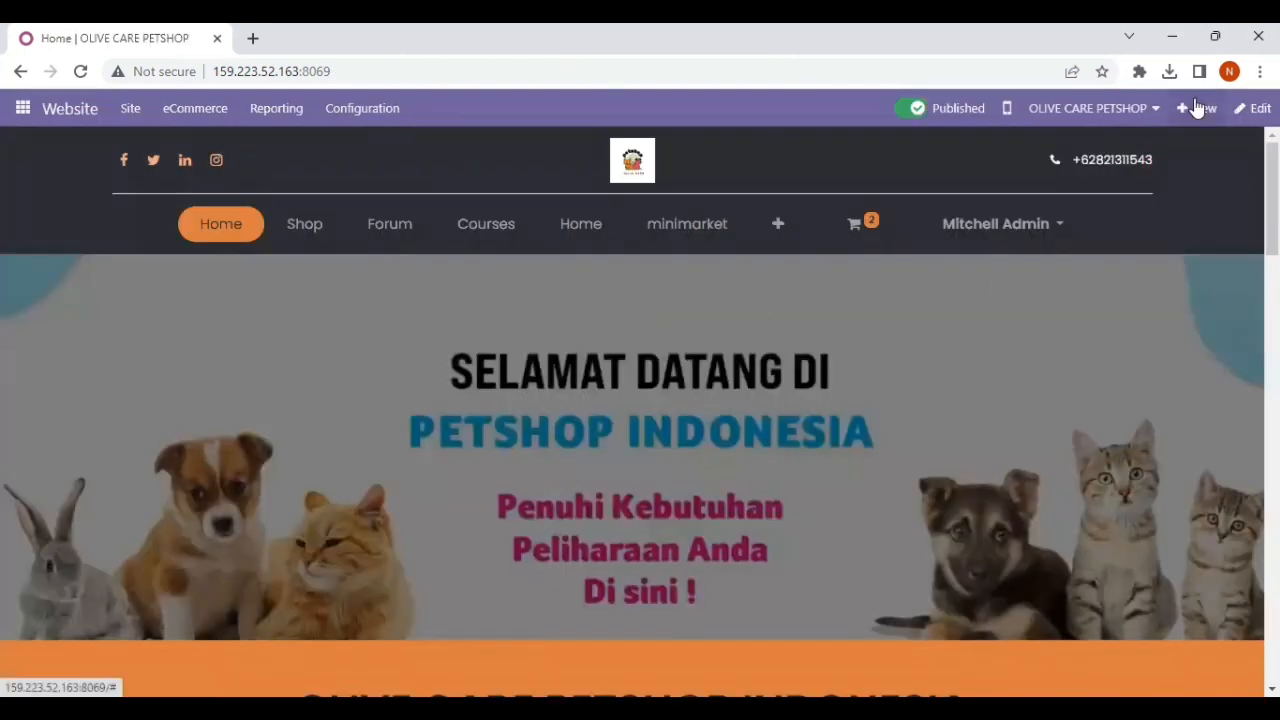
# Step: Create a new website page titled "My Website" and include it in the site menu
pyautogui.click(1197, 108)
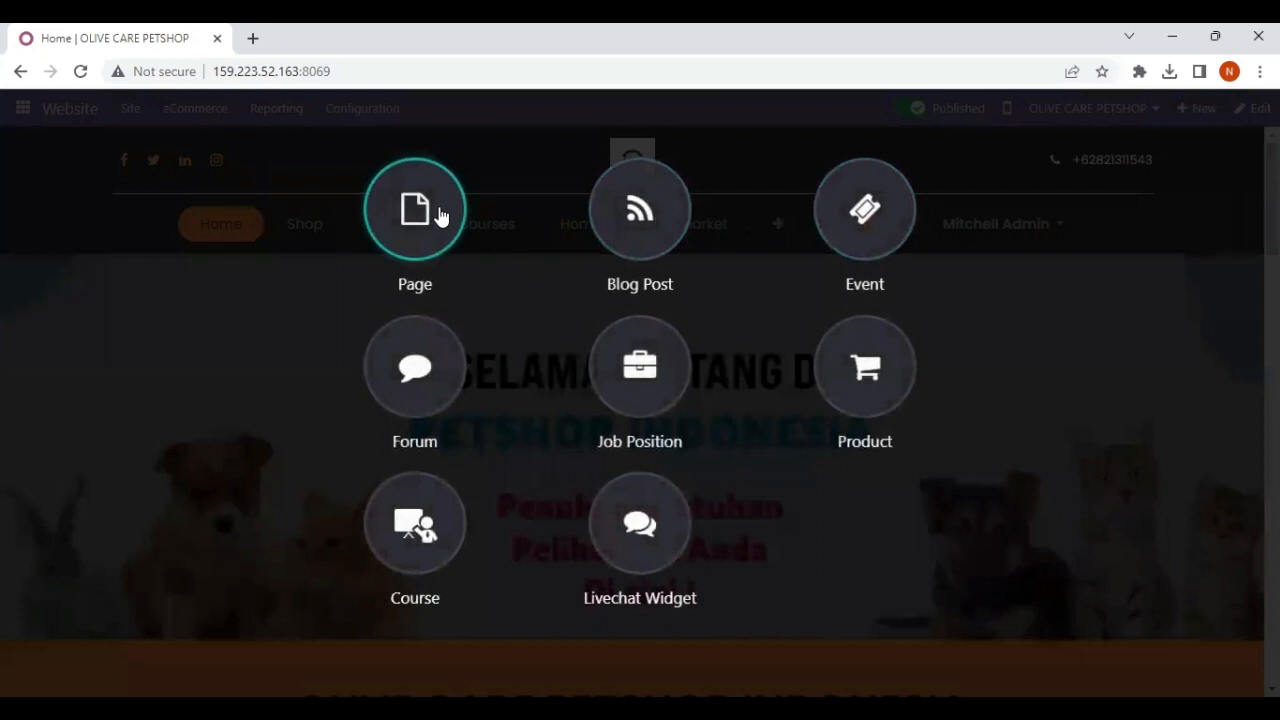
pyautogui.click(437, 214)
pyautogui.write('My Website')
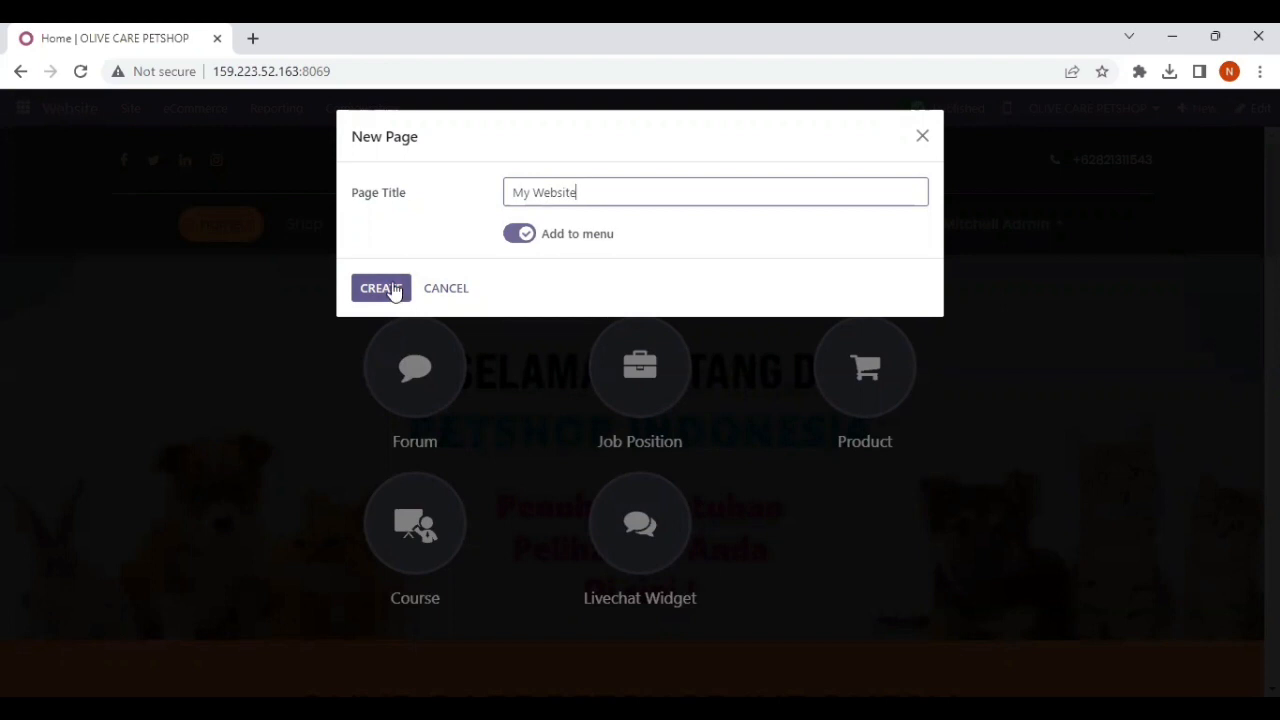
pyautogui.click(393, 290)
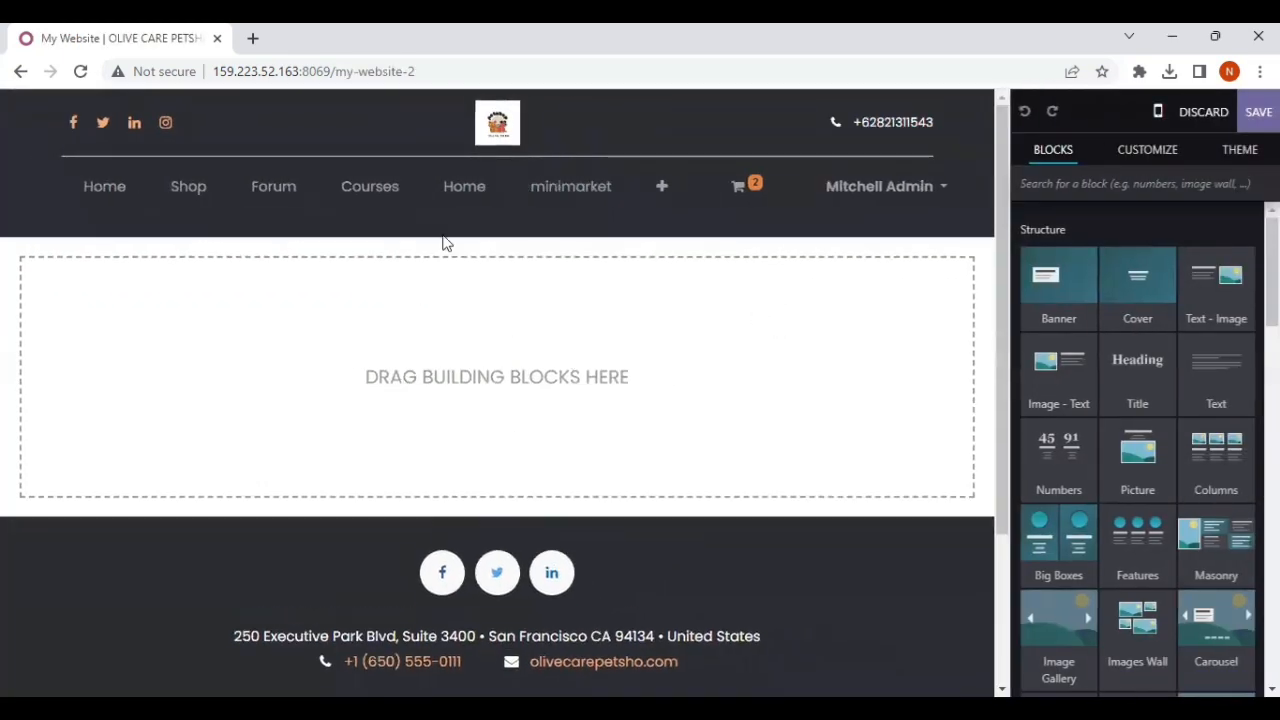
# Step: Replace the logo in the page header with the existing "Om Sayoer" image from the media library
pyautogui.click(492, 126)
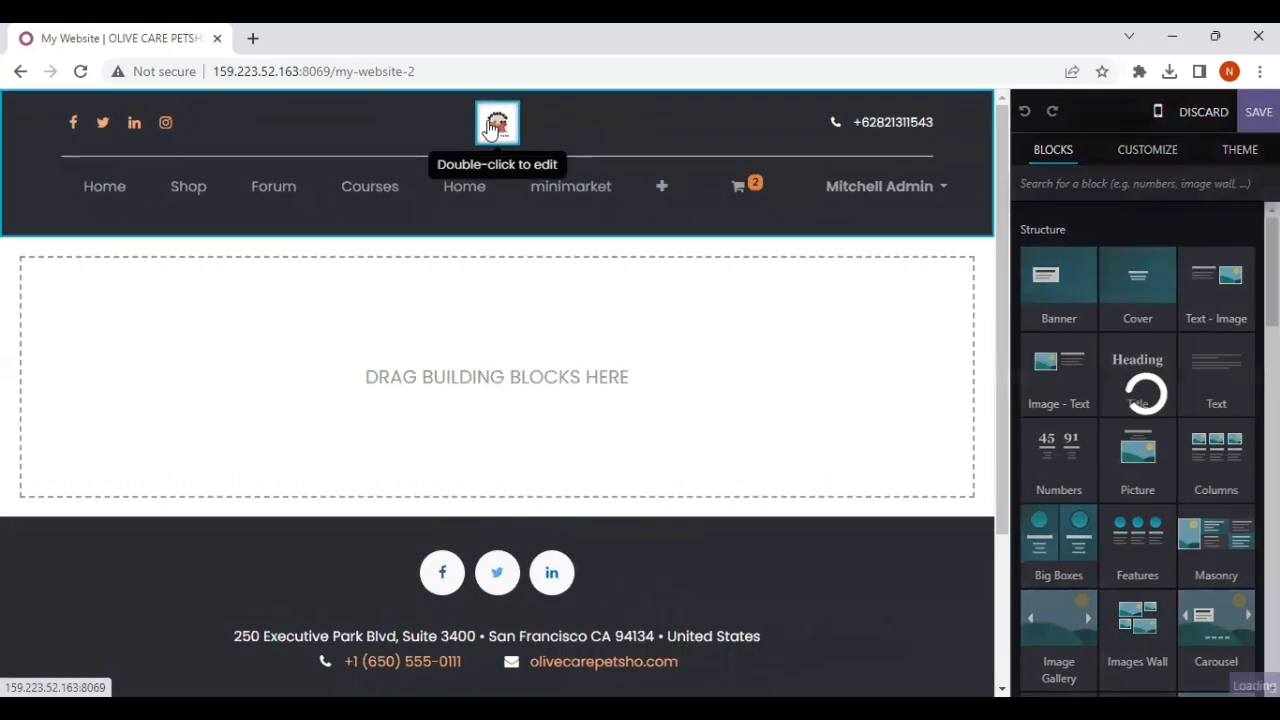
pyautogui.scroll(-3, 1151, 457)
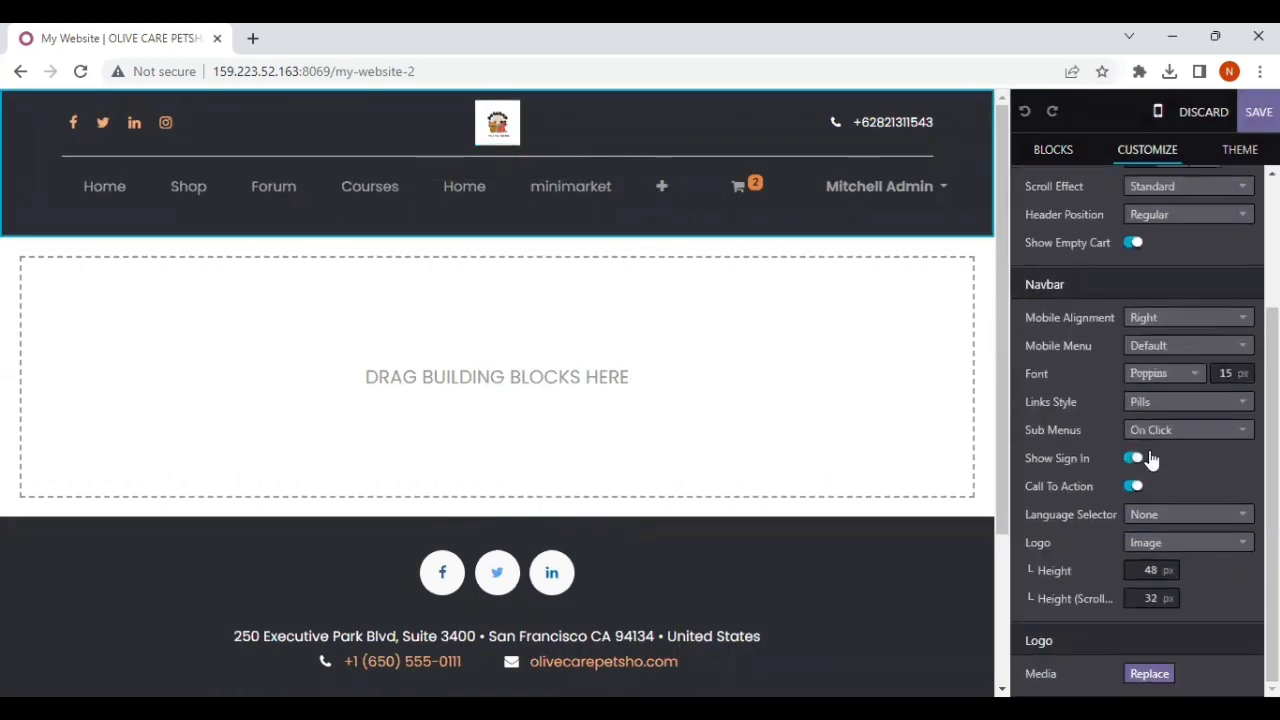
pyautogui.click(1145, 674)
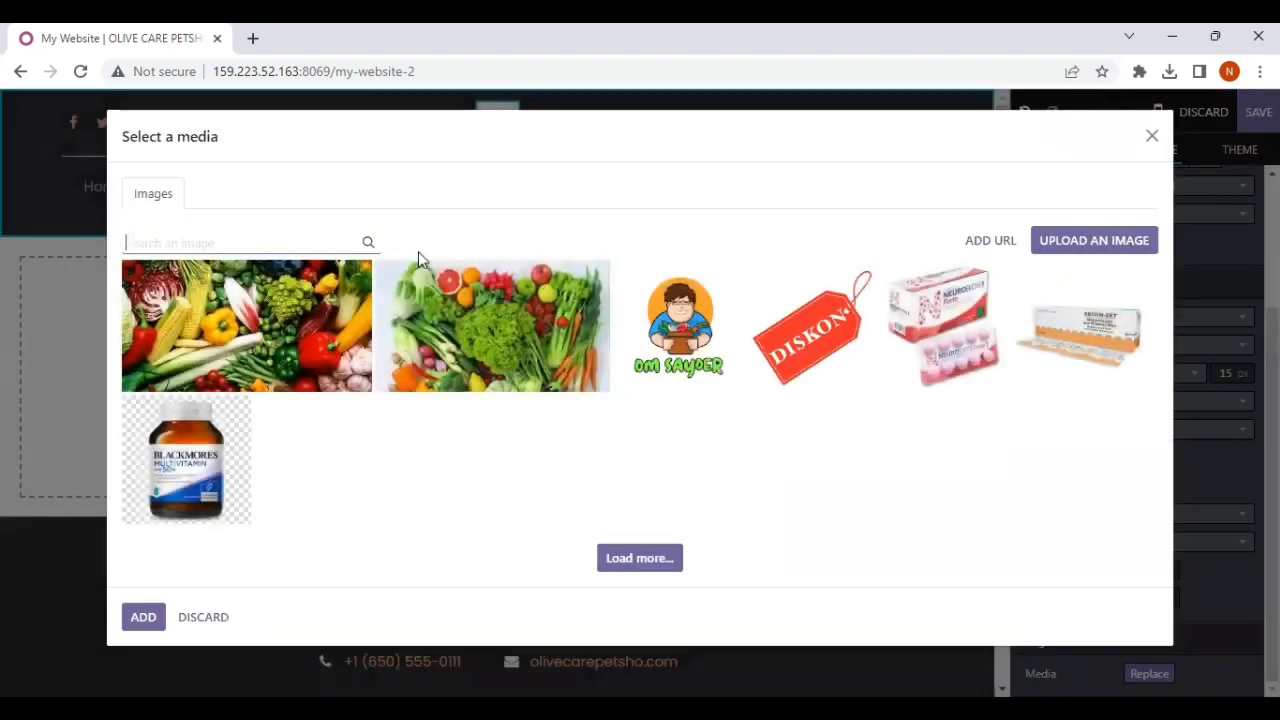
pyautogui.click(640, 355)
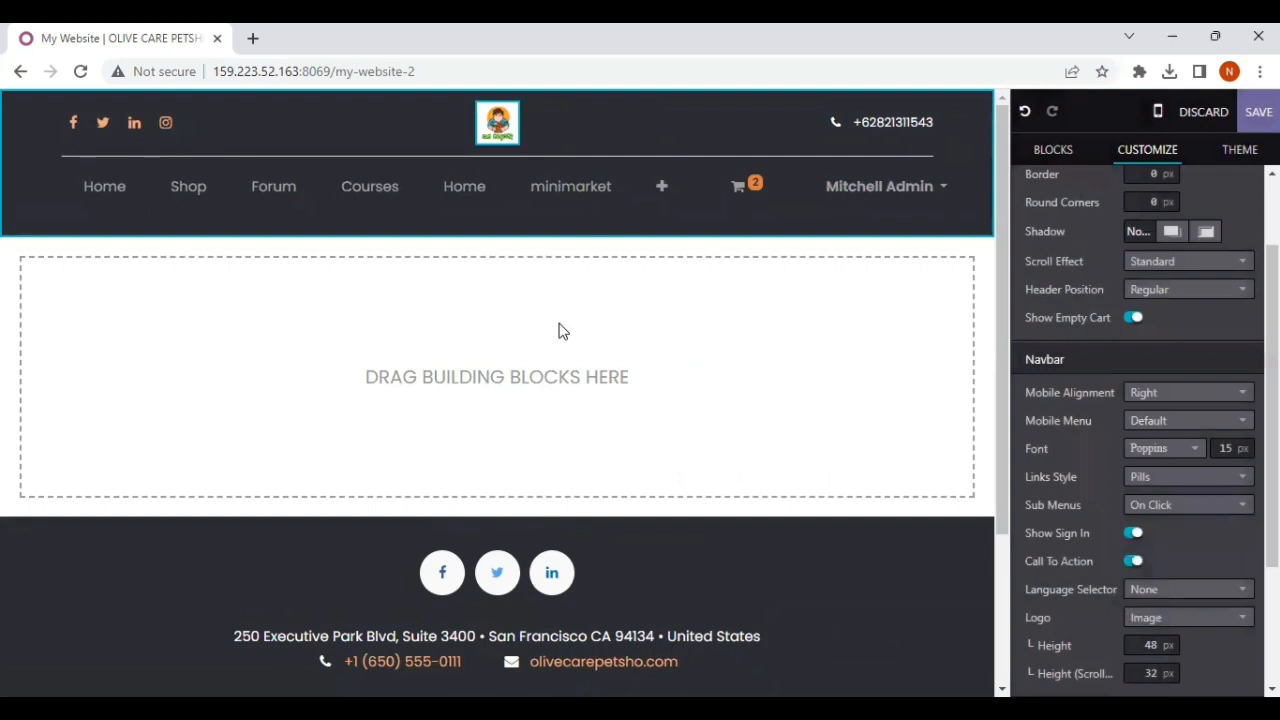
# Step: Add a Cover building block to the empty content area of the page
pyautogui.click(505, 341)
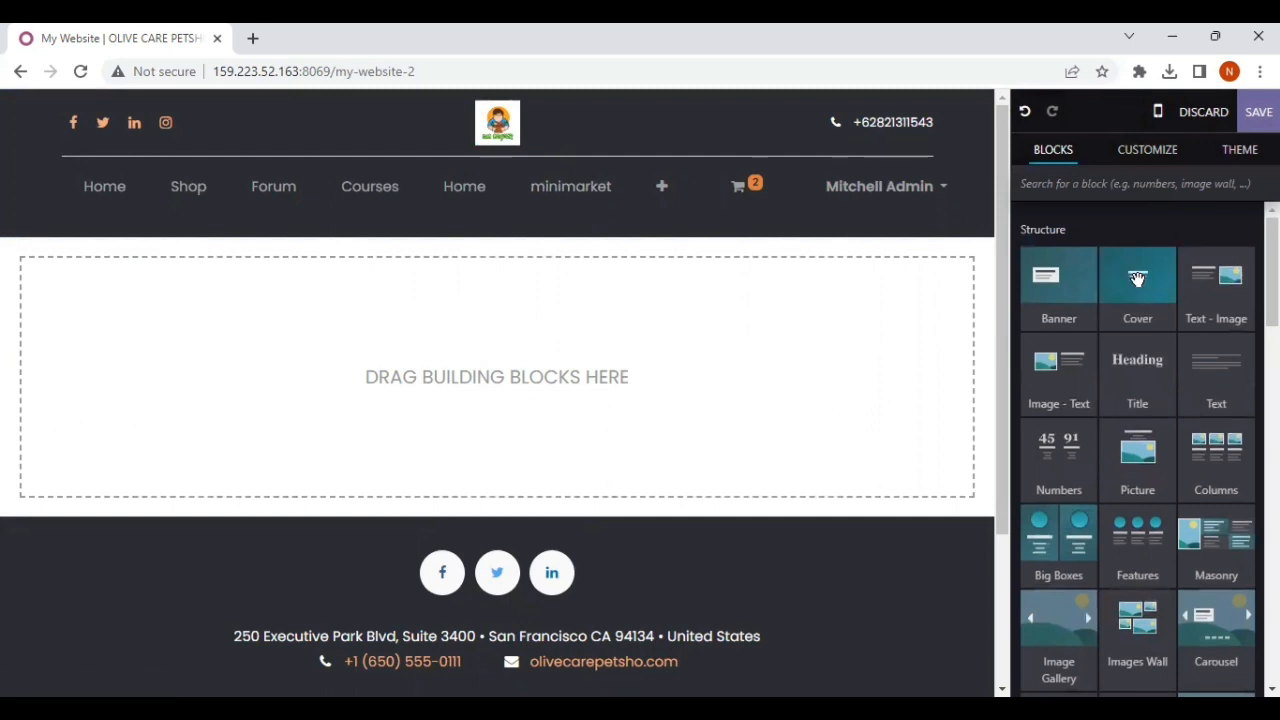
pyautogui.moveTo(1138, 268); pyautogui.dragTo(738, 420)
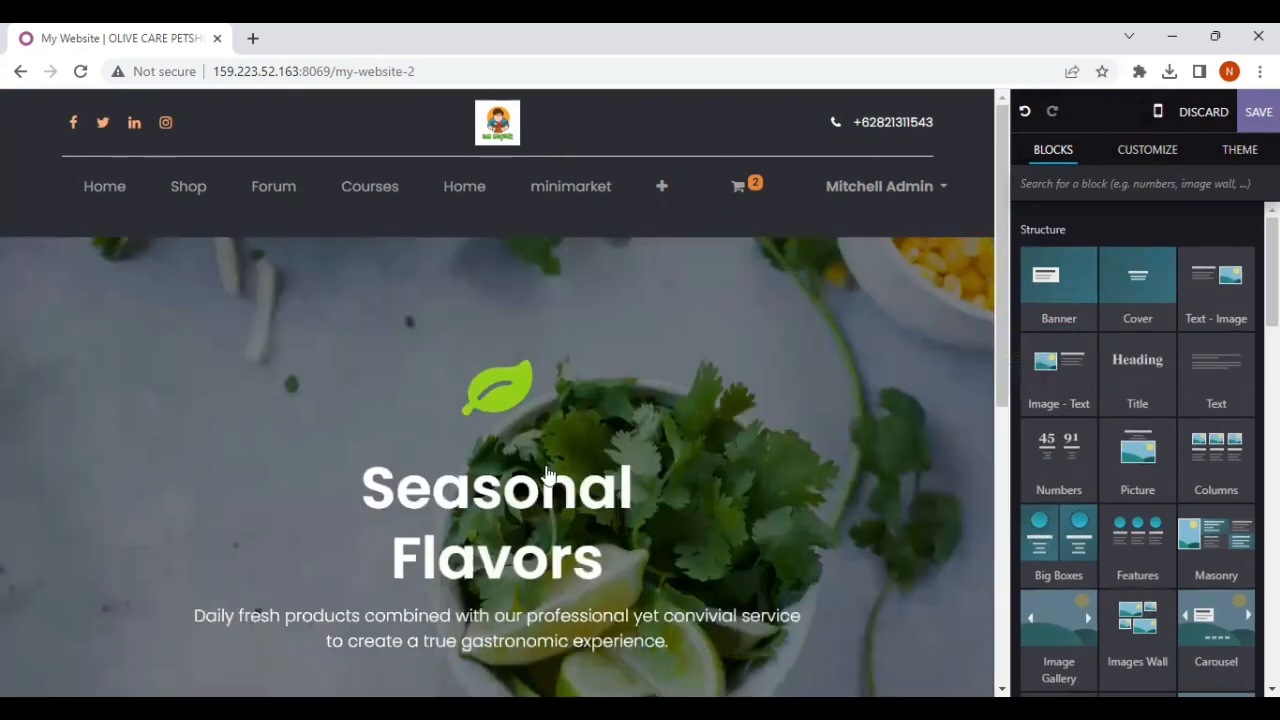
pyautogui.scroll(-4, 560, 400)
pyautogui.scroll(3, 480, 405)
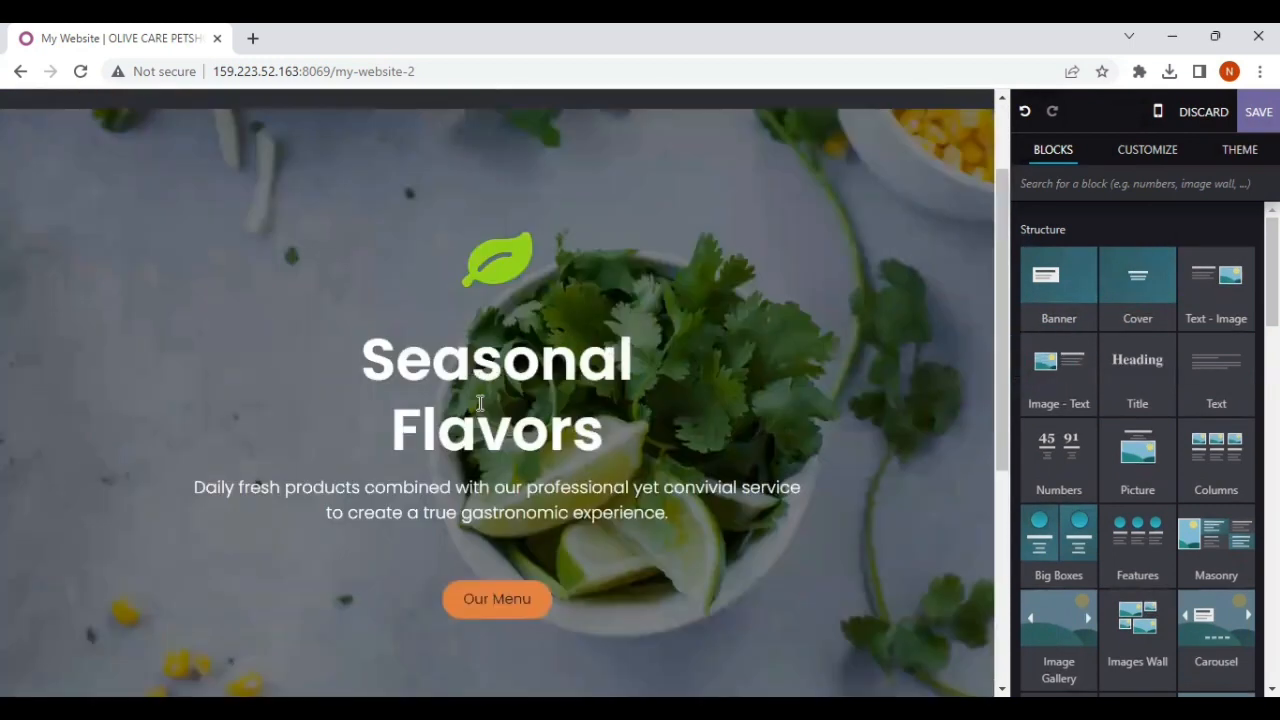
pyautogui.scroll(1, 542, 244)
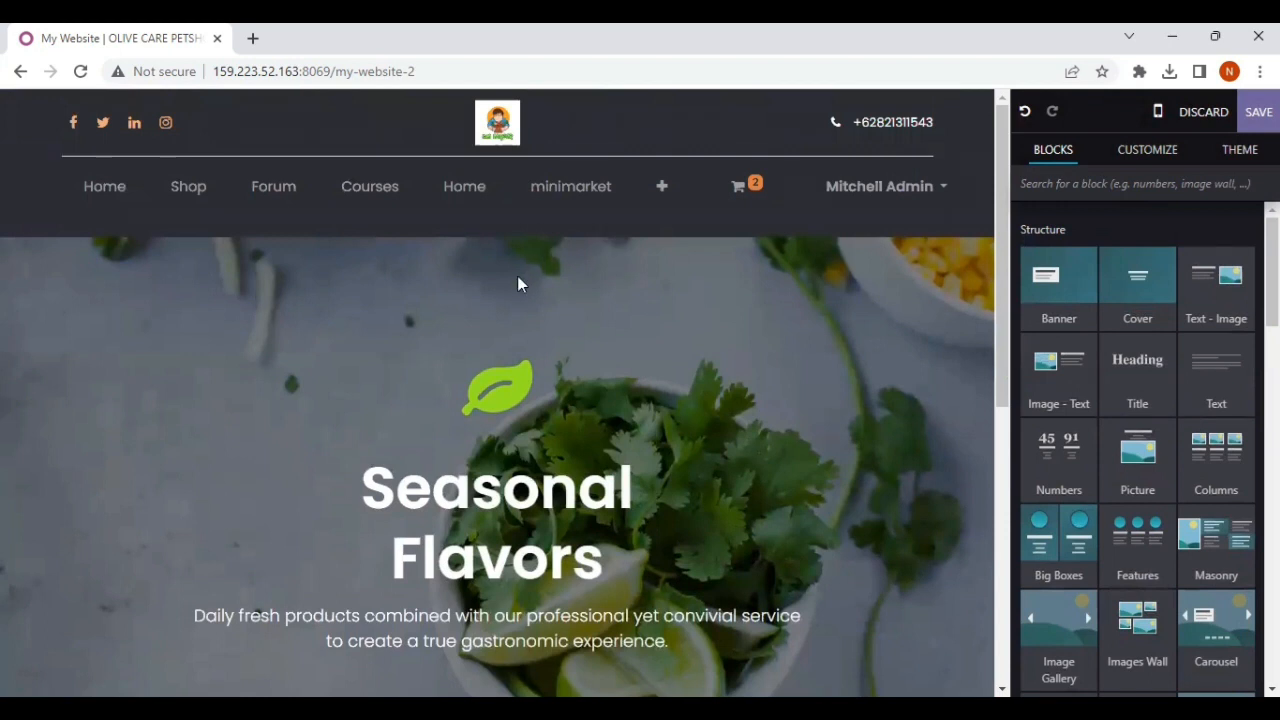
# Step: Replace the Cover block's background with the library image of vegetables and fruit arranged on a light backdrop
pyautogui.click(515, 281)
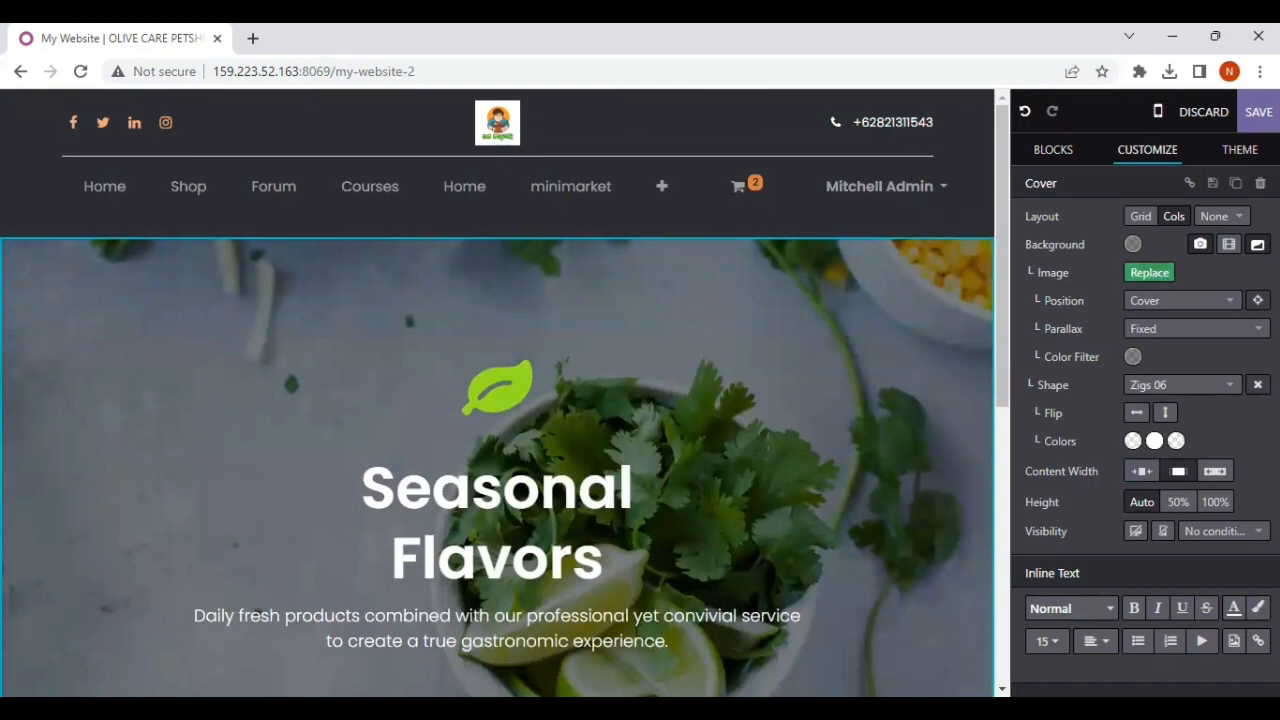
pyautogui.click(1149, 272)
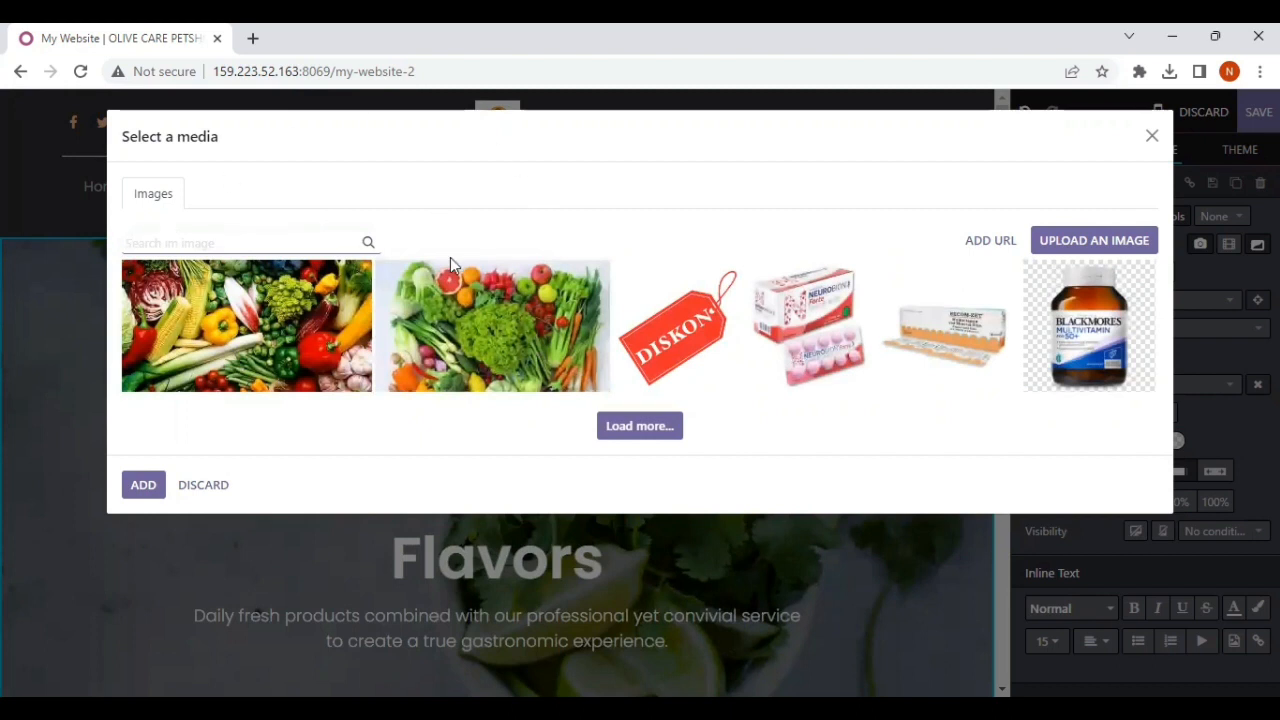
pyautogui.click(518, 316)
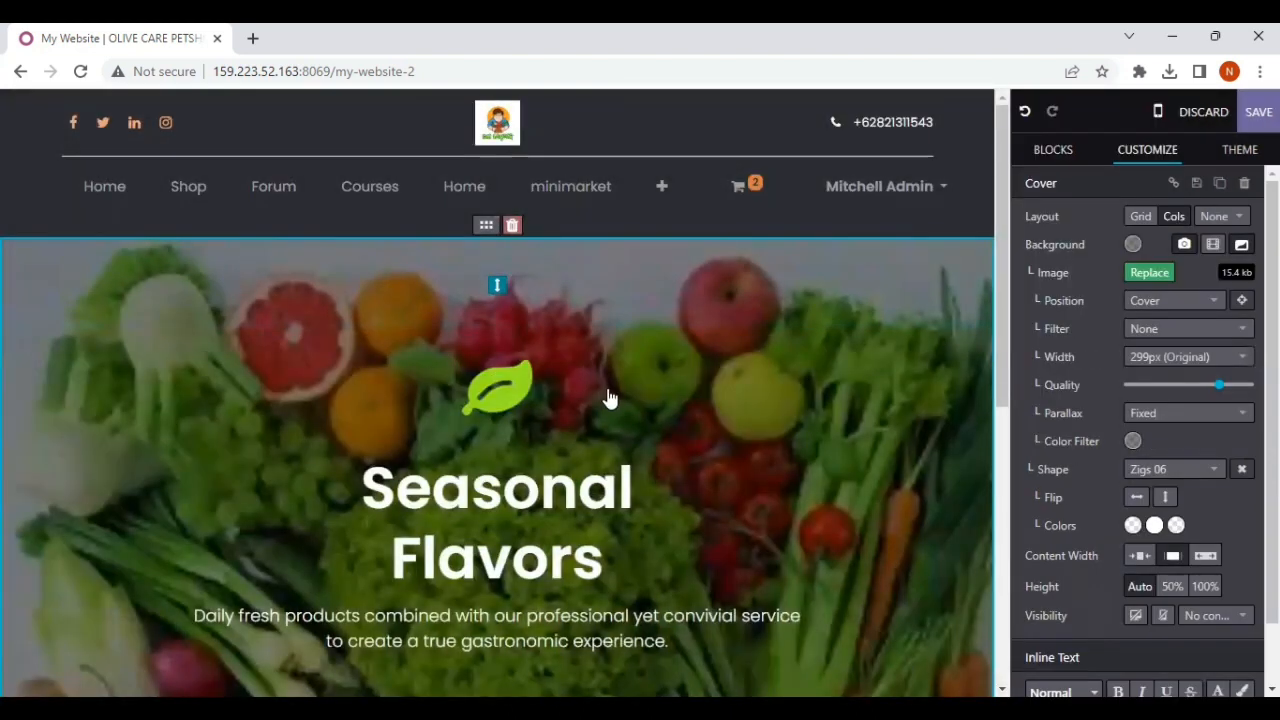
pyautogui.scroll(-3, 694, 470)
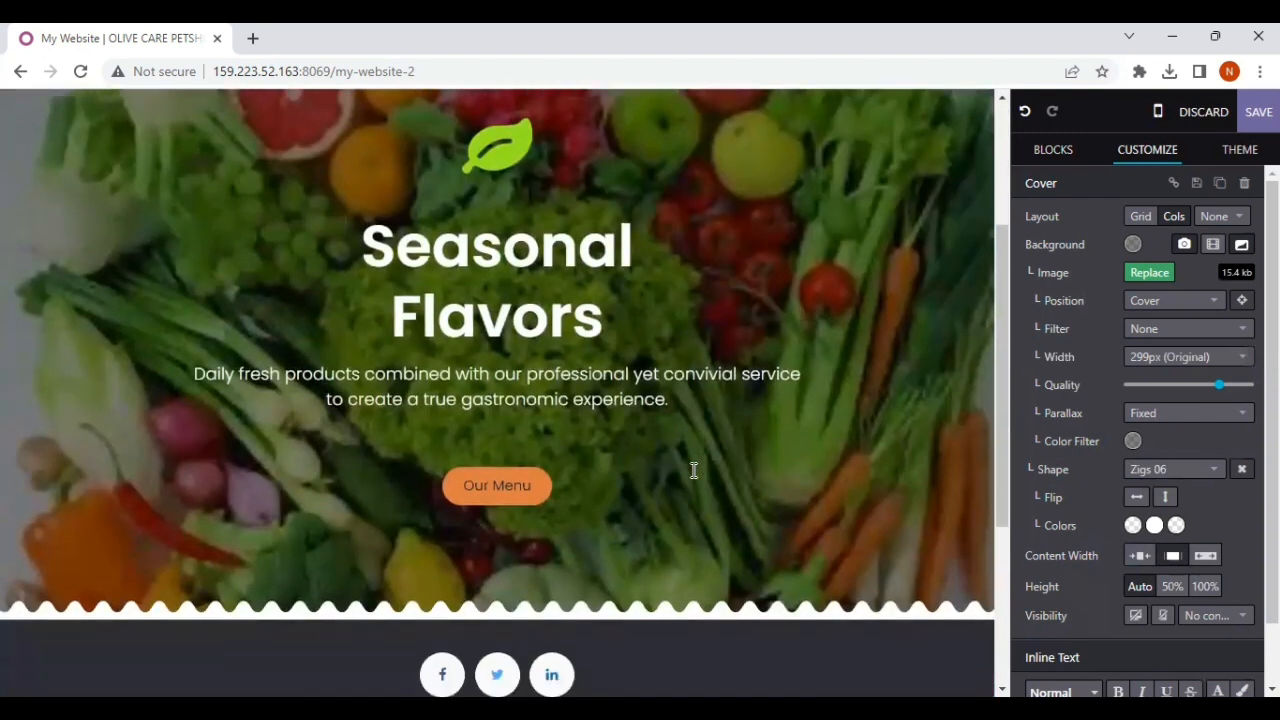
pyautogui.scroll(2, 694, 468)
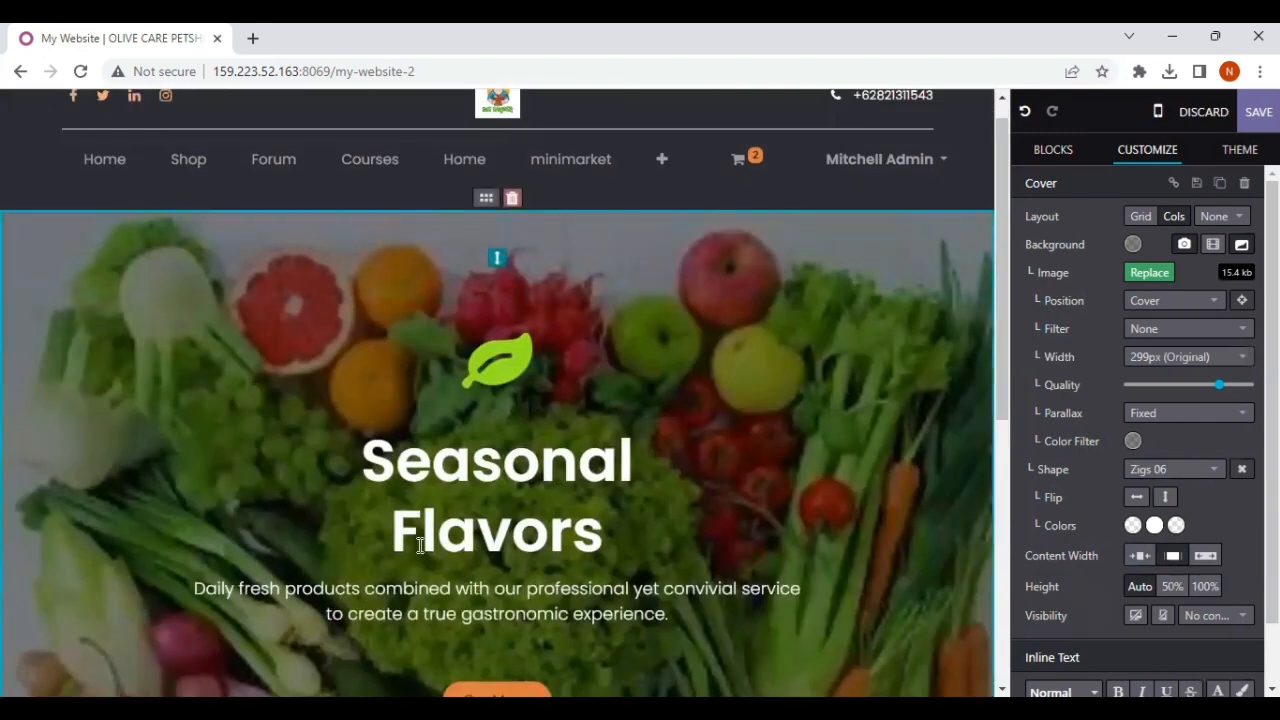
# Step: Replace the Cover block's heading with "Om Sayoer"
pyautogui.scroll(-1, 417, 543)
pyautogui.click(617, 430)
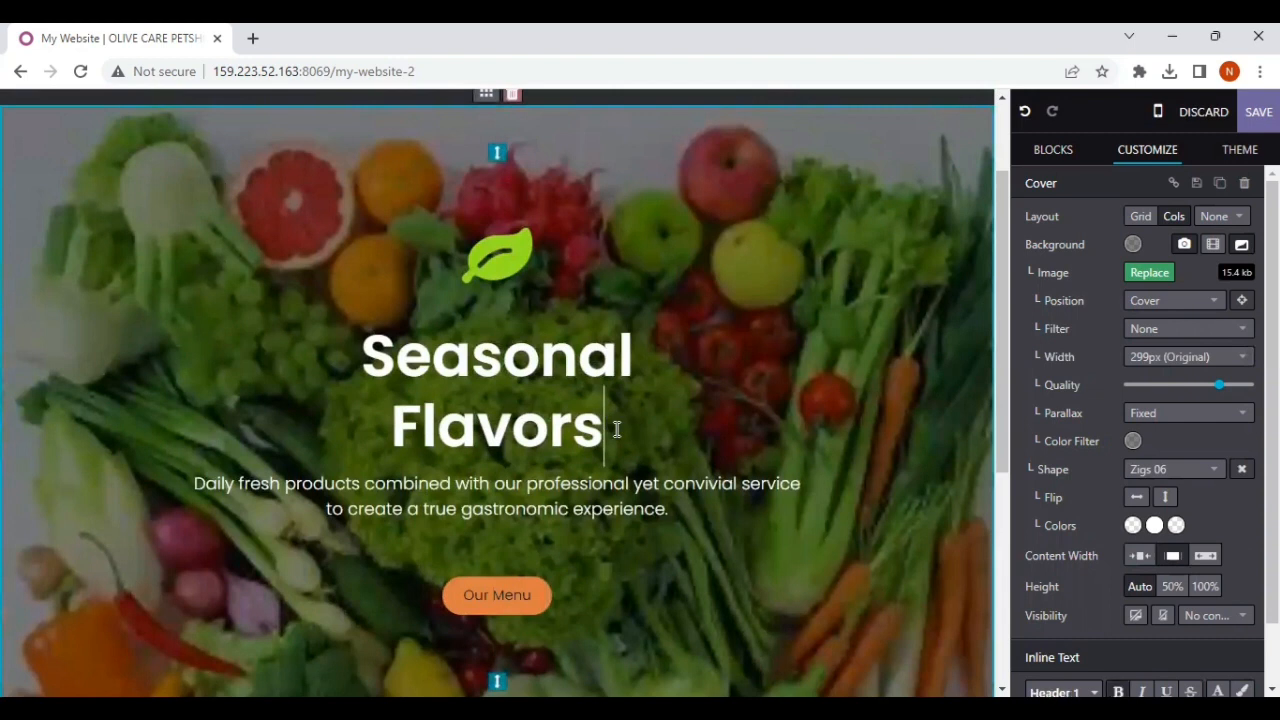
pyautogui.press('BackSpace')
pyautogui.press('BackSpace')
pyautogui.press('BackSpace')
pyautogui.press('BackSpace')
pyautogui.press('BackSpace')
pyautogui.press('BackSpace')
pyautogui.press('BackSpace')
pyautogui.press('BackSpace')
pyautogui.press('BackSpace')
pyautogui.press('BackSpace')
pyautogui.press('BackSpace')
pyautogui.press('BackSpace')
pyautogui.press('BackSpace')
pyautogui.press('BackSpace')
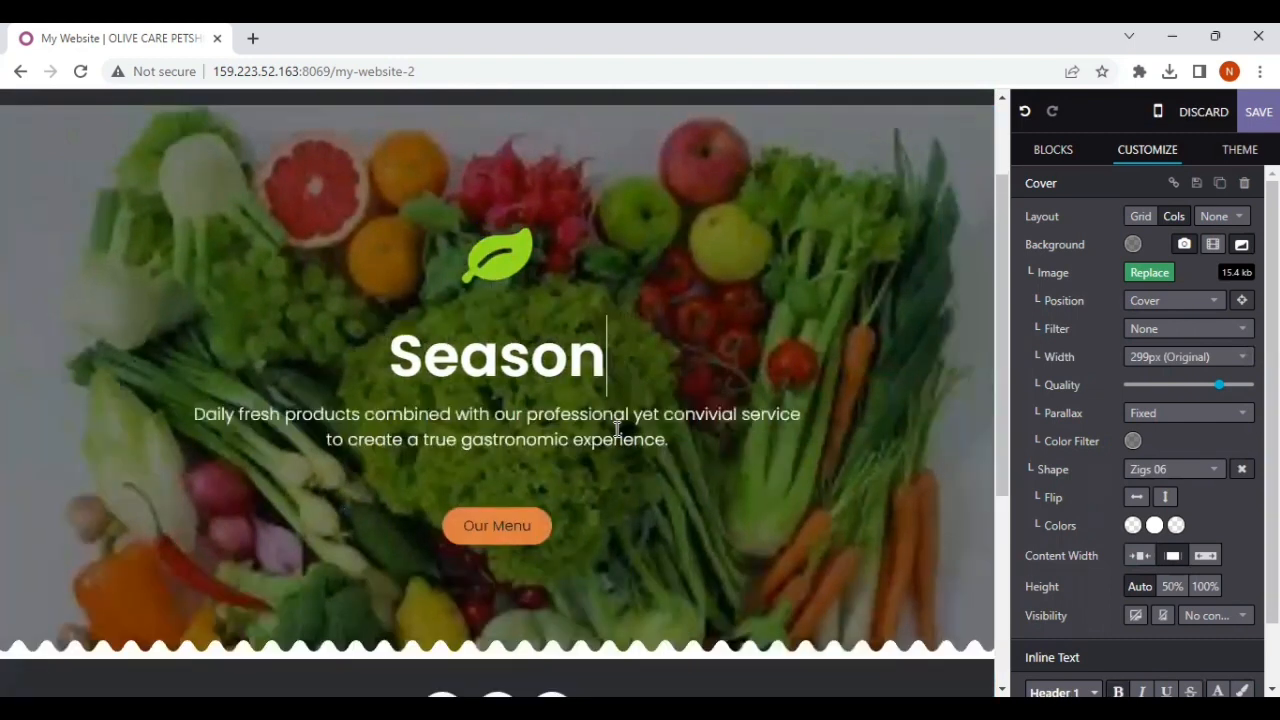
pyautogui.press('BackSpace')
pyautogui.press('BackSpace')
pyautogui.write('Om ')
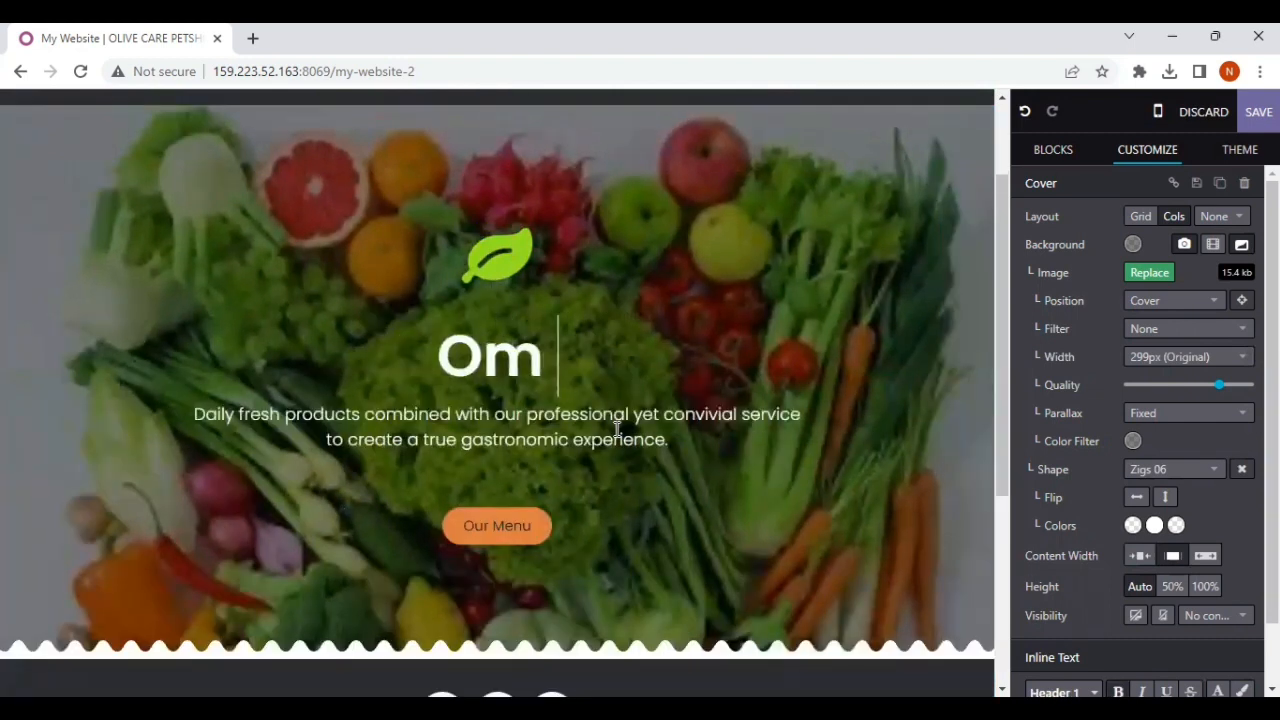
pyautogui.write('Sayoer')
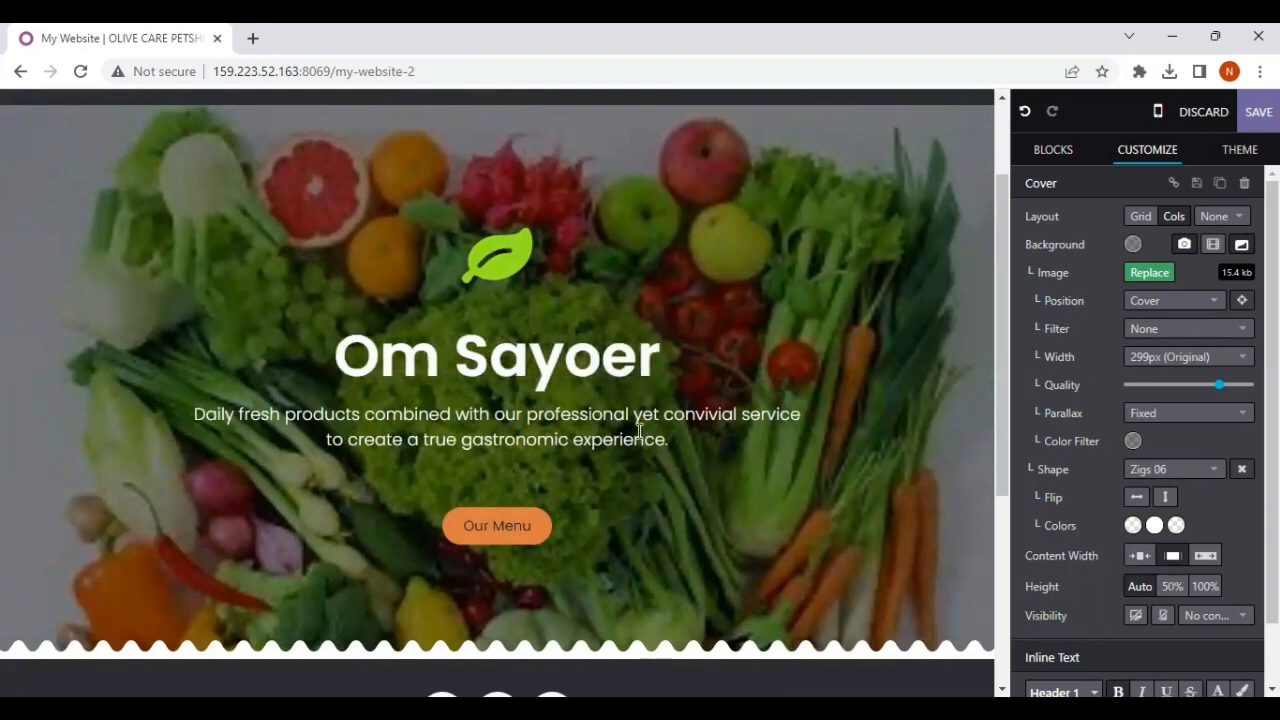
# Step: Replace the paragraph under the Cover heading with "Sayur Lodeh, Sayur Sop, Sayur Bening"
pyautogui.click(674, 437)
pyautogui.tripleClick(675, 444)
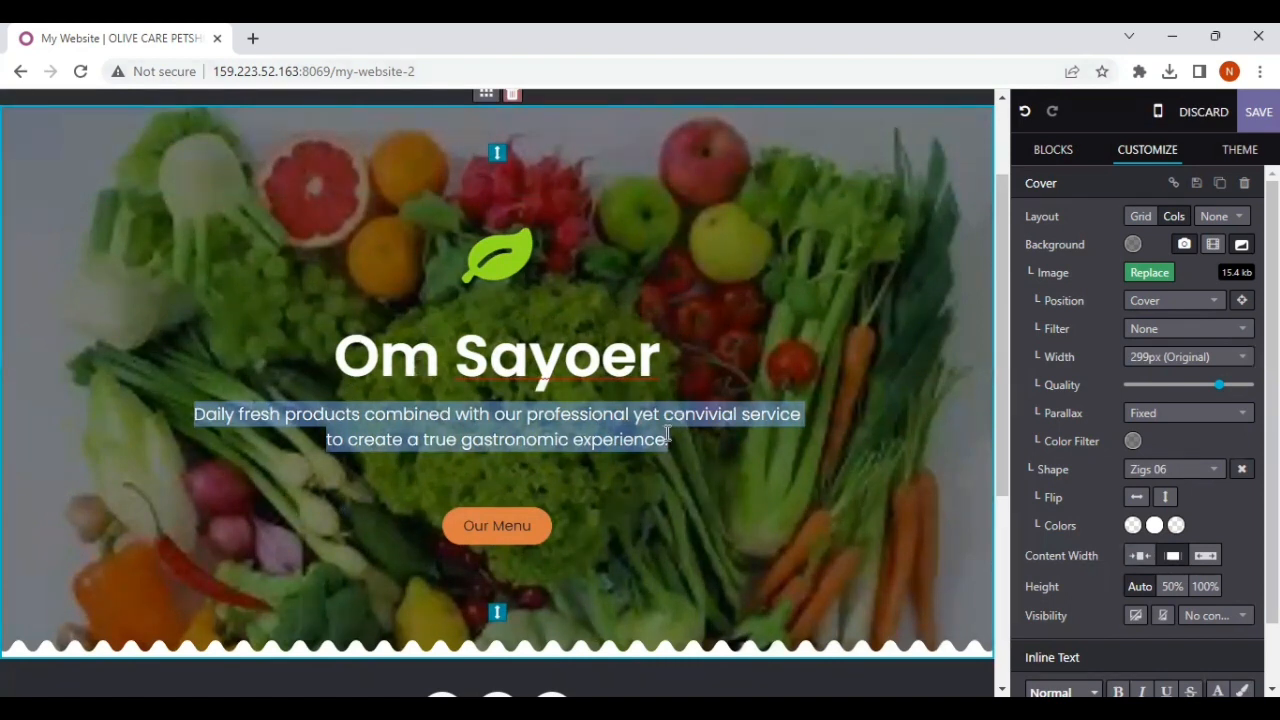
pyautogui.write('Sayur Lodeh, DSa')
pyautogui.press('BackSpace')
pyautogui.press('BackSpace')
pyautogui.press('BackSpace')
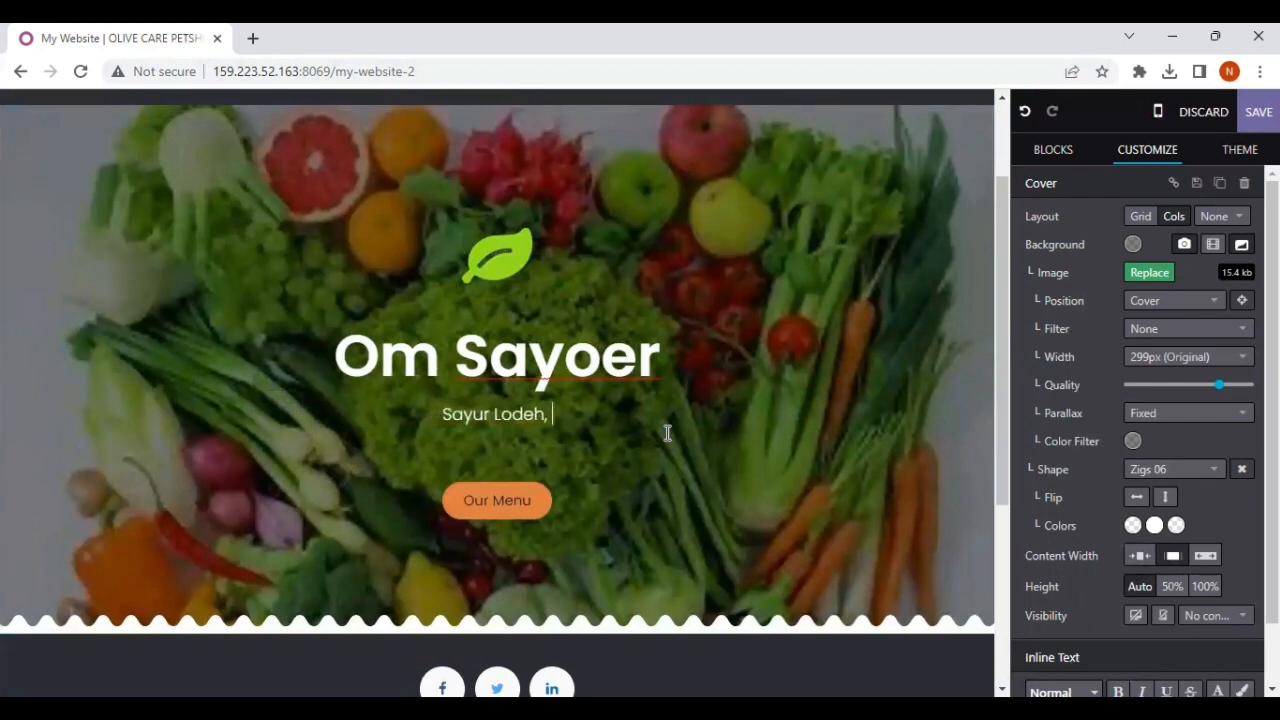
pyautogui.write('Sayur ')
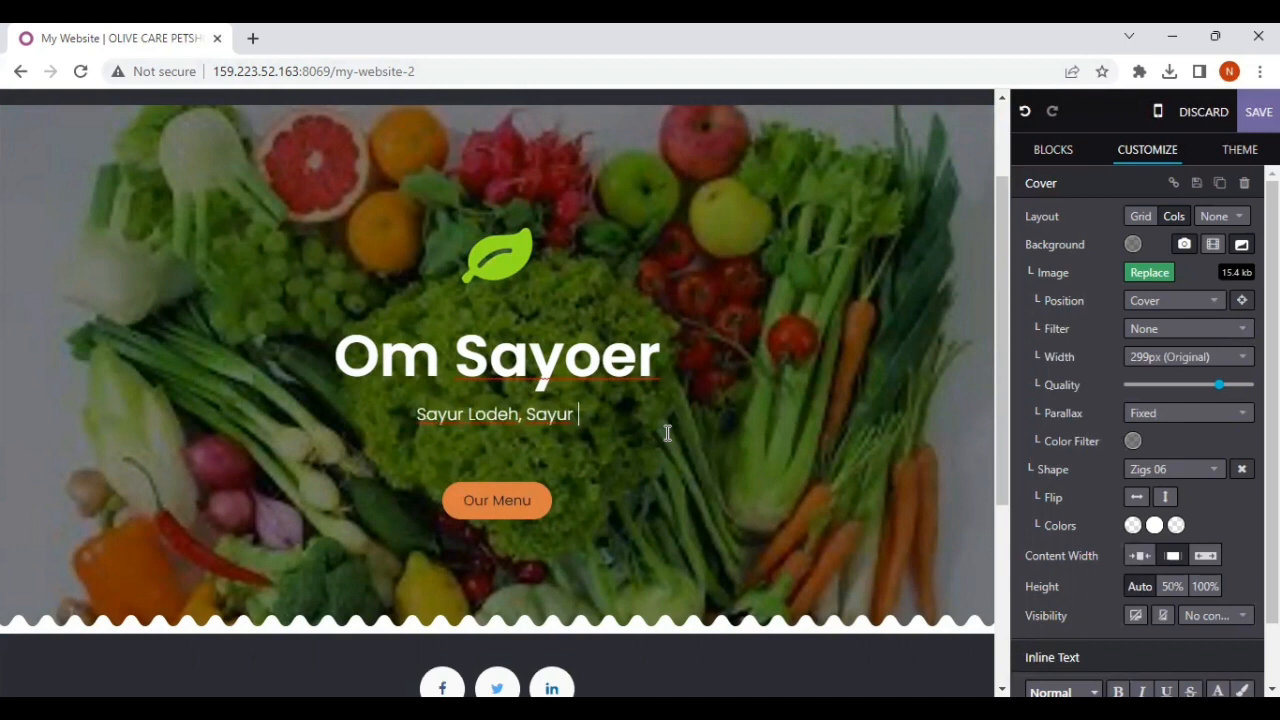
pyautogui.write('Sop, Sayur')
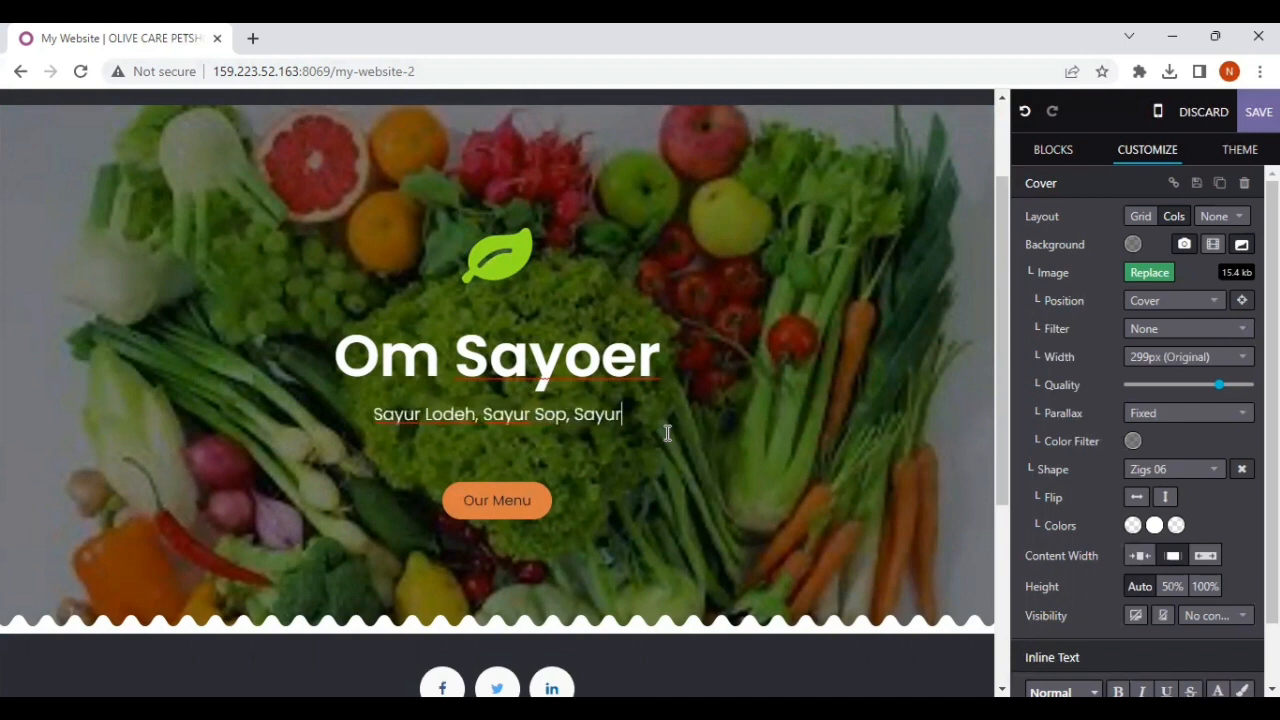
pyautogui.write(' Bening')
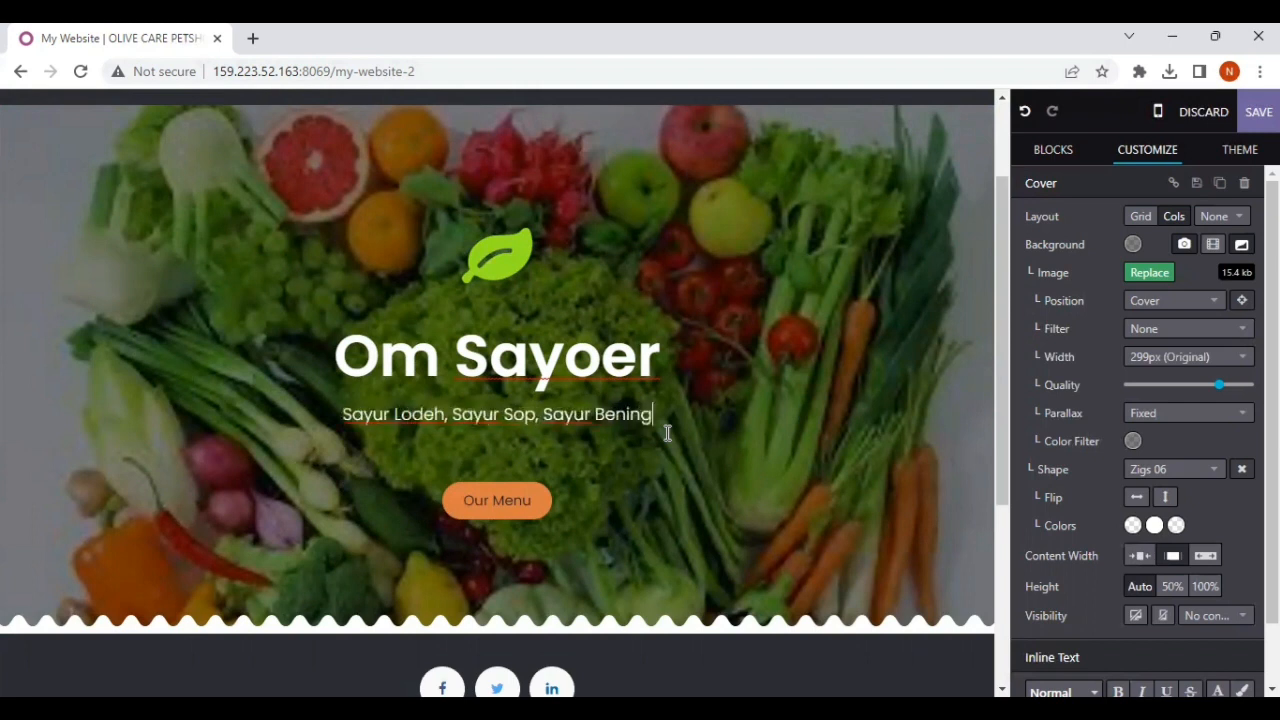
# Step: Add a new line reading "Since 2023" below the list of vegetable dishes in the Cover block
pyautogui.press('Return')
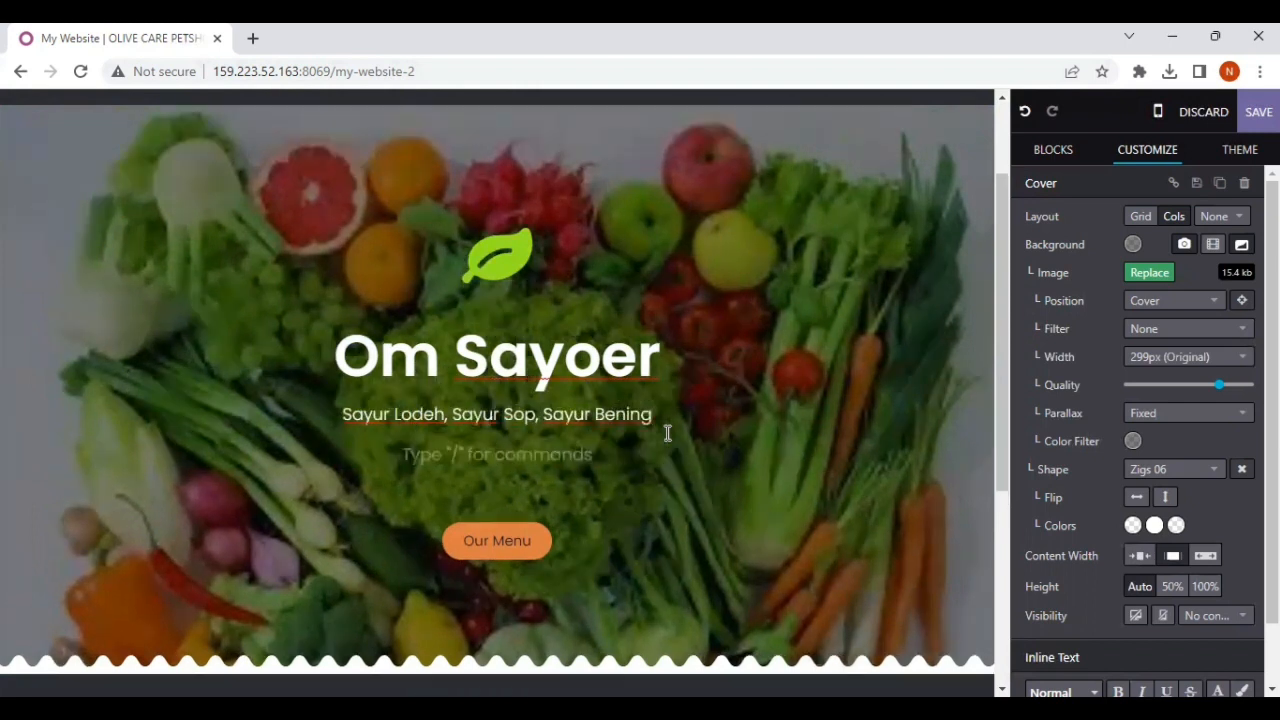
pyautogui.write('Since 2023')
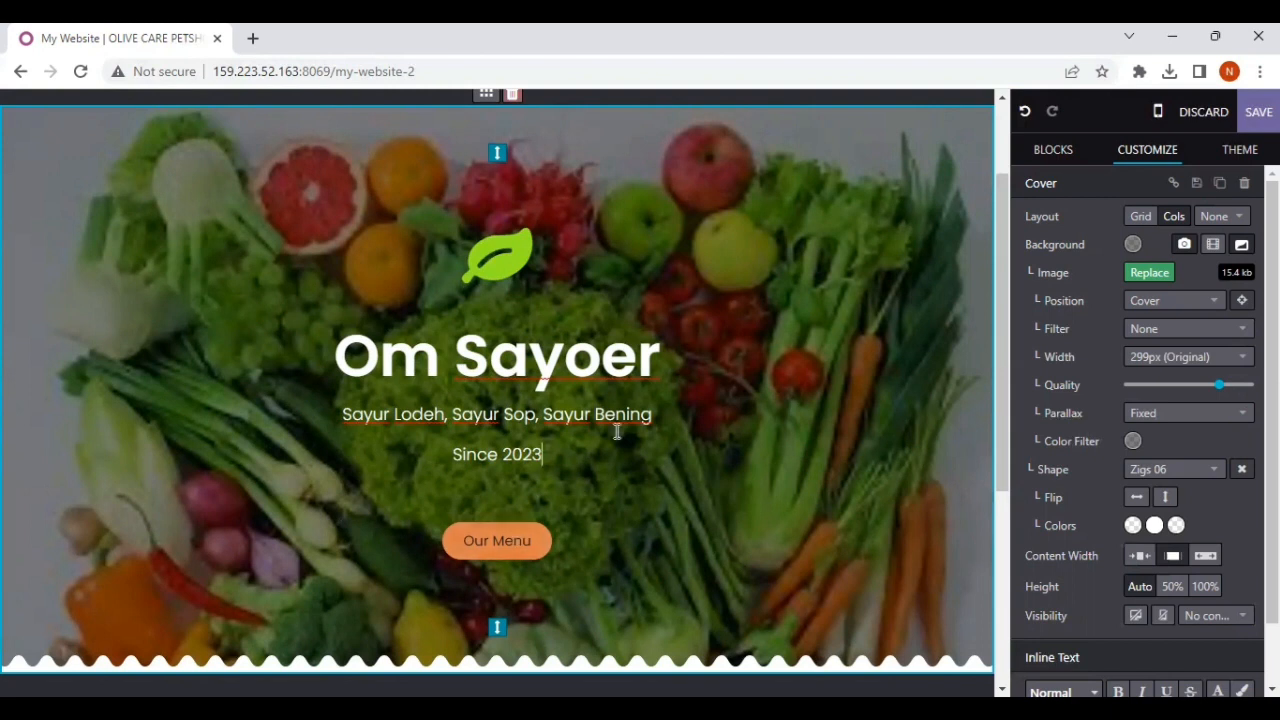
pyautogui.scroll(-1, 617, 431)
pyautogui.scroll(1, 617, 431)
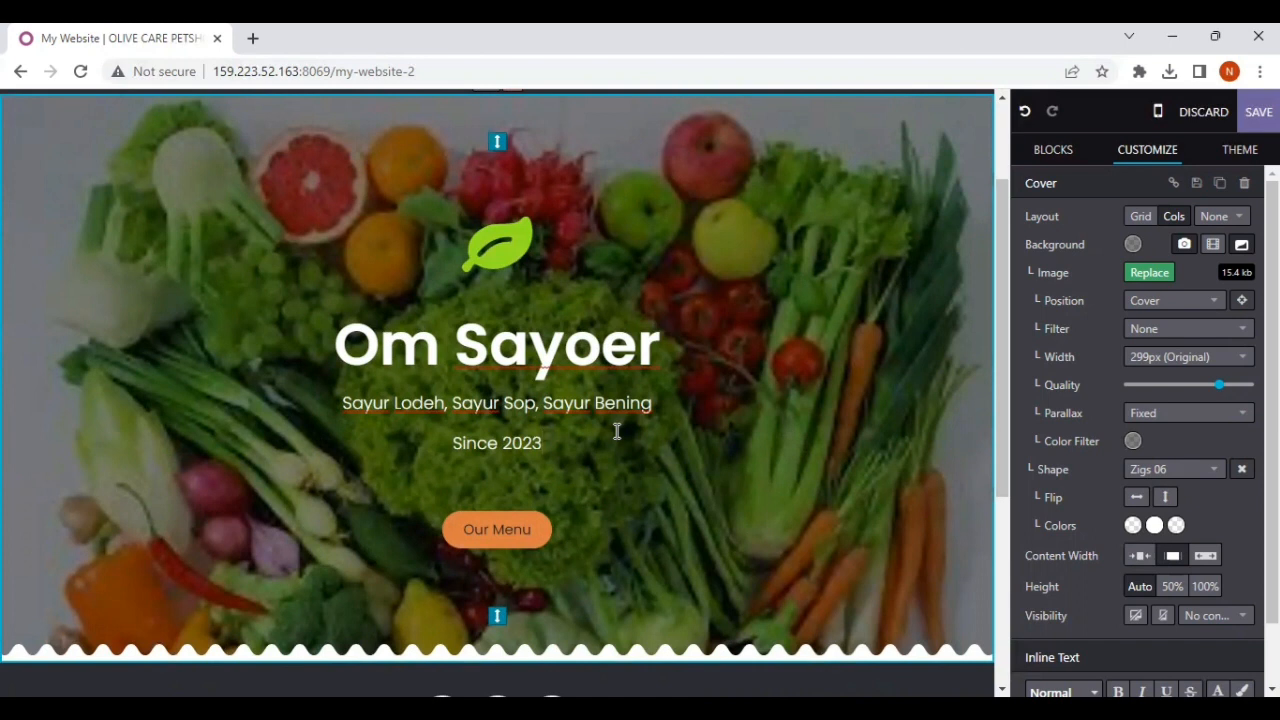
# Step: Add a Text - Image block to the page directly below the Cover block
pyautogui.scroll(-3, 585, 385)
pyautogui.scroll(3, 585, 385)
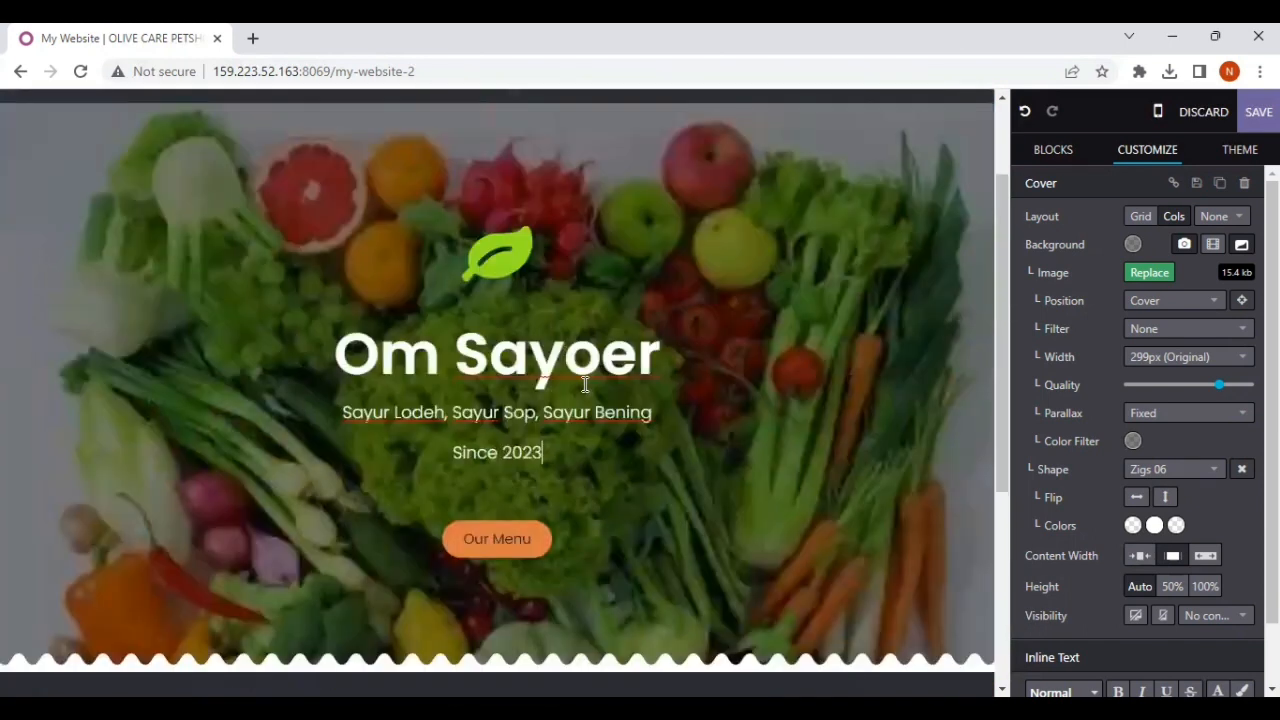
pyautogui.click(1054, 150)
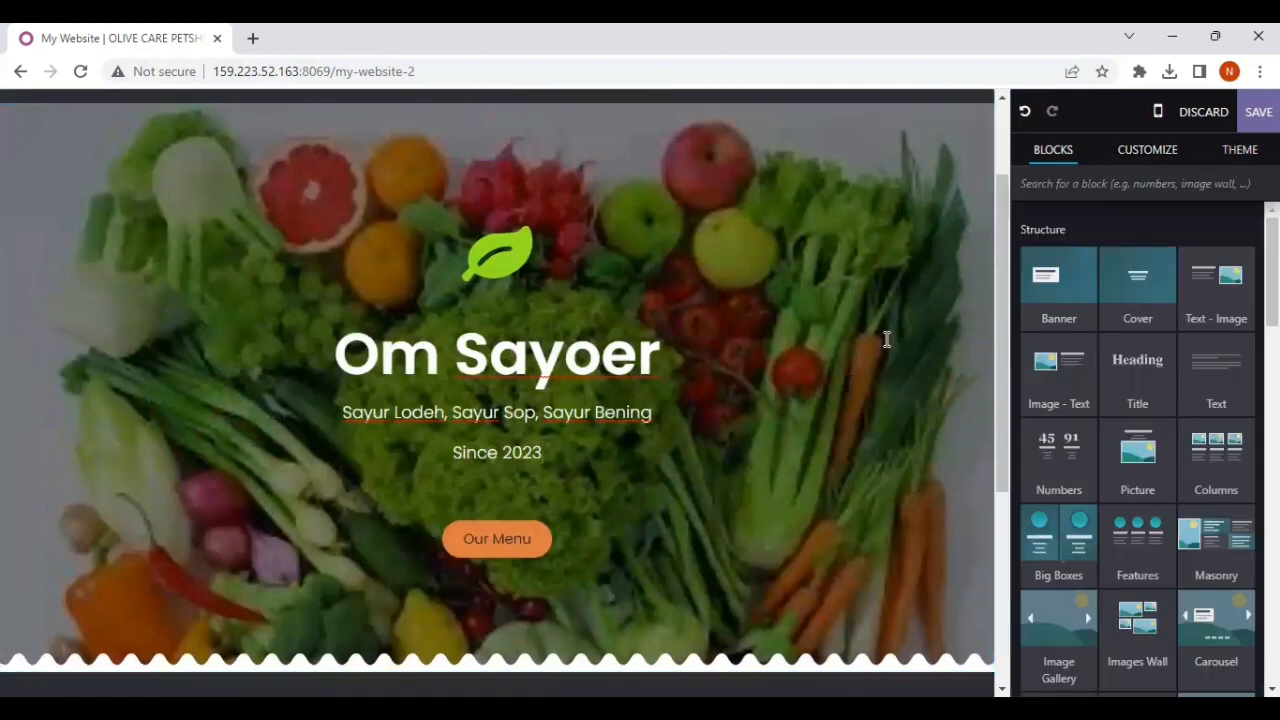
pyautogui.scroll(-5, 733, 386)
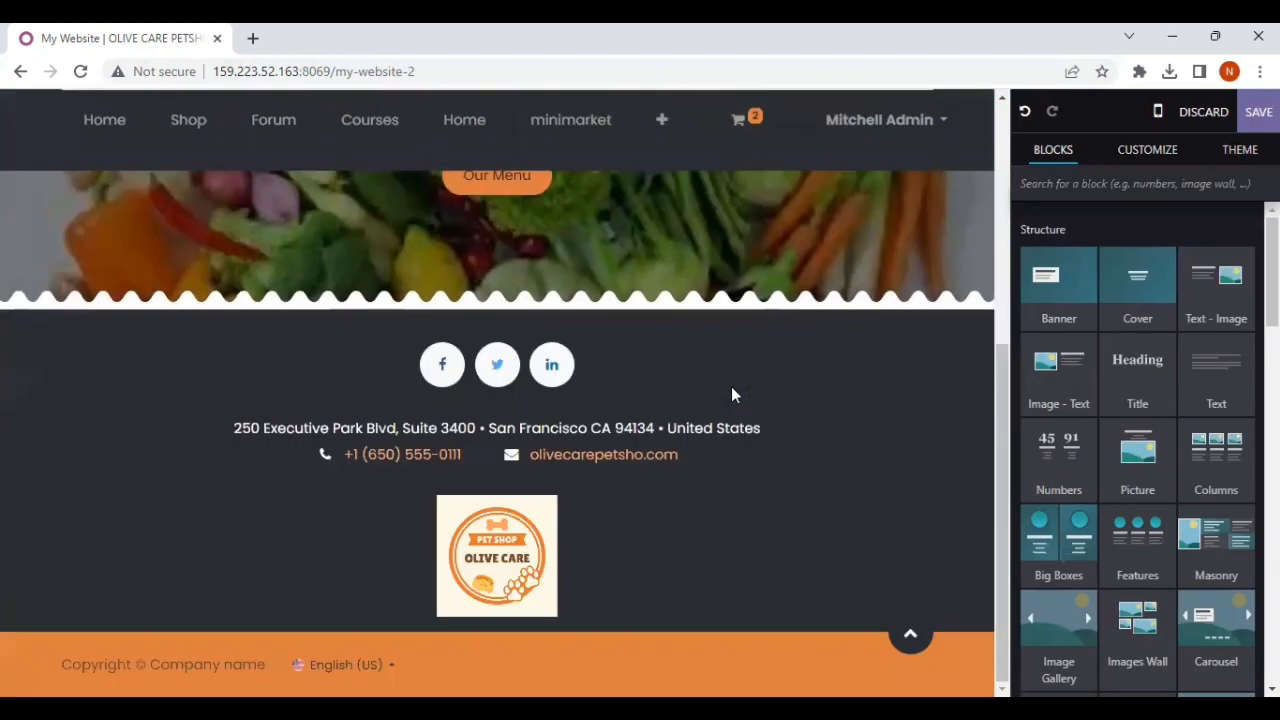
pyautogui.scroll(5, 733, 386)
pyautogui.scroll(-1, 733, 386)
pyautogui.moveTo(1226, 279); pyautogui.dragTo(811, 509)
pyautogui.scroll(6, 626, 300)
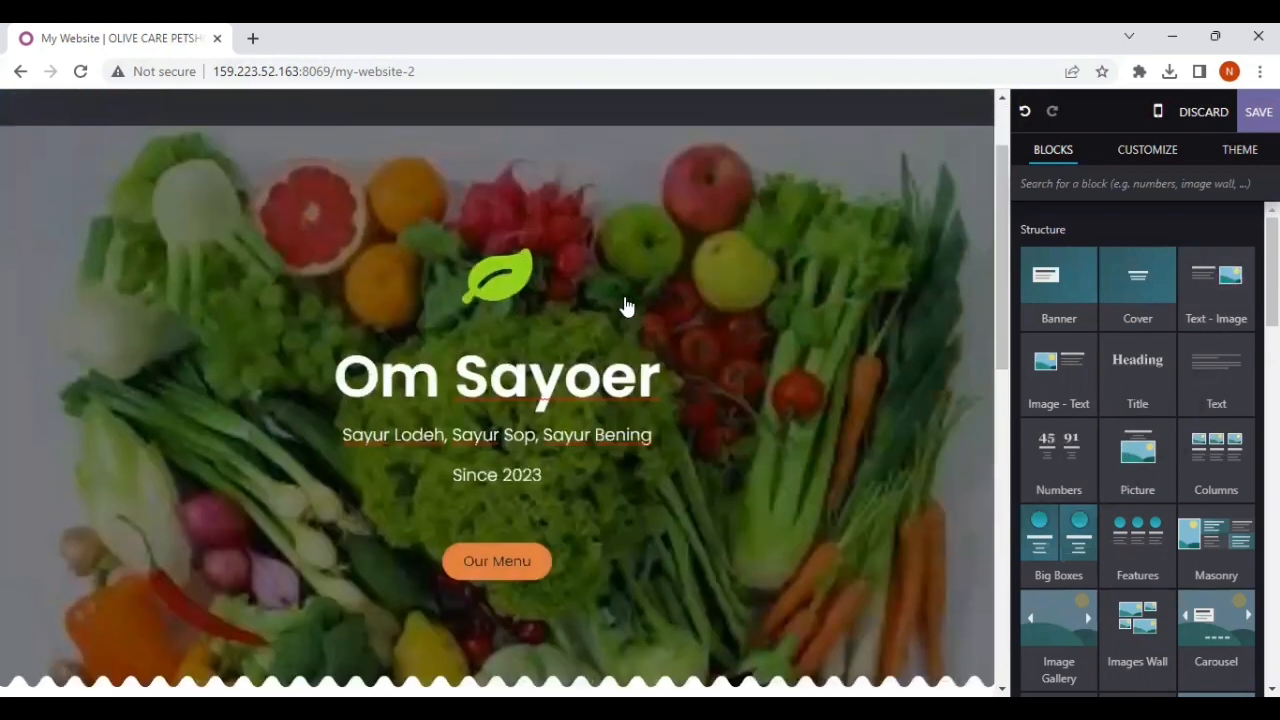
pyautogui.scroll(-6, 626, 294)
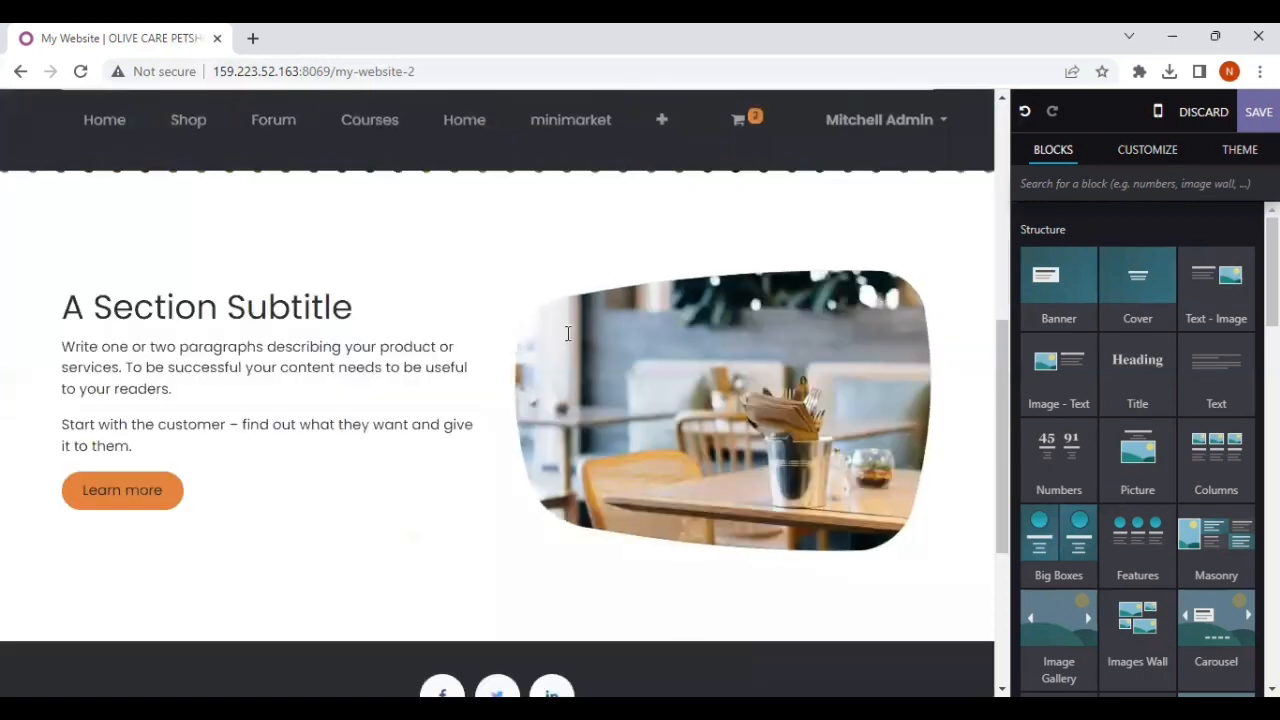
# Step: Replace the Text - Image block's picture by uploading the "Your Personal Shopper" banner file named download from the Downloads folder
pyautogui.scroll(1, 590, 300)
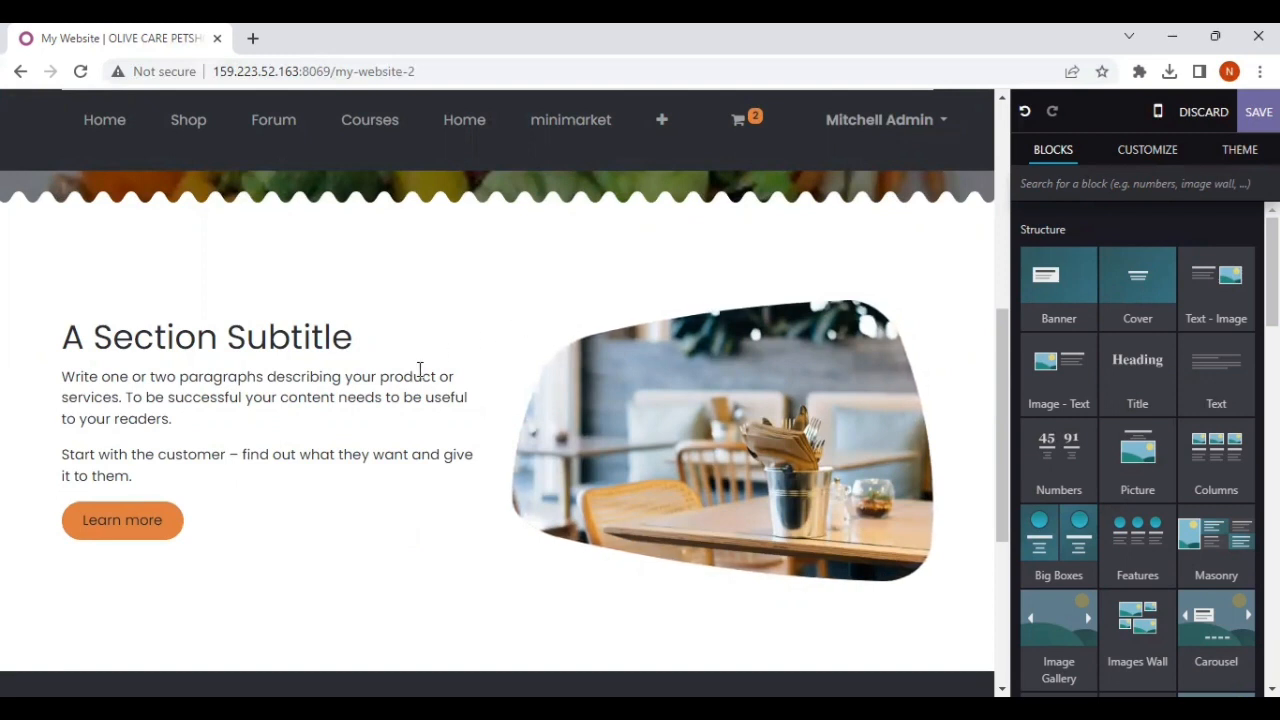
pyautogui.scroll(-2, 420, 366)
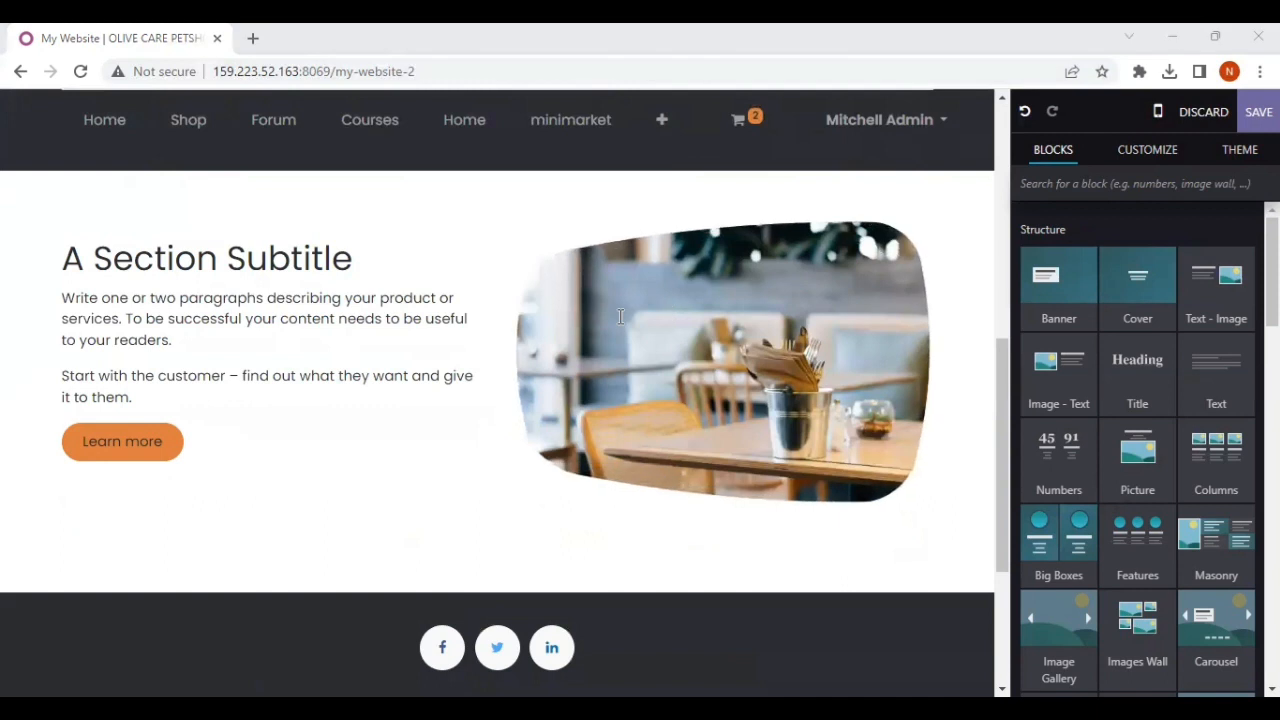
pyautogui.click(662, 330)
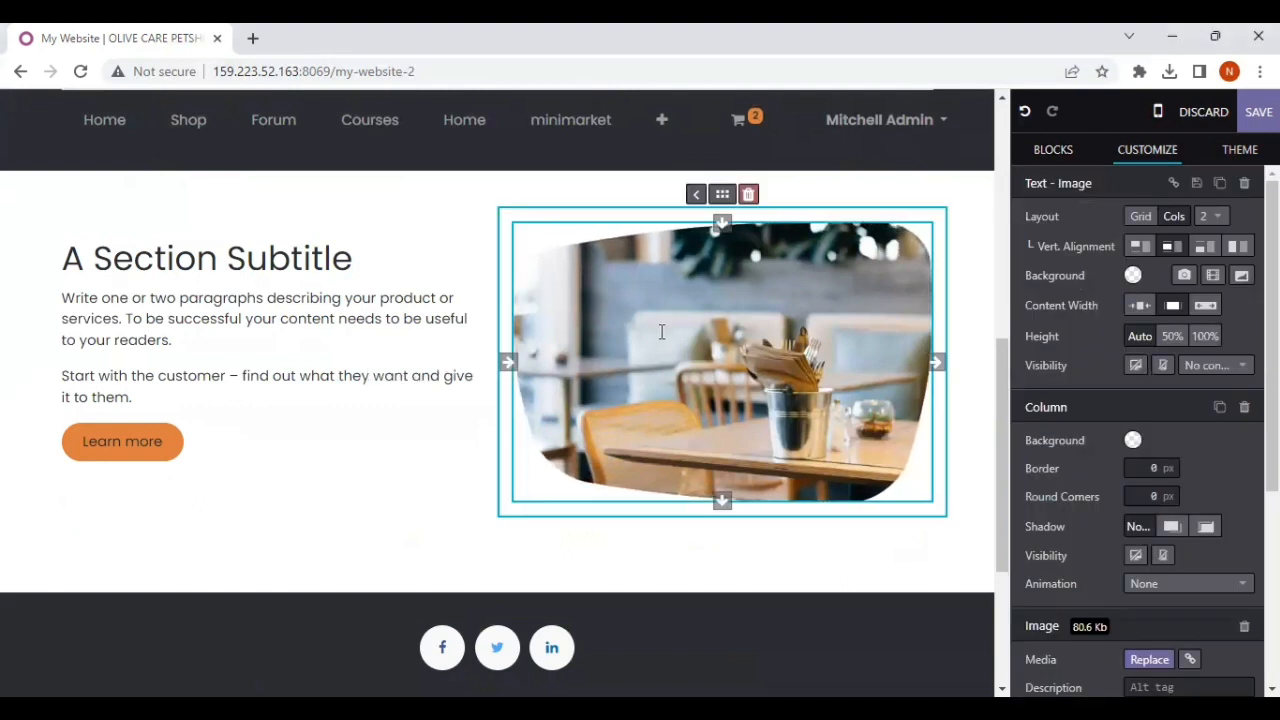
pyautogui.scroll(-2, 1030, 365)
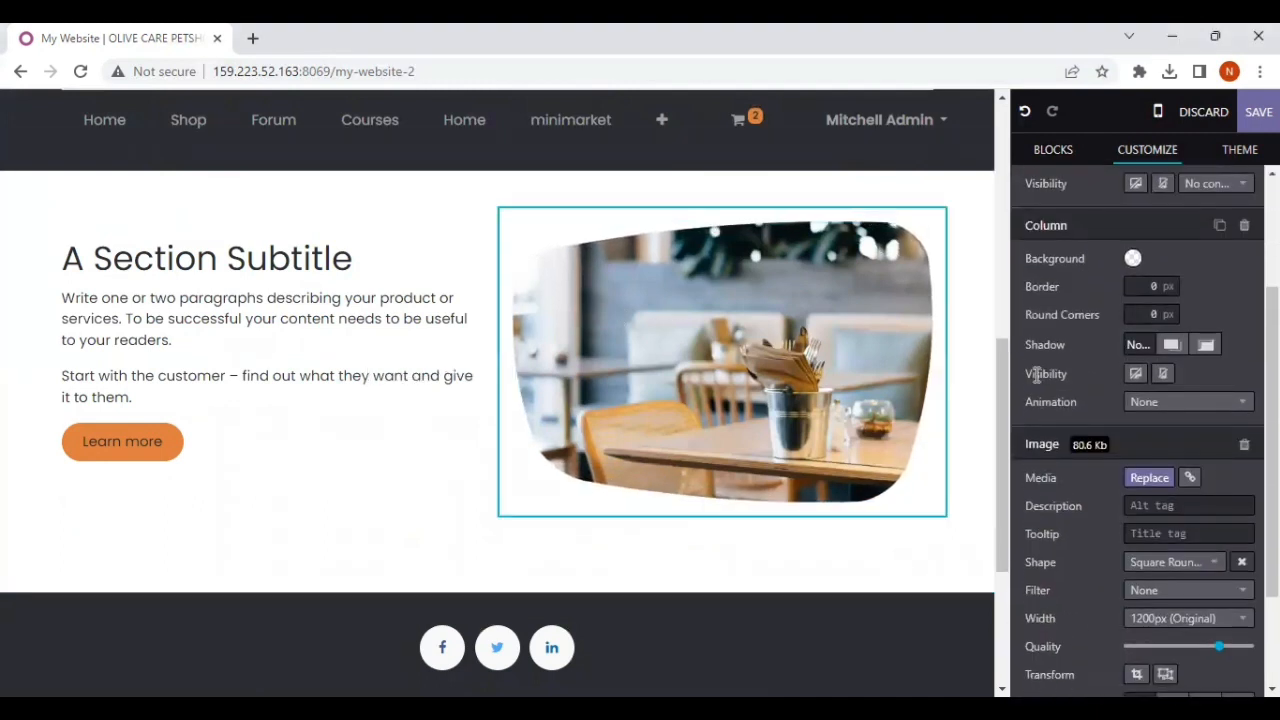
pyautogui.click(1158, 479)
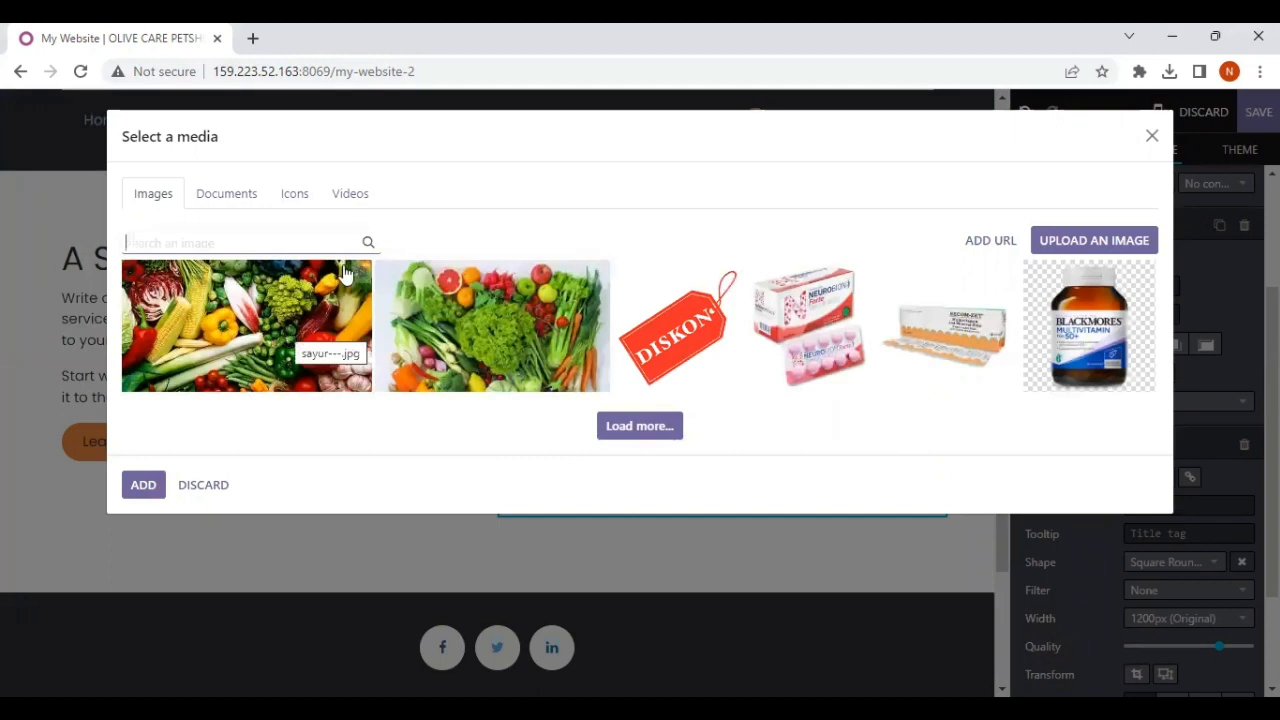
pyautogui.click(1072, 250)
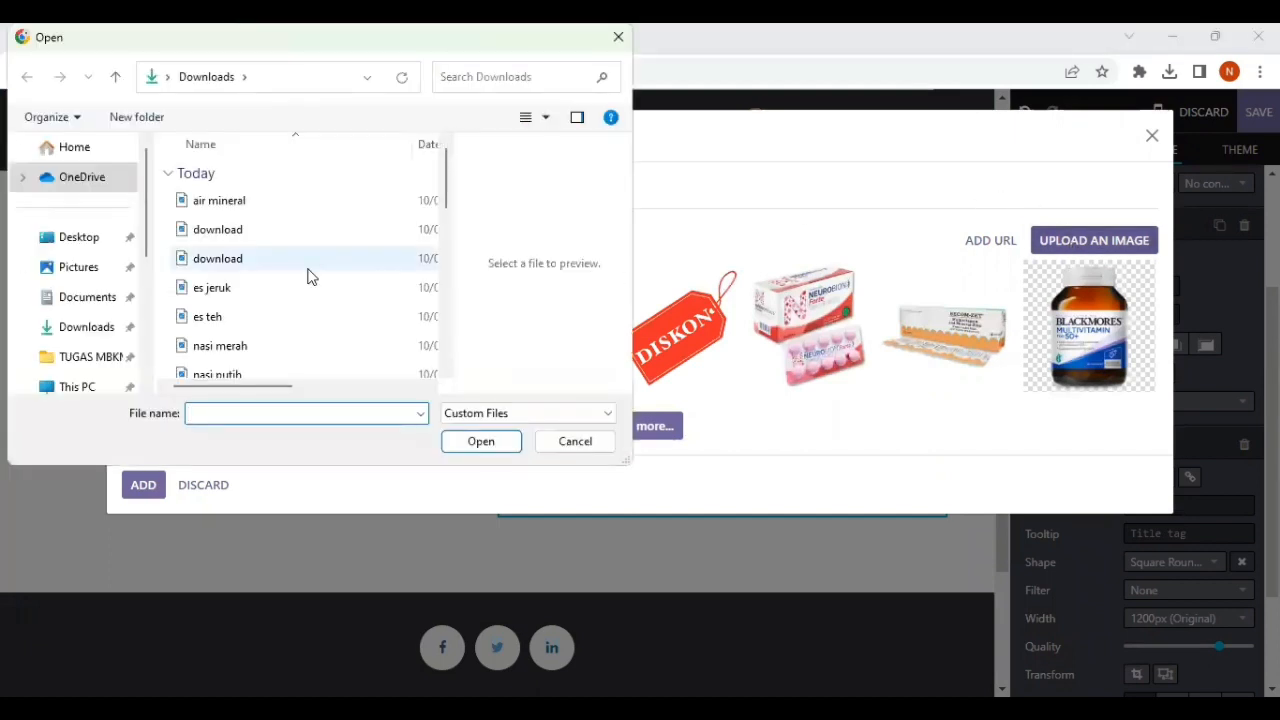
pyautogui.click(230, 270)
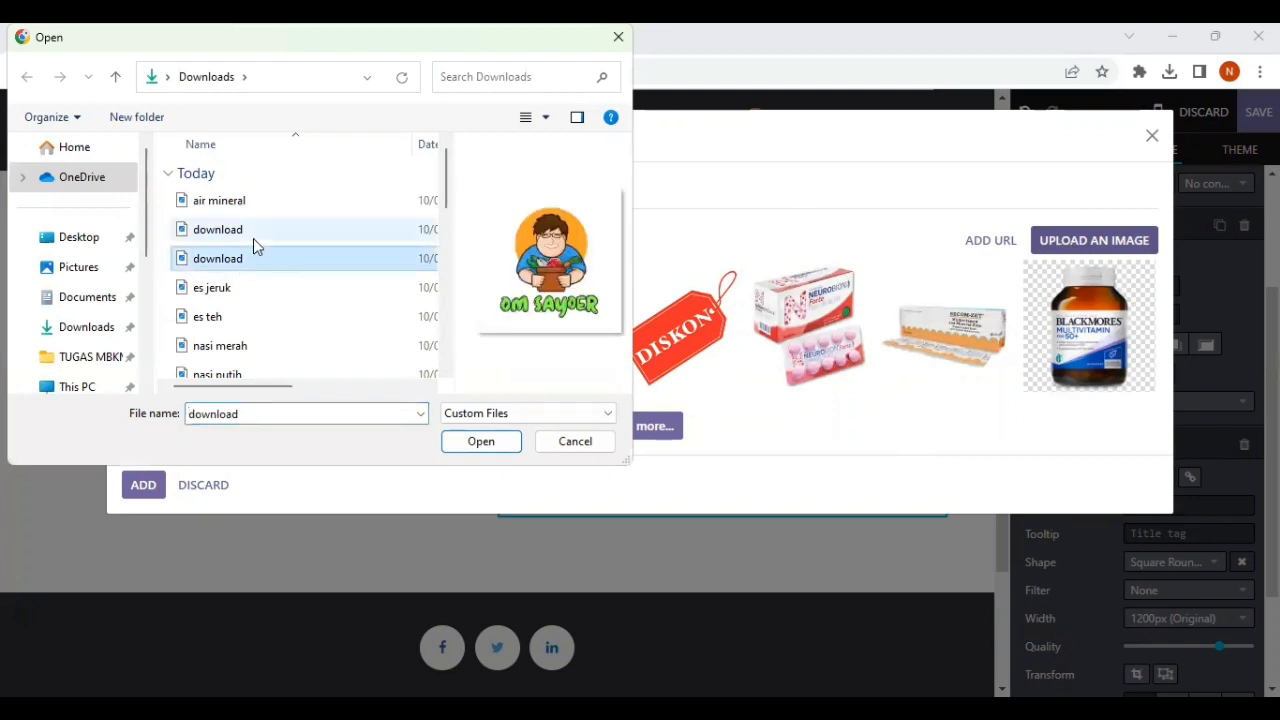
pyautogui.click(253, 238)
pyautogui.click(479, 441)
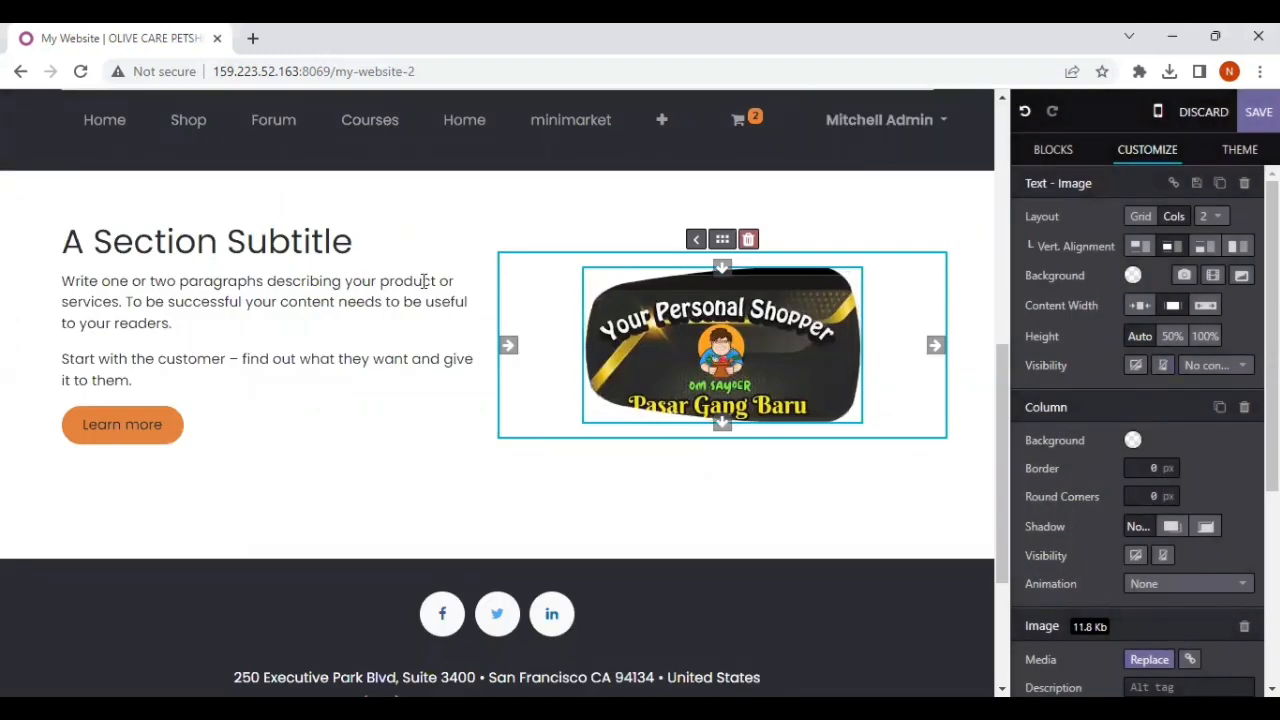
# Step: Examine how the Cover block and the Text - Image block look together on the page
pyautogui.tripleClick(468, 276)
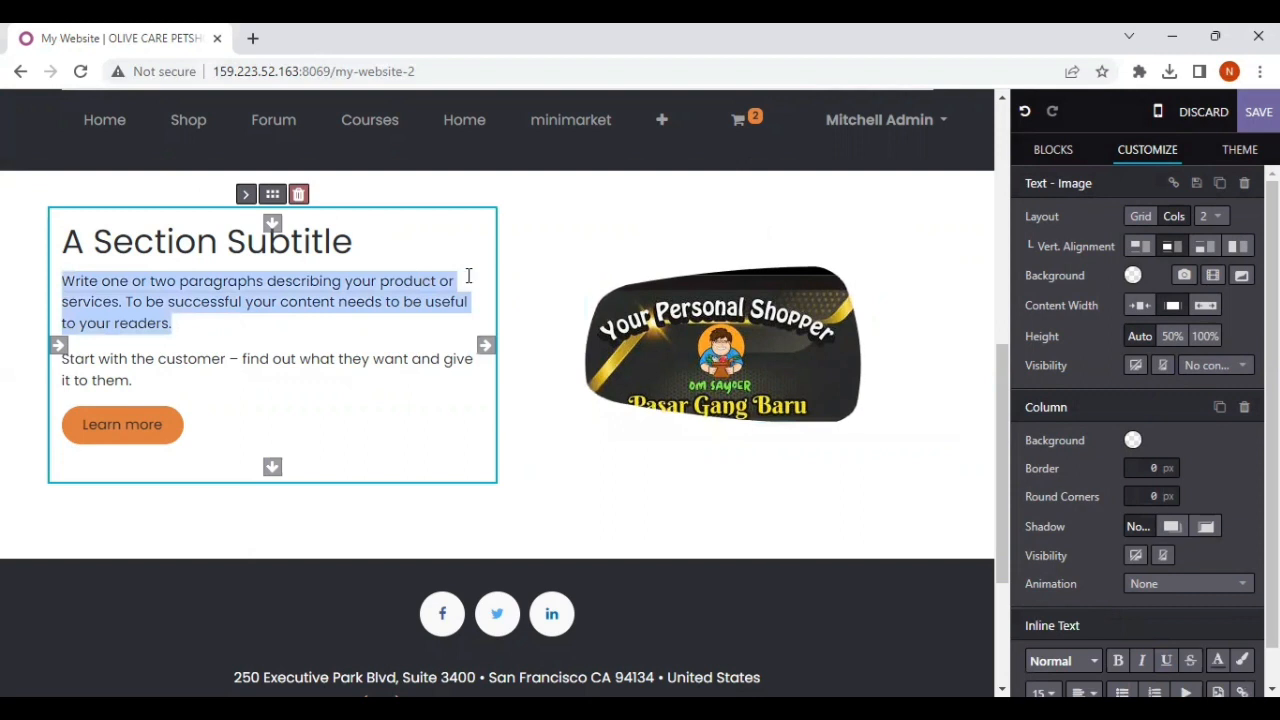
pyautogui.click(451, 331)
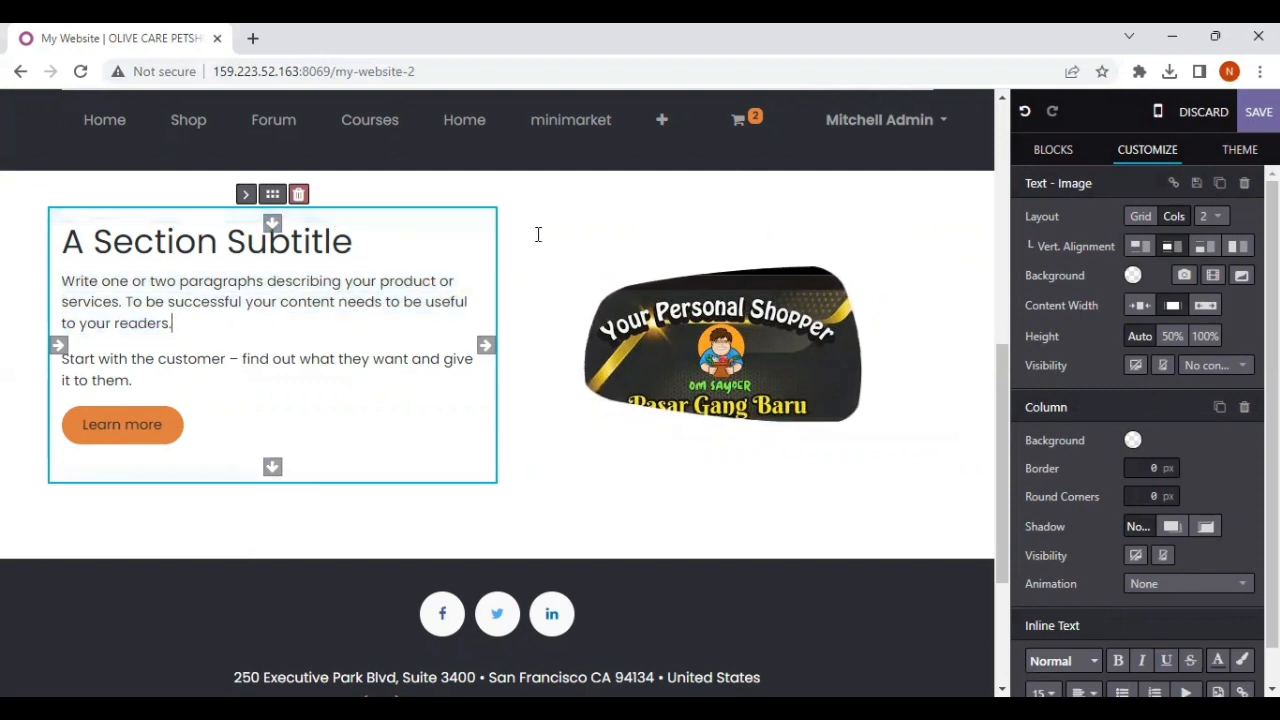
pyautogui.scroll(6, 574, 280)
pyautogui.scroll(-6, 574, 285)
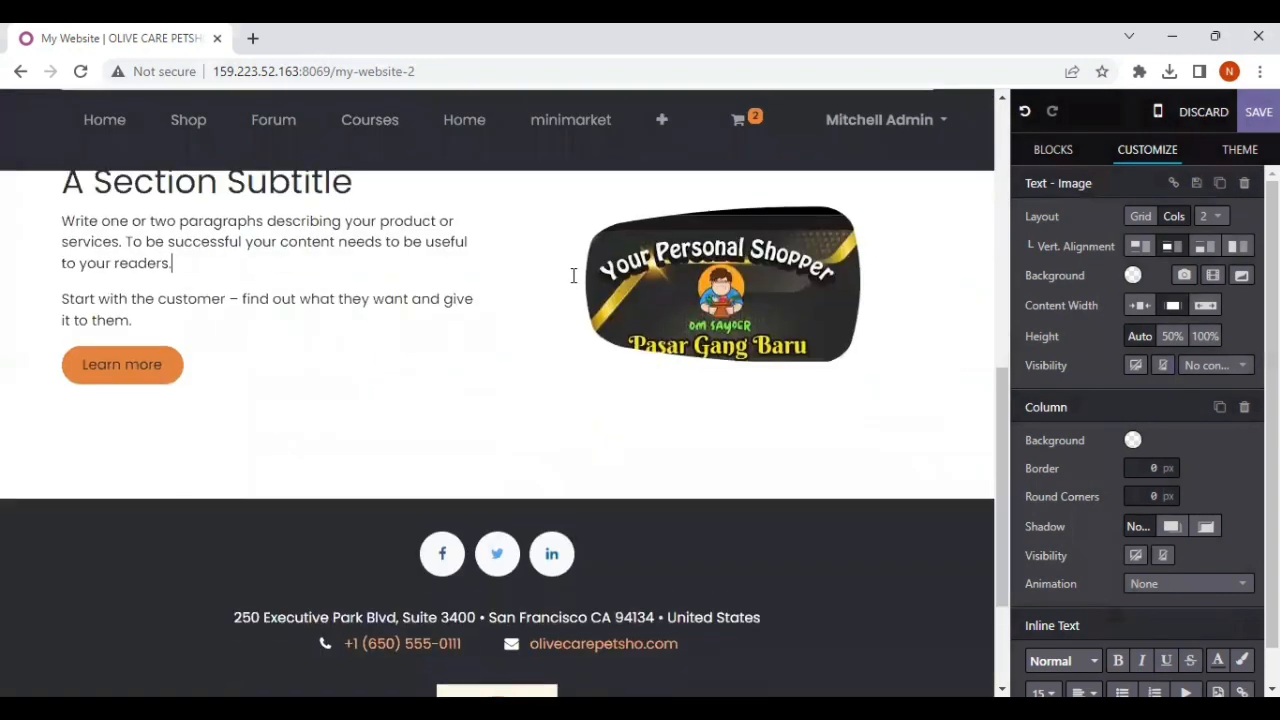
pyautogui.scroll(2, 574, 276)
pyautogui.scroll(2, 574, 276)
pyautogui.scroll(-1, 571, 274)
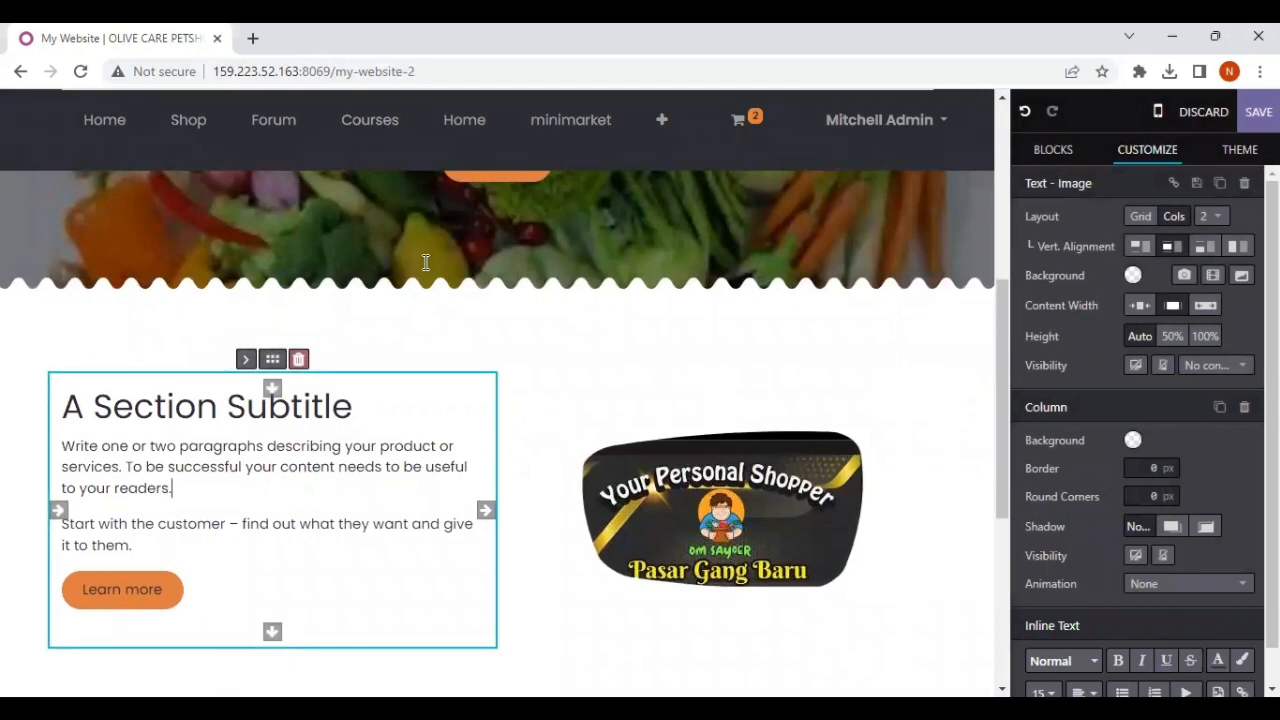
pyautogui.scroll(1, 425, 262)
pyautogui.scroll(-1, 425, 262)
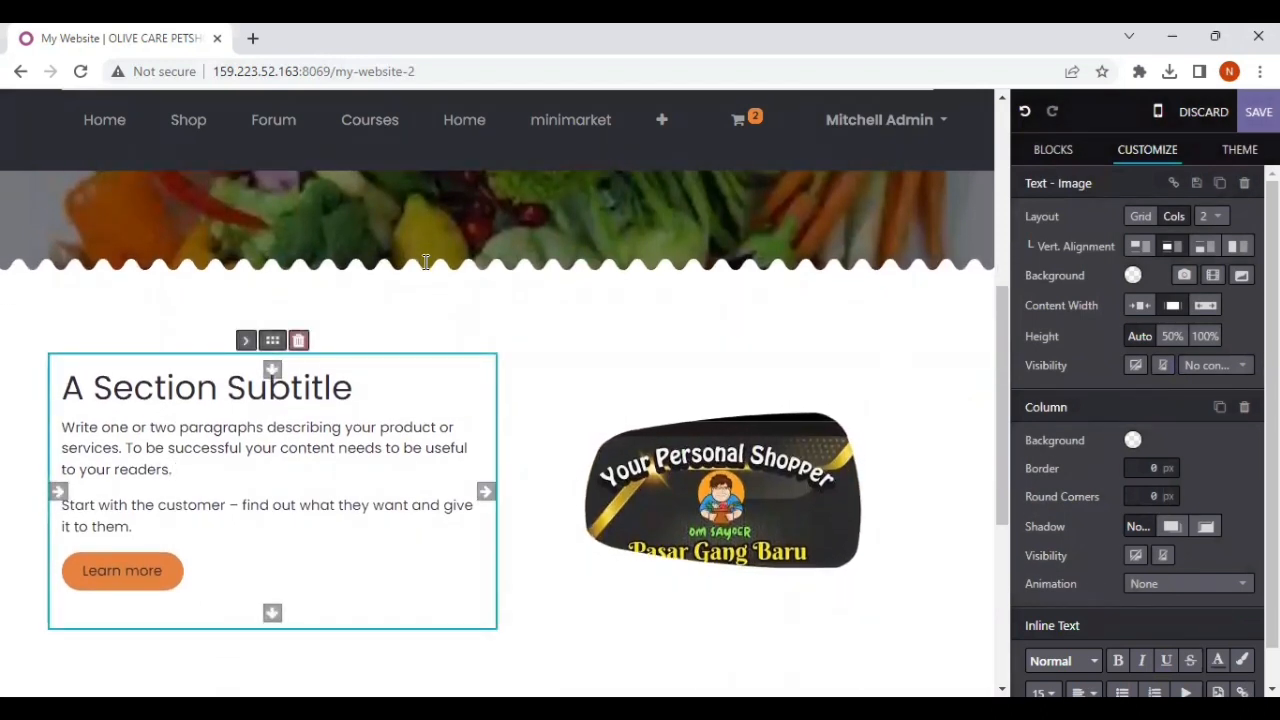
pyautogui.scroll(5, 425, 262)
pyautogui.scroll(1, 435, 275)
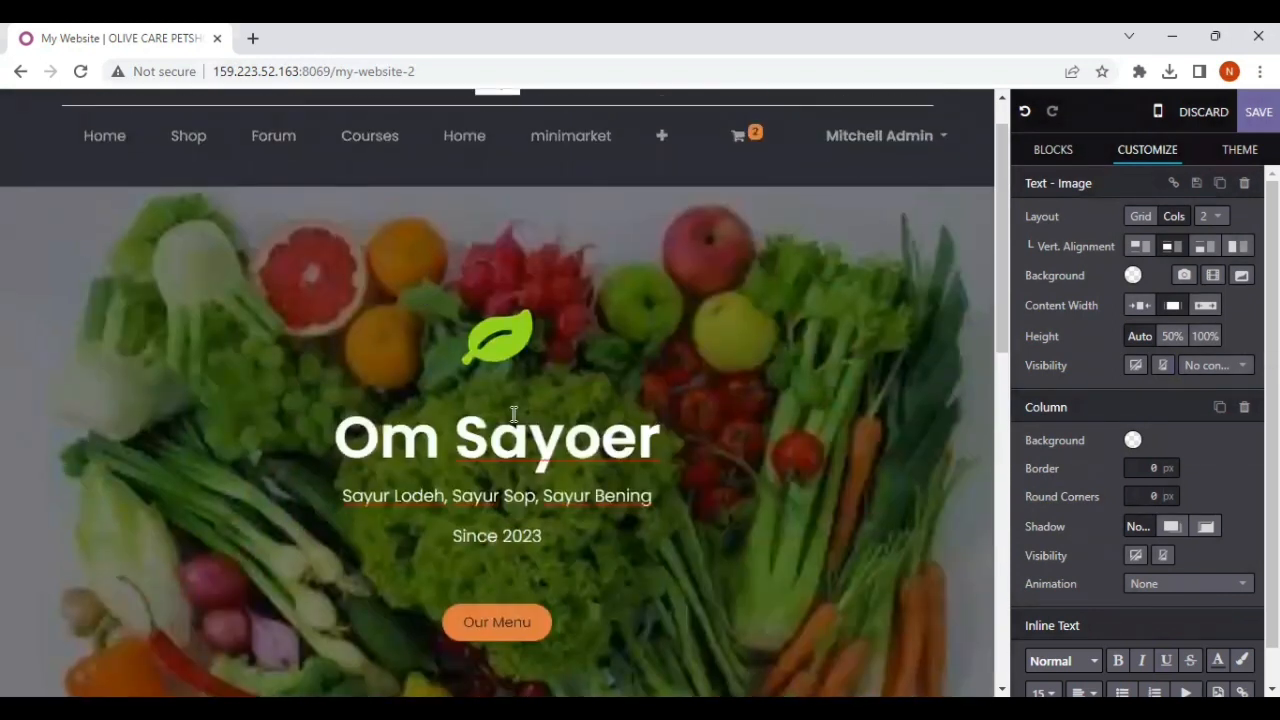
pyautogui.scroll(-5, 513, 413)
pyautogui.scroll(1, 513, 414)
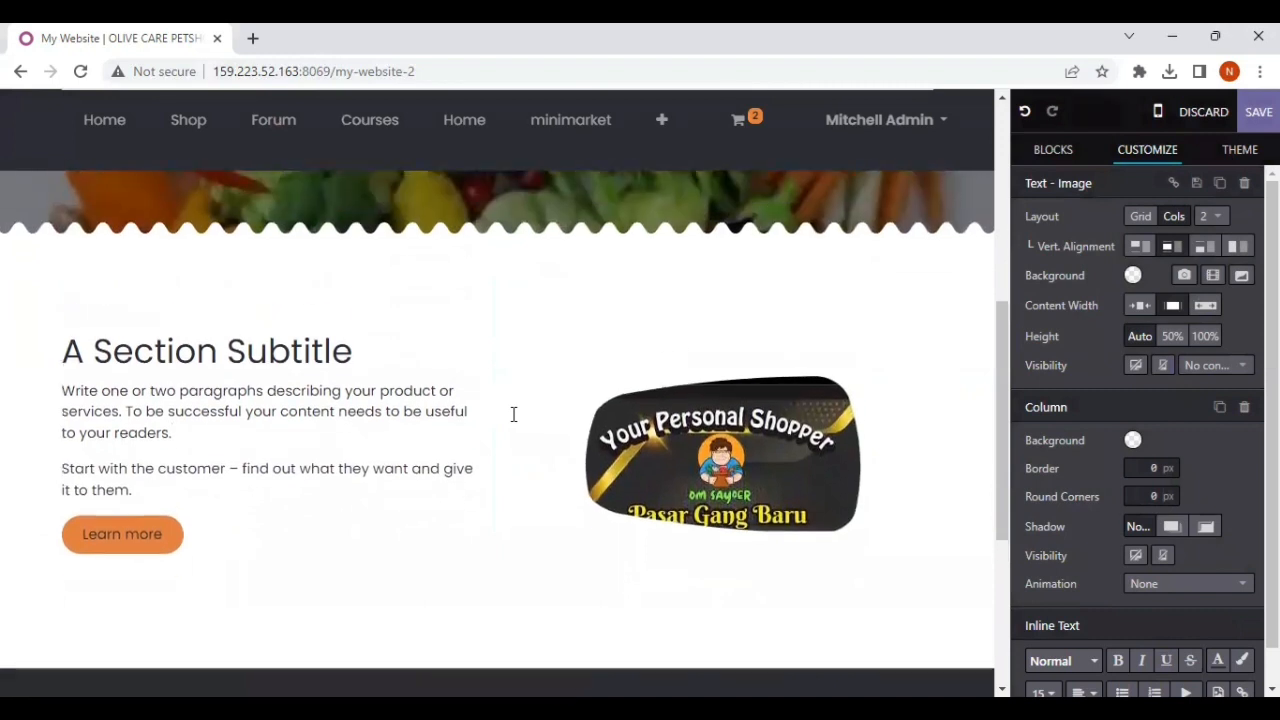
# Step: Delete the column holding the "Your Personal Shopper" banner from the Text - Image block
pyautogui.click(620, 441)
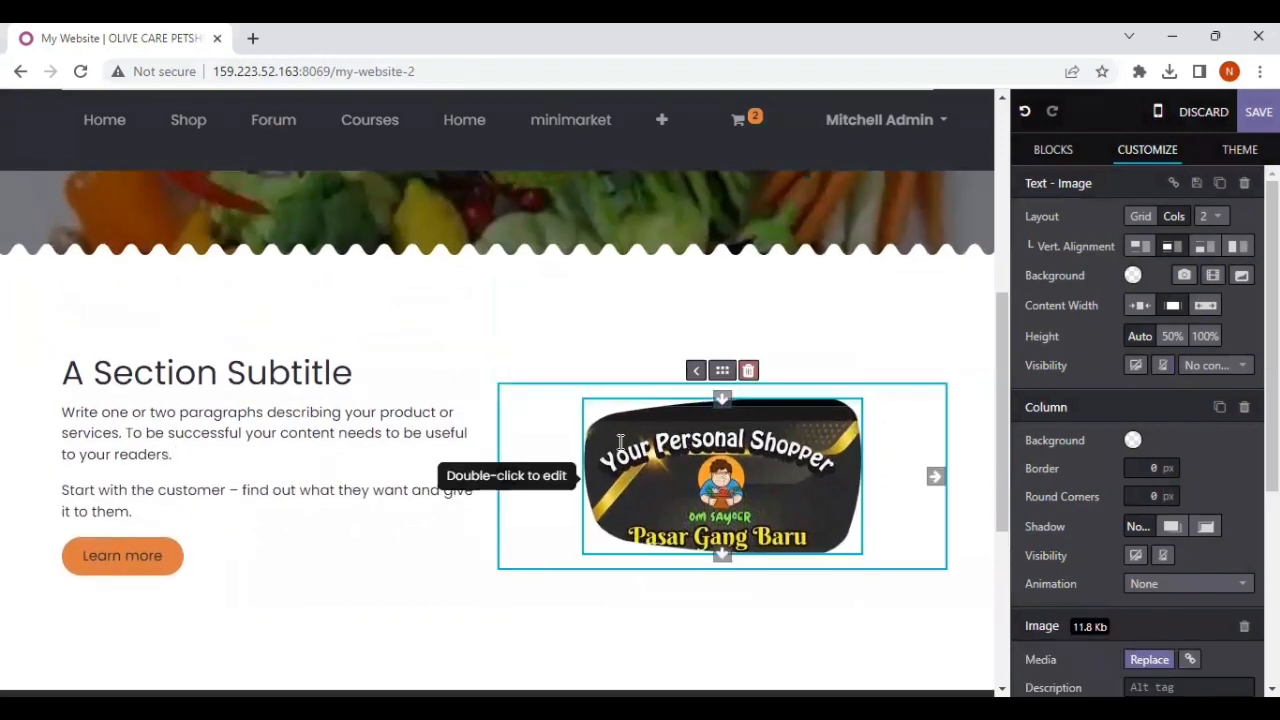
pyautogui.click(748, 370)
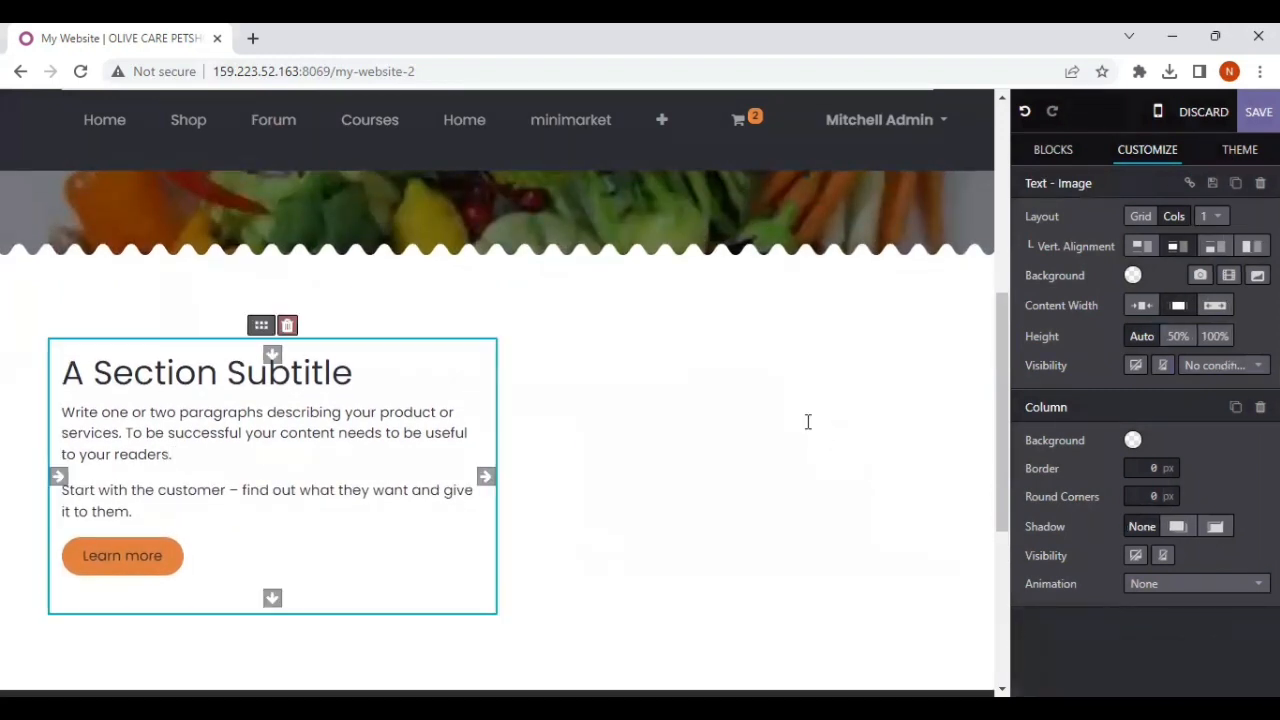
pyautogui.click(729, 438)
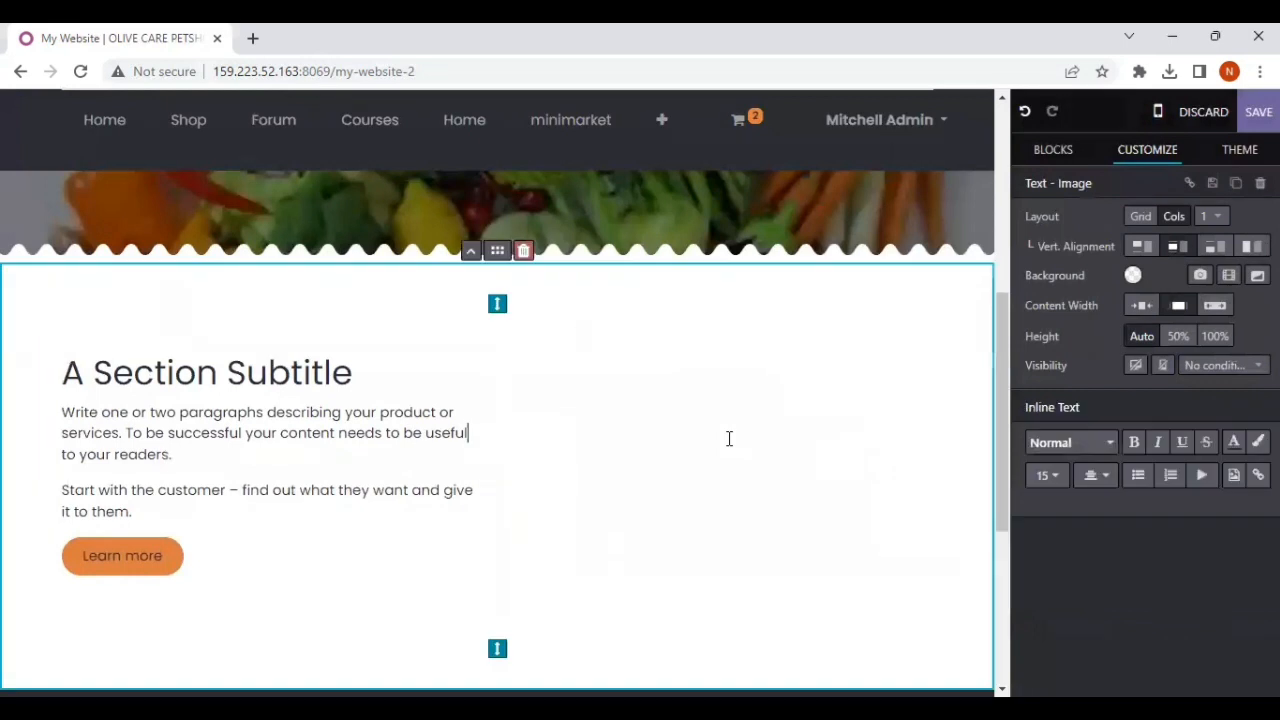
# Step: Undo the column deletion and the banner upload to restore the Text - Image block's original picture
pyautogui.click(1025, 114)
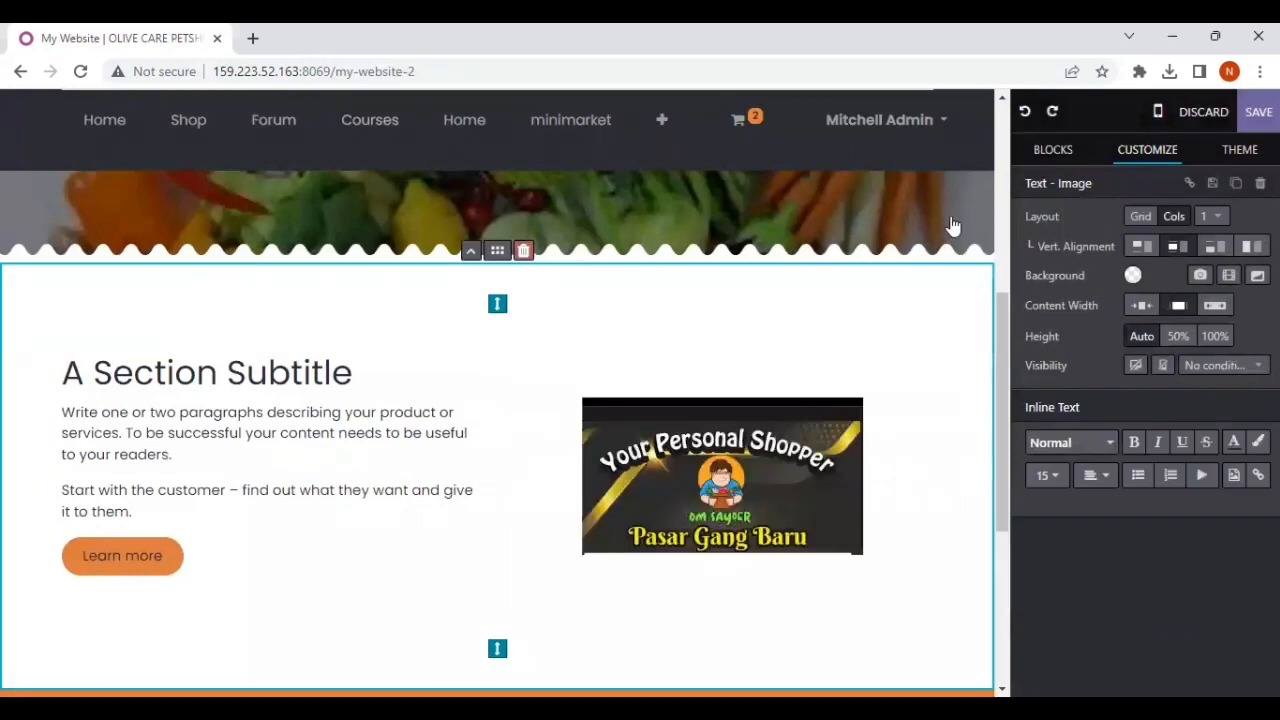
pyautogui.click(705, 490)
pyautogui.click(1022, 115)
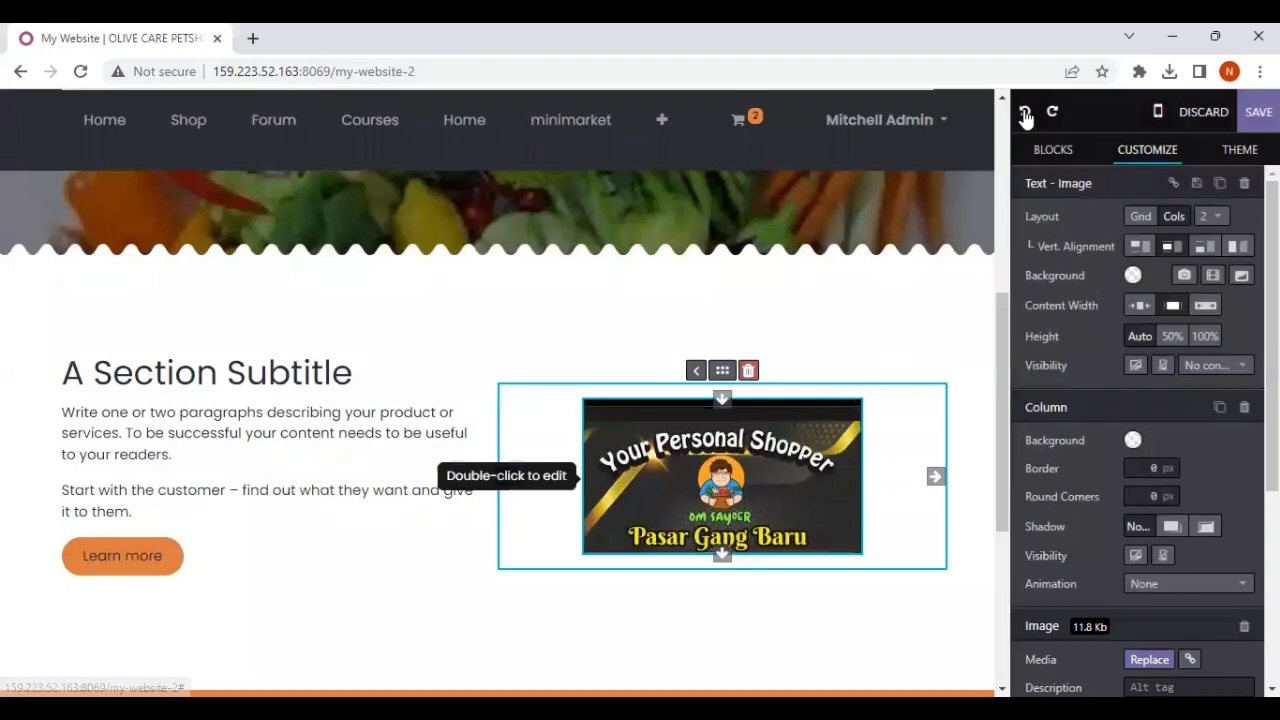
pyautogui.click(1025, 114)
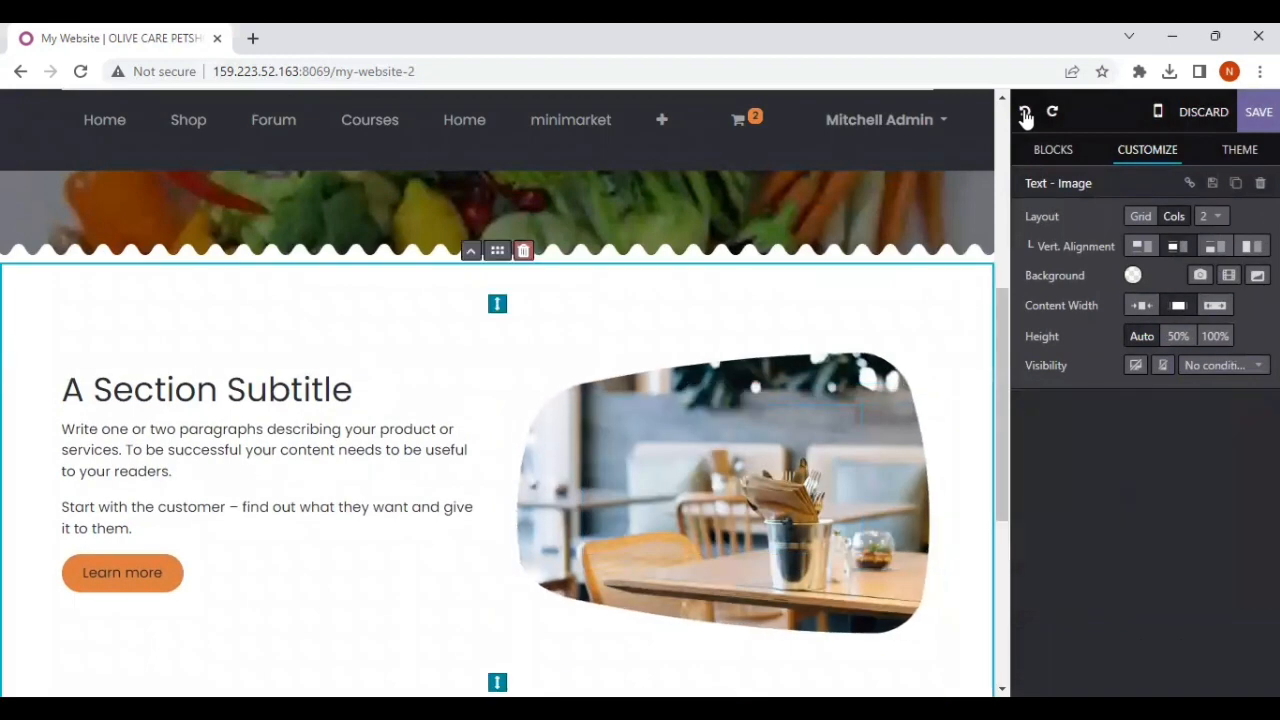
pyautogui.click(1025, 114)
# Step: Replace the Text - Image block's picture with the library image sayur---.jpg of assorted vegetables
pyautogui.click(812, 487)
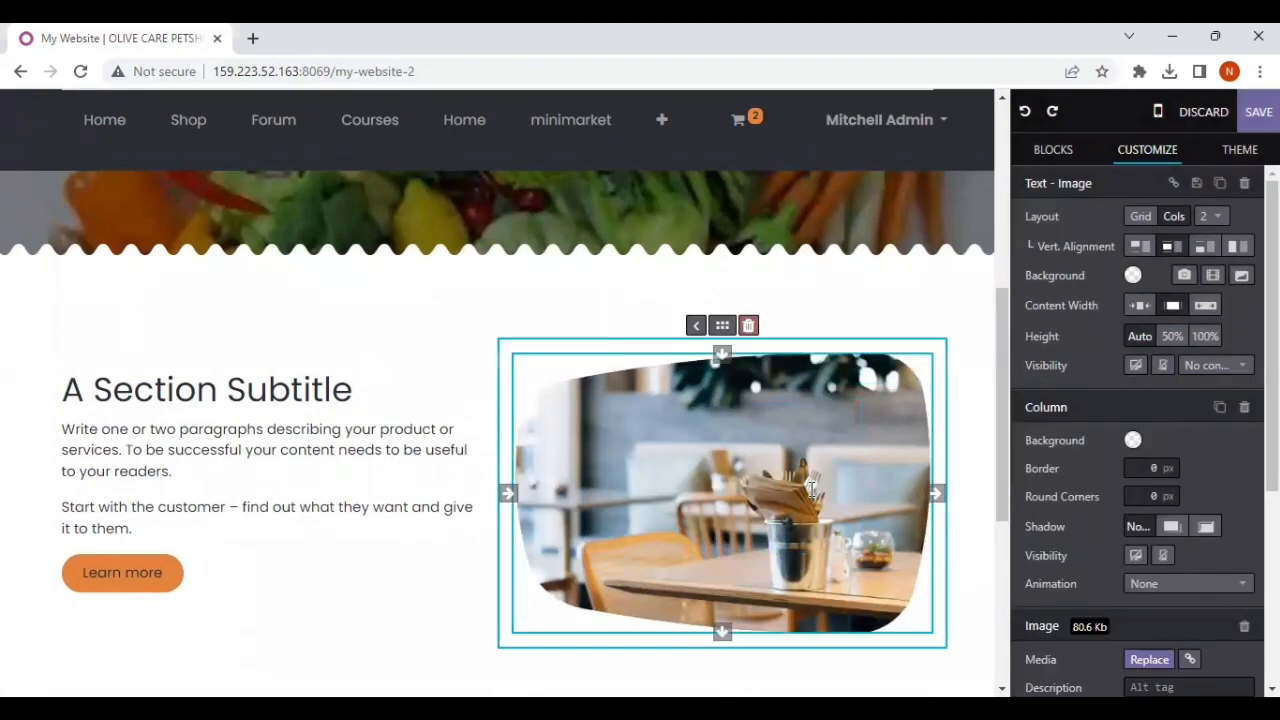
pyautogui.scroll(-3, 1108, 549)
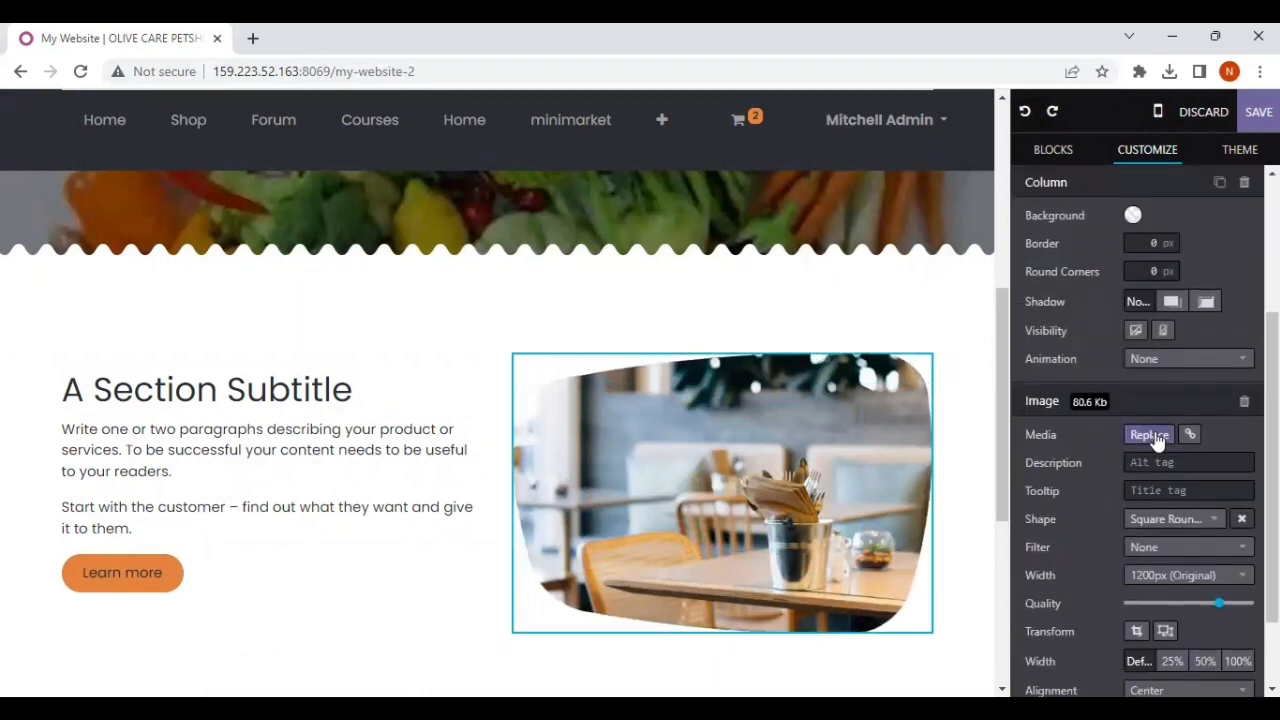
pyautogui.click(1153, 436)
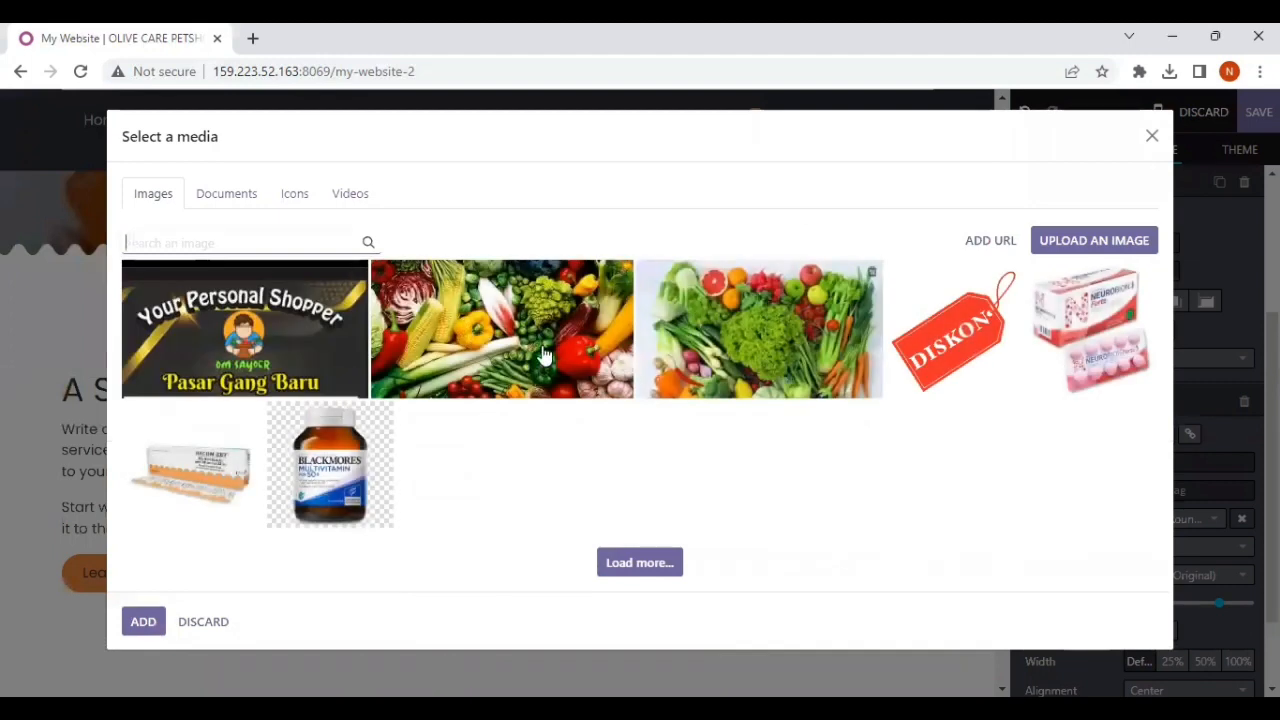
pyautogui.click(510, 358)
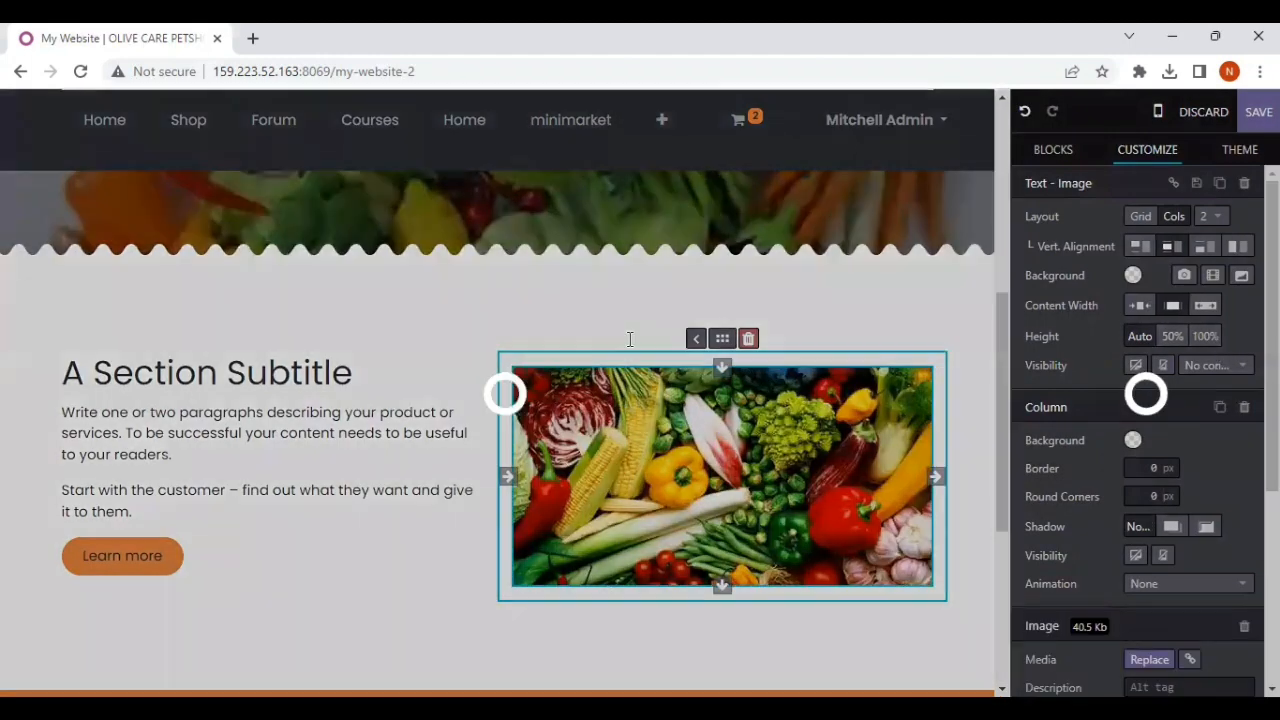
# Step: Replace the Text - Image block's heading with "Halo sobat sayoer!"
pyautogui.scroll(4, 502, 300)
pyautogui.scroll(-5, 500, 297)
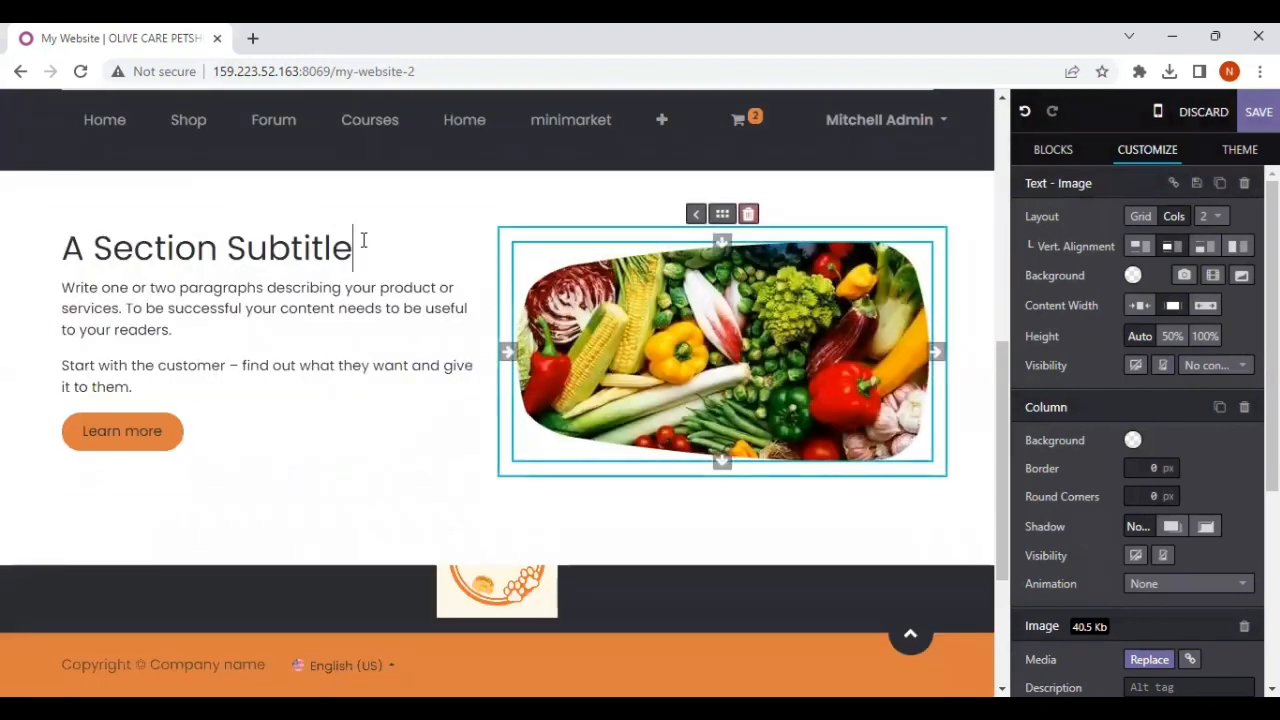
pyautogui.tripleClick(363, 242)
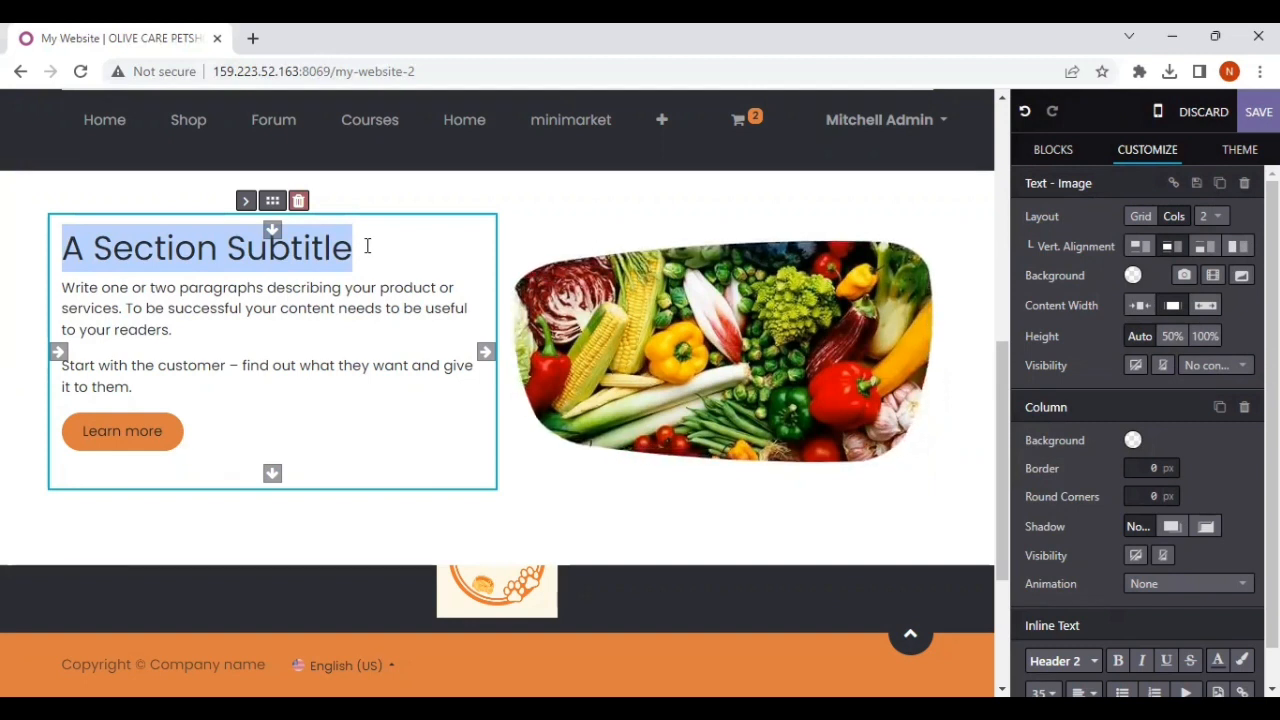
pyautogui.write('H')
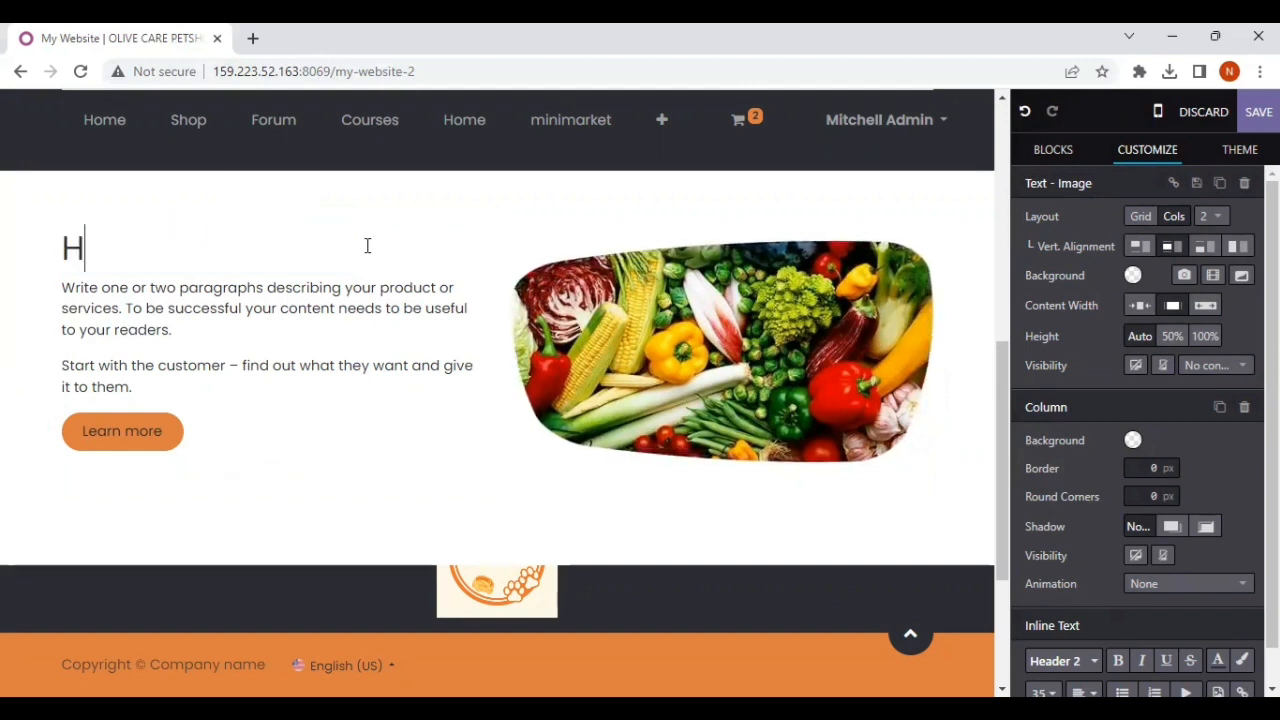
pyautogui.write('alo sobar')
pyautogui.press('BackSpace')
pyautogui.write('t sayoer!')
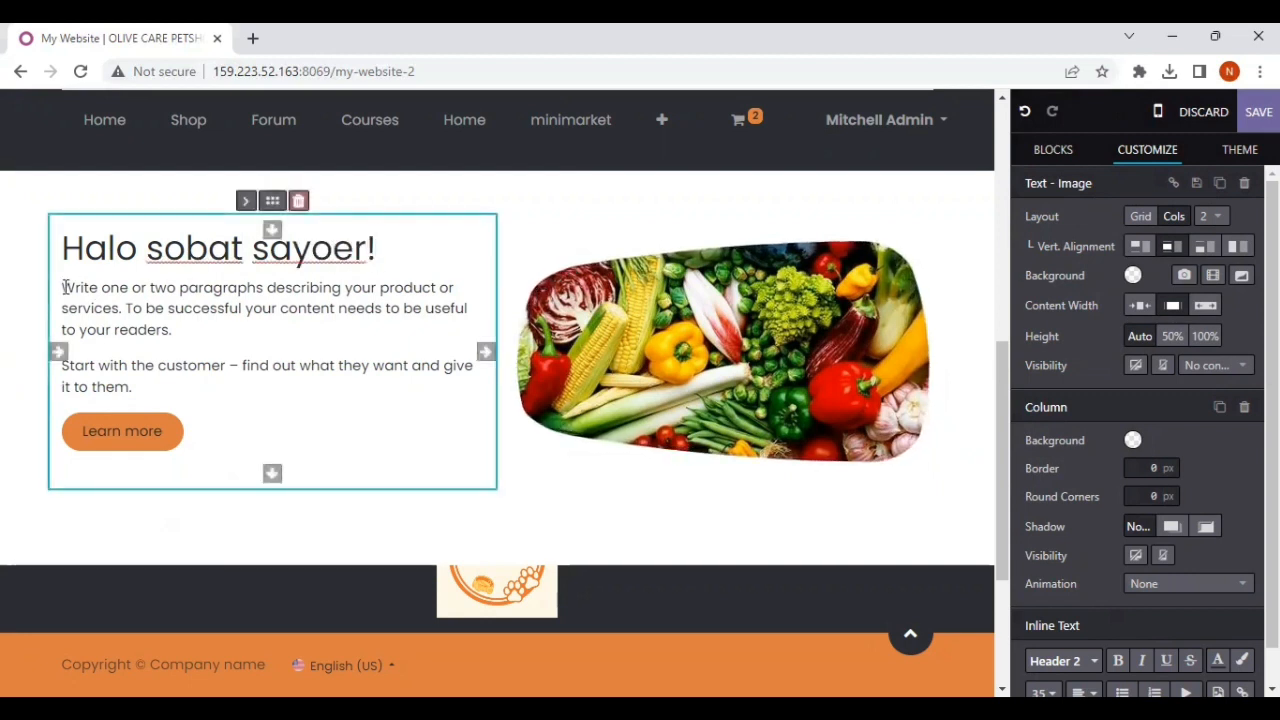
# Step: Replace the placeholder paragraphs under the Text - Image block's heading with "Selamat datang di Om Sayoer!"
pyautogui.moveTo(62, 287); pyautogui.dragTo(197, 386)
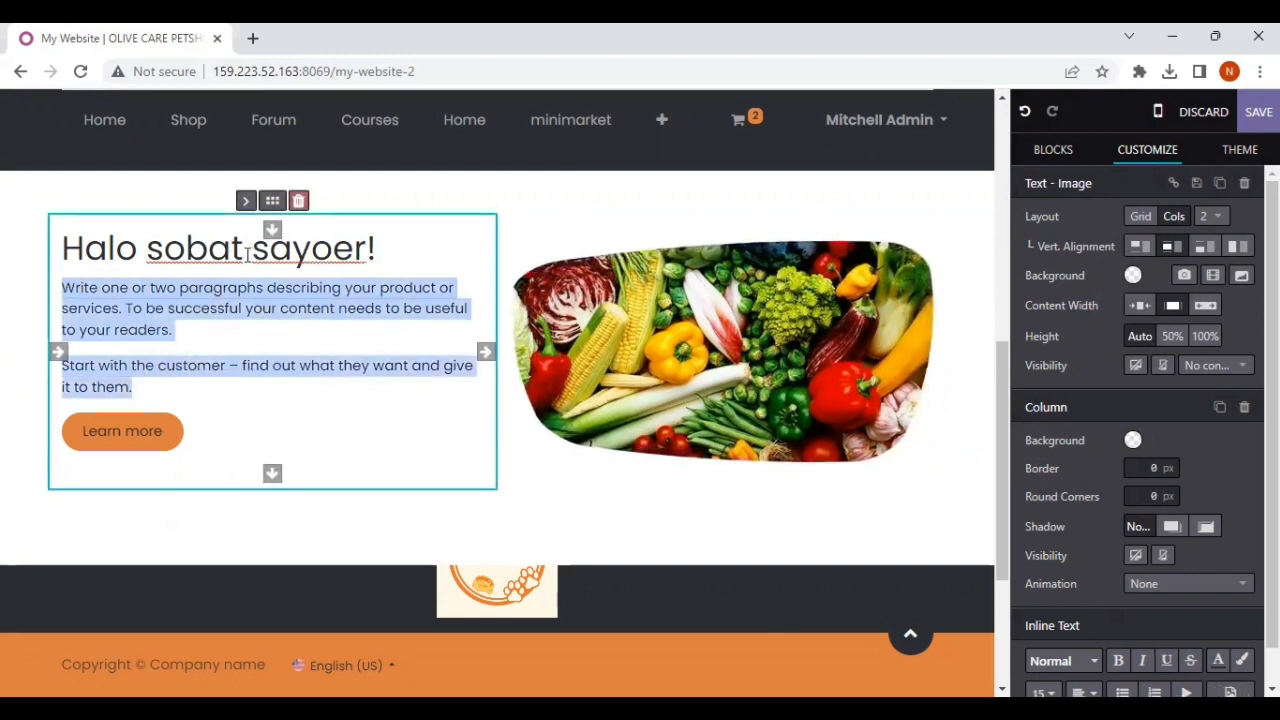
pyautogui.write('Selamat datang di')
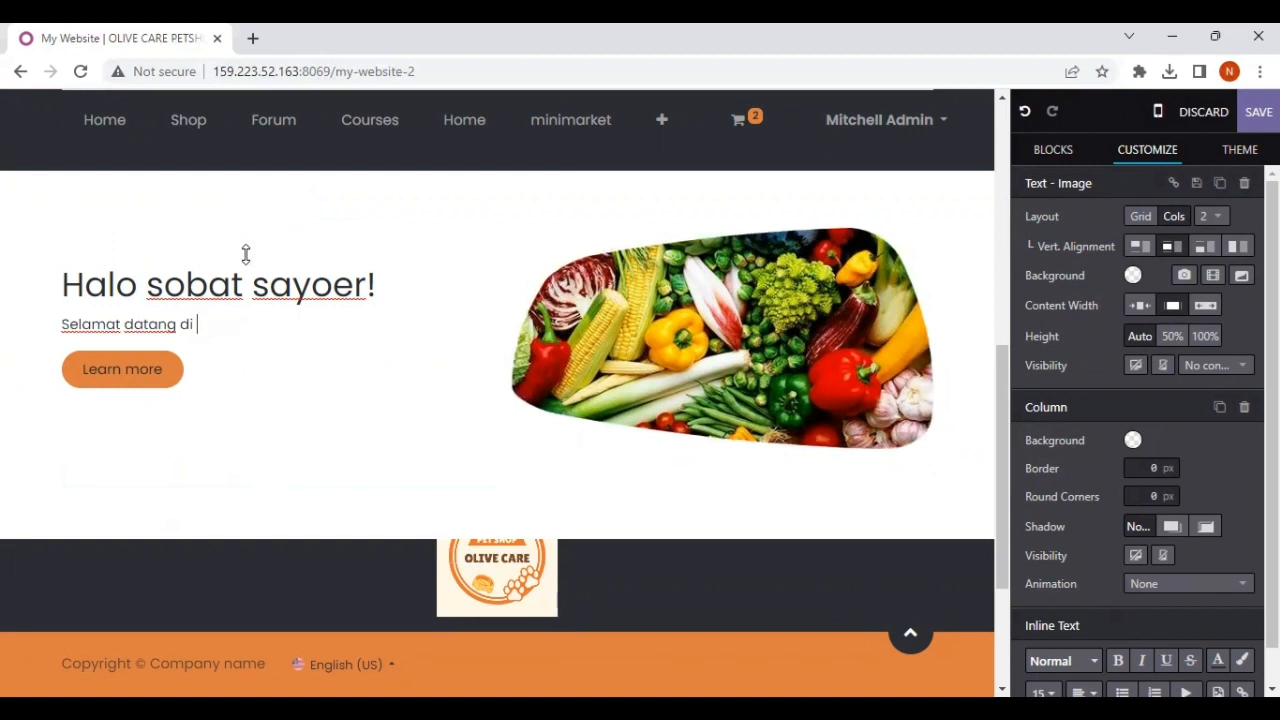
pyautogui.write('Sayoer!')
# Step: Start a second paragraph below the welcome line reading "Om Sayoer merupakan restoran sederhana yang bergerak di bidang masakan sayur."
pyautogui.press('Return')
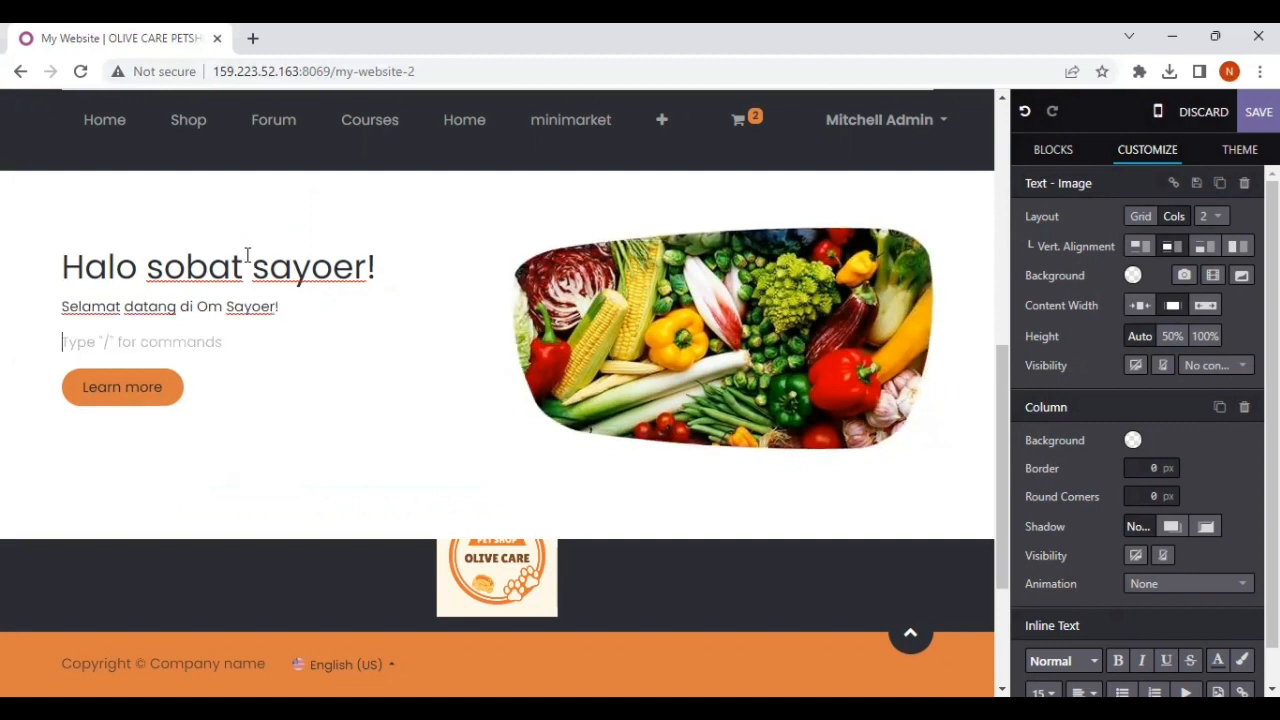
pyautogui.write('Om S')
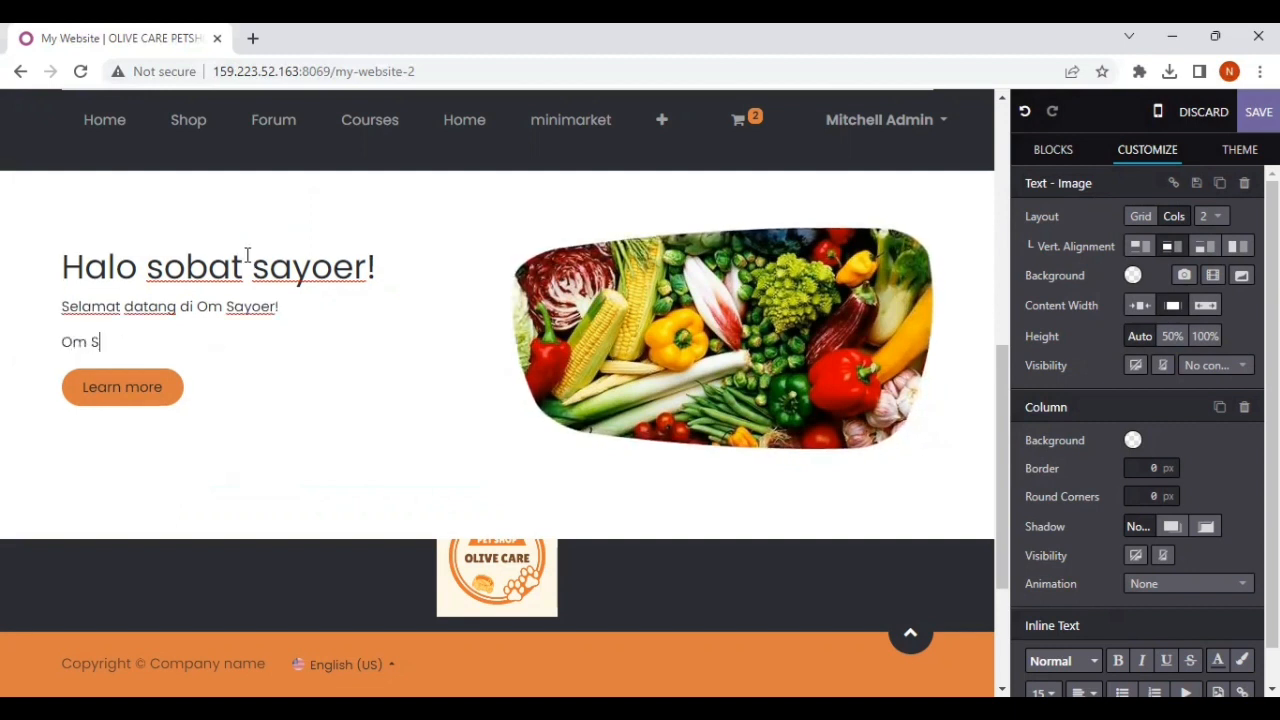
pyautogui.write('ayoer me')
pyautogui.press('BackSpace')
pyautogui.write('merupak')
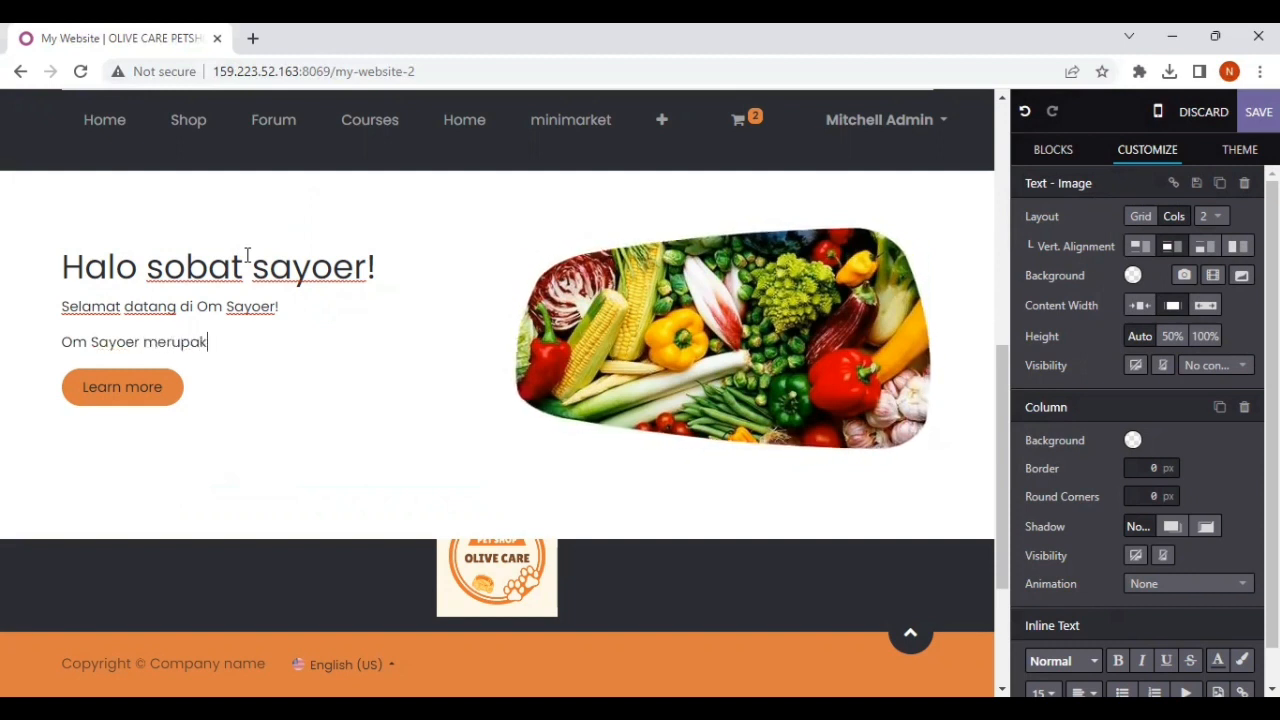
pyautogui.write('an ')
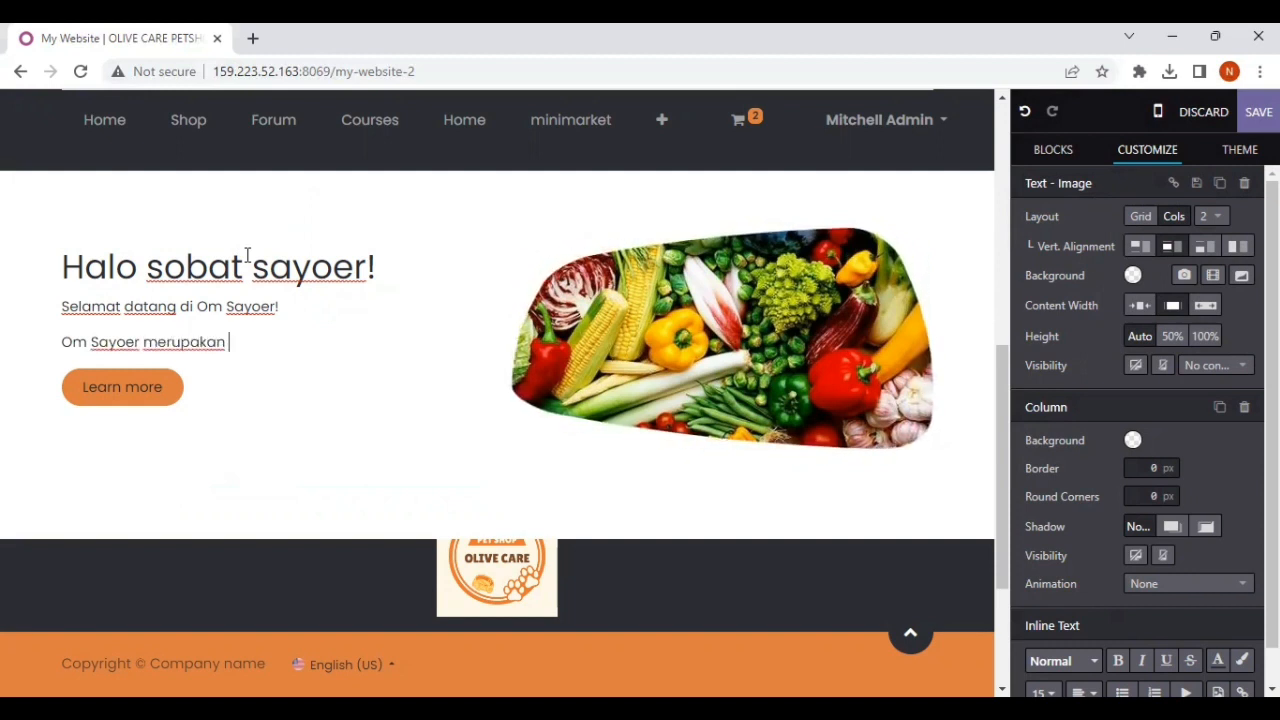
pyautogui.write('rest')
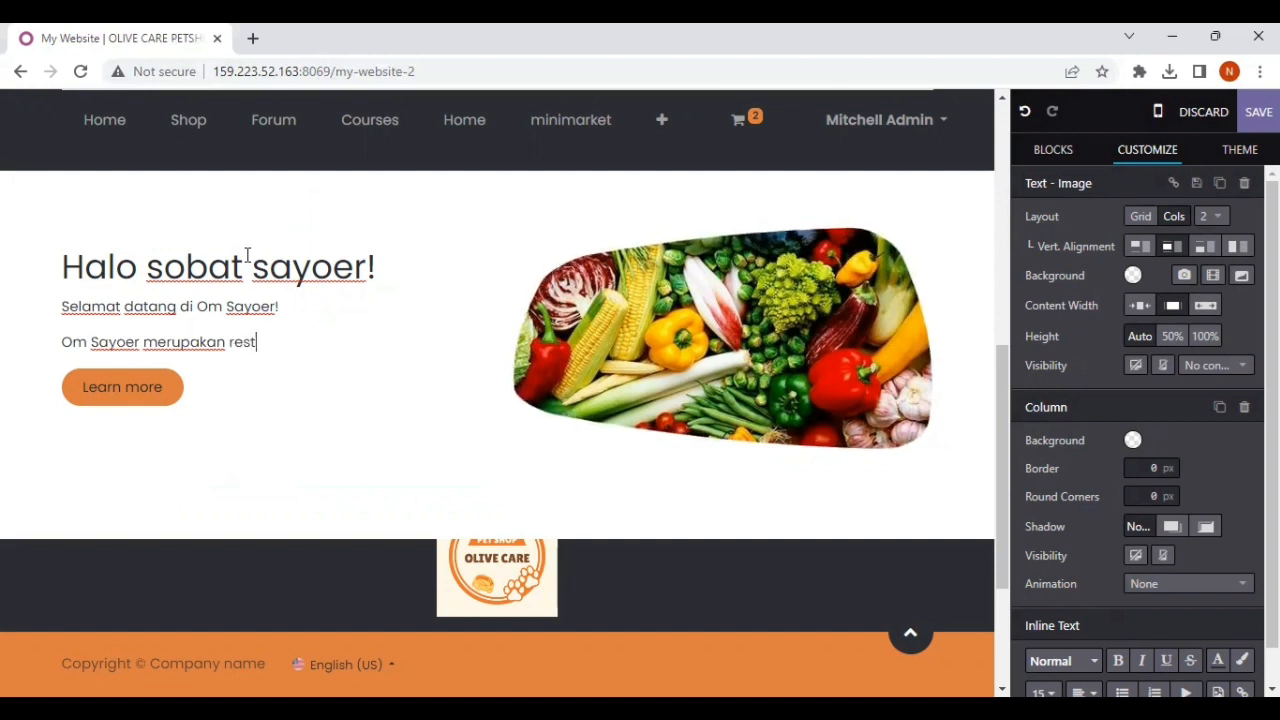
pyautogui.write('oran sederhana')
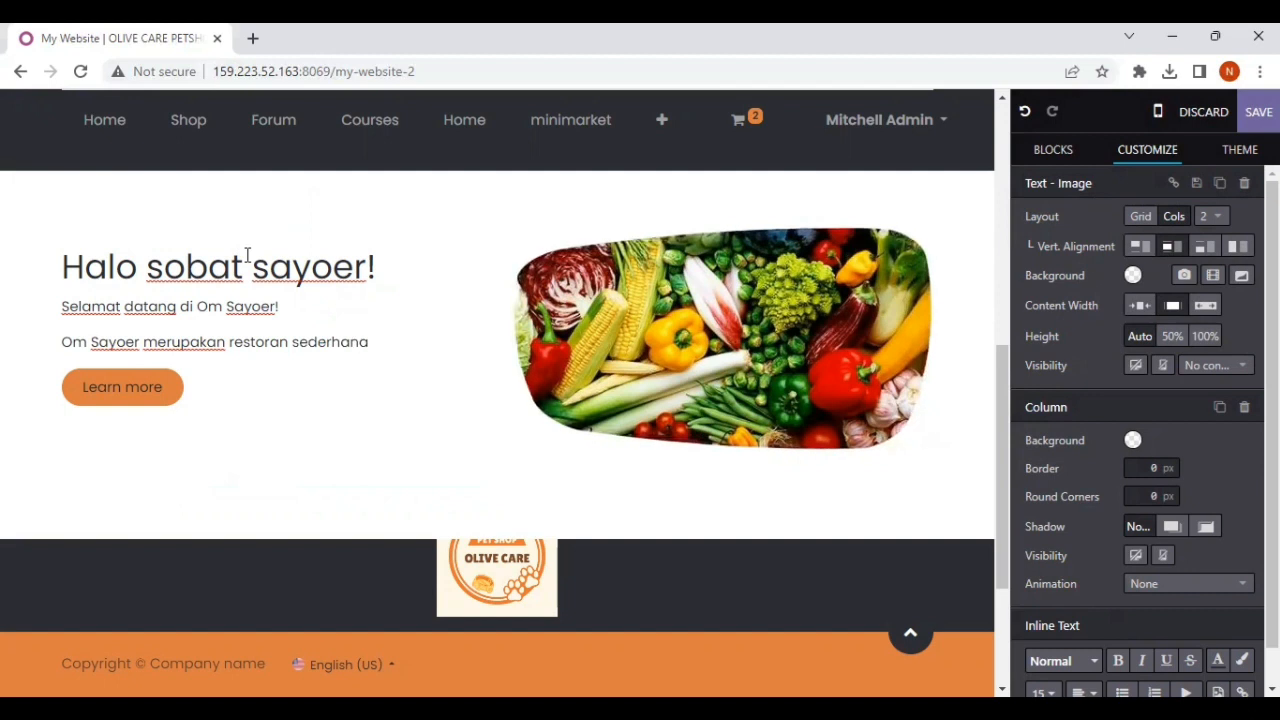
pyautogui.write(' yang b')
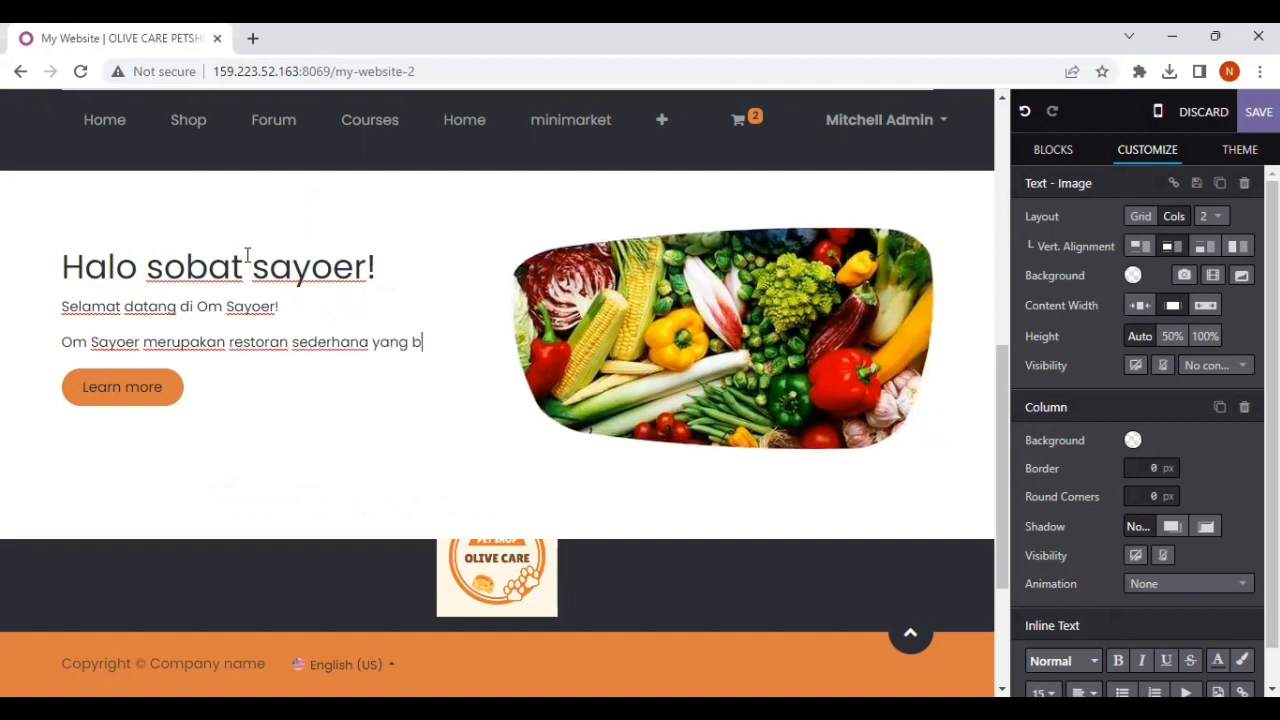
pyautogui.write('ergera')
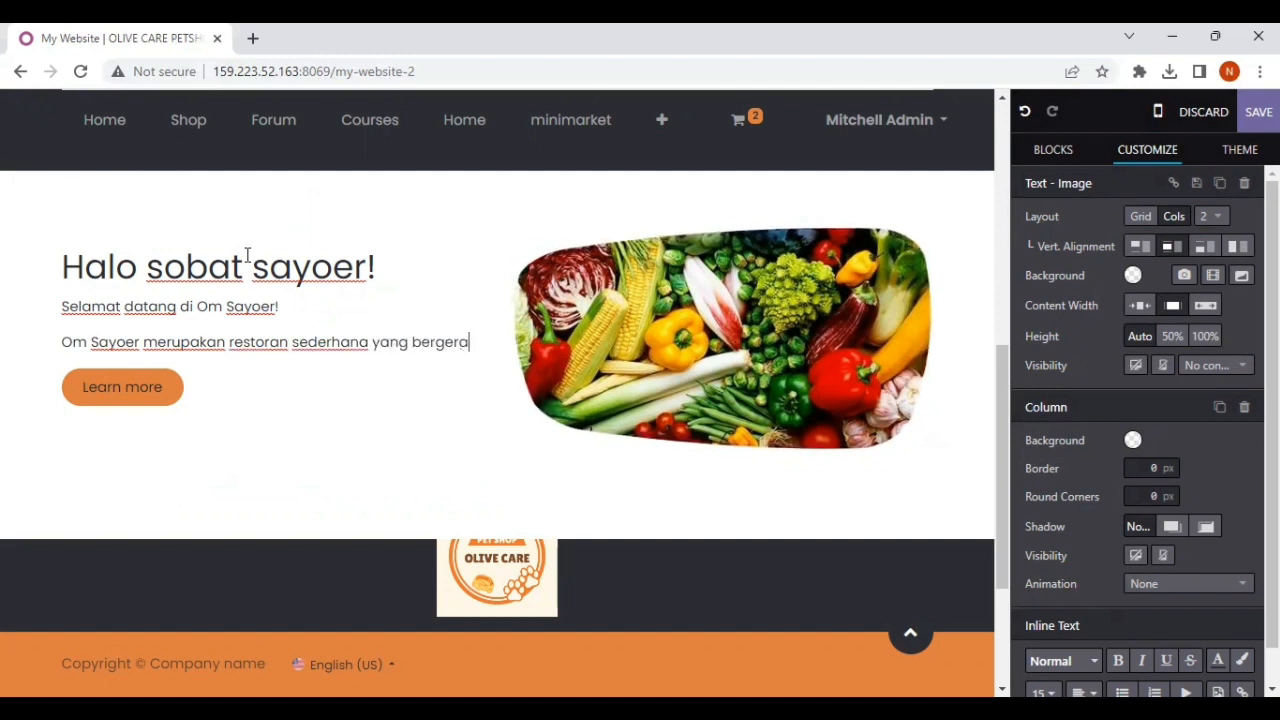
pyautogui.write('k di bindang')
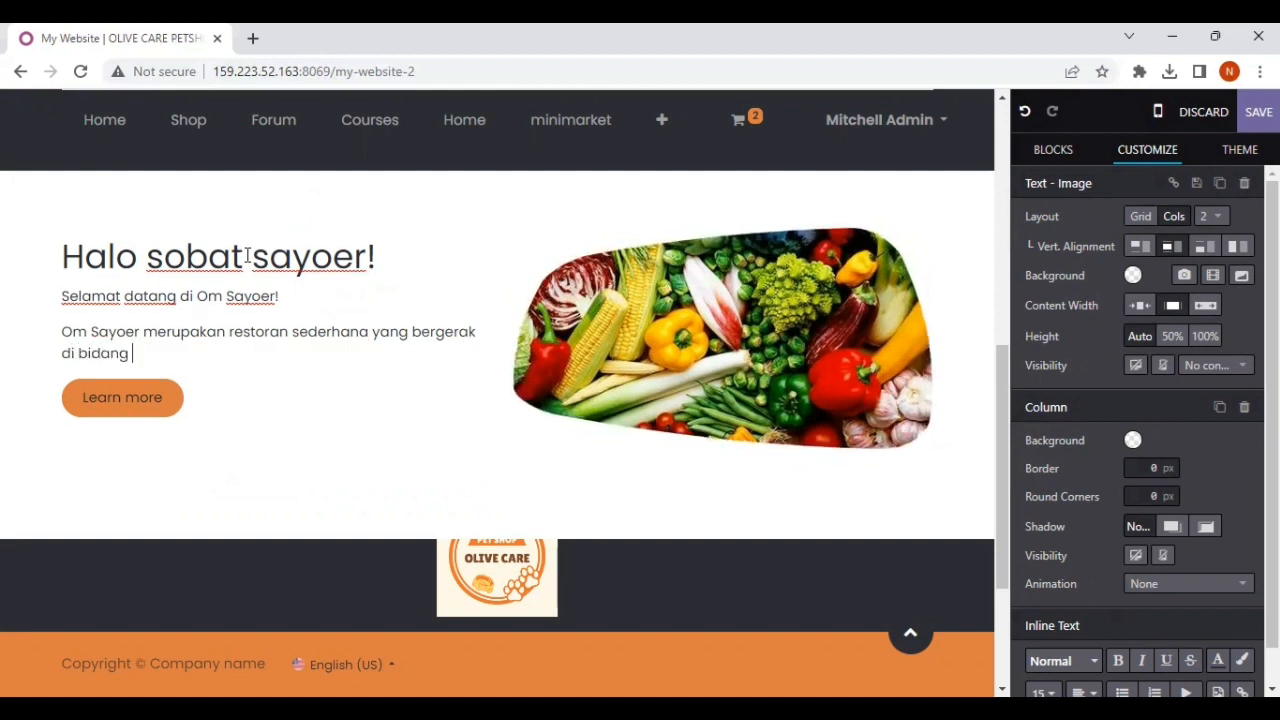
pyautogui.write(' masakan sayur')
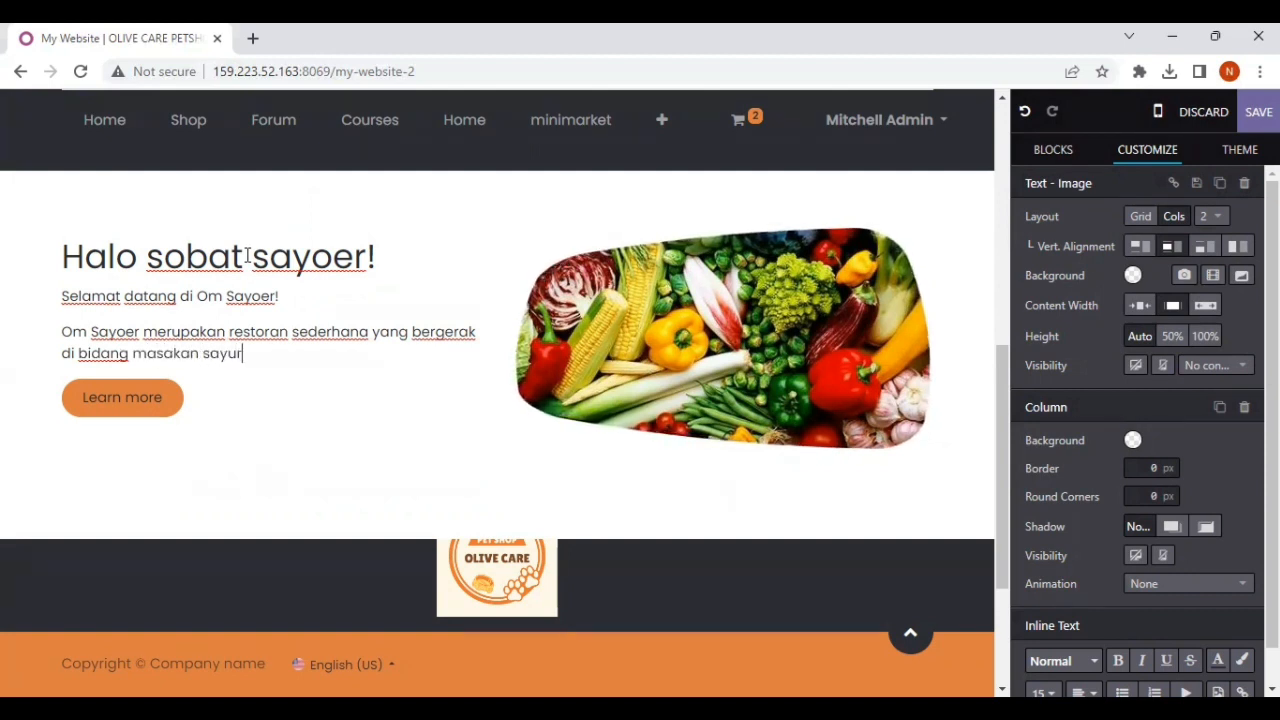
pyautogui.write('. Motto kami adalah menjadi')
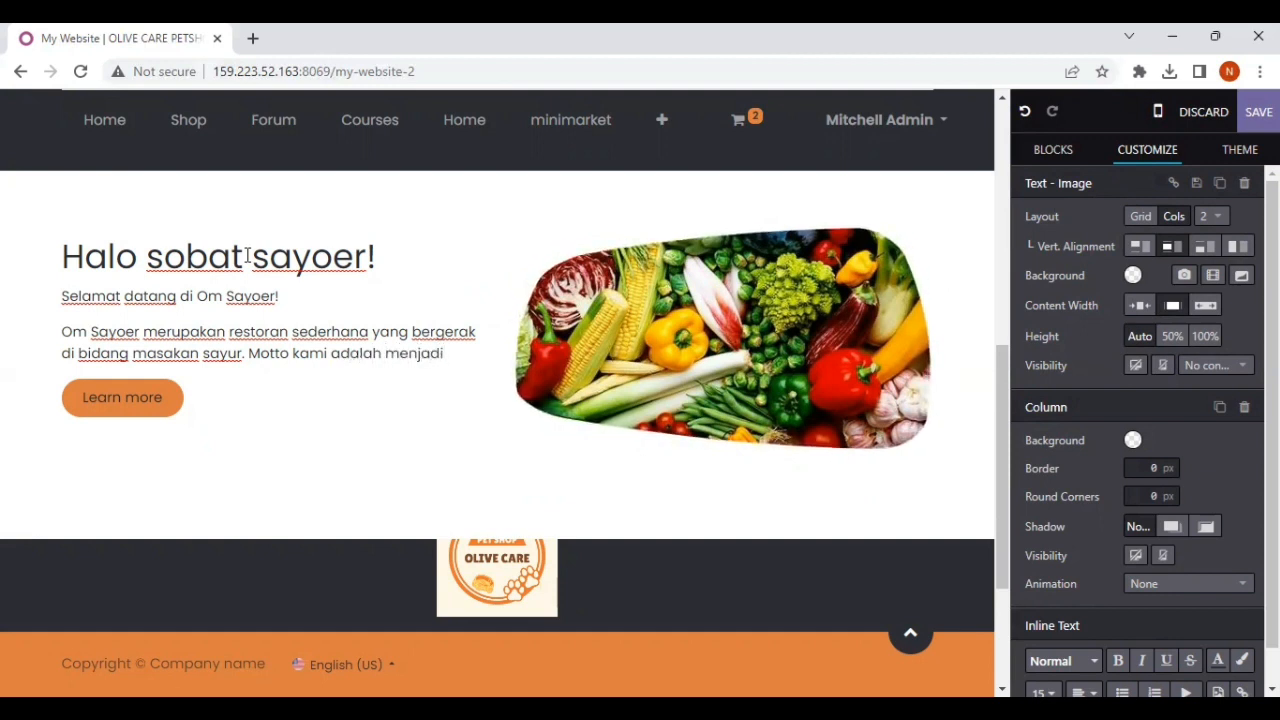
pyautogui.write(' restoran yang dapat')
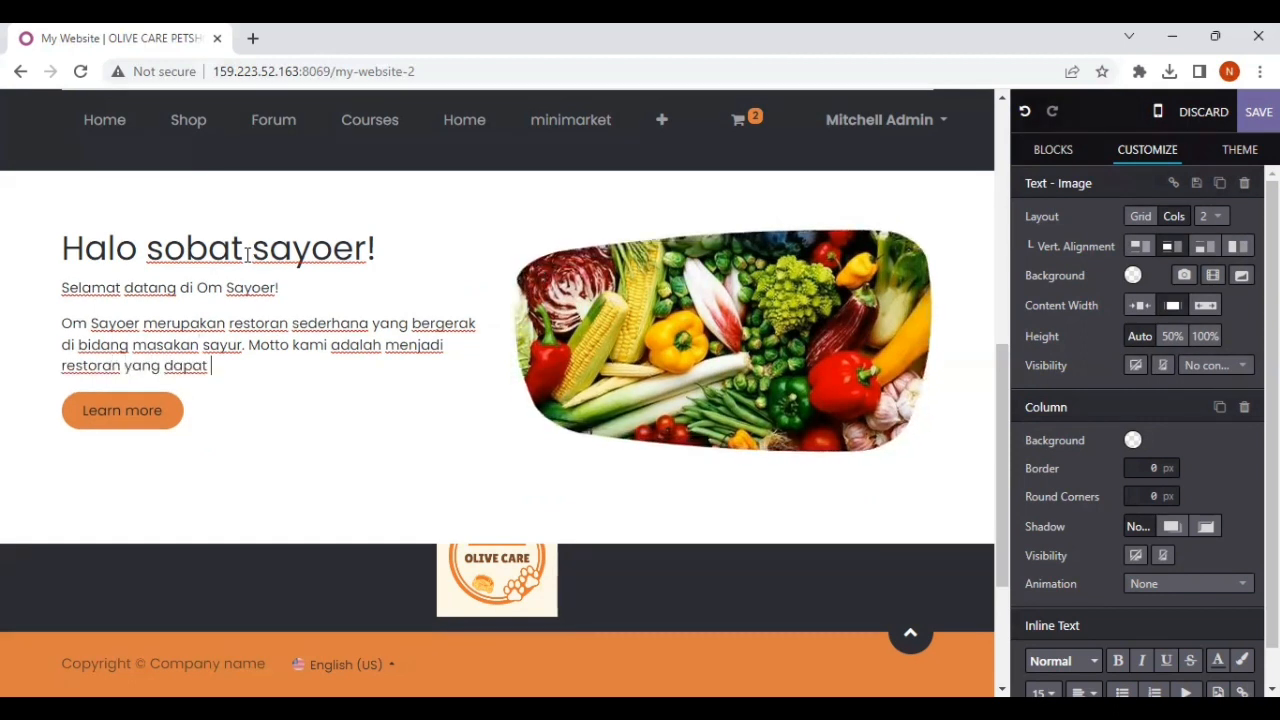
pyautogui.write(' menumbuhkan kebiasaa')
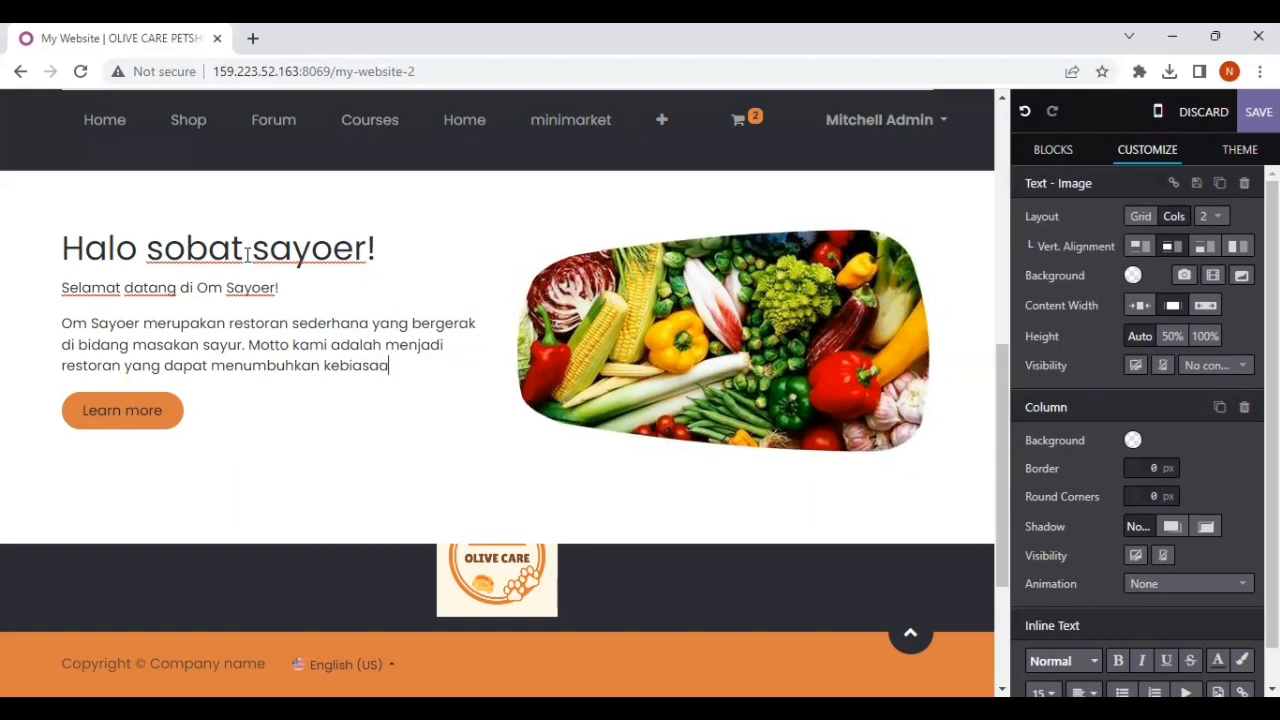
# Step: Continue the second paragraph with "Motto kami adalah menjadi restoran yang dapat menumbuhkan kebiasaan makan sayur untuk masyarakat Indonesia!"
pyautogui.write('n makan sayur d')
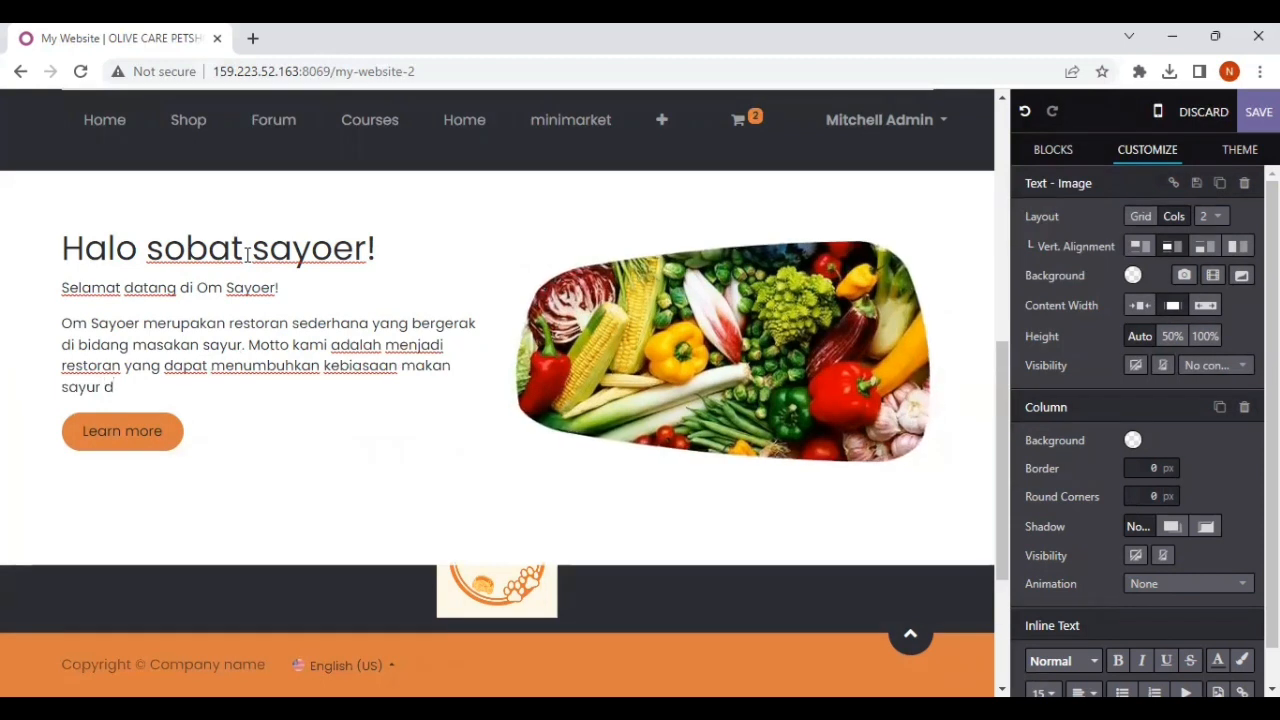
pyautogui.press('BackSpace')
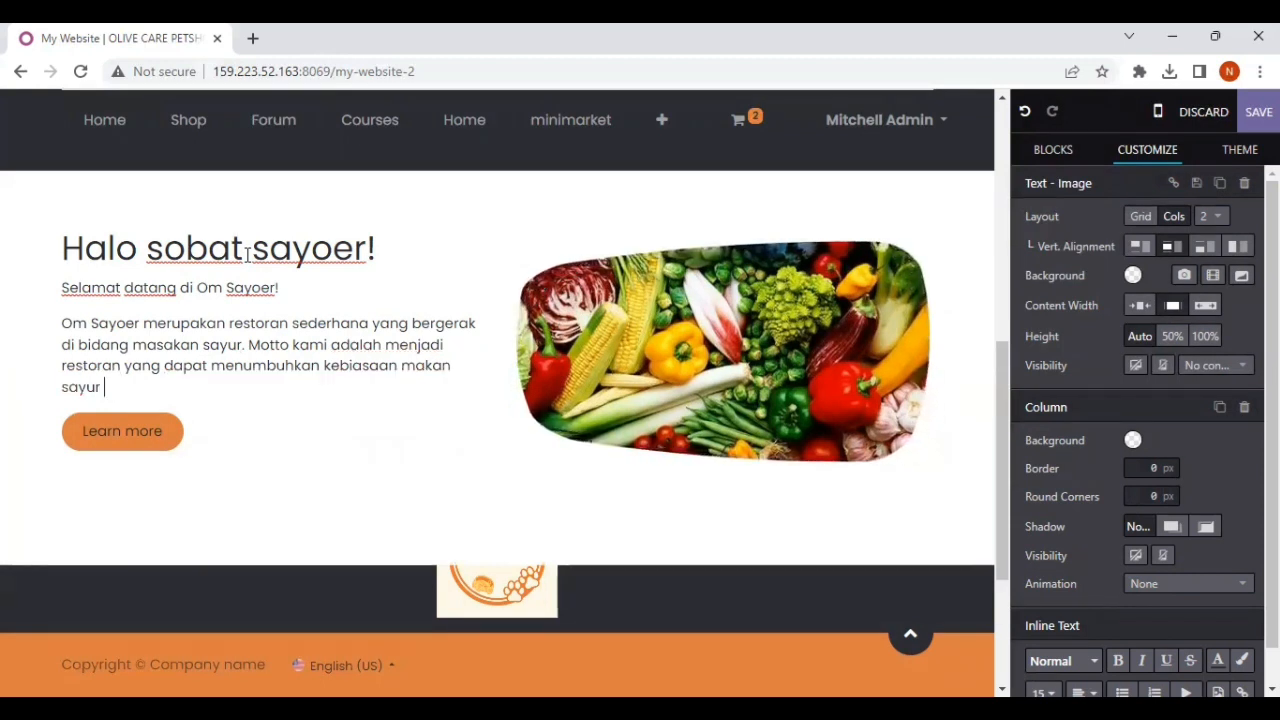
pyautogui.write('untuk m')
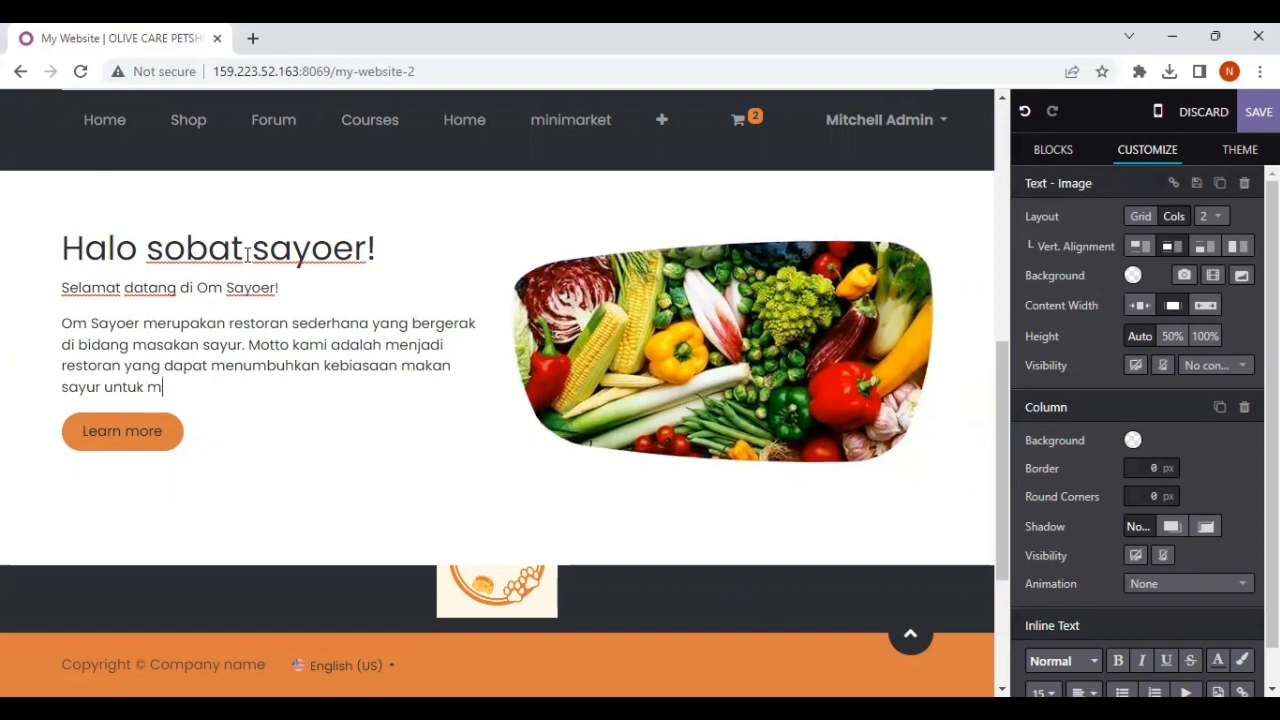
pyautogui.write('asyaraka')
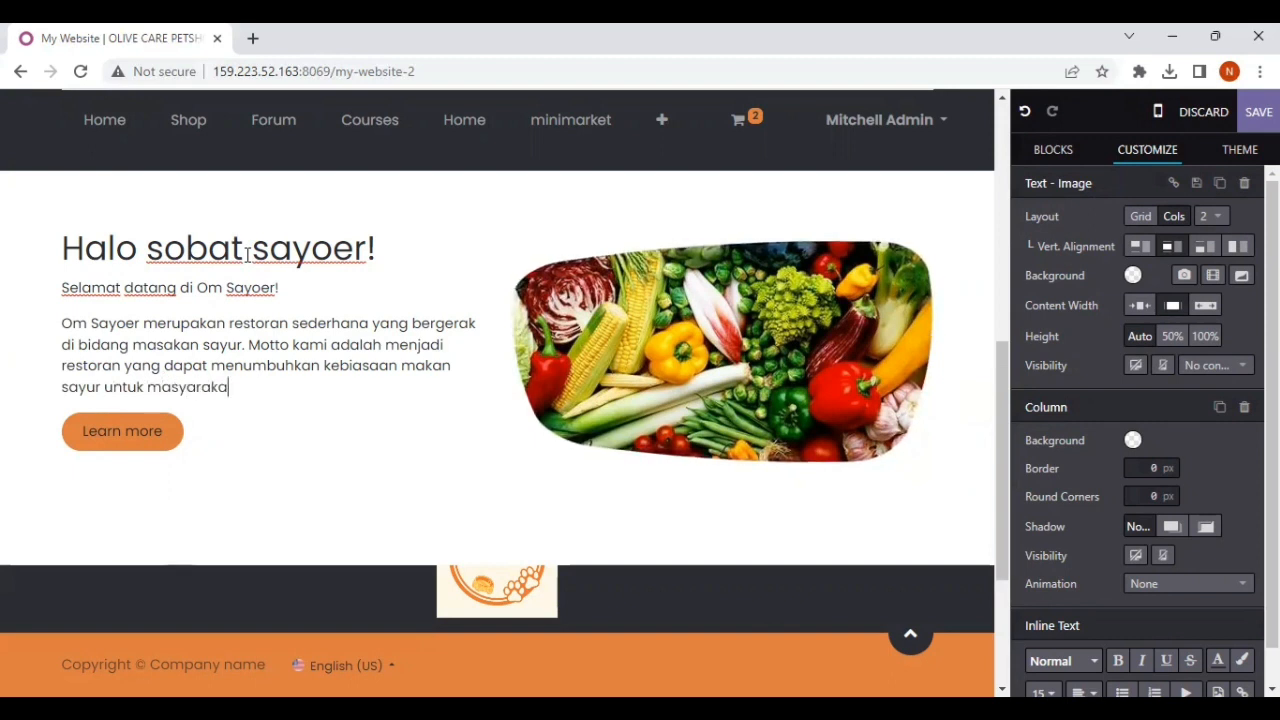
pyautogui.write('t Indonesi')
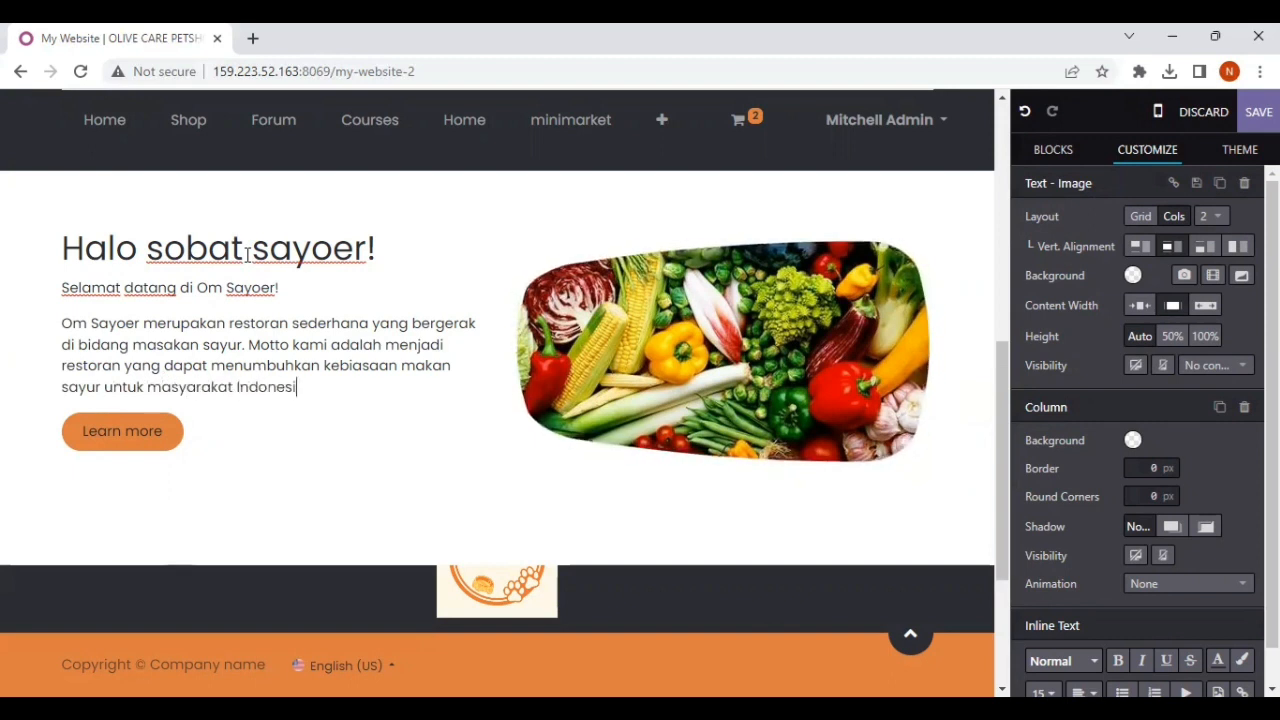
pyautogui.write('a!')
# Step: Add a third paragraph reading "Kami selalu berkomitmen untuk menggunakan bahan sayur-sayuran yang masih segar dan berkualitas."
pyautogui.press('Return')
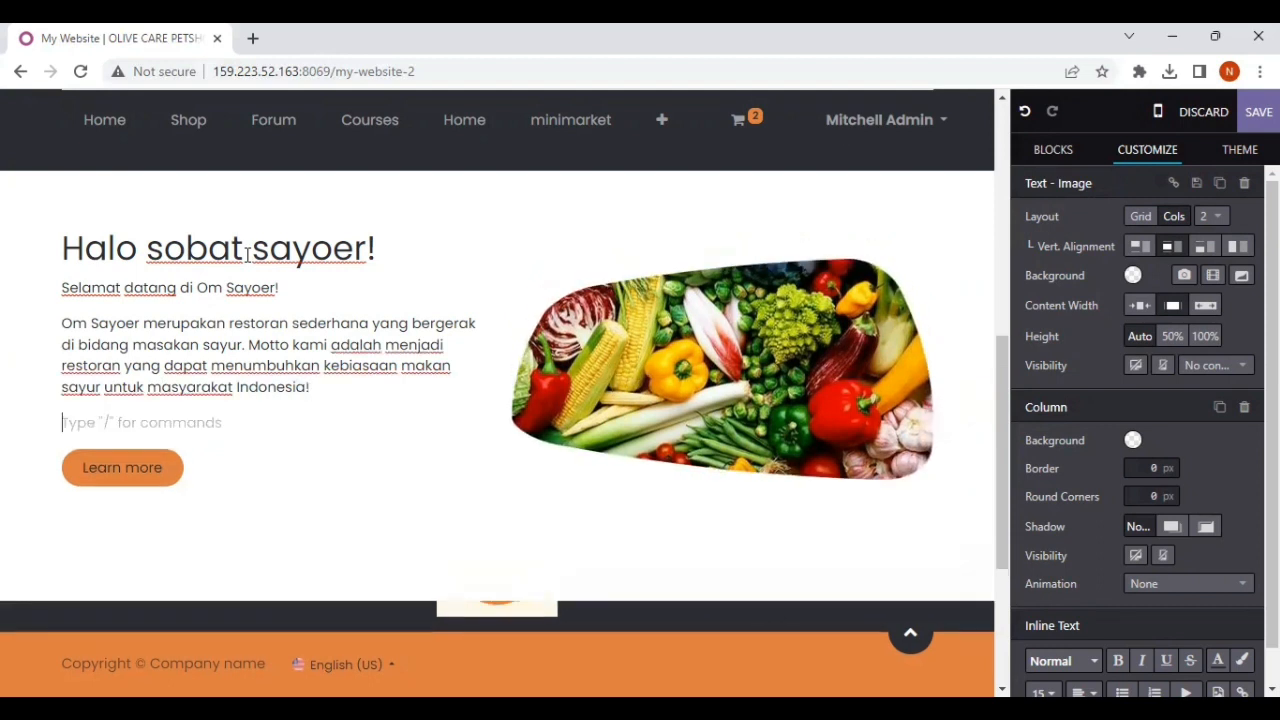
pyautogui.write('Kami ')
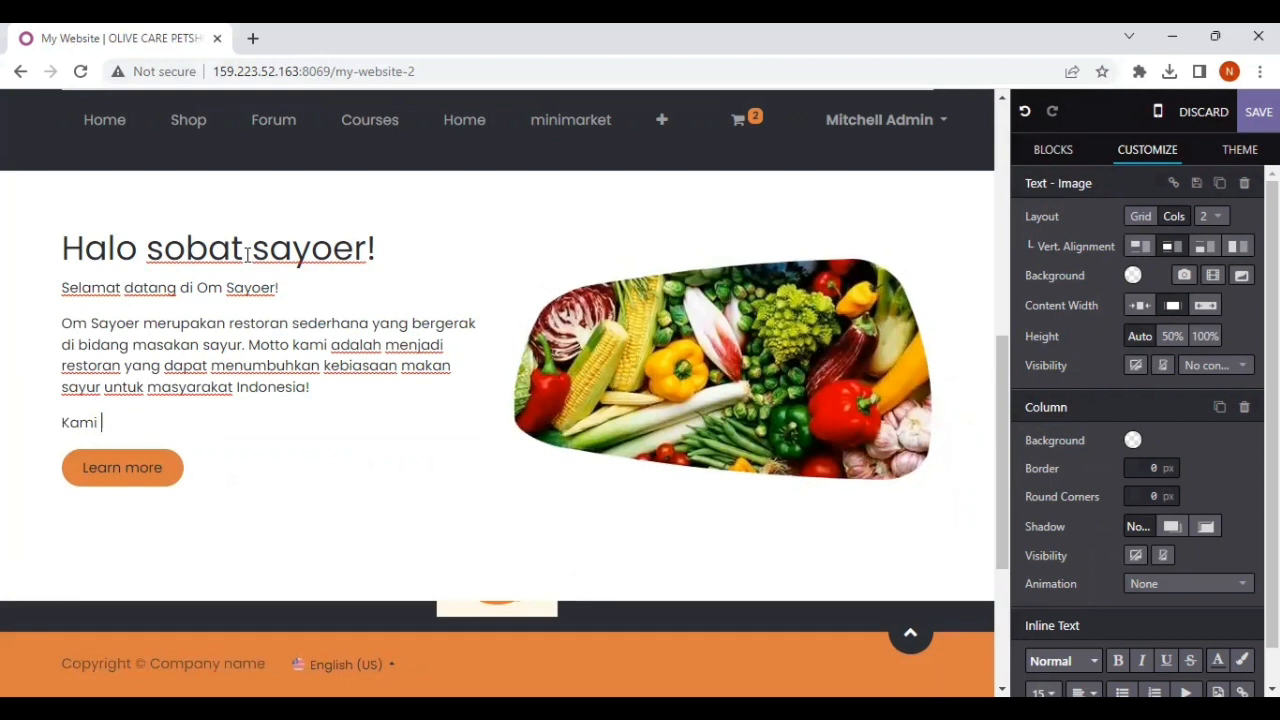
pyautogui.write('selal')
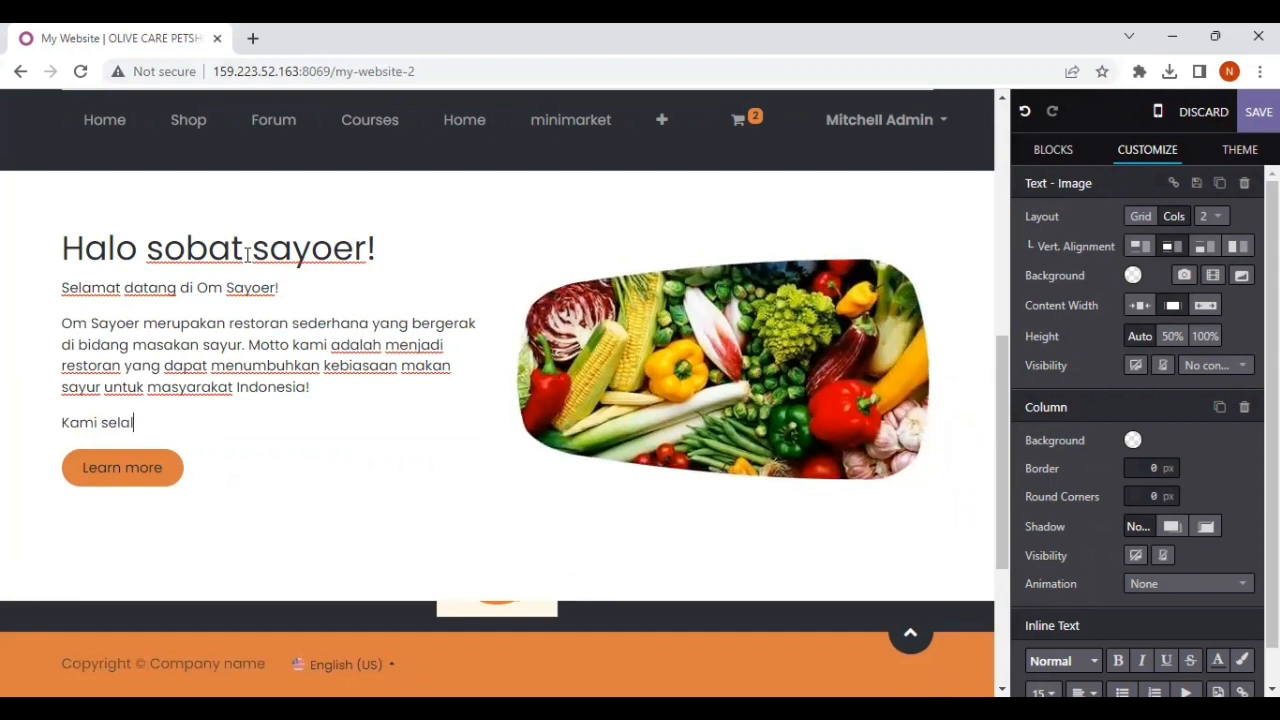
pyautogui.write('u berkomiy')
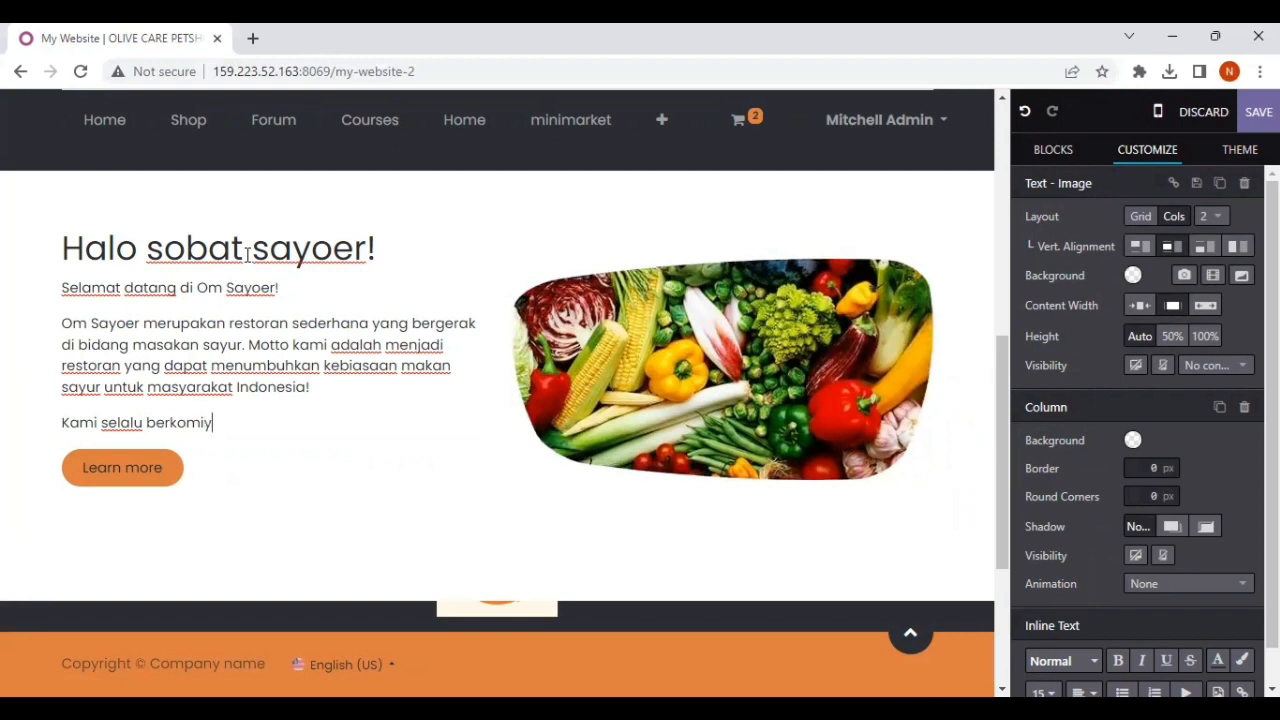
pyautogui.press('BackSpace')
pyautogui.write('tmen untuk ')
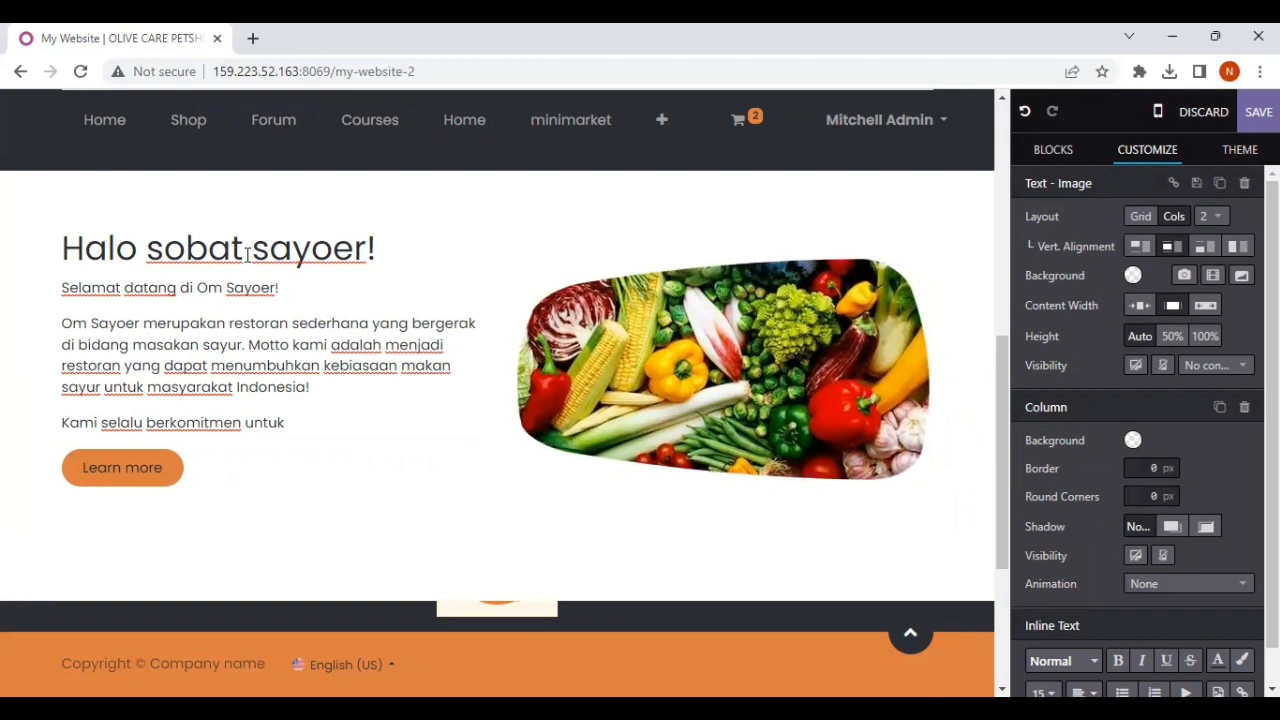
pyautogui.write('menggu')
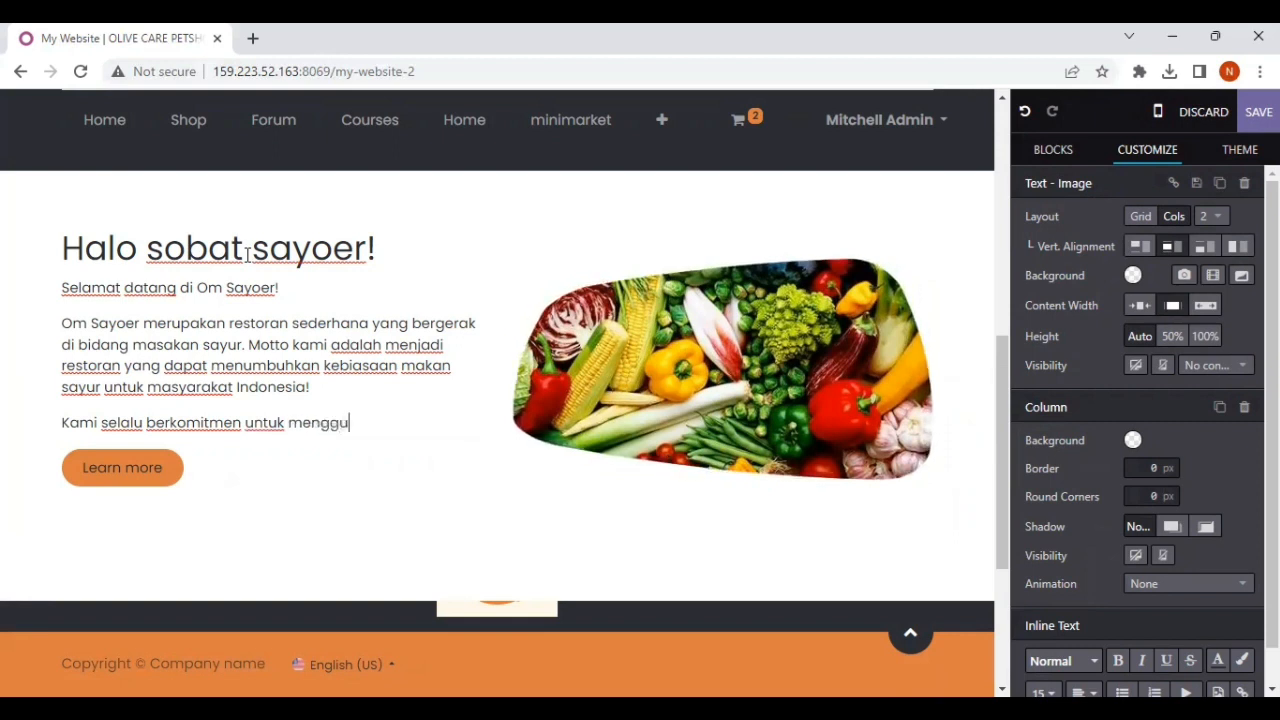
pyautogui.write('nakan bahan sayu')
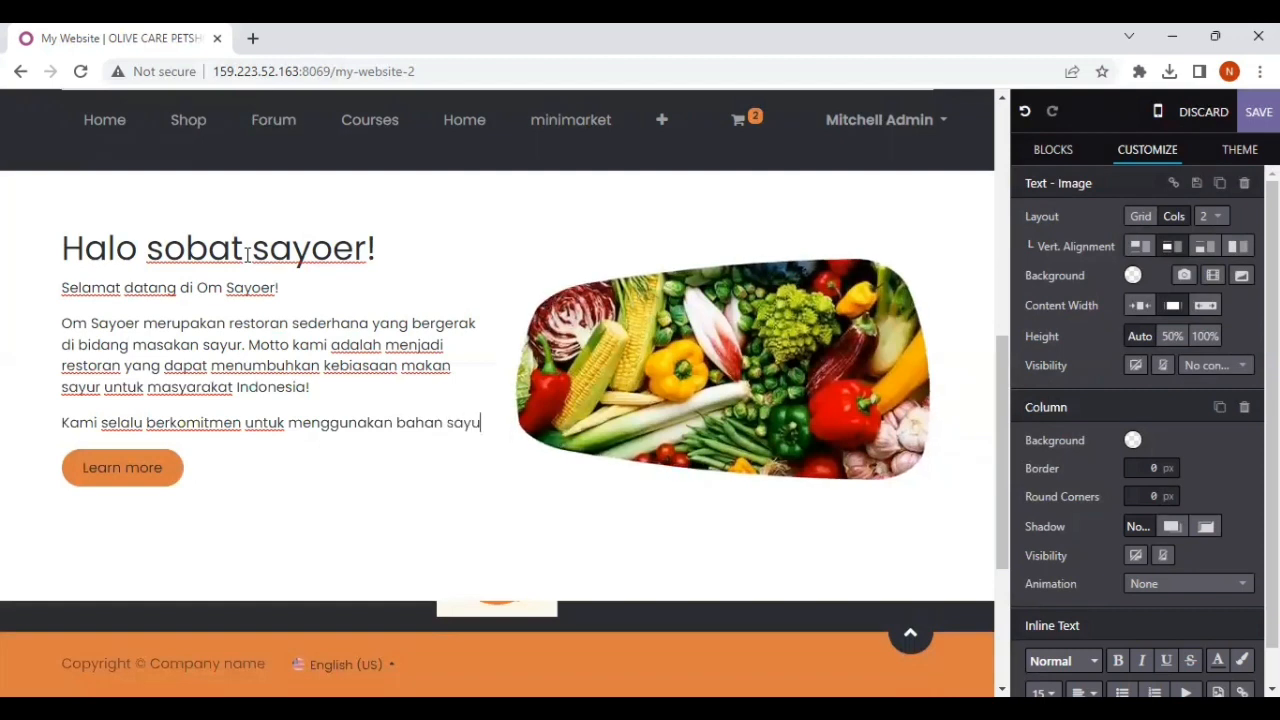
pyautogui.write('r-sayuran ')
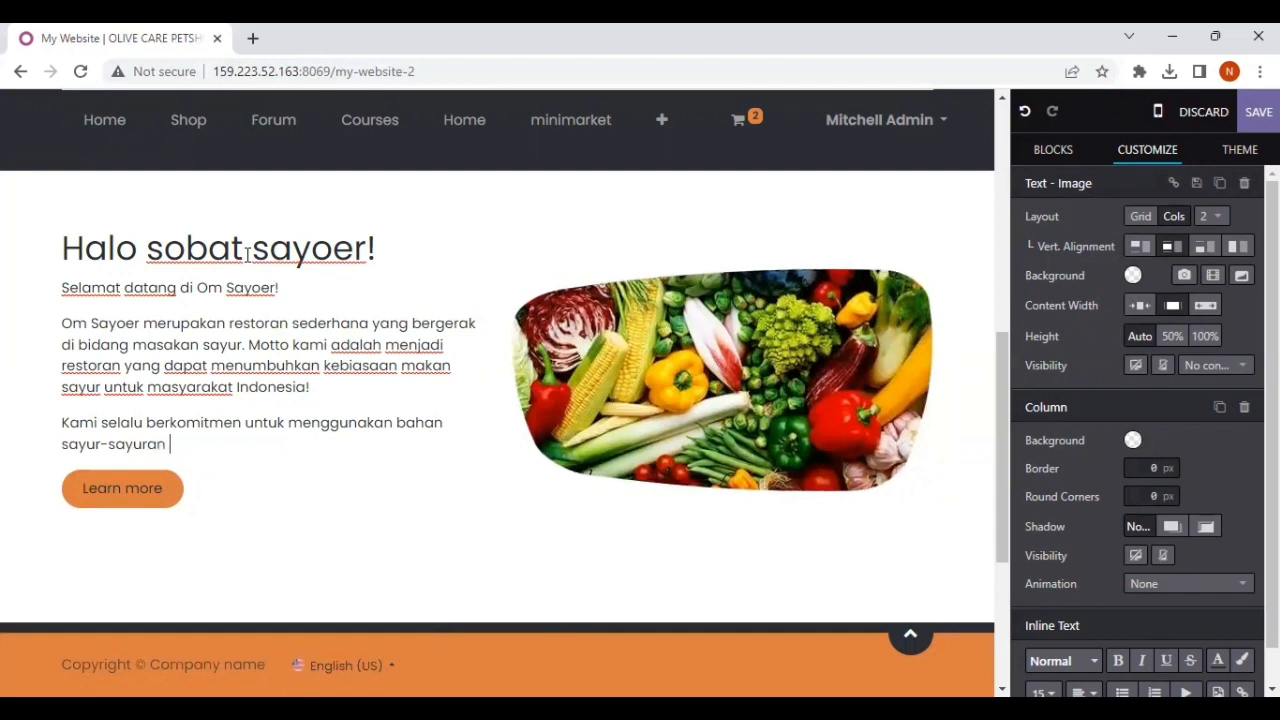
pyautogui.write('yang mas')
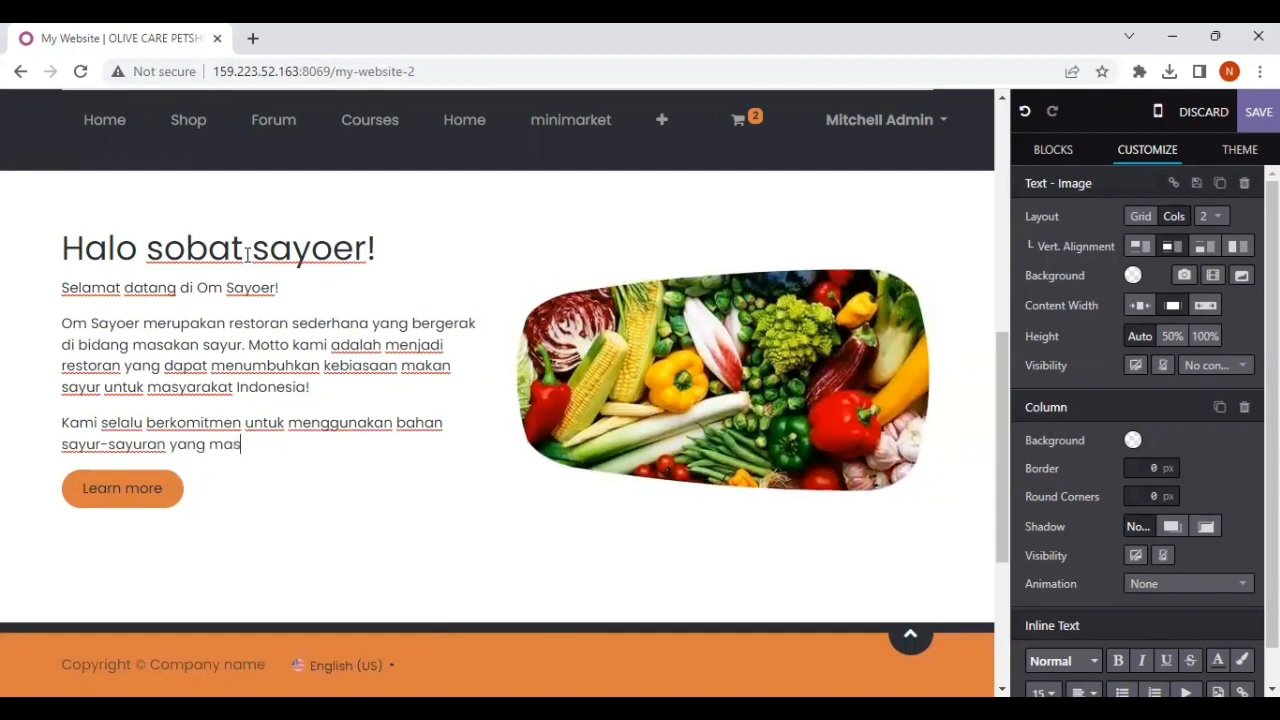
pyautogui.write('ih segar dan berkualitas')
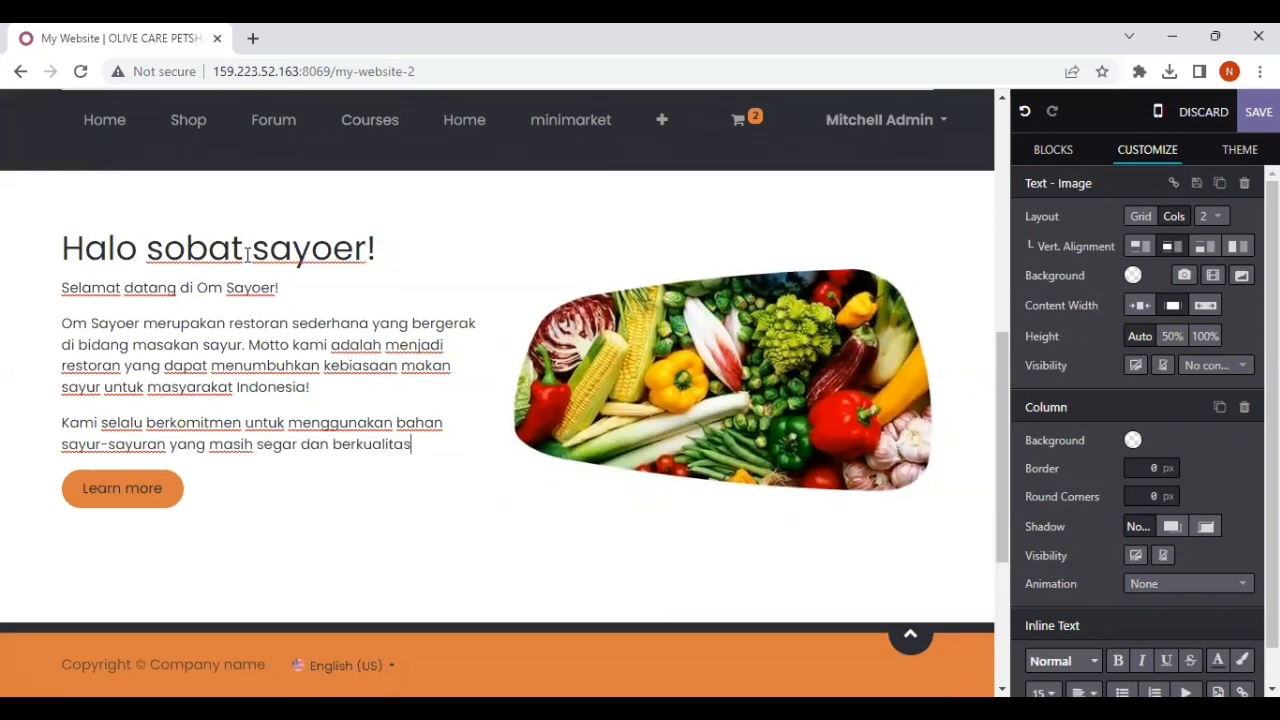
pyautogui.write('. Ay')
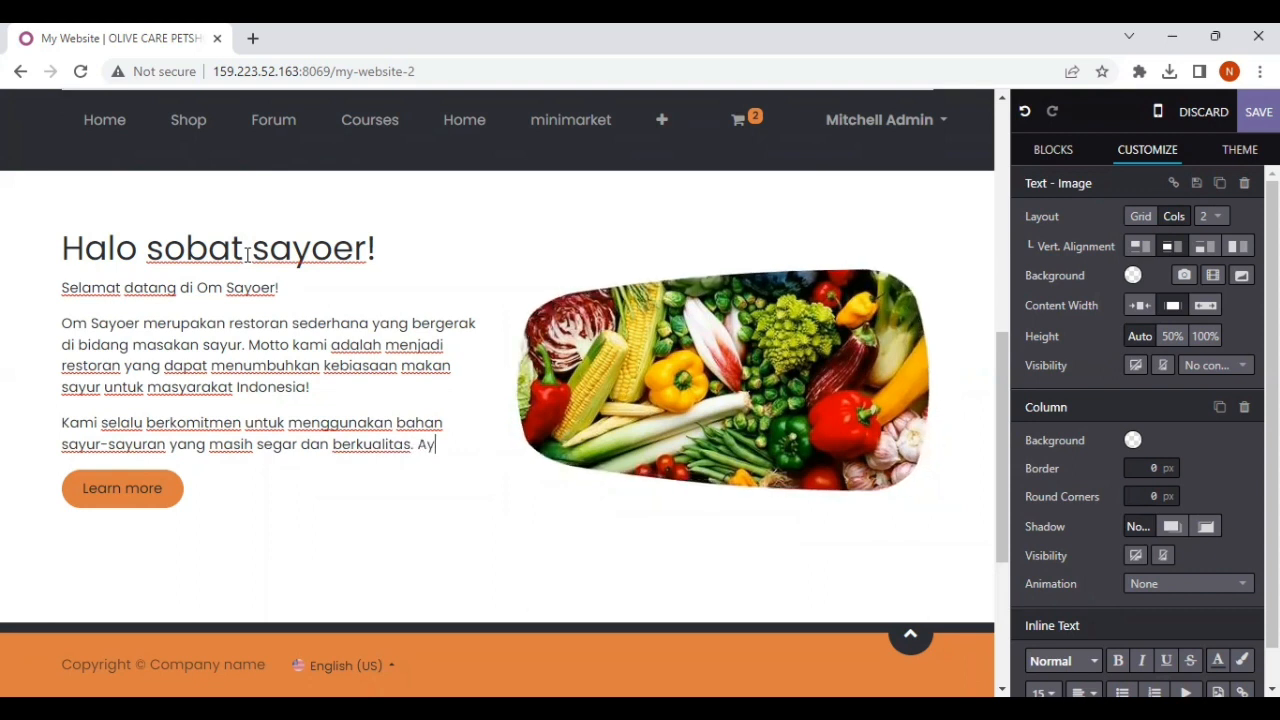
pyautogui.write('o Indonesia sehat ')
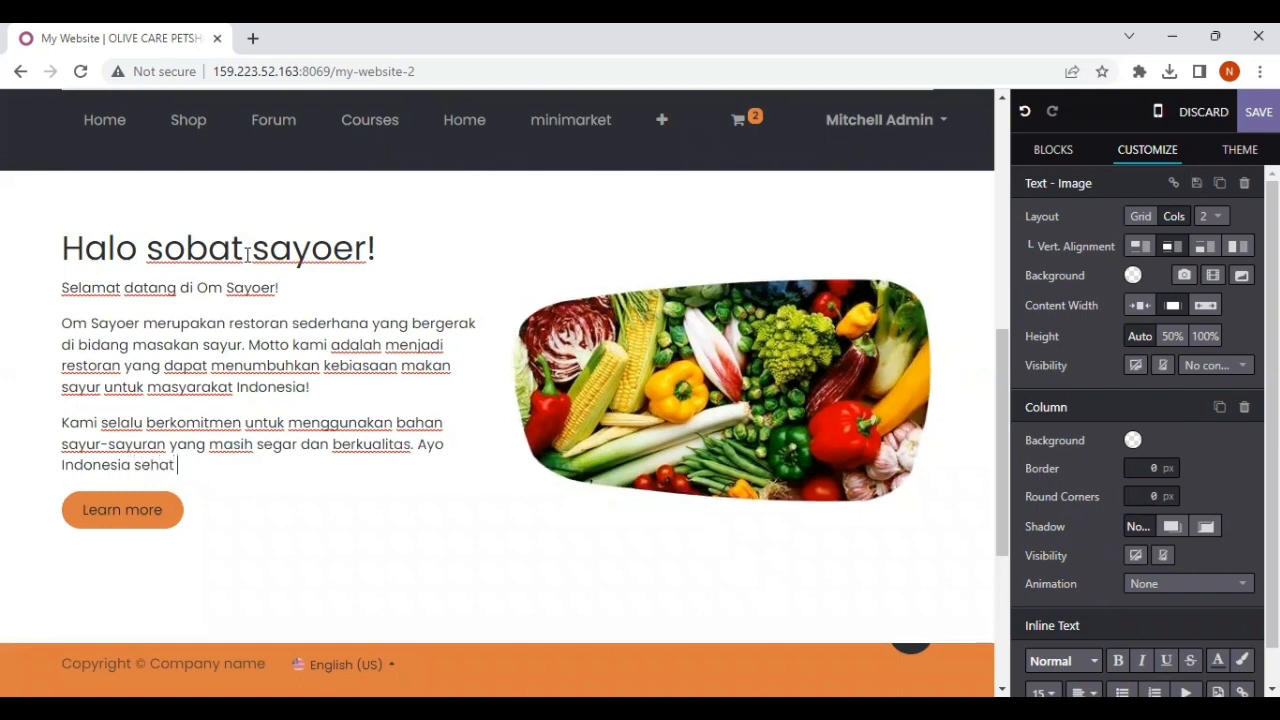
pyautogui.write('denga')
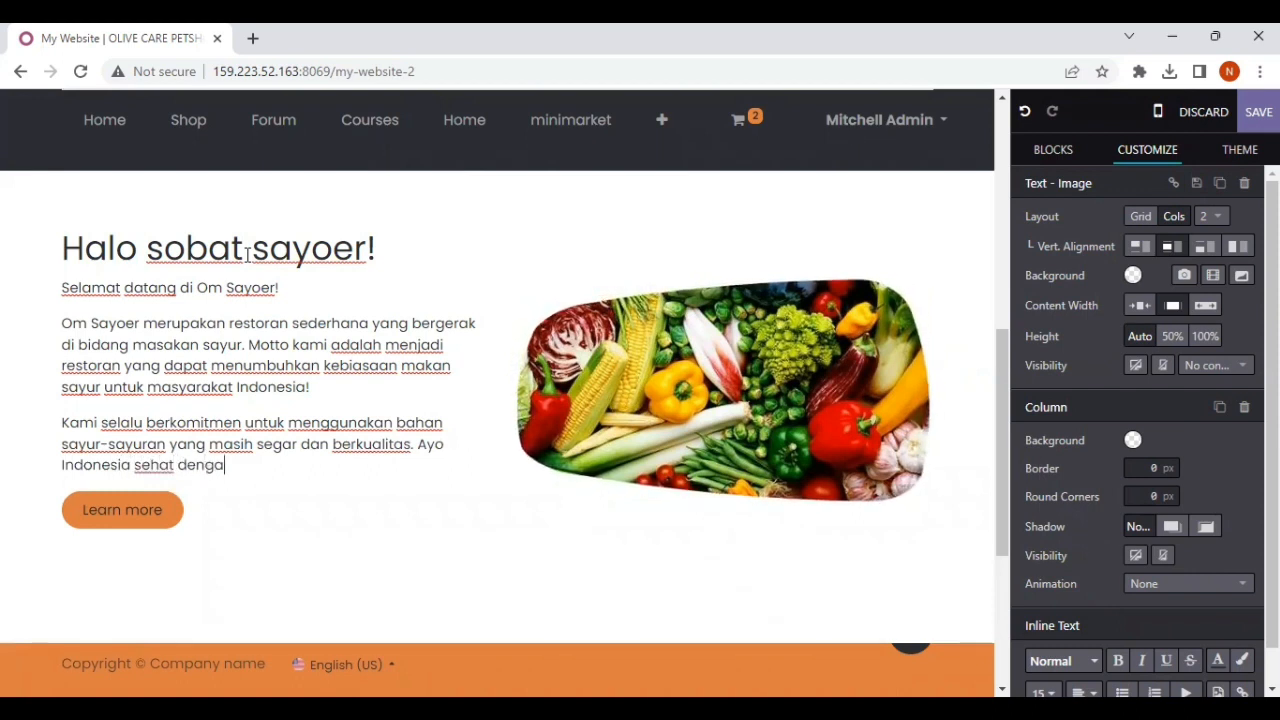
pyautogui.write('n banyak m')
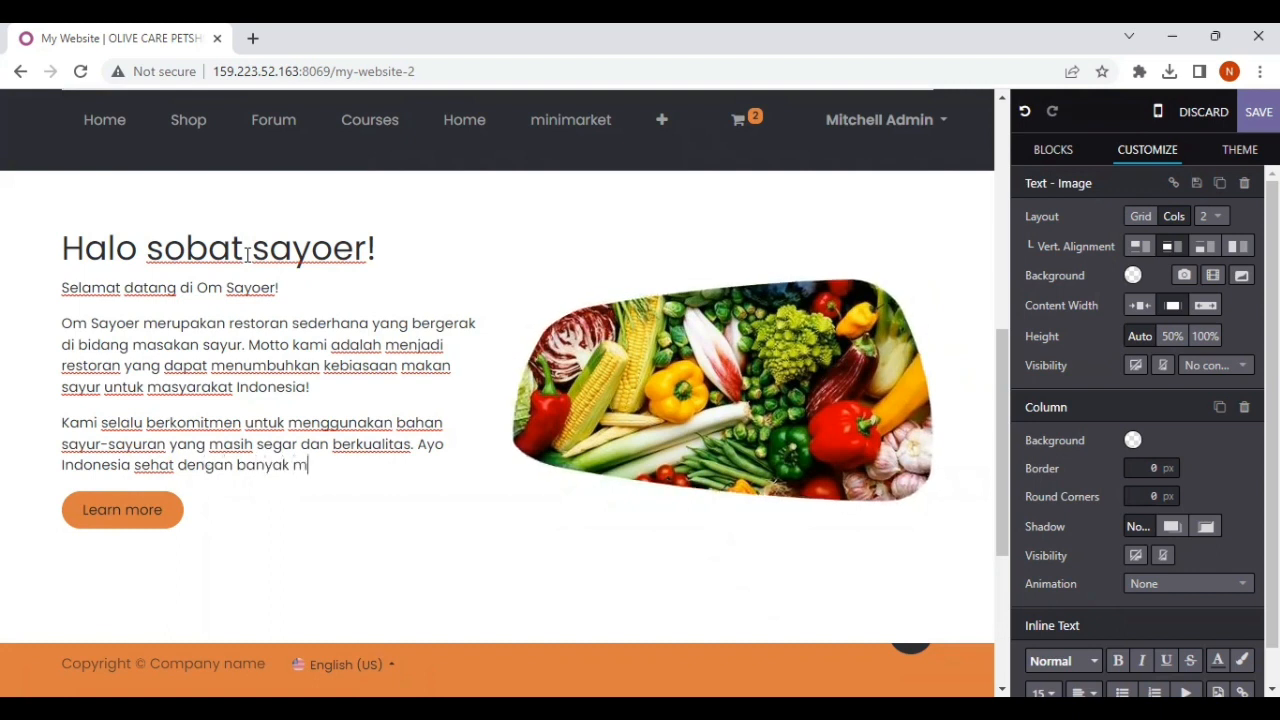
pyautogui.write('akan sayur')
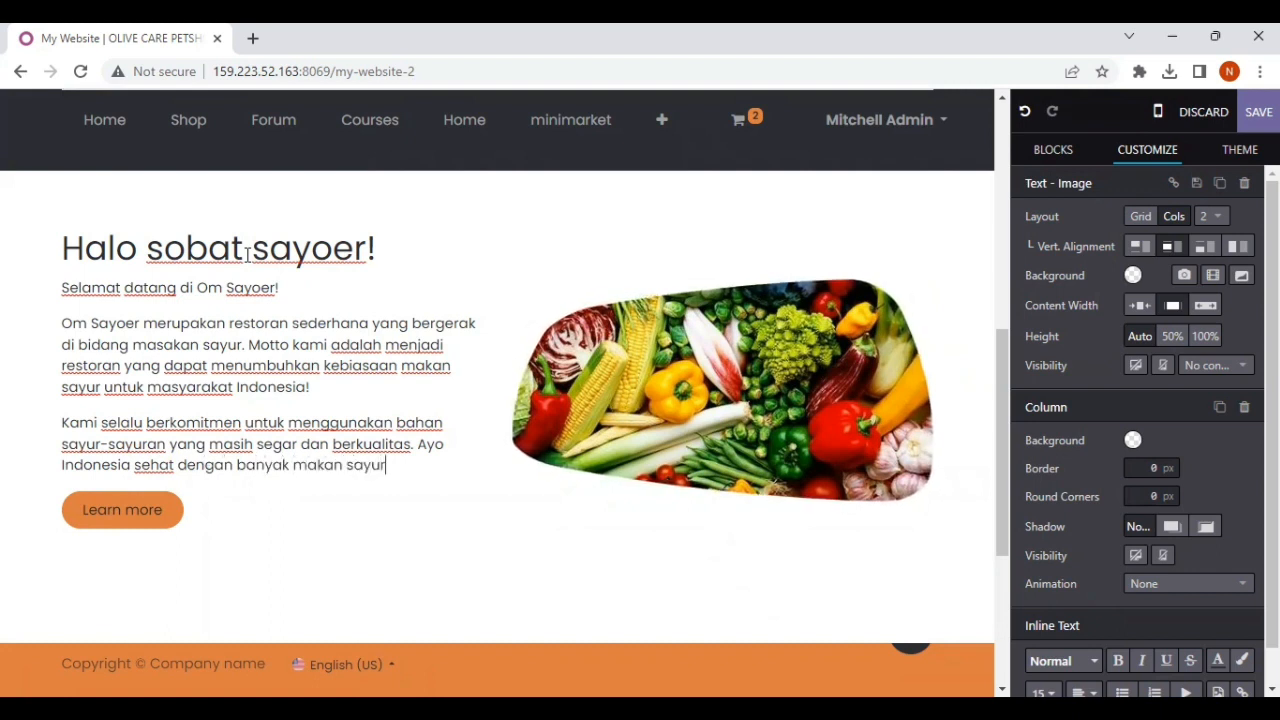
pyautogui.write('!')
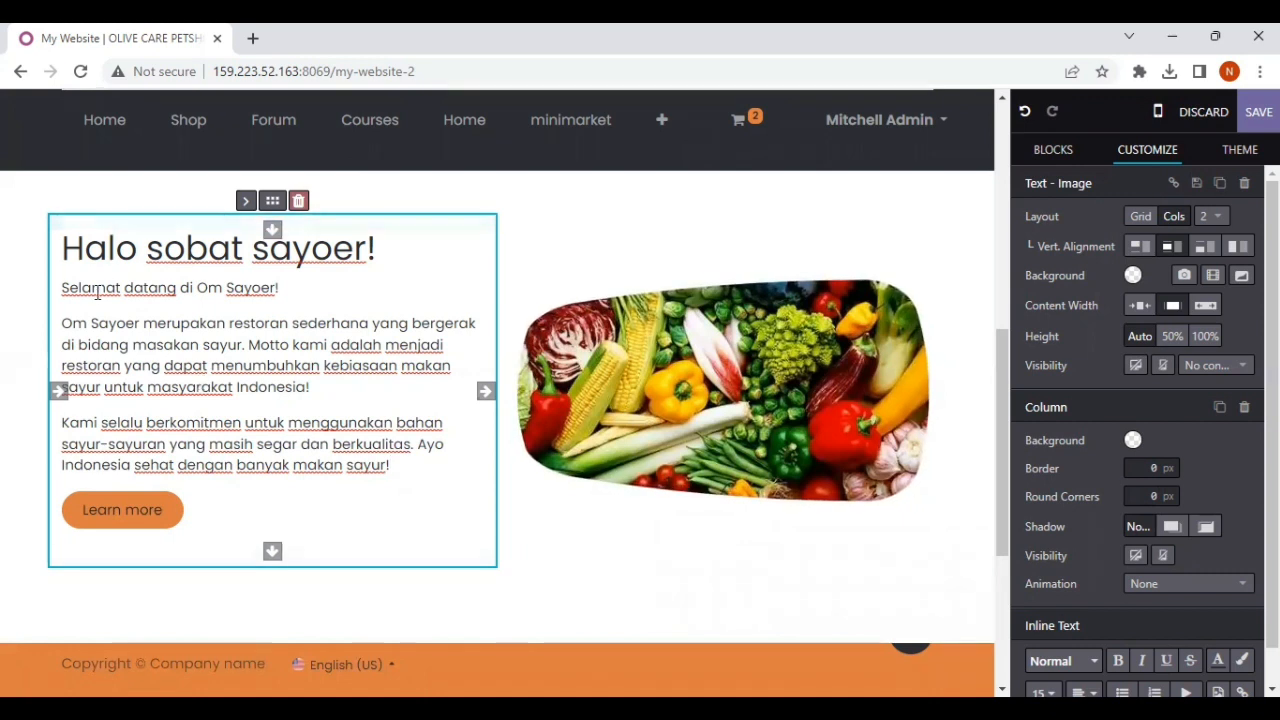
# Step: End the third paragraph with an exclamation mark and justify both body paragraphs below the welcome line
pyautogui.click(66, 321)
pyautogui.moveTo(63, 323); pyautogui.dragTo(409, 465)
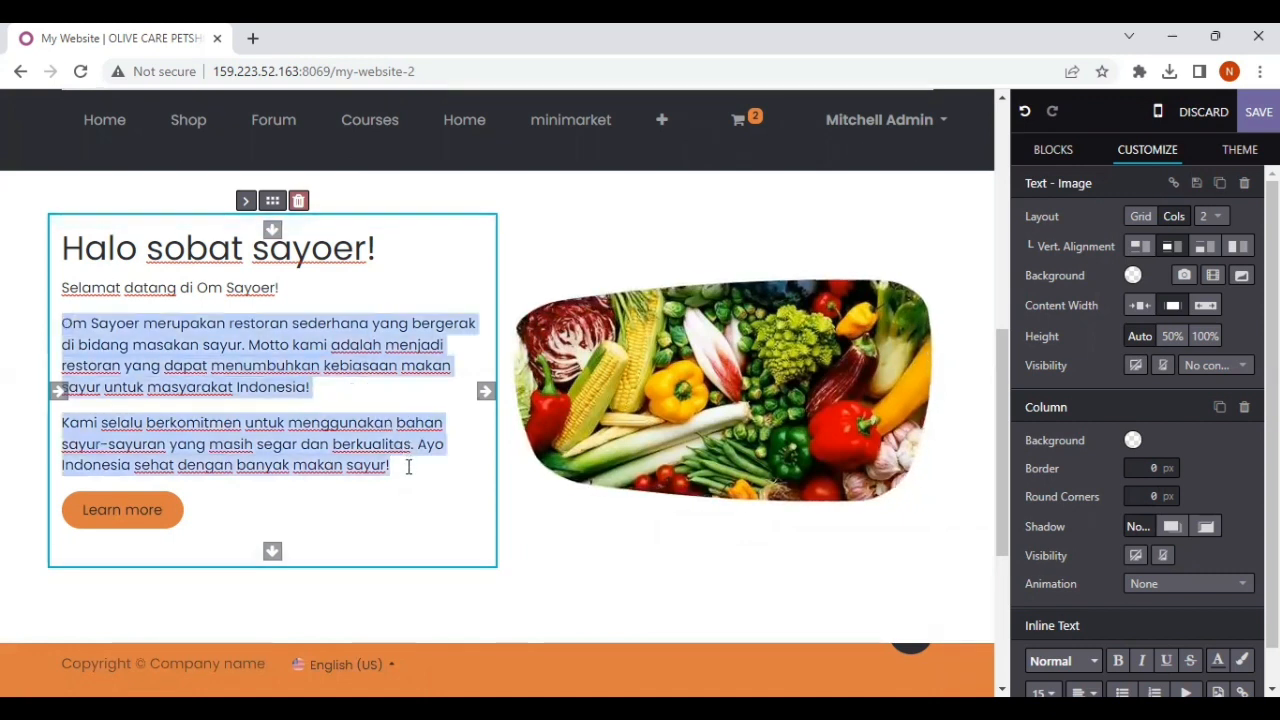
pyautogui.scroll(-1, 1113, 523)
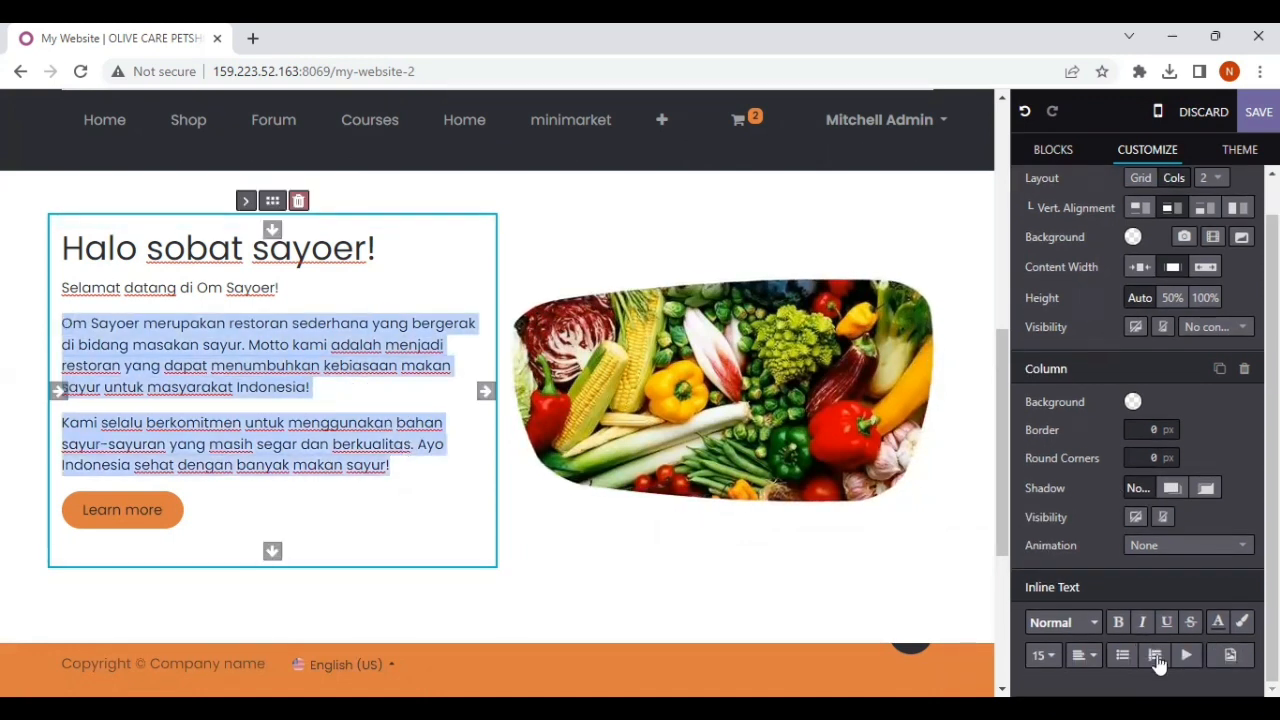
pyautogui.click(1093, 656)
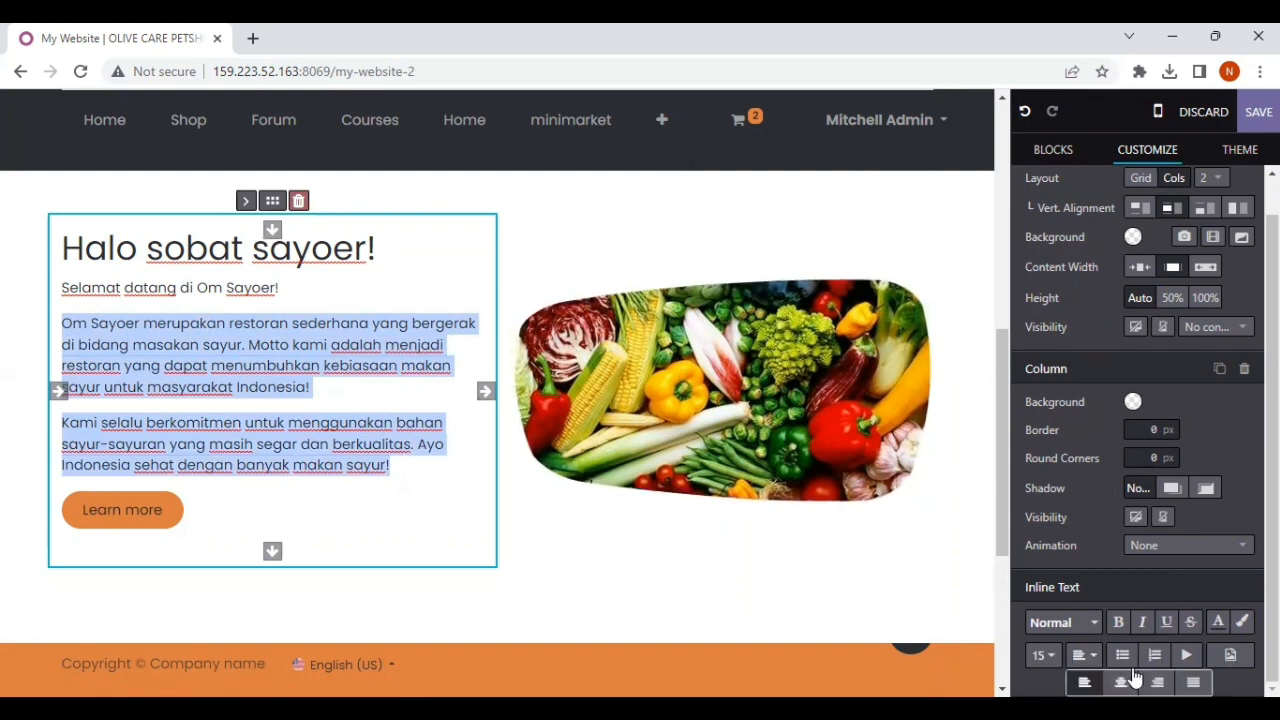
pyautogui.click(1193, 680)
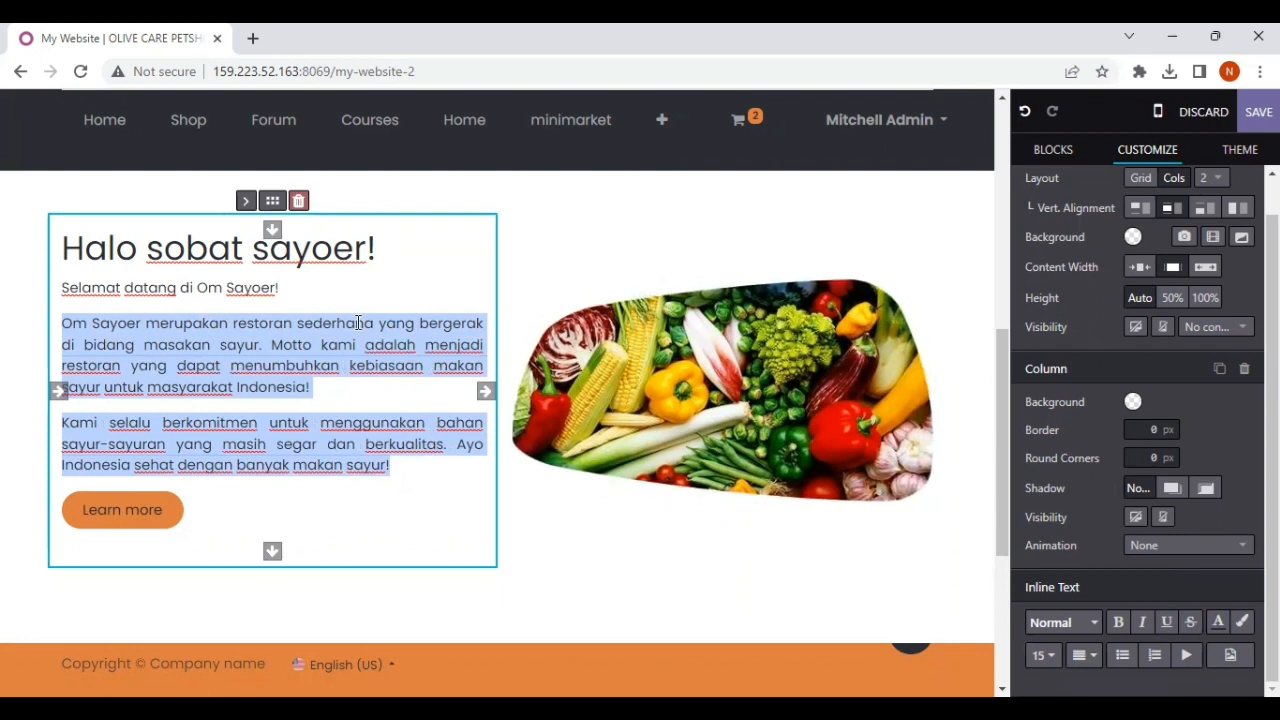
pyautogui.click(79, 251)
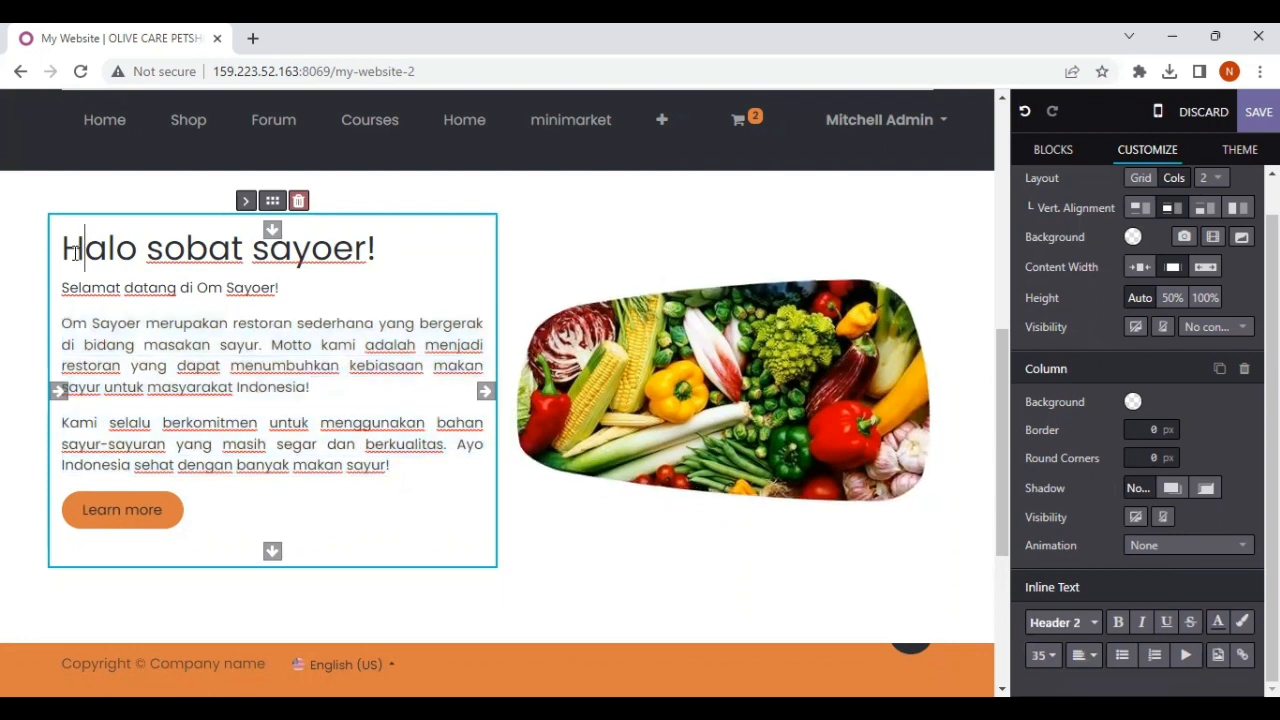
pyautogui.moveTo(62, 250); pyautogui.dragTo(868, 490)
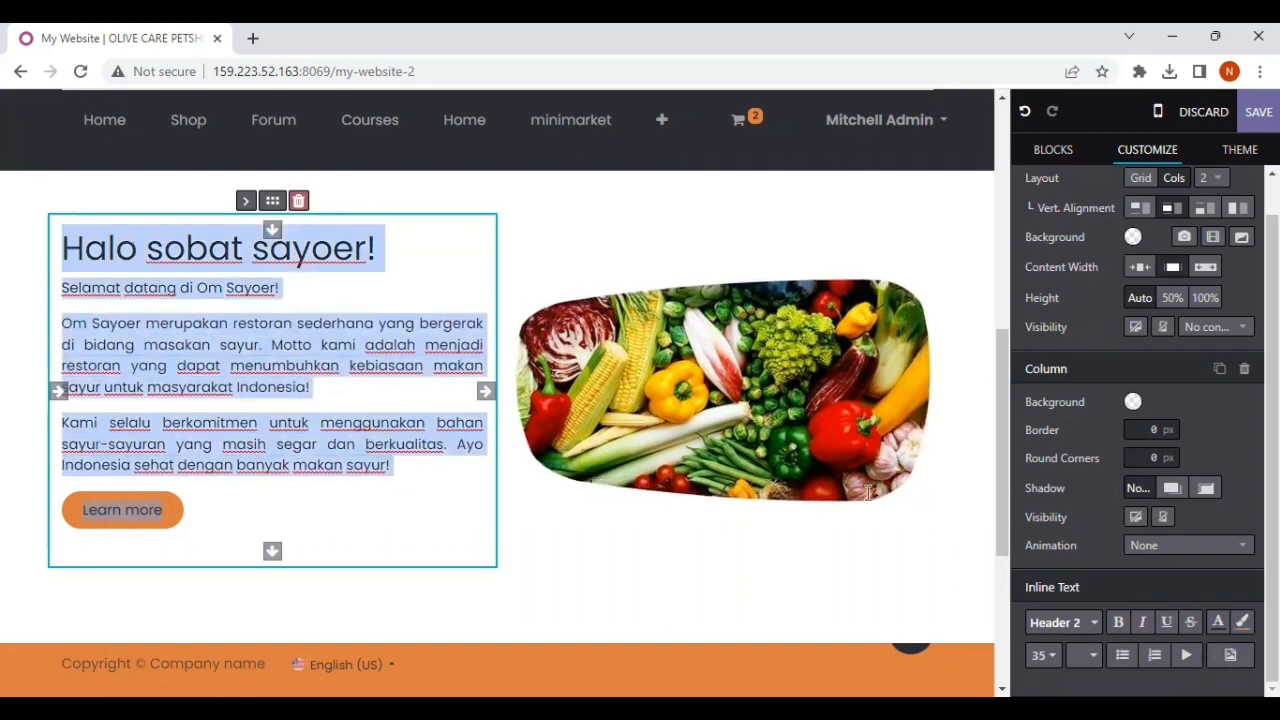
pyautogui.click(1093, 658)
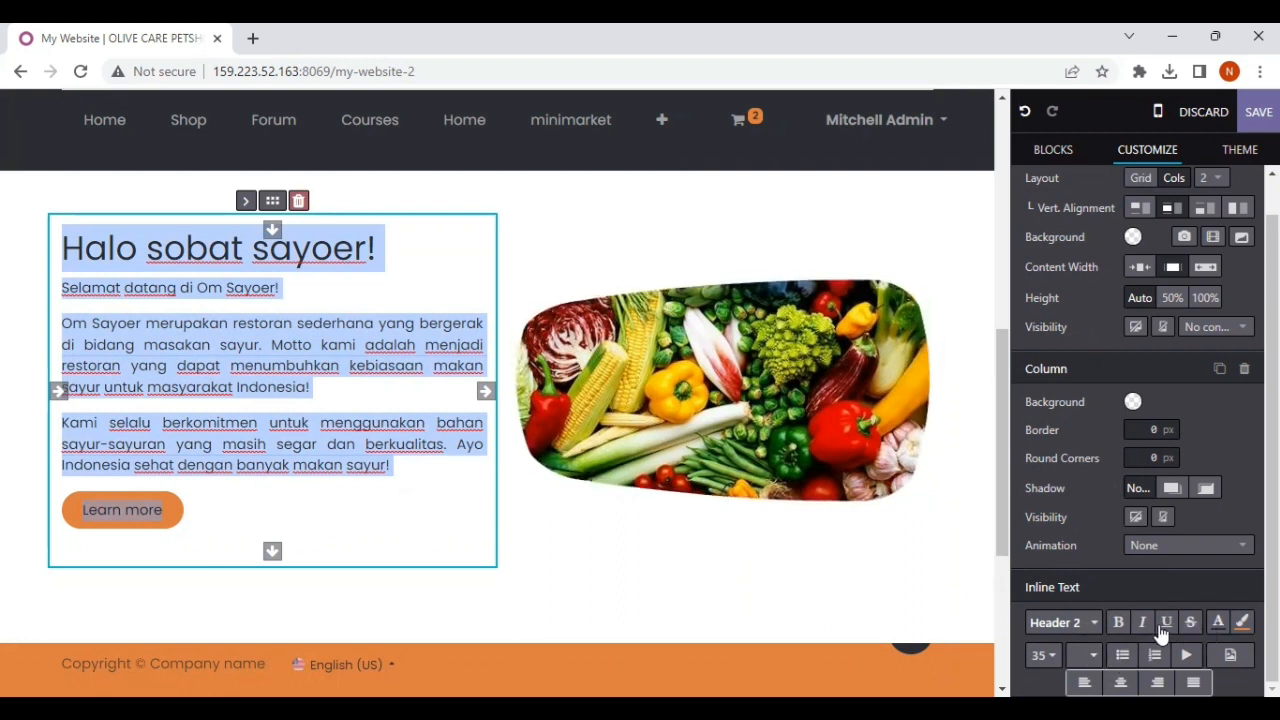
pyautogui.click(1096, 623)
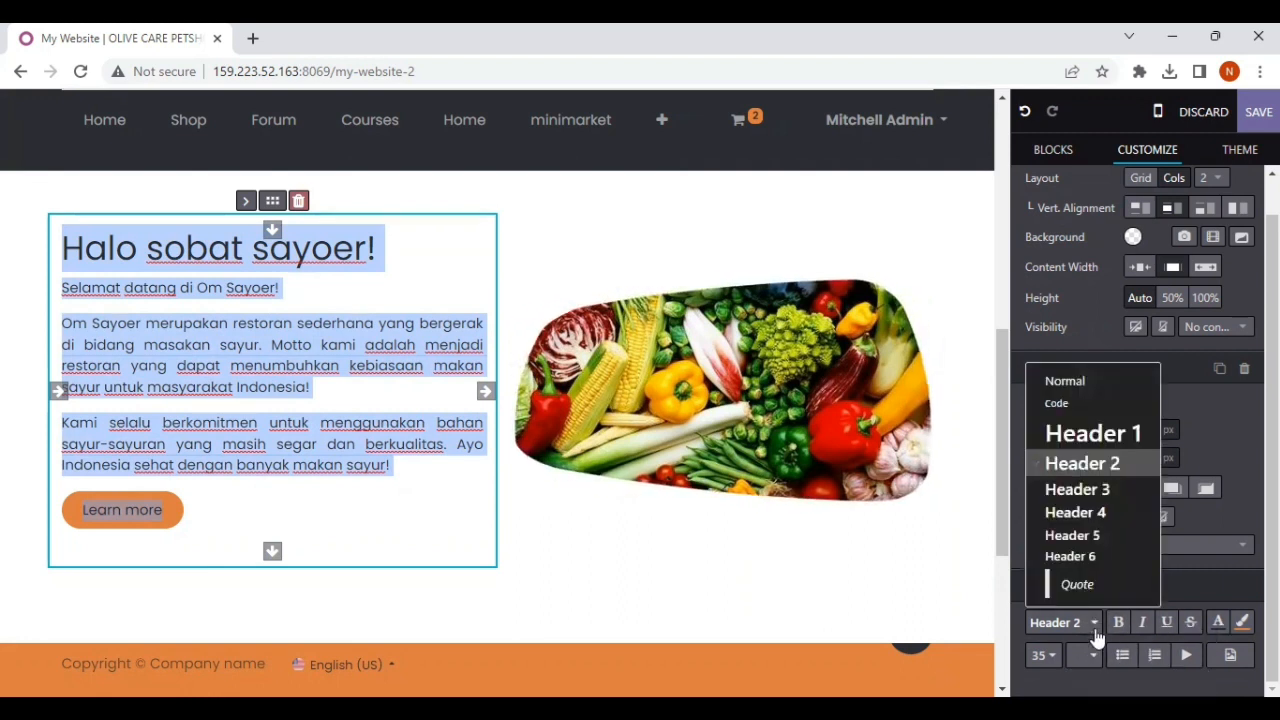
pyautogui.click(446, 515)
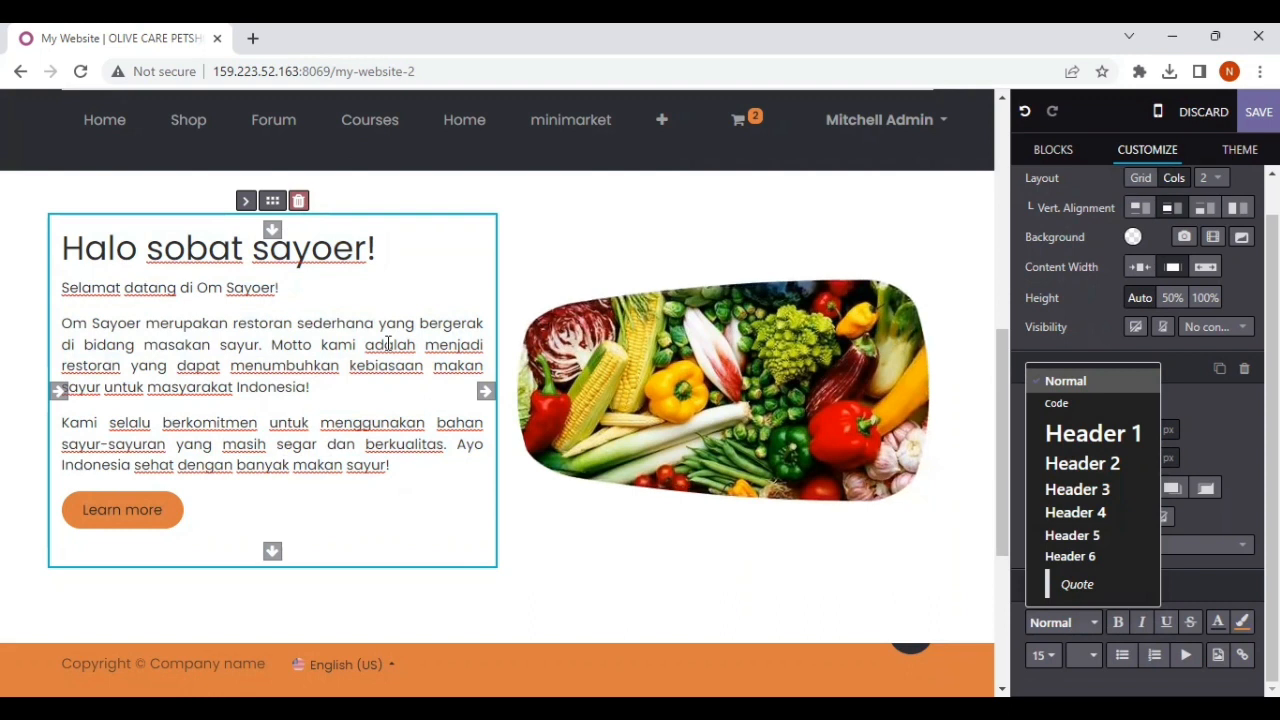
# Step: Delete the "Learn more" button below the welcome section's text
pyautogui.click(174, 504)
pyautogui.click(172, 494)
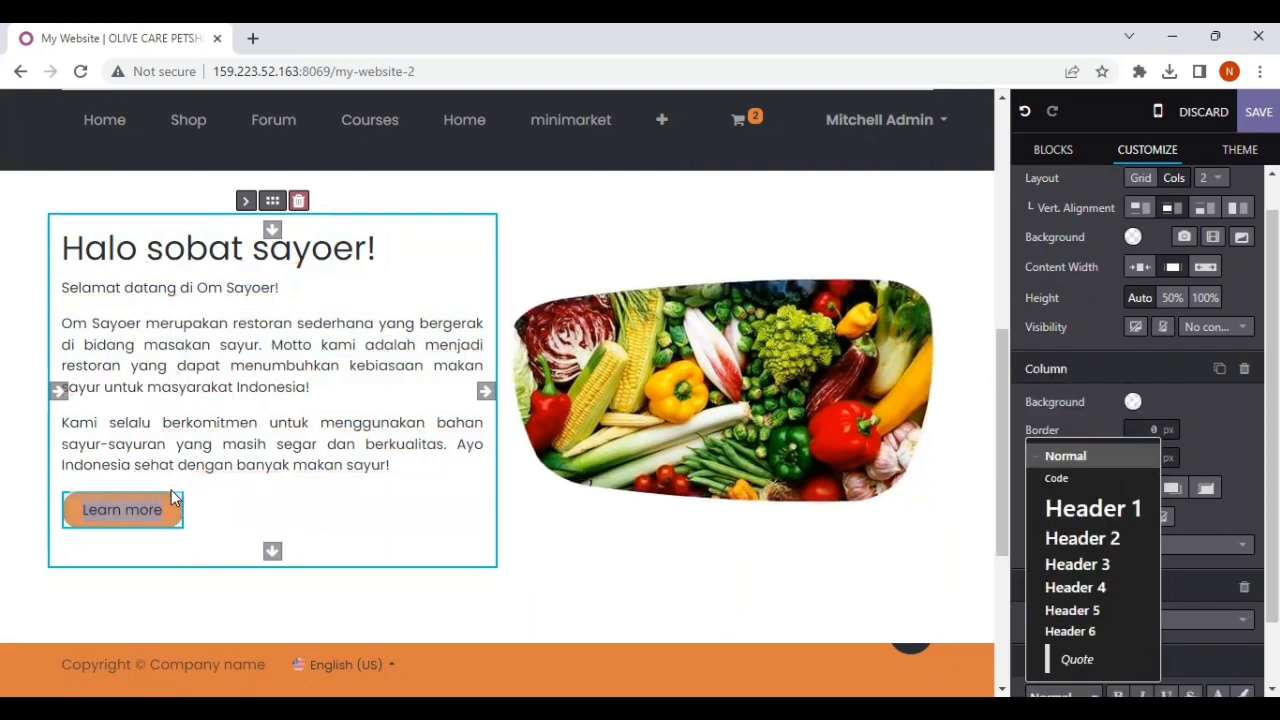
pyautogui.press('BackSpace')
pyautogui.click(98, 518)
pyautogui.press('BackSpace')
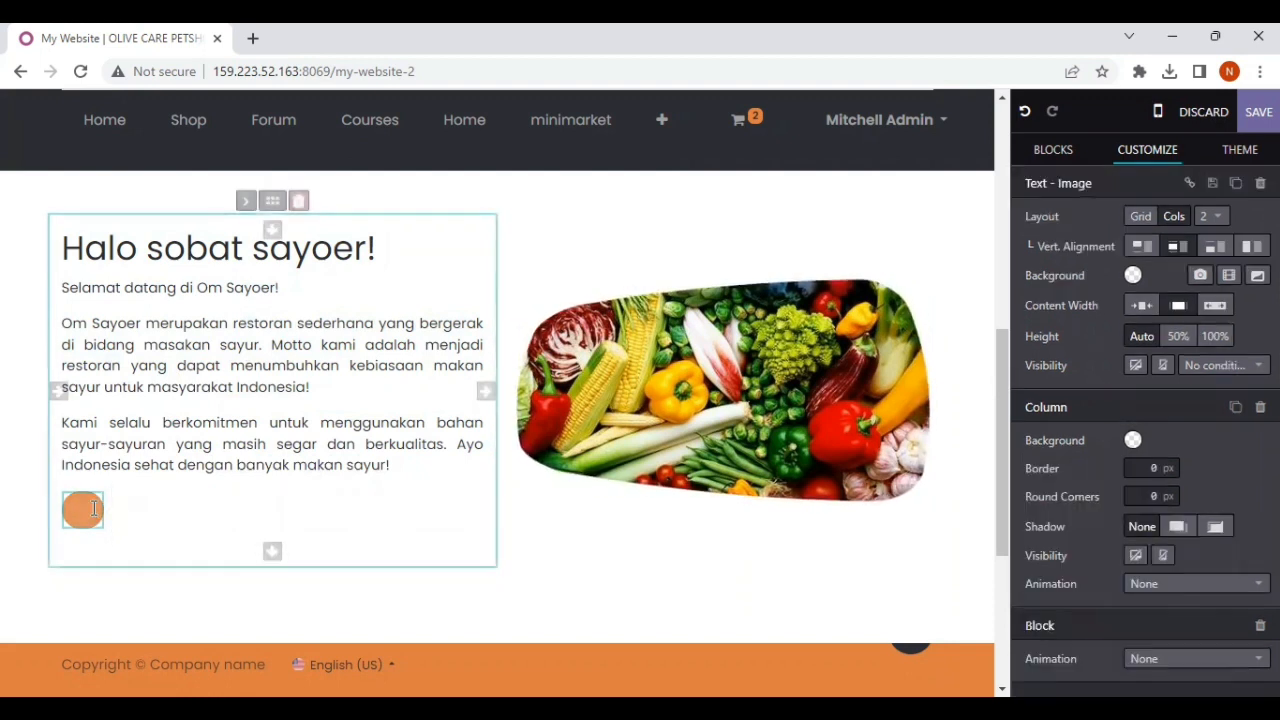
pyautogui.click(94, 509)
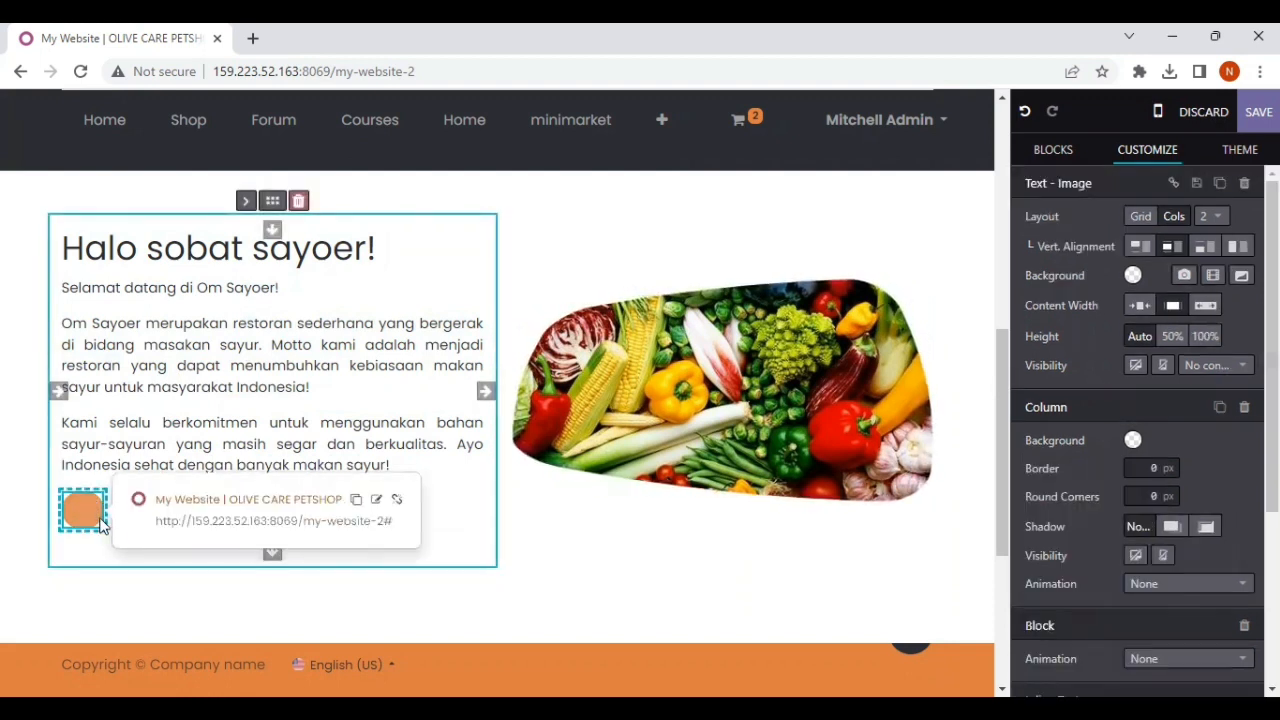
pyautogui.press('BackSpace')
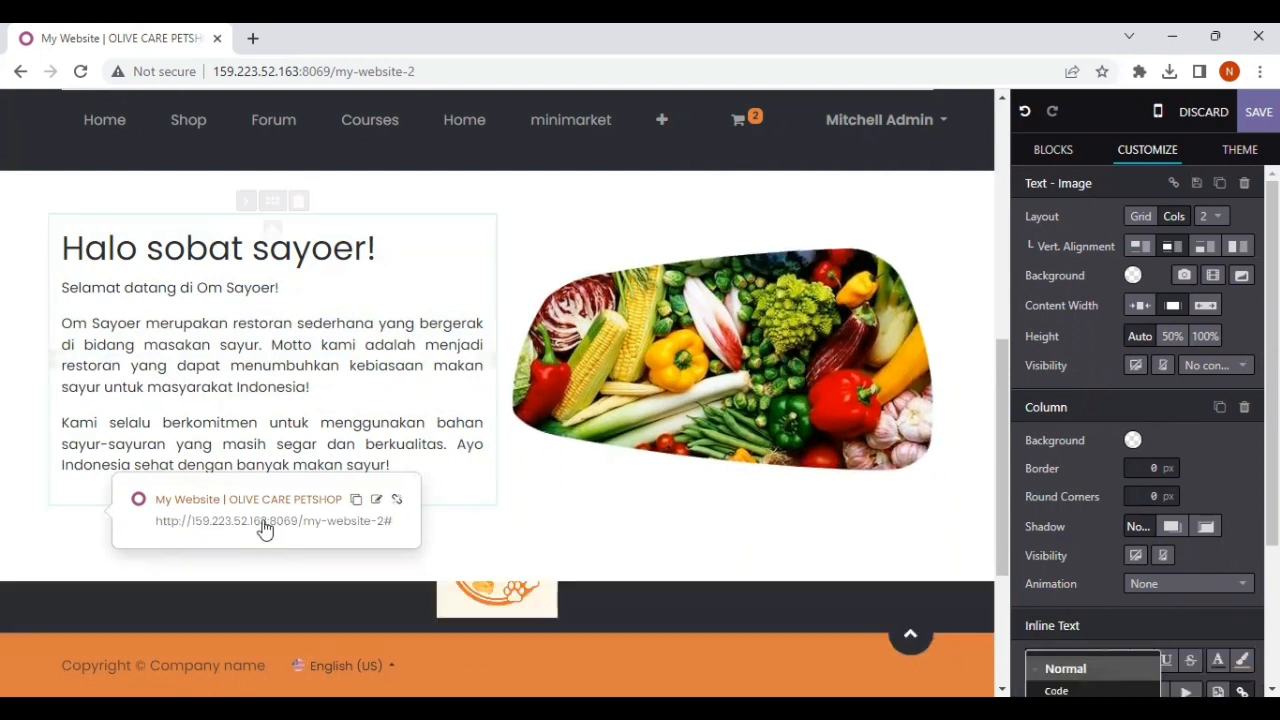
pyautogui.click(588, 511)
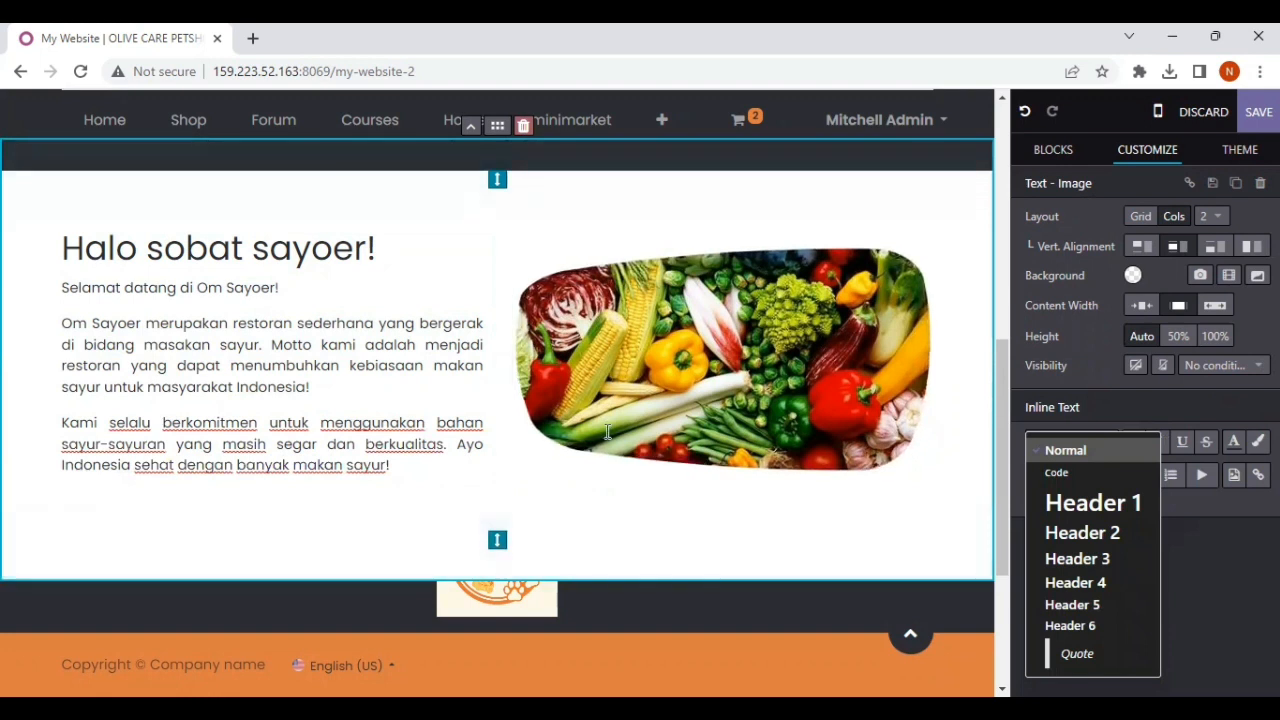
# Step: Examine the welcome section's vegetable image, its replacement media choices and its image formatting options
pyautogui.scroll(5, 587, 511)
pyautogui.scroll(-3, 607, 431)
pyautogui.scroll(-3, 607, 431)
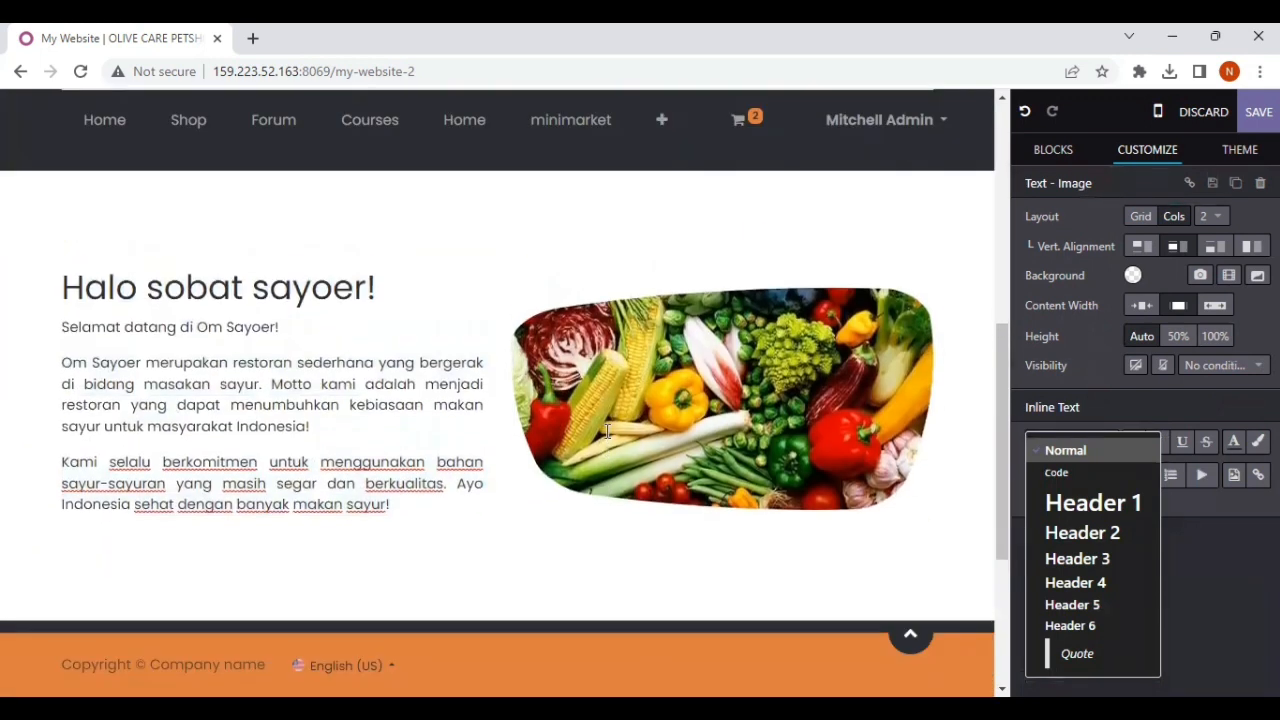
pyautogui.click(759, 352)
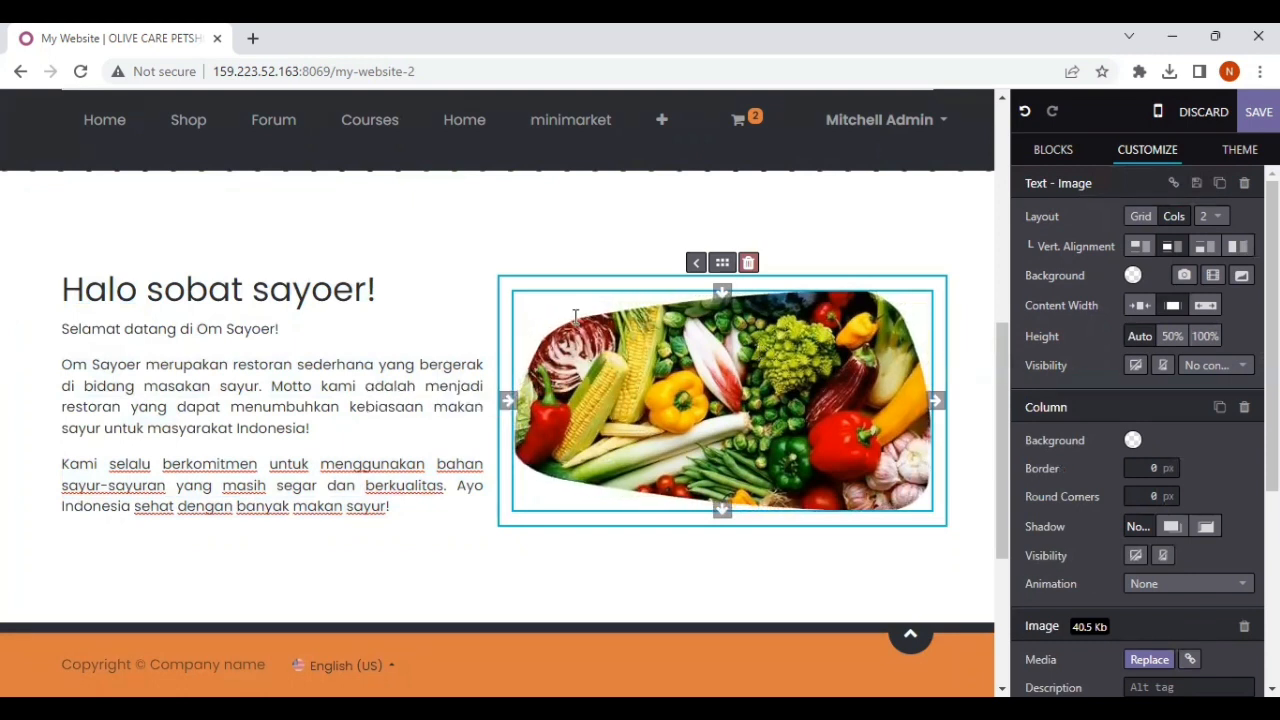
pyautogui.doubleClick(590, 483)
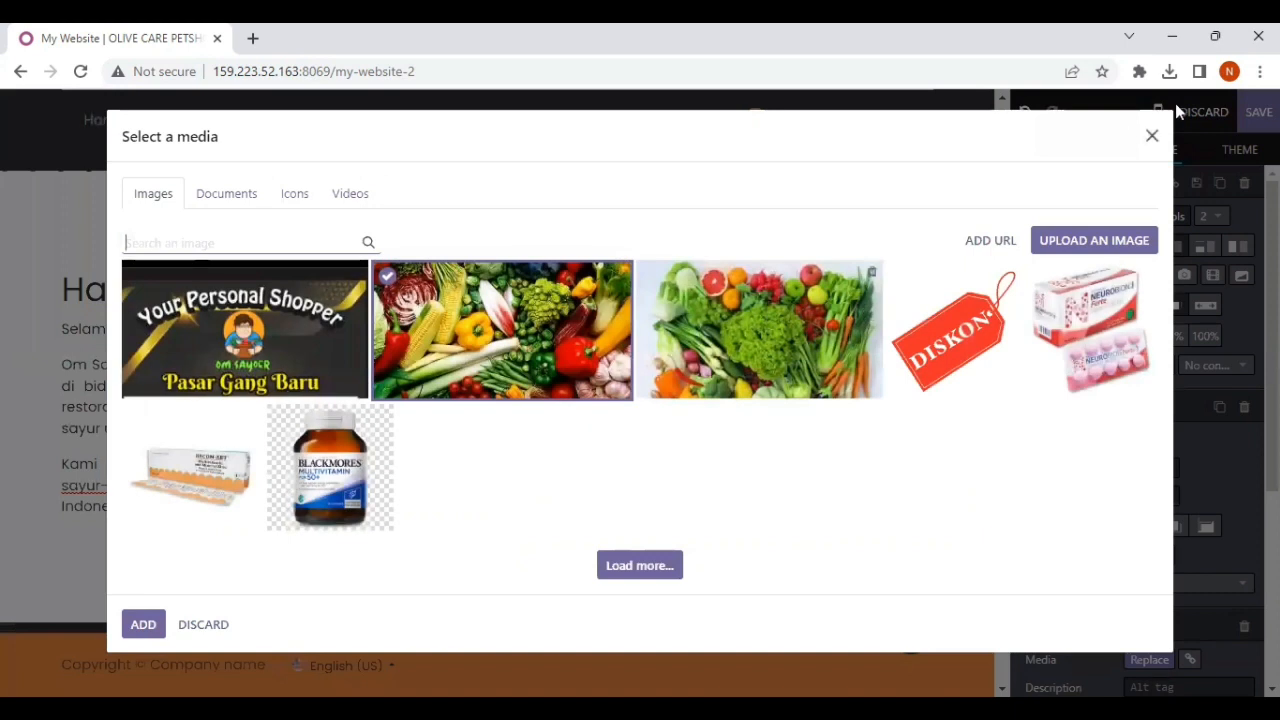
pyautogui.click(1151, 136)
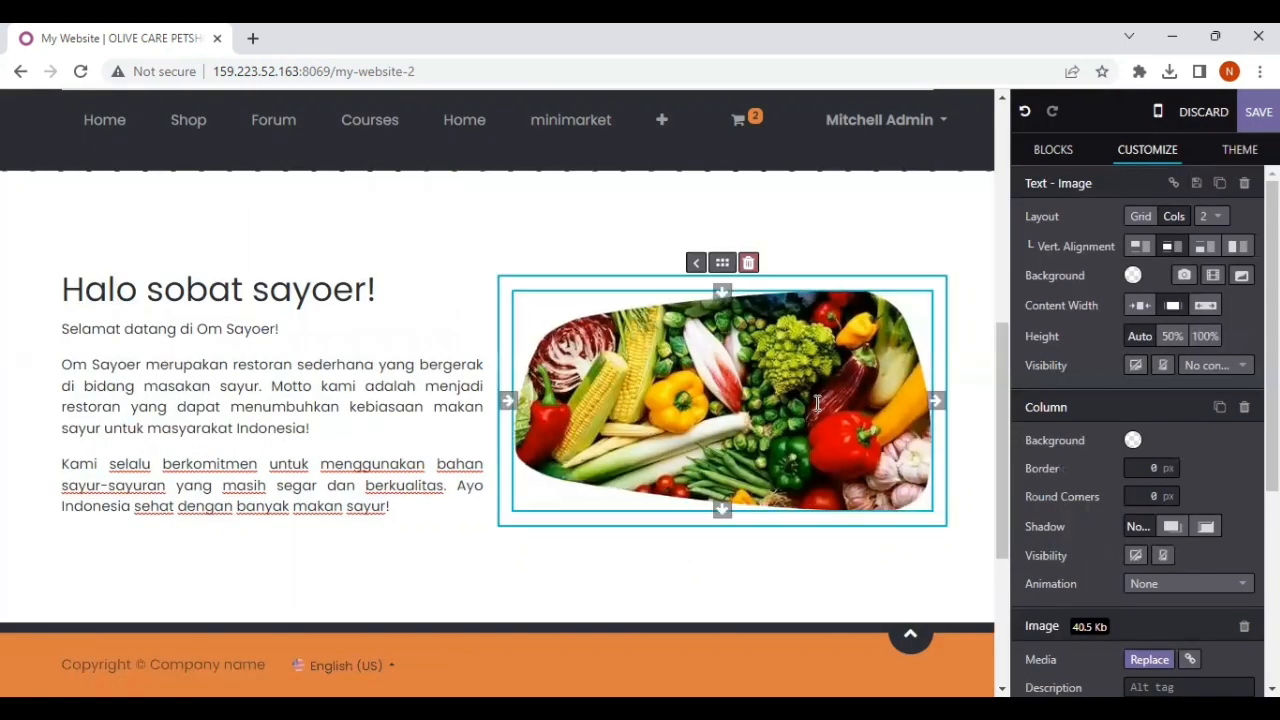
pyautogui.doubleClick(816, 405)
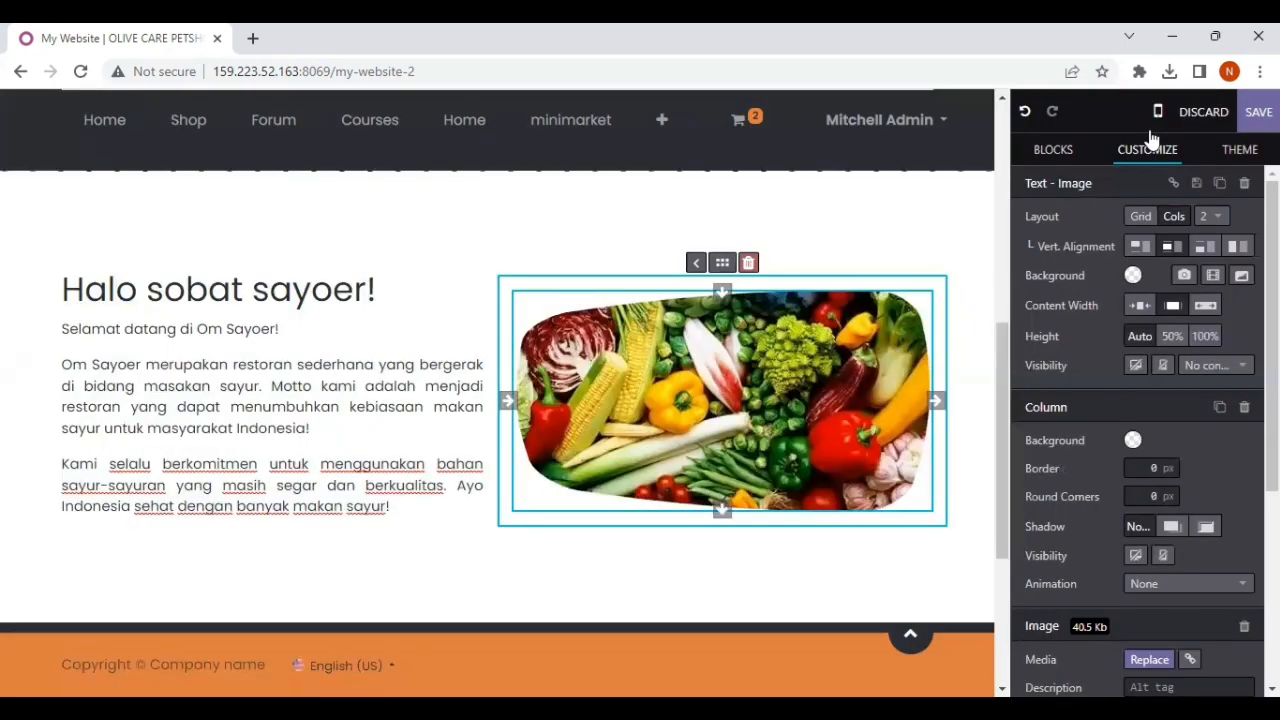
pyautogui.click(1151, 138)
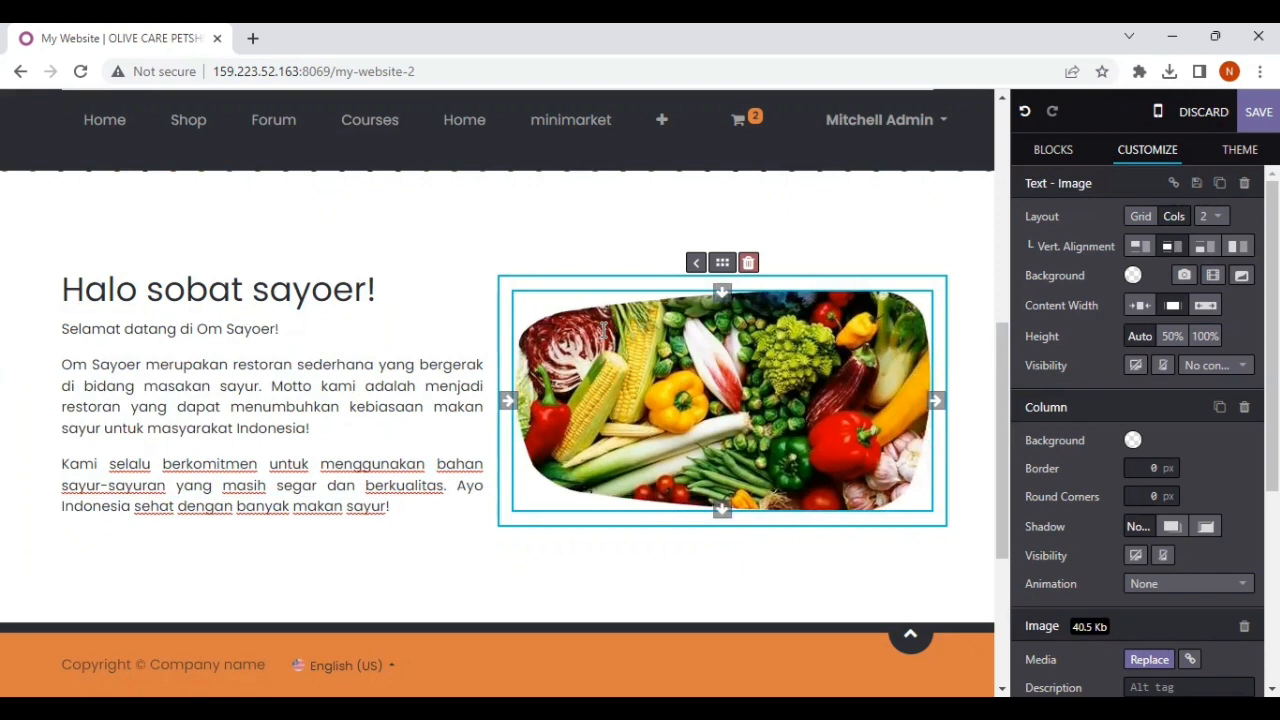
pyautogui.click(682, 227)
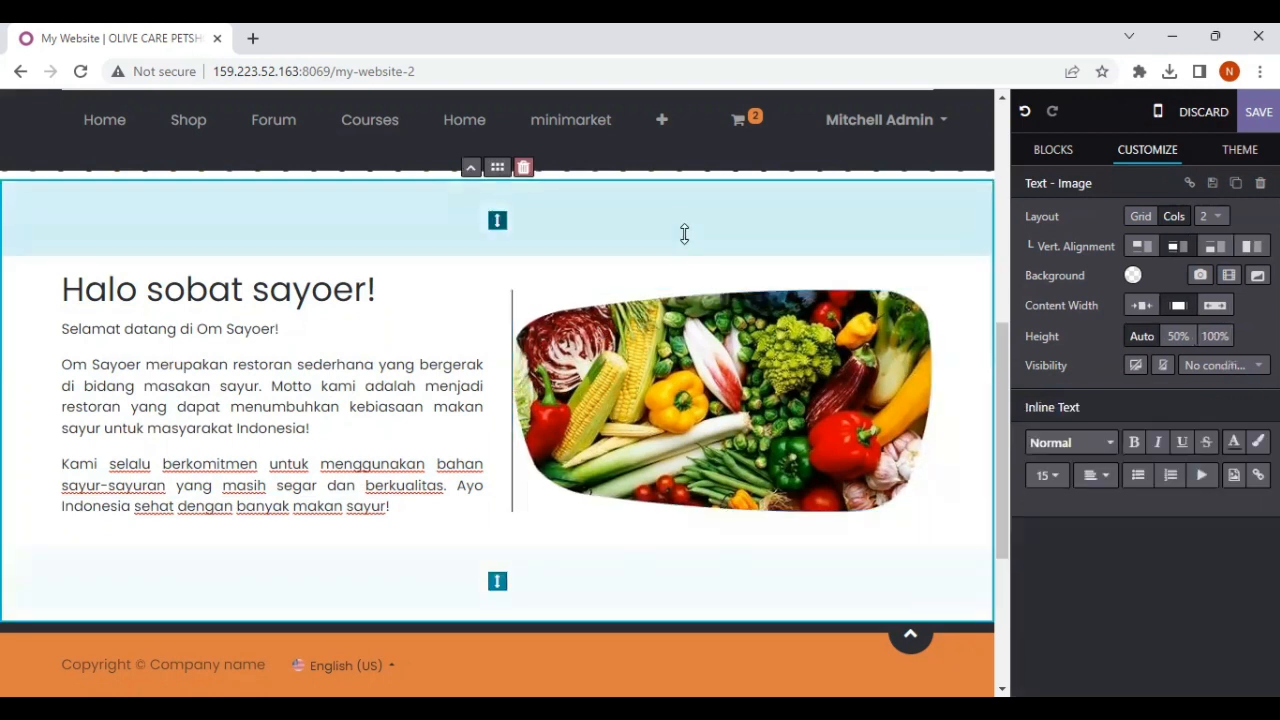
pyautogui.click(737, 305)
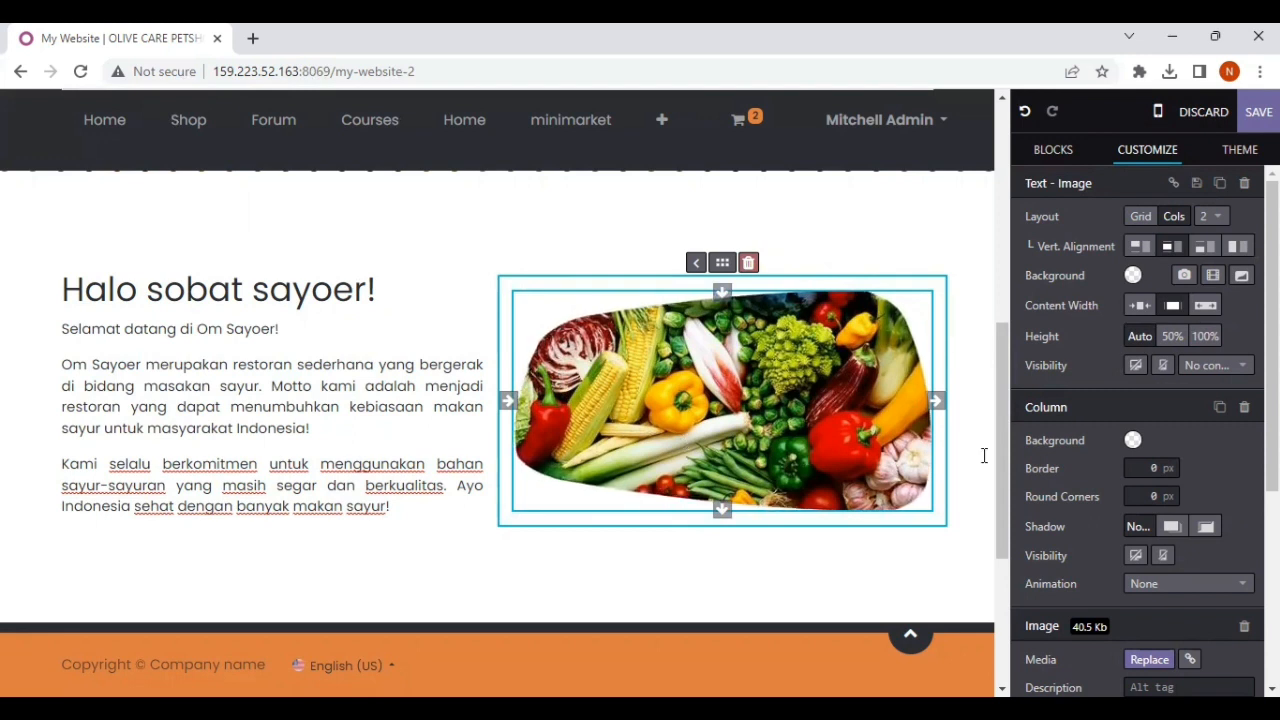
pyautogui.scroll(-3, 1151, 423)
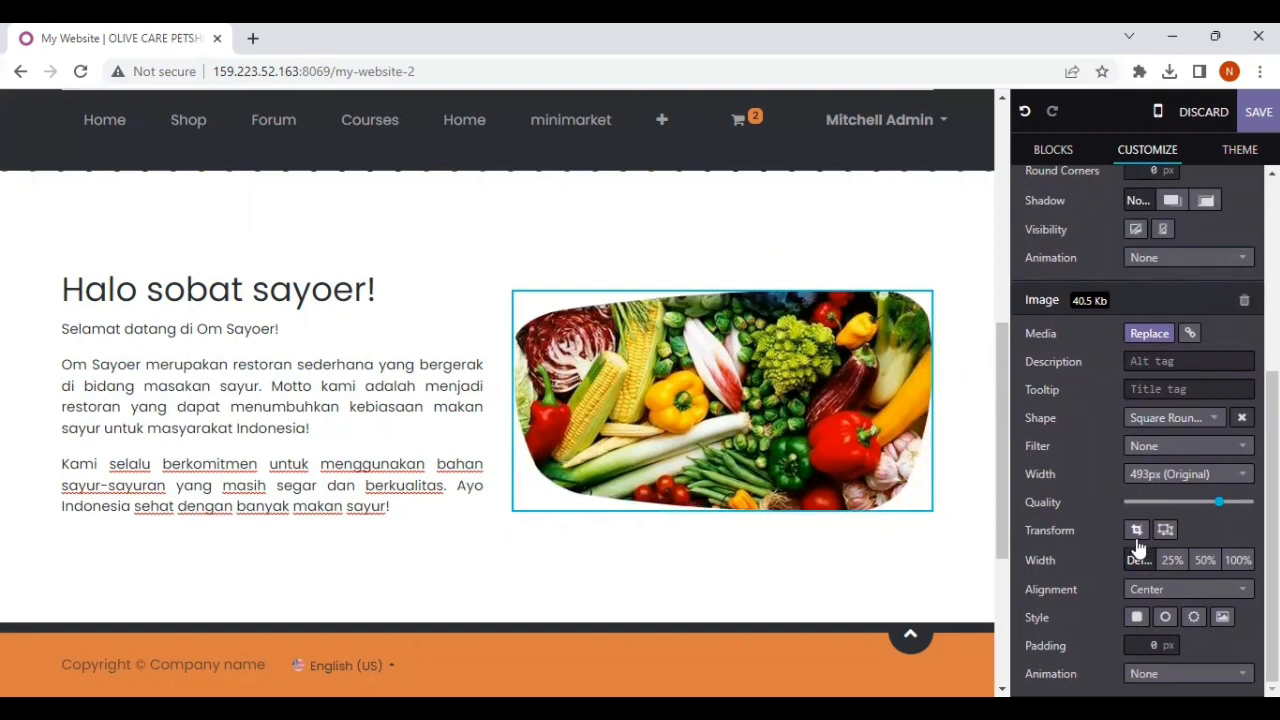
pyautogui.click(580, 237)
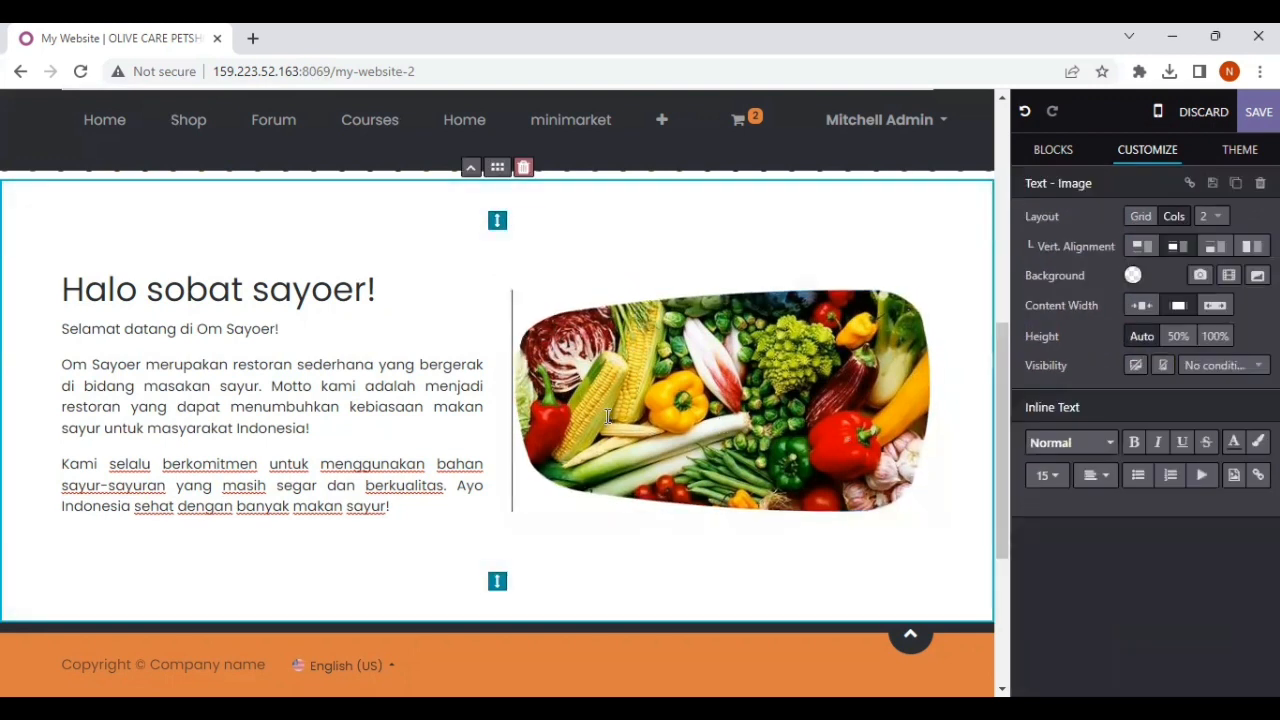
pyautogui.click(659, 420)
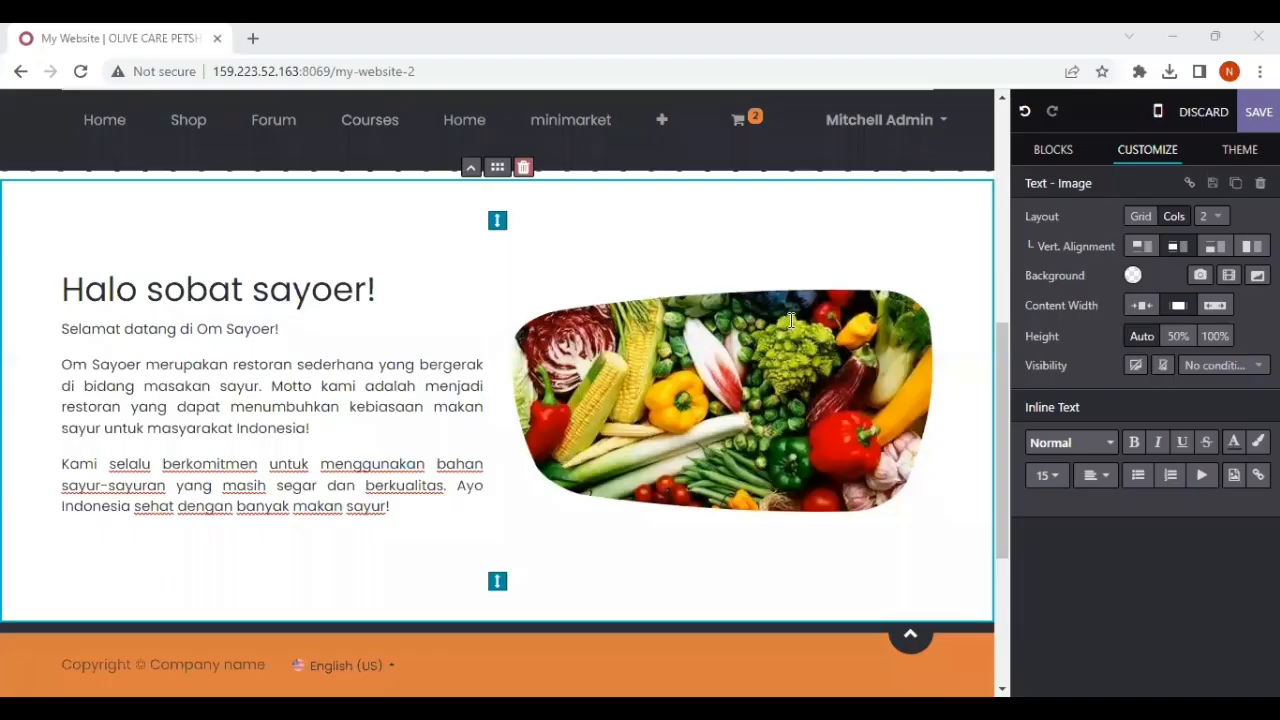
# Step: Add a second Text - Image block to the page directly below the welcome section
pyautogui.scroll(5, 737, 414)
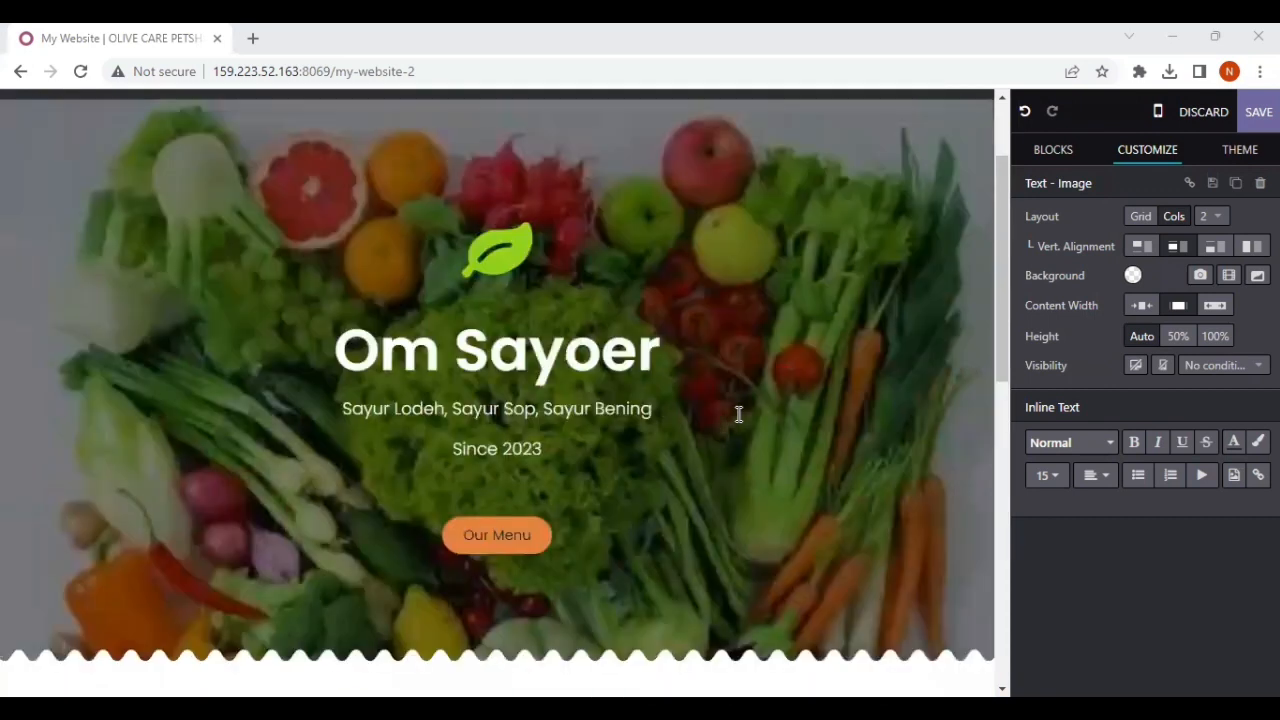
pyautogui.scroll(-3, 717, 352)
pyautogui.scroll(3, 717, 352)
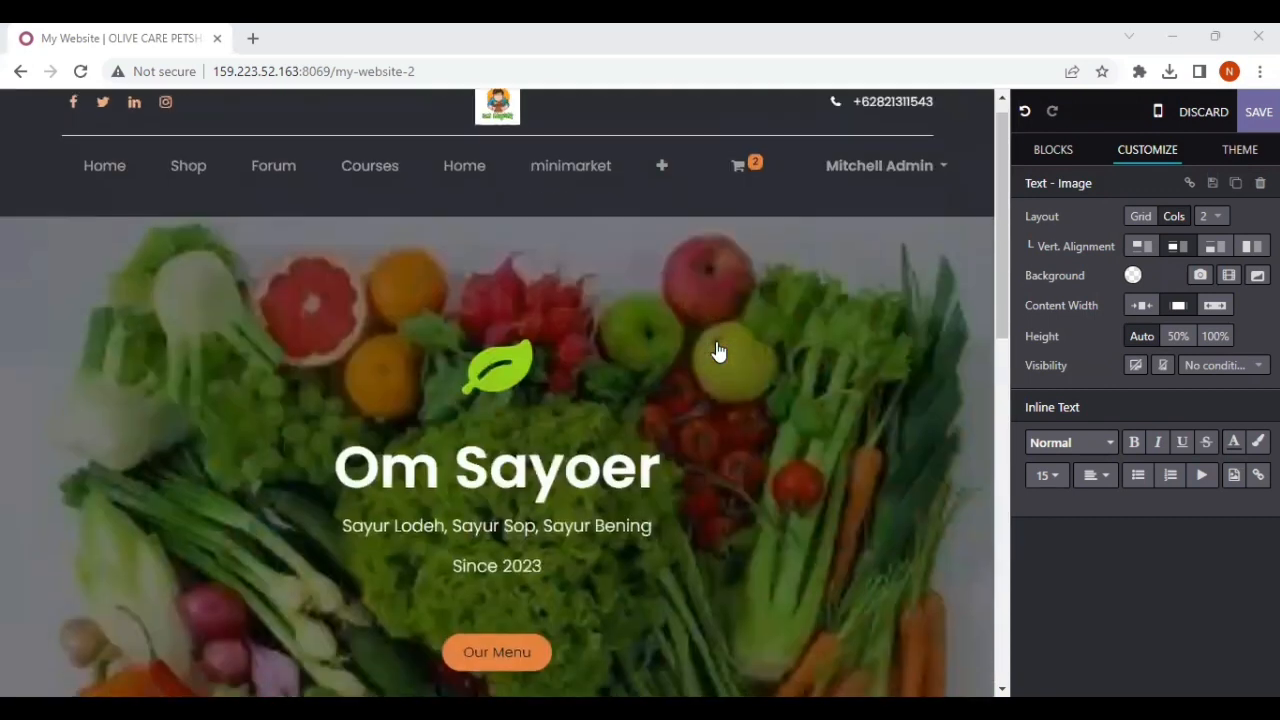
pyautogui.scroll(-6, 717, 352)
pyautogui.scroll(-5, 717, 352)
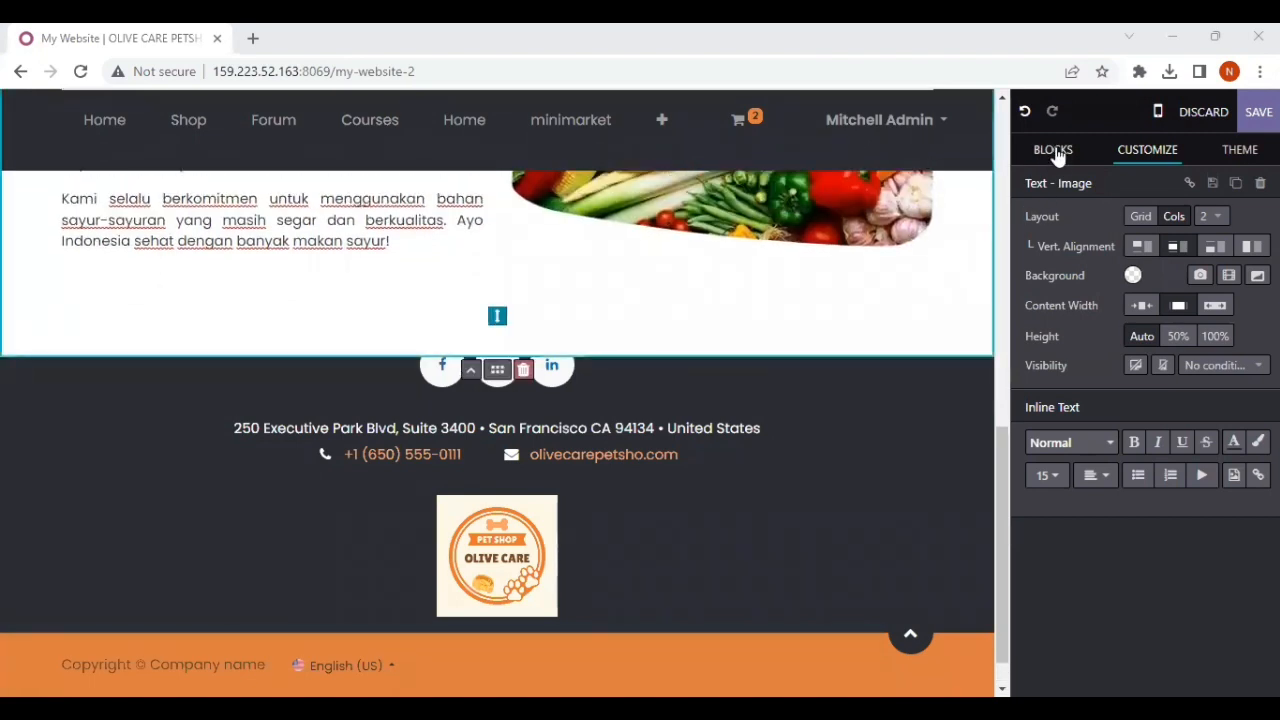
pyautogui.click(1053, 152)
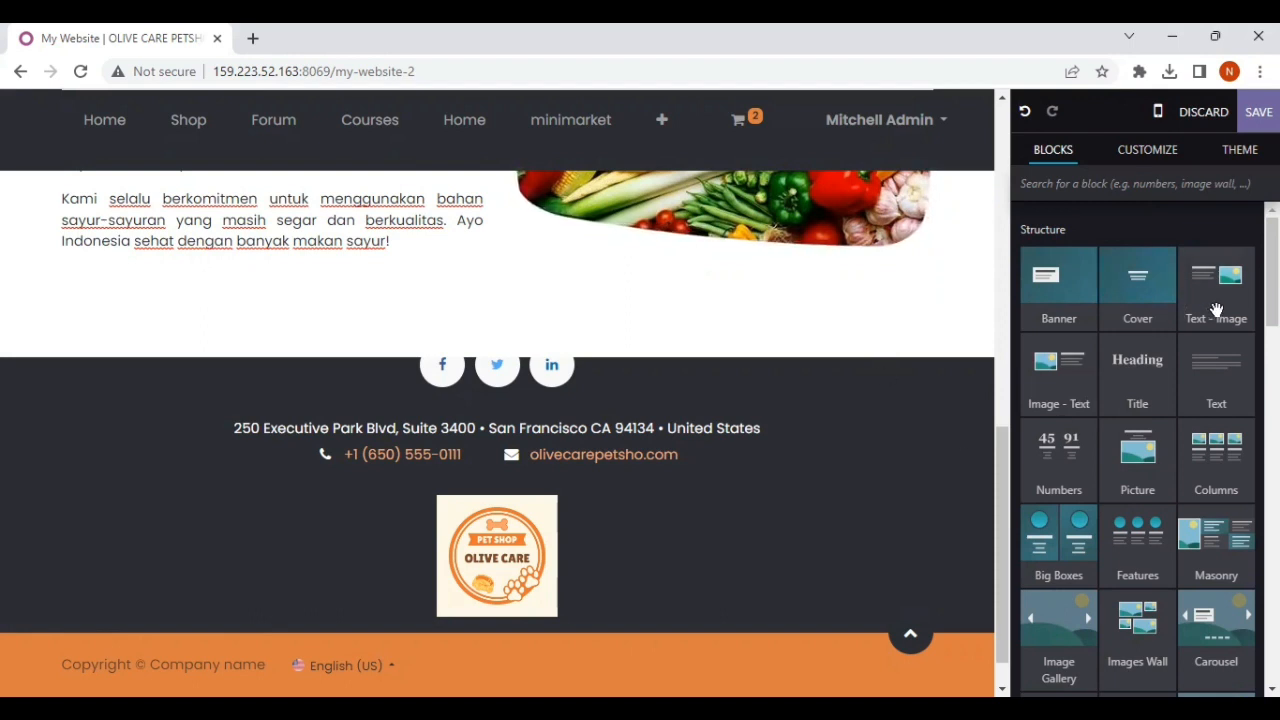
pyautogui.moveTo(1215, 288); pyautogui.dragTo(837, 508)
pyautogui.scroll(5, 651, 443)
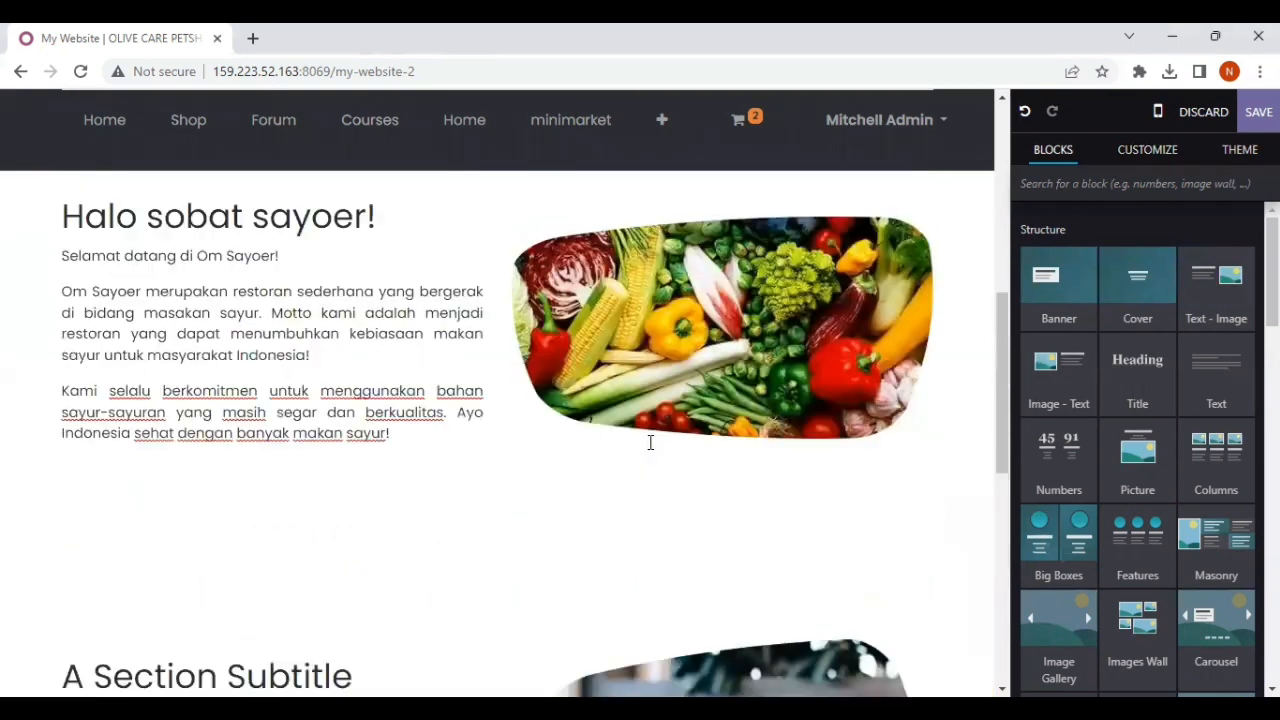
pyautogui.scroll(-5, 651, 443)
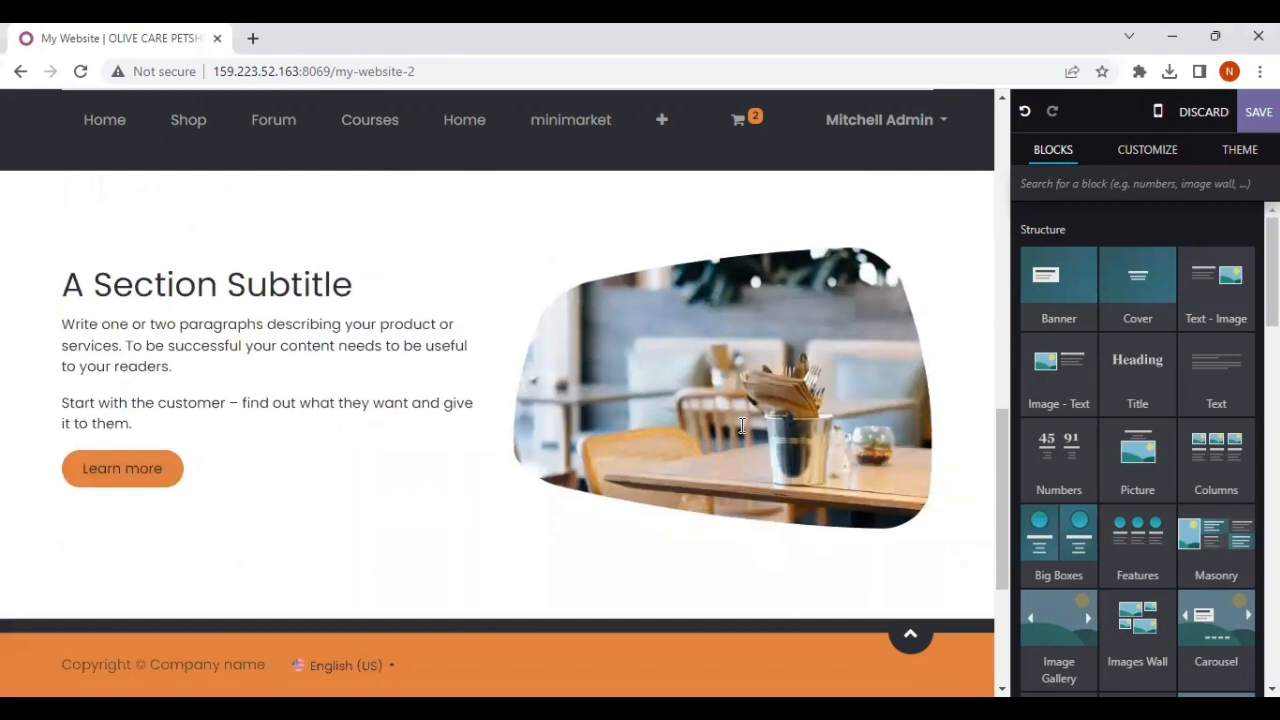
# Step: Move the new block's image column ahead of its text so the picture sits on the left
pyautogui.click(752, 411)
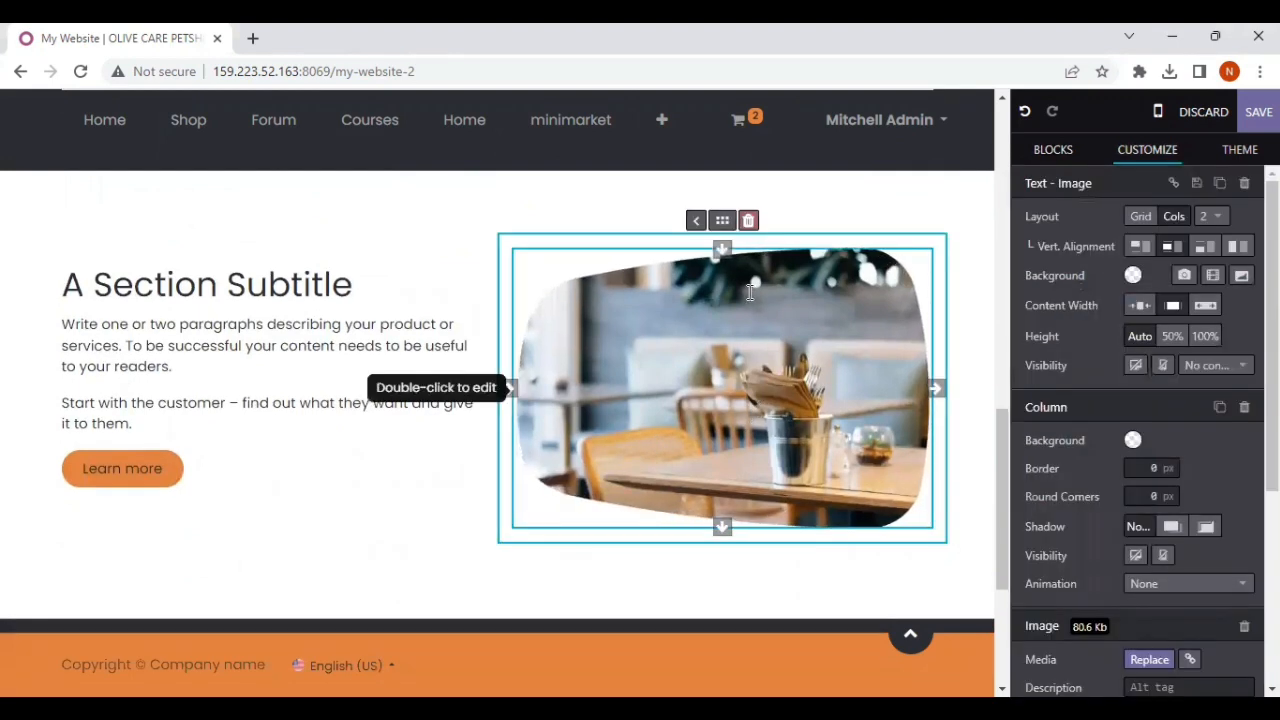
pyautogui.click(696, 220)
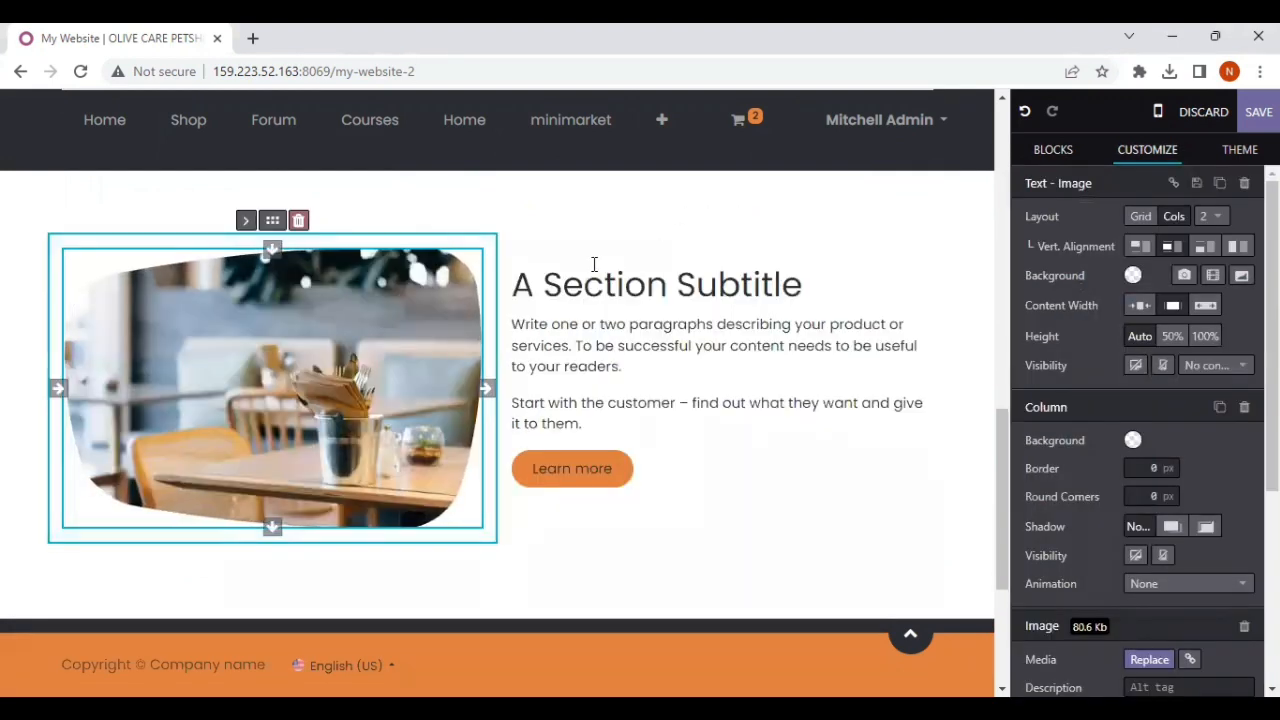
pyautogui.scroll(6, 287, 265)
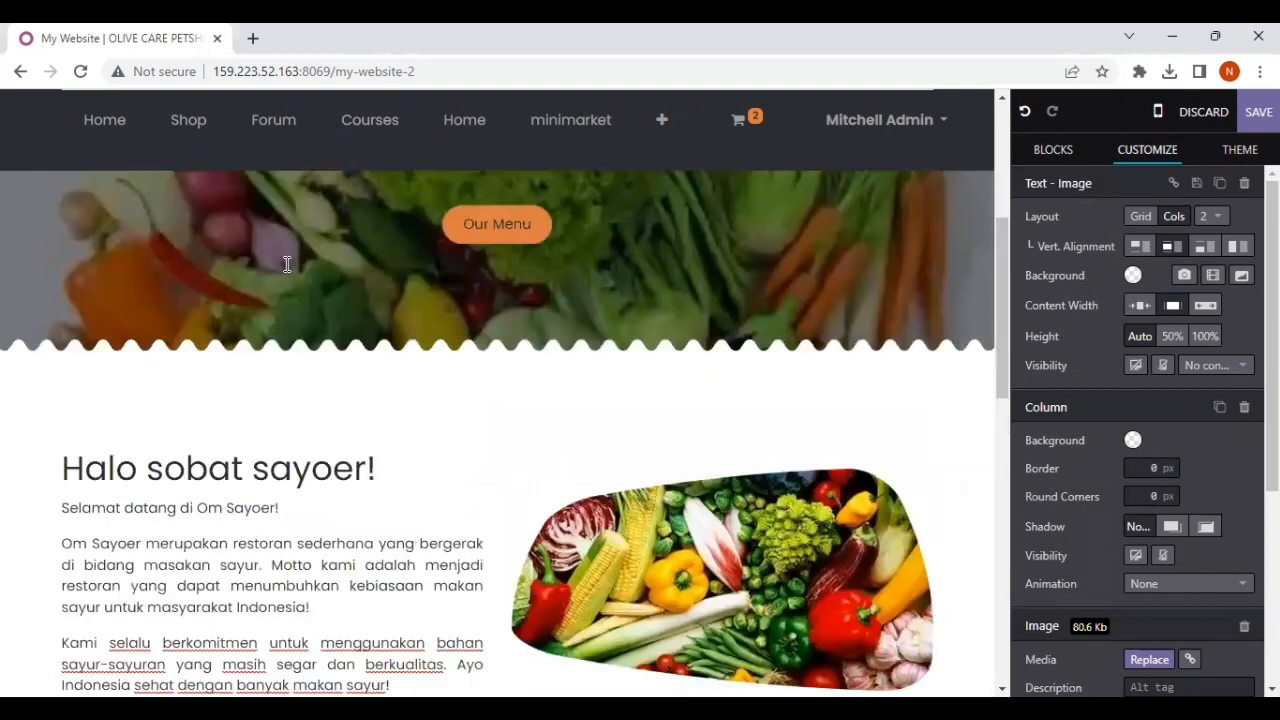
# Step: Replace the second Text - Image block's picture with an upload of the "sayur lodeh" image from the Downloads folder
pyautogui.scroll(-4, 287, 265)
pyautogui.scroll(-3, 287, 265)
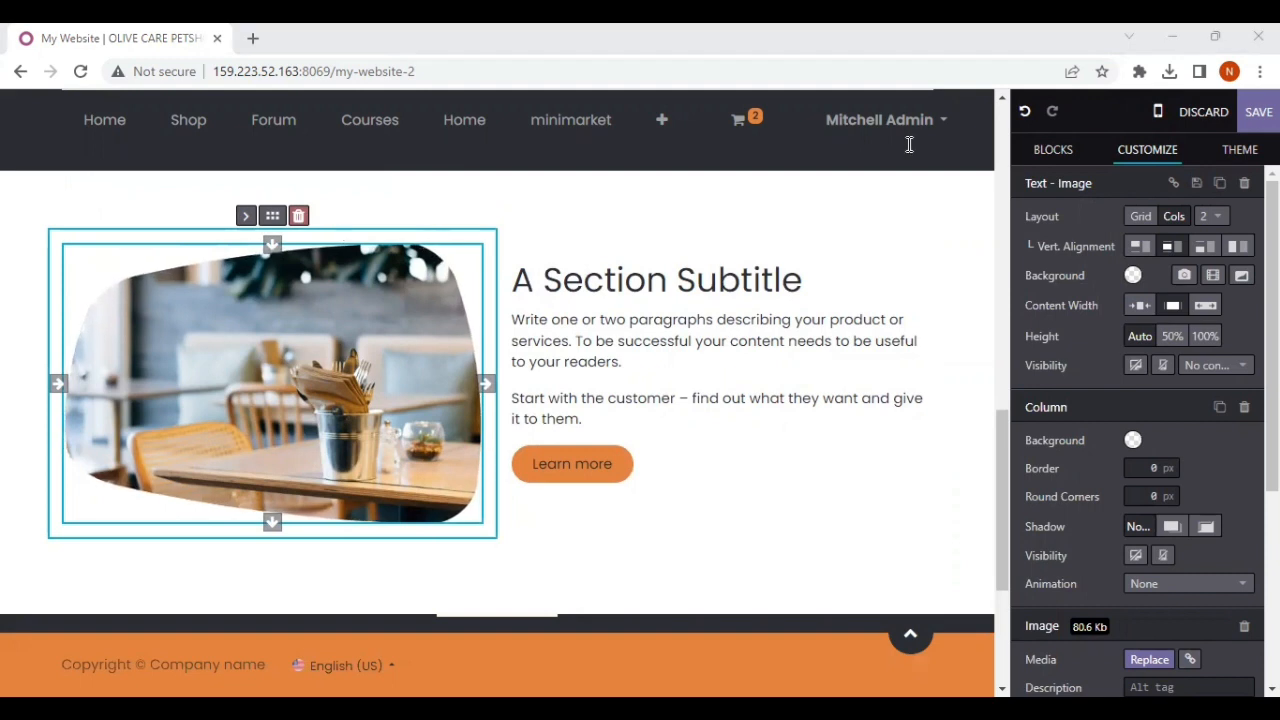
pyautogui.click(754, 255)
pyautogui.click(401, 236)
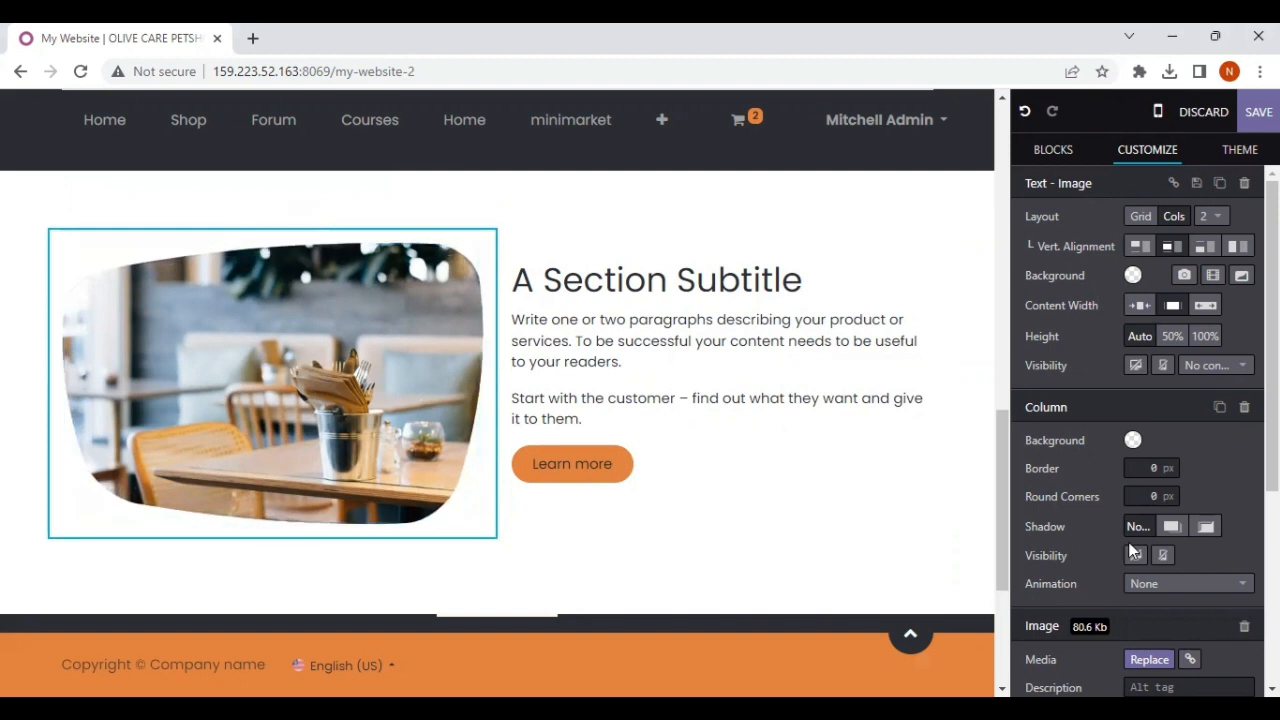
pyautogui.scroll(-3, 1153, 576)
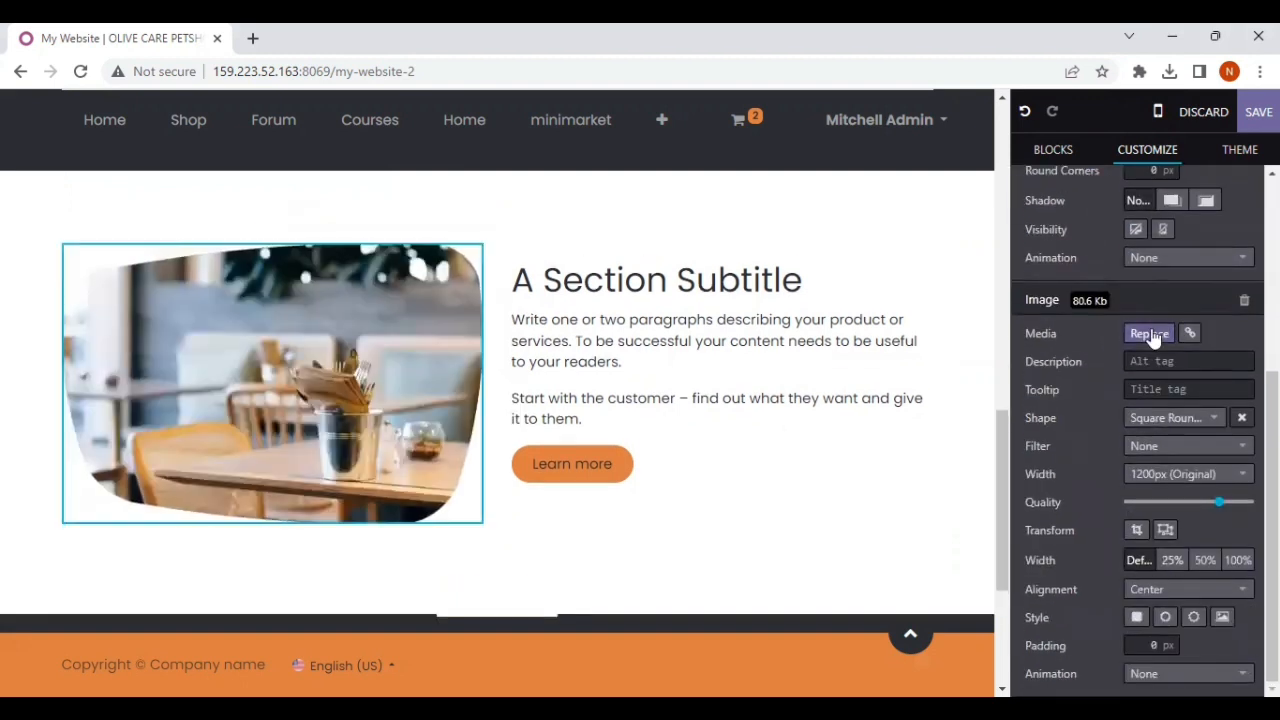
pyautogui.click(1150, 334)
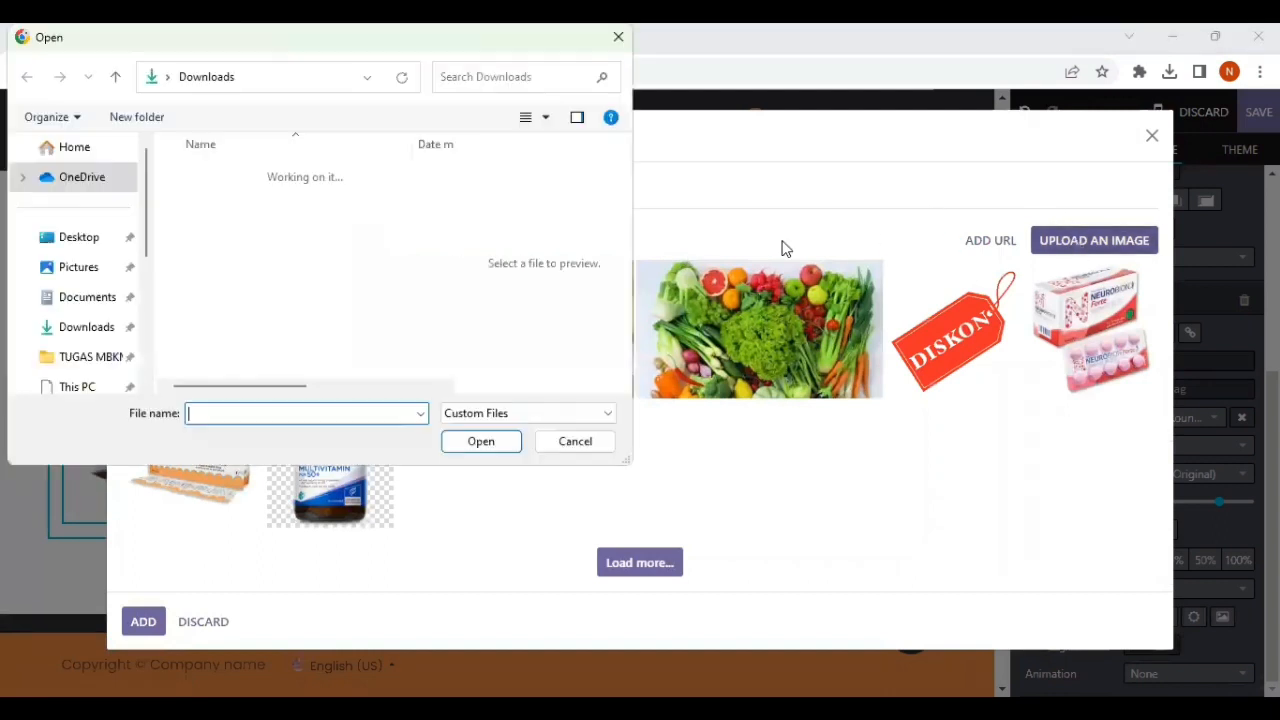
pyautogui.scroll(-1, 280, 284)
pyautogui.scroll(-1, 280, 284)
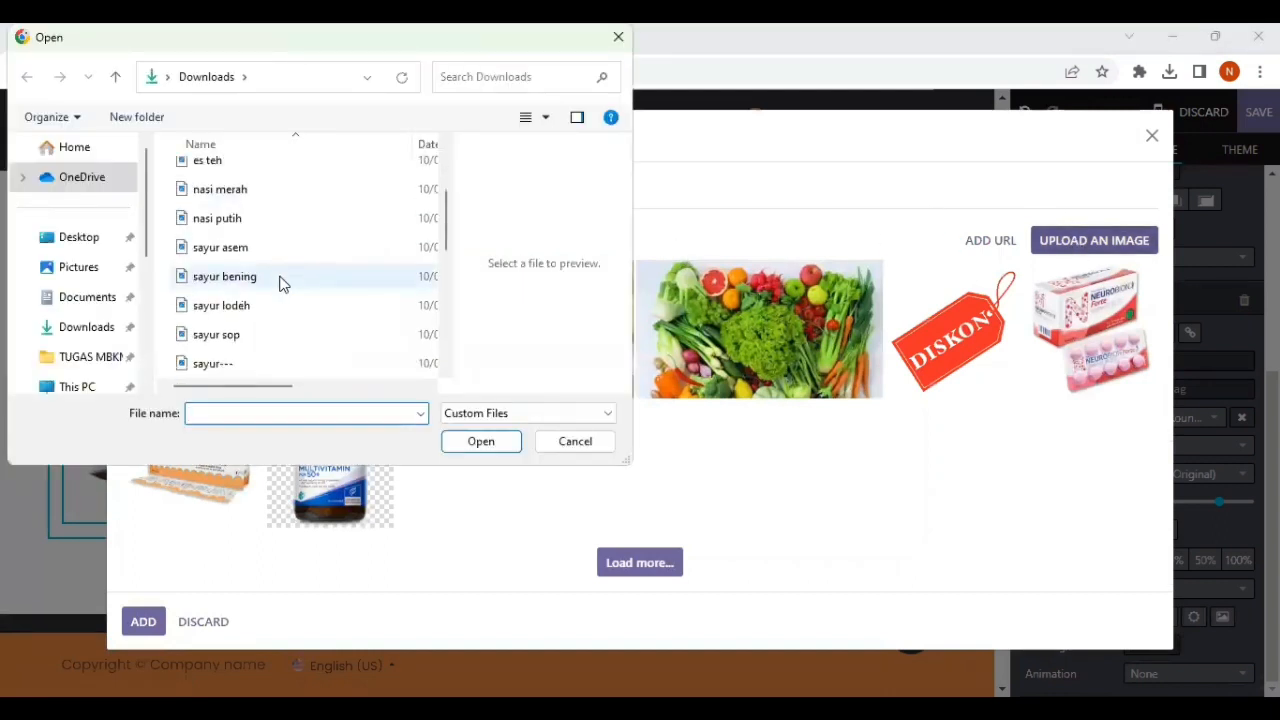
pyautogui.click(245, 307)
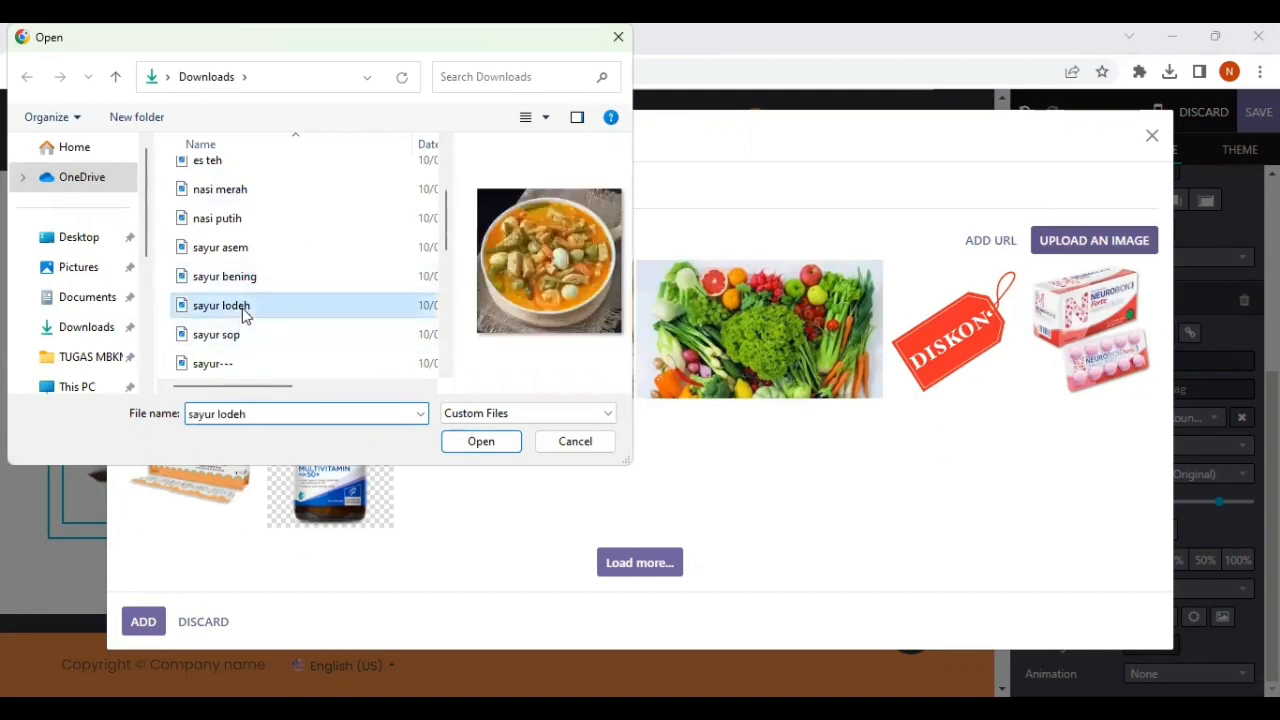
pyautogui.click(483, 450)
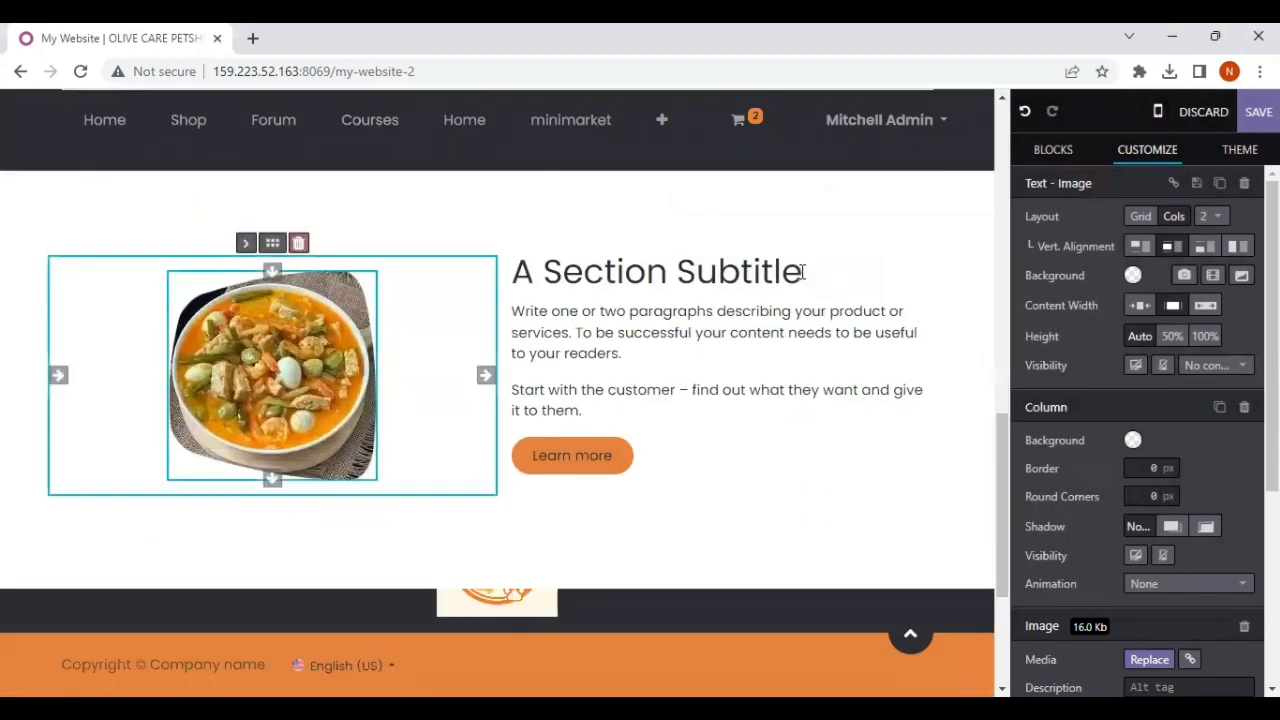
# Step: Change the heading beside the vegetable stew picture to "Sayur Lodeh"
pyautogui.tripleClick(805, 271)
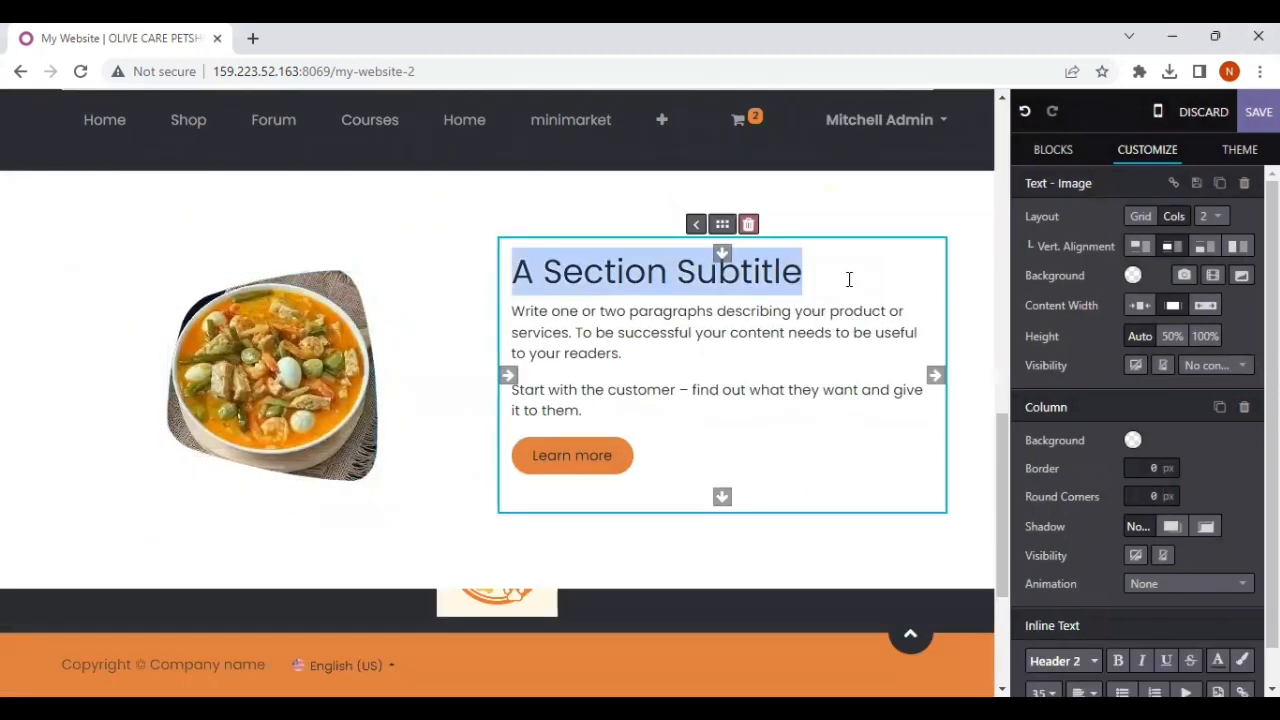
pyautogui.write('Sayur Lodeh')
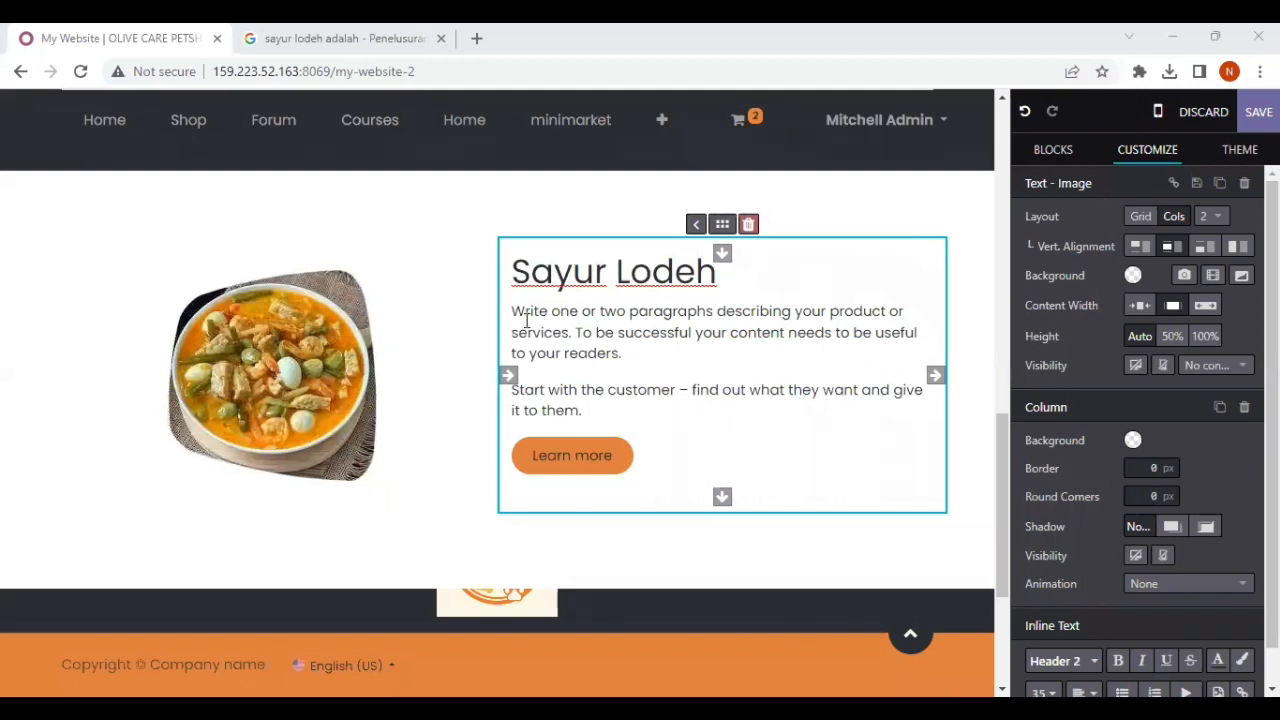
# Step: Replace the section's placeholder paragraphs with "Salah satu menu utama kami yaitu Sayur Lodeh. Sayur ini merupakan sayur dengan ciri khas yaitu menggunakan santan."
pyautogui.moveTo(517, 311); pyautogui.dragTo(598, 412)
pyautogui.write('Sa')
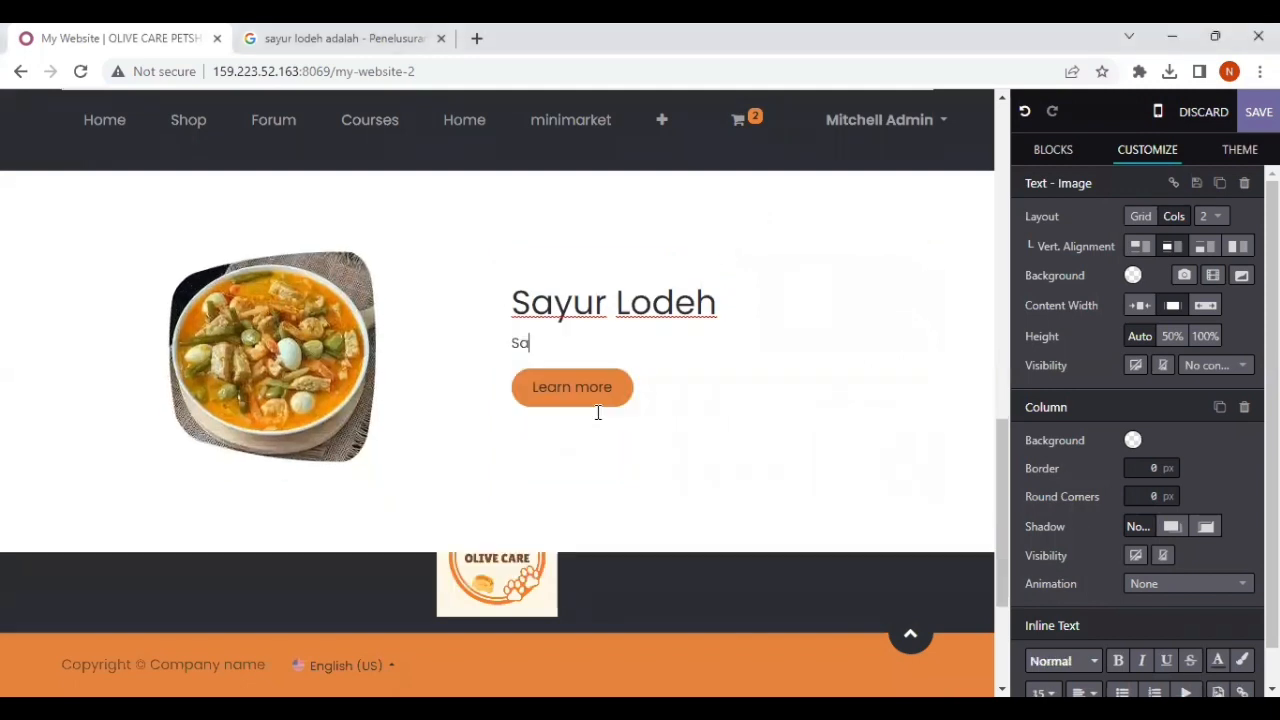
pyautogui.write('lah satu menu utama kami ya')
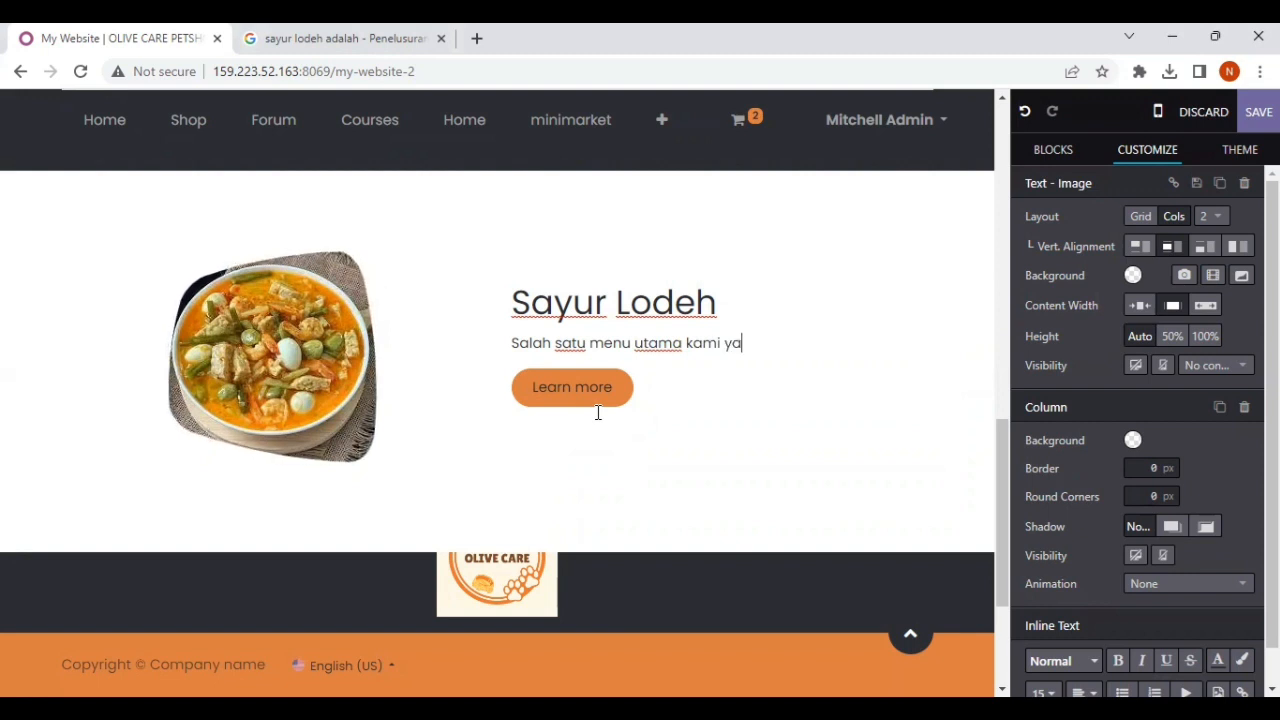
pyautogui.write('itu m')
pyautogui.press('BackSpace')
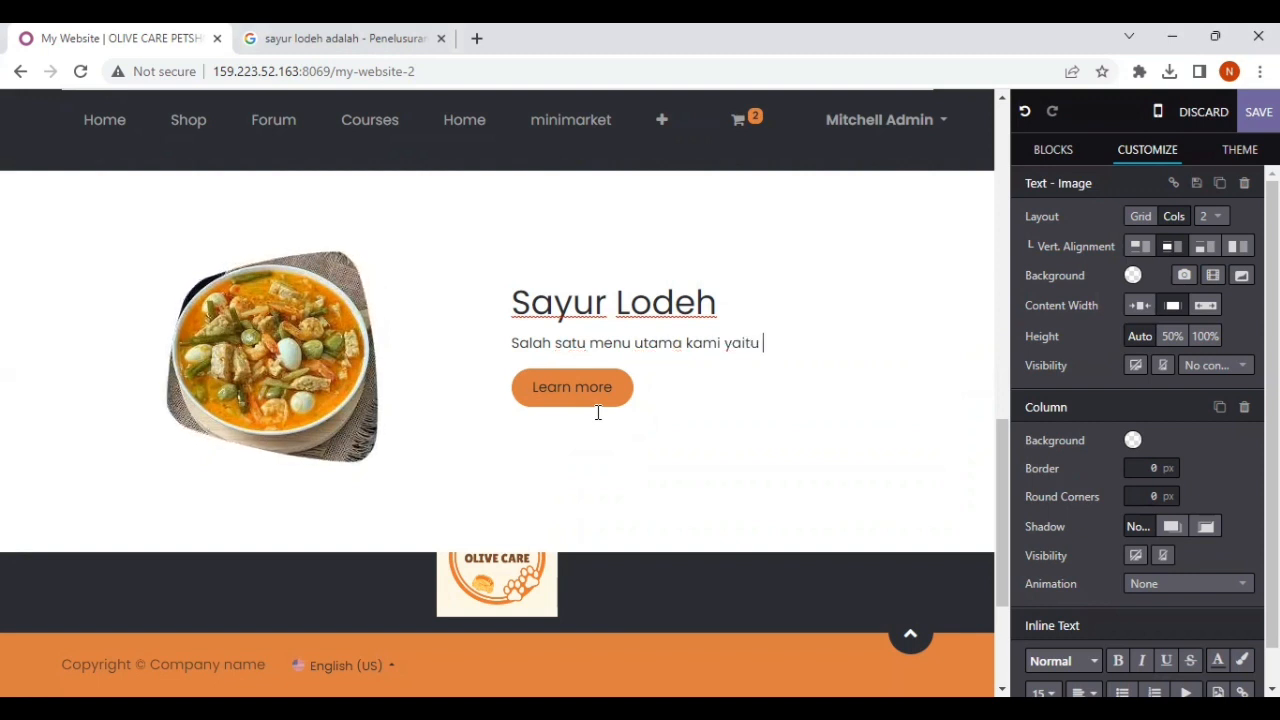
pyautogui.write('Sayur')
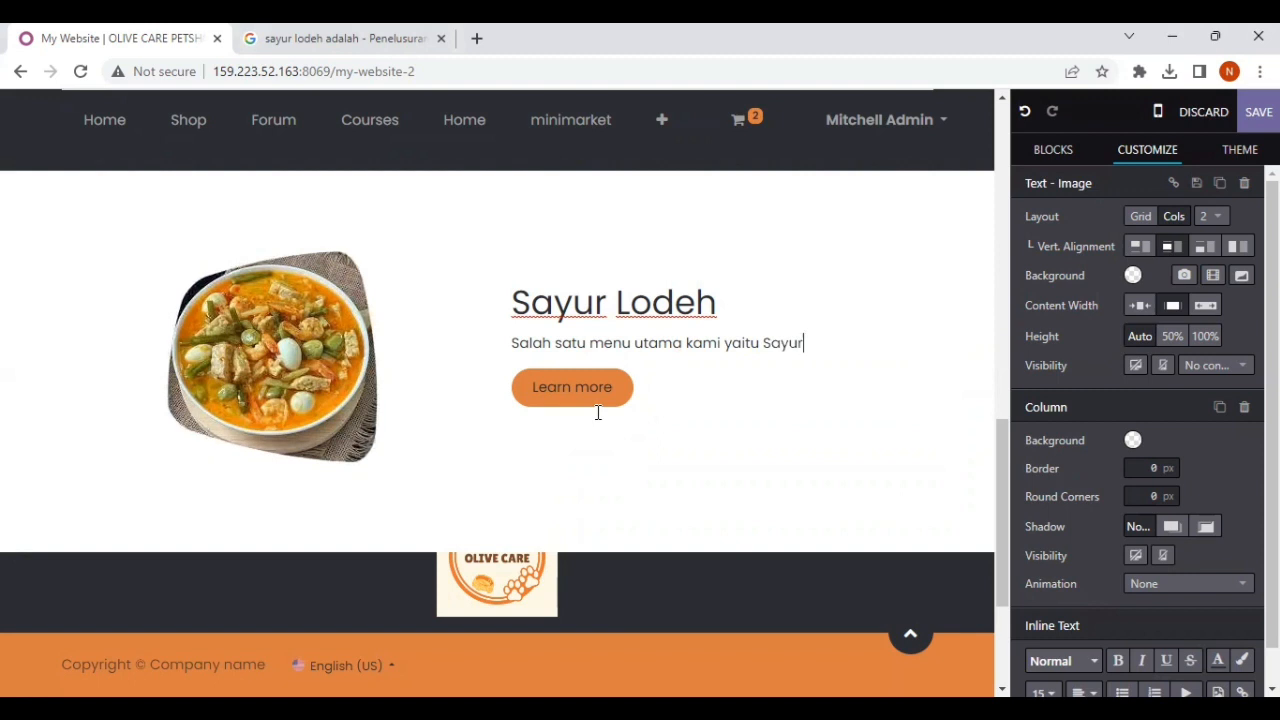
pyautogui.write(' Lodeh')
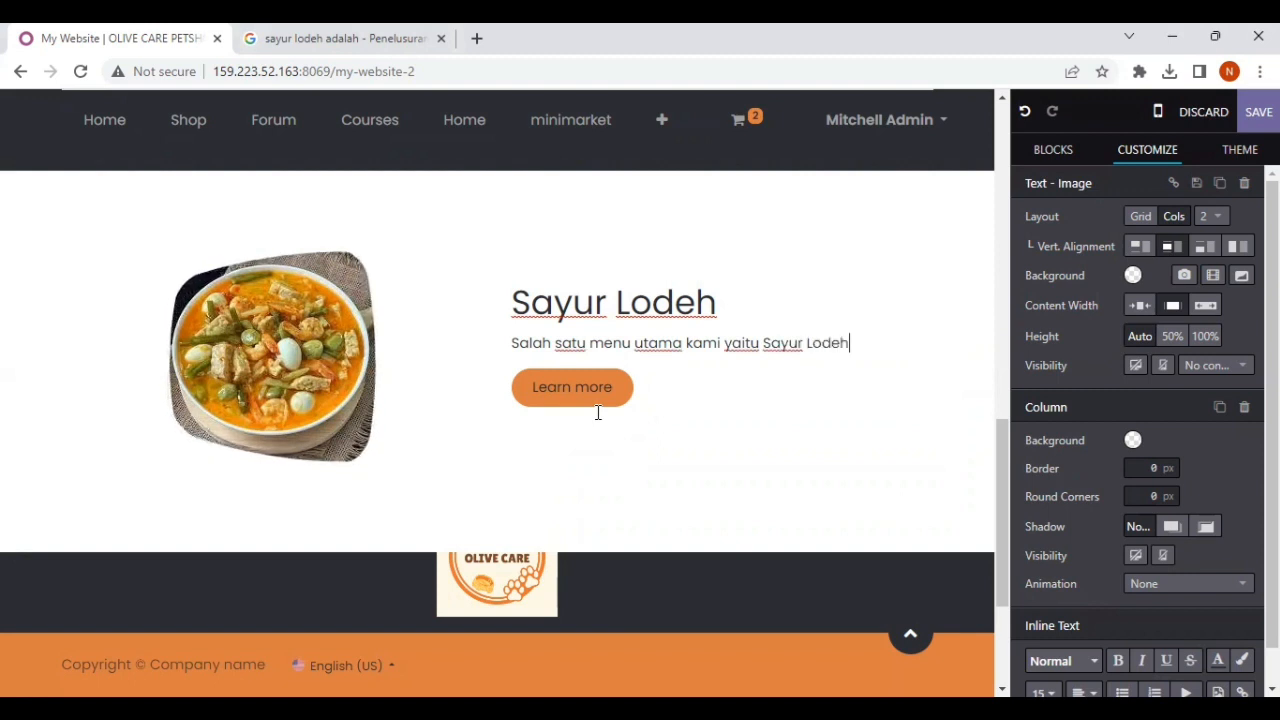
pyautogui.write('. Sayur ini')
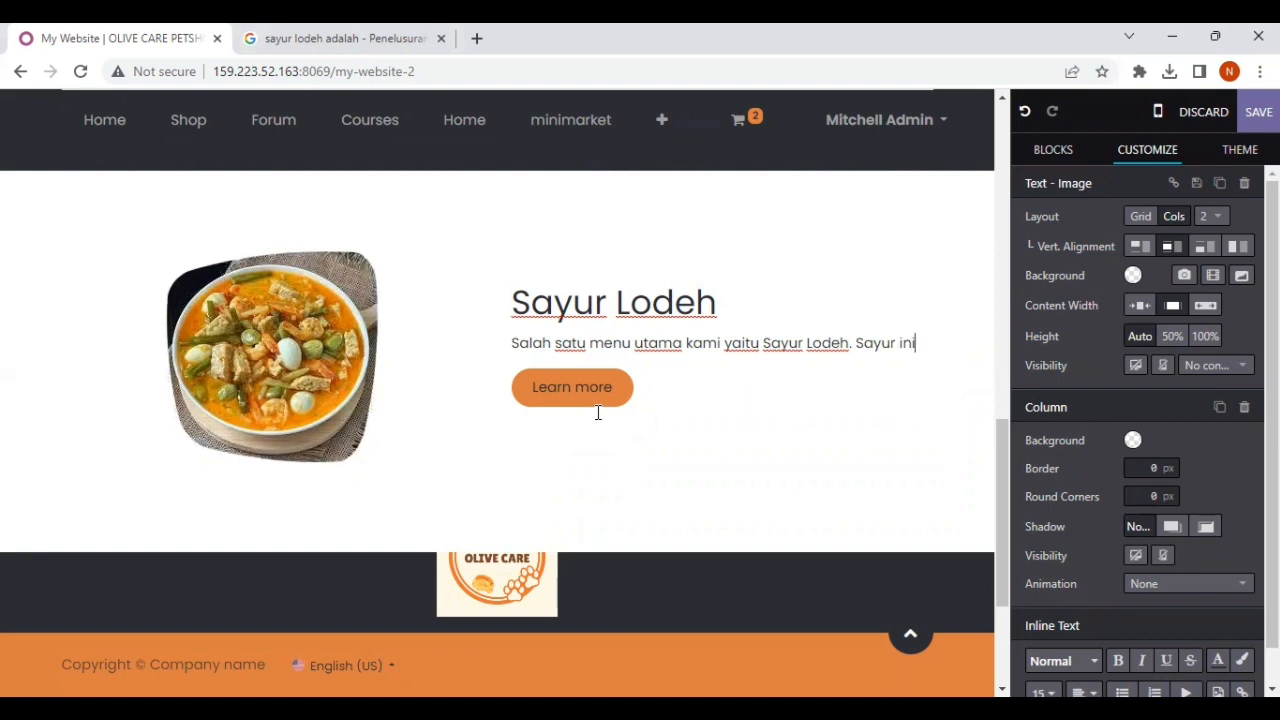
pyautogui.write(' merupakan ')
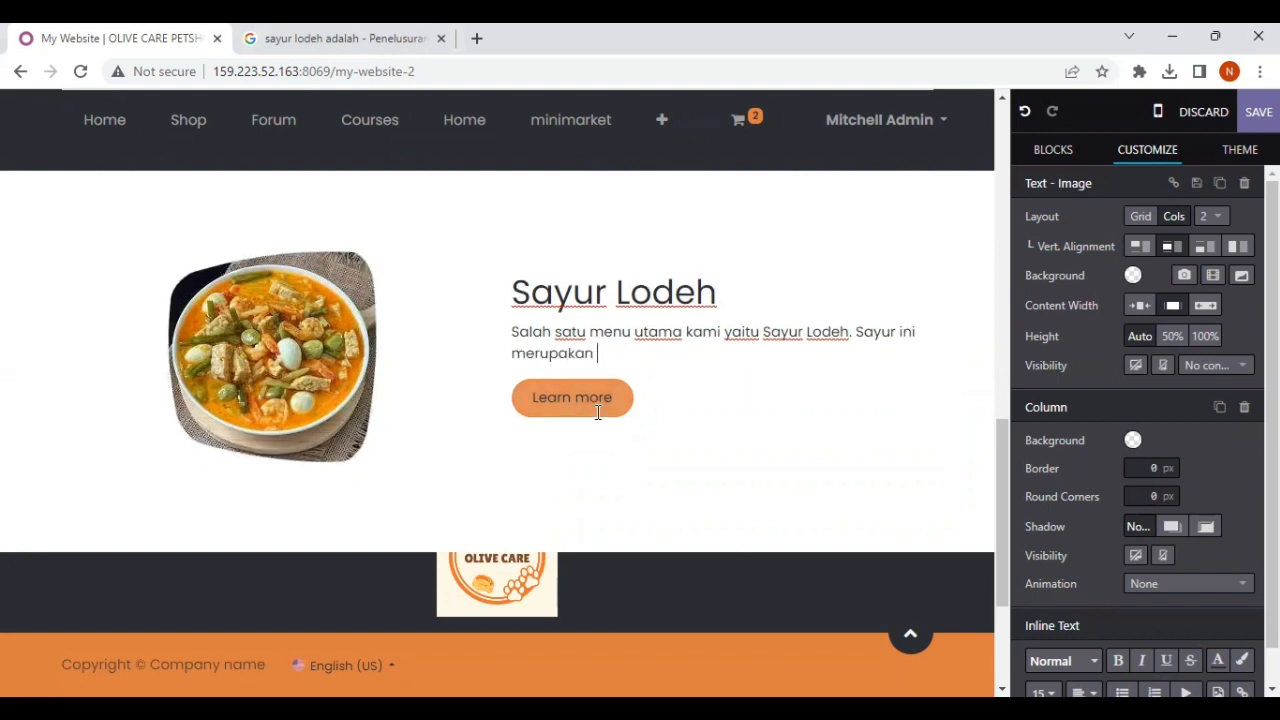
pyautogui.write('sayur dengan ciri khas yaitu d')
pyautogui.press('BackSpace')
pyautogui.write('meng')
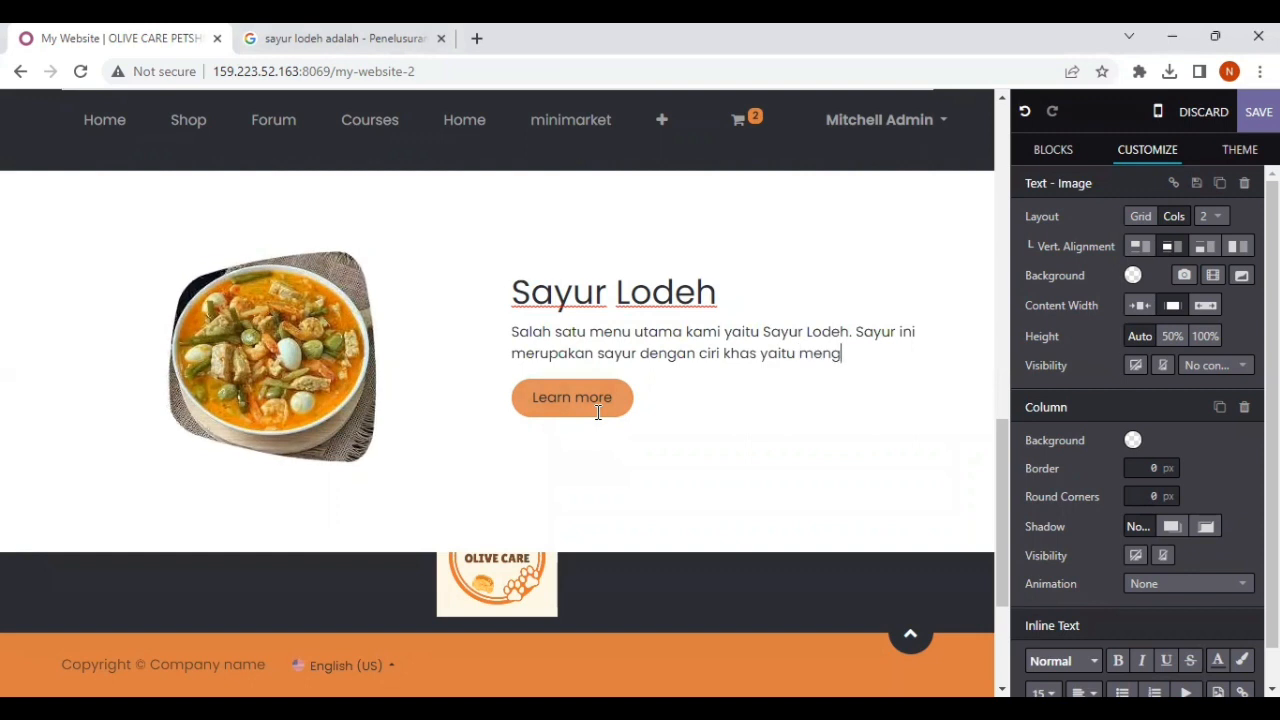
pyautogui.write('gunakan san')
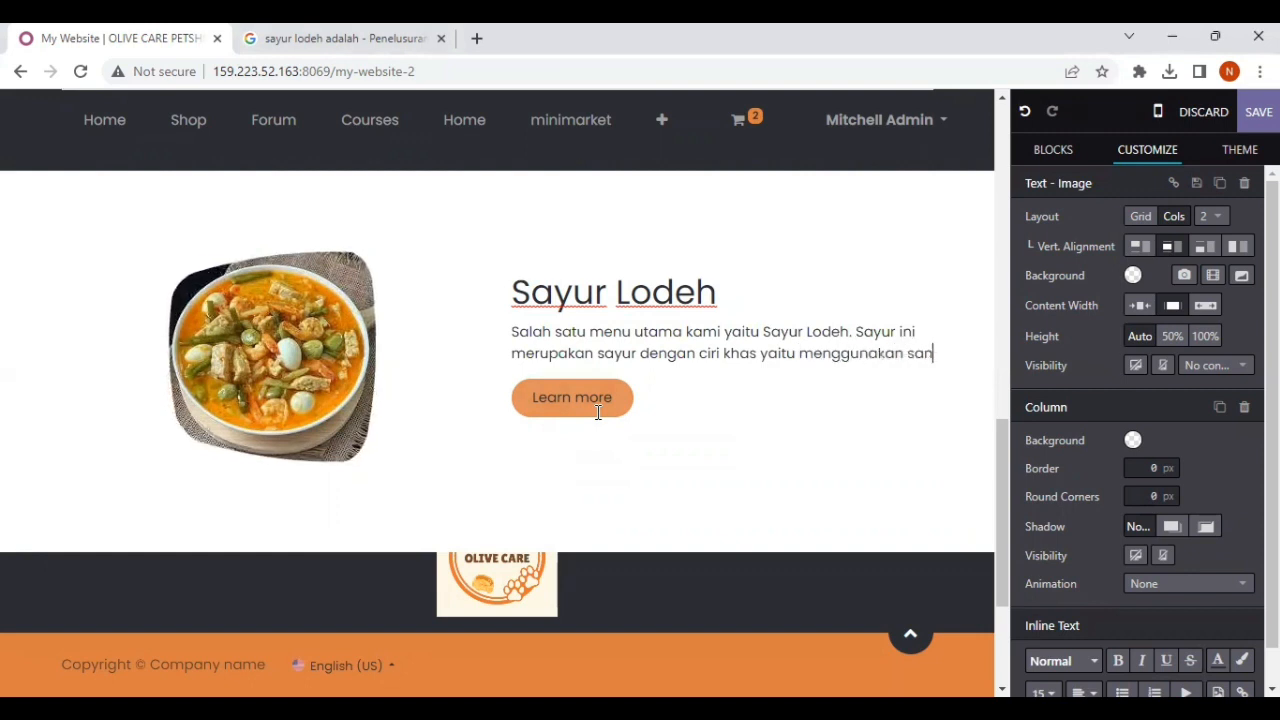
pyautogui.write('ta')
pyautogui.press('BackSpace')
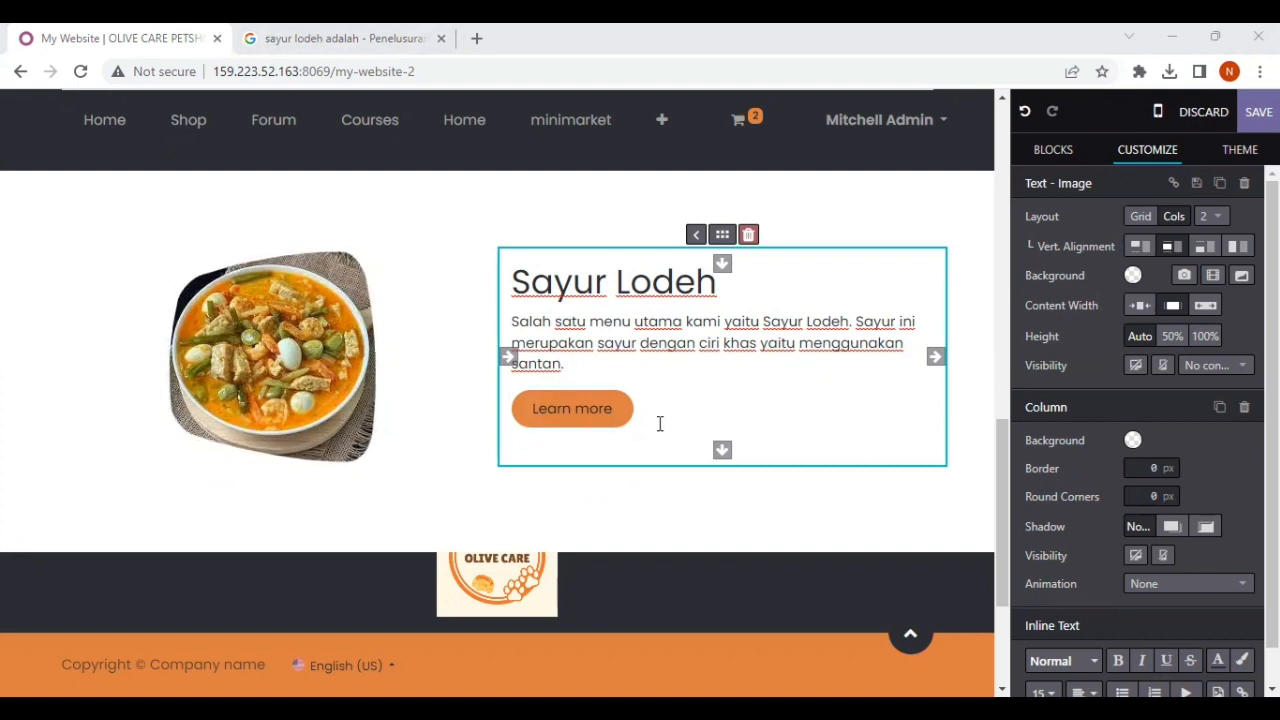
# Step: Add a third Text - Image block to the page directly below the Sayur Lodeh section
pyautogui.scroll(3, 592, 402)
pyautogui.scroll(-2, 594, 402)
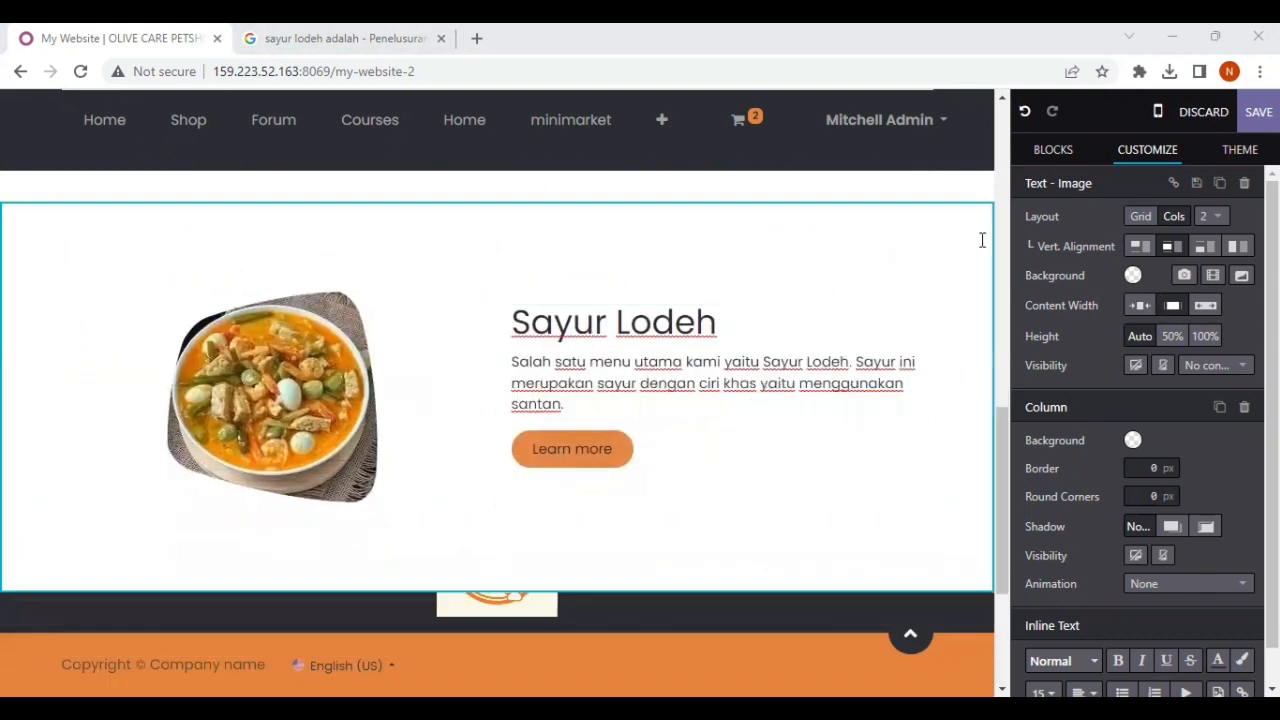
pyautogui.click(1053, 149)
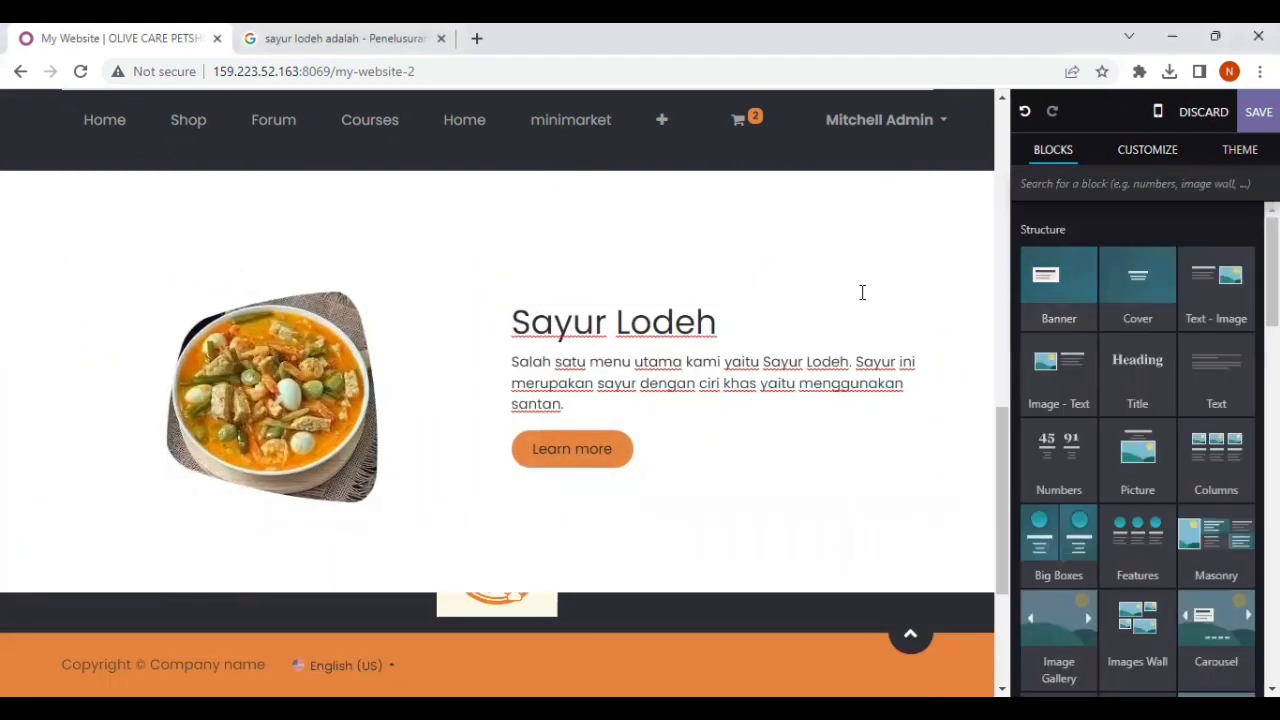
pyautogui.scroll(-2, 863, 291)
pyautogui.moveTo(1216, 282); pyautogui.dragTo(680, 530)
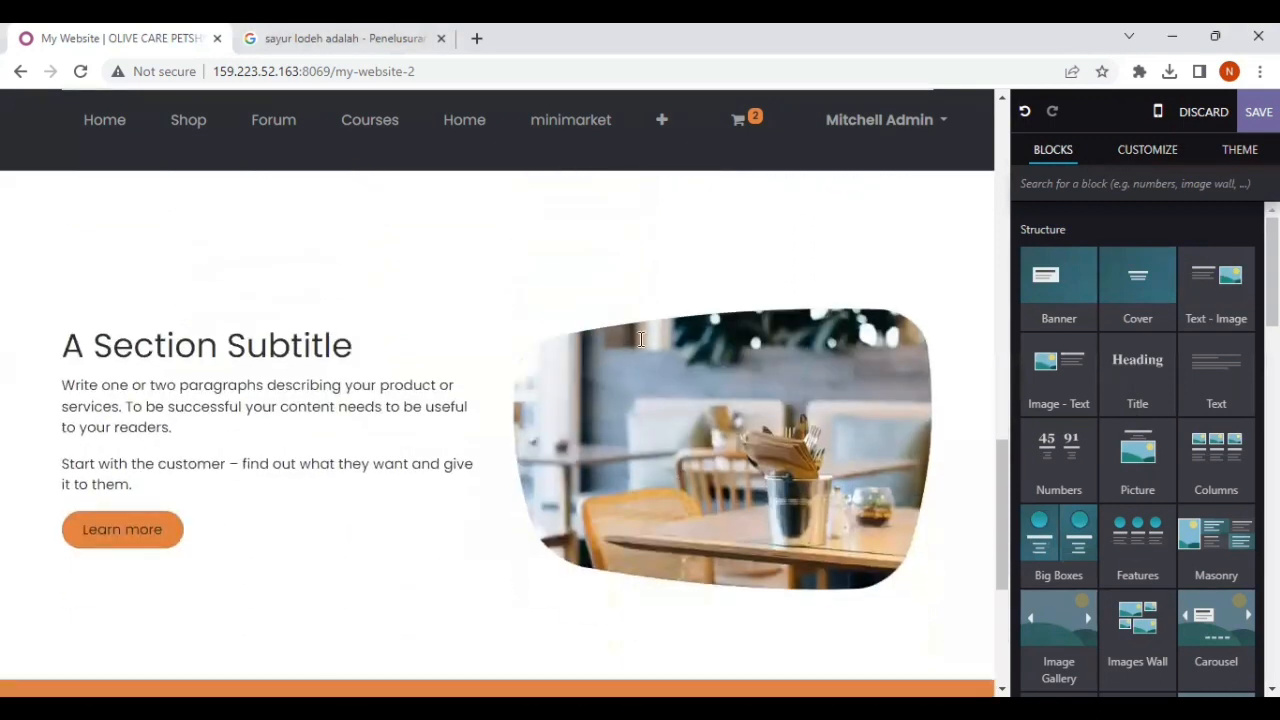
# Step: Review the page layout from the cover through the welcome and Sayur Lodeh sections to the newly added block
pyautogui.scroll(10, 641, 339)
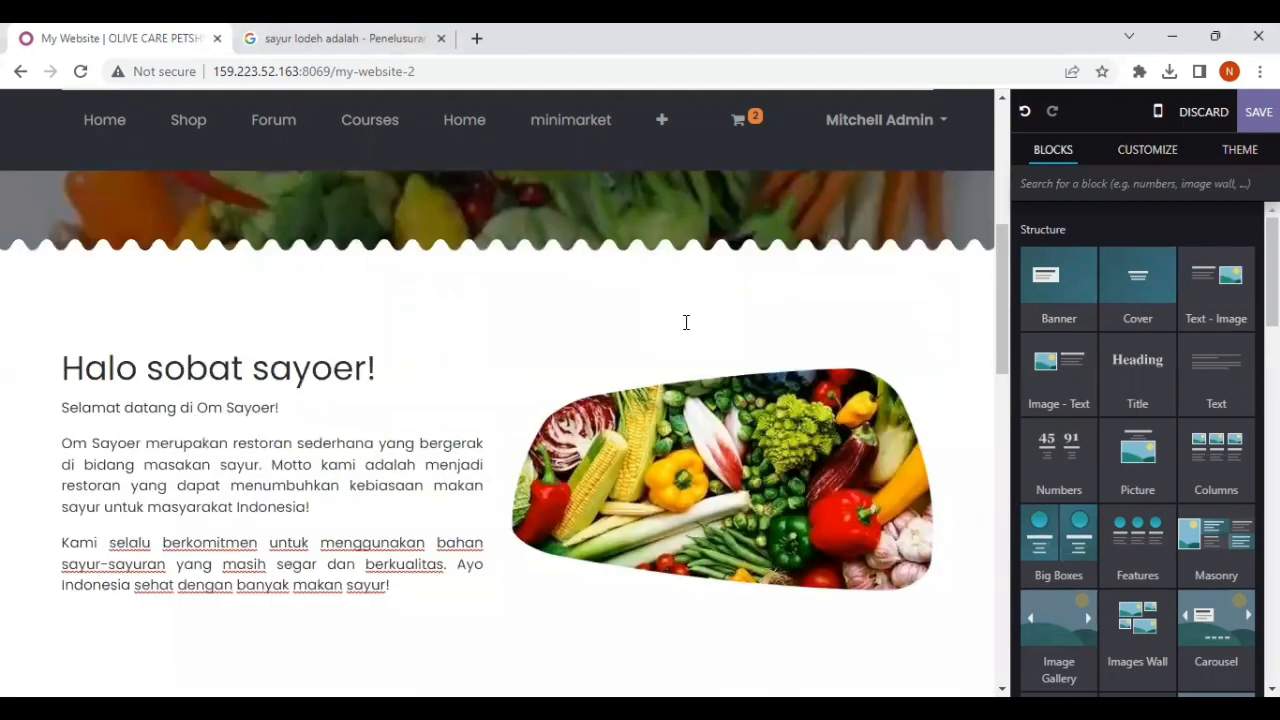
pyautogui.scroll(4, 686, 322)
pyautogui.scroll(-9, 683, 351)
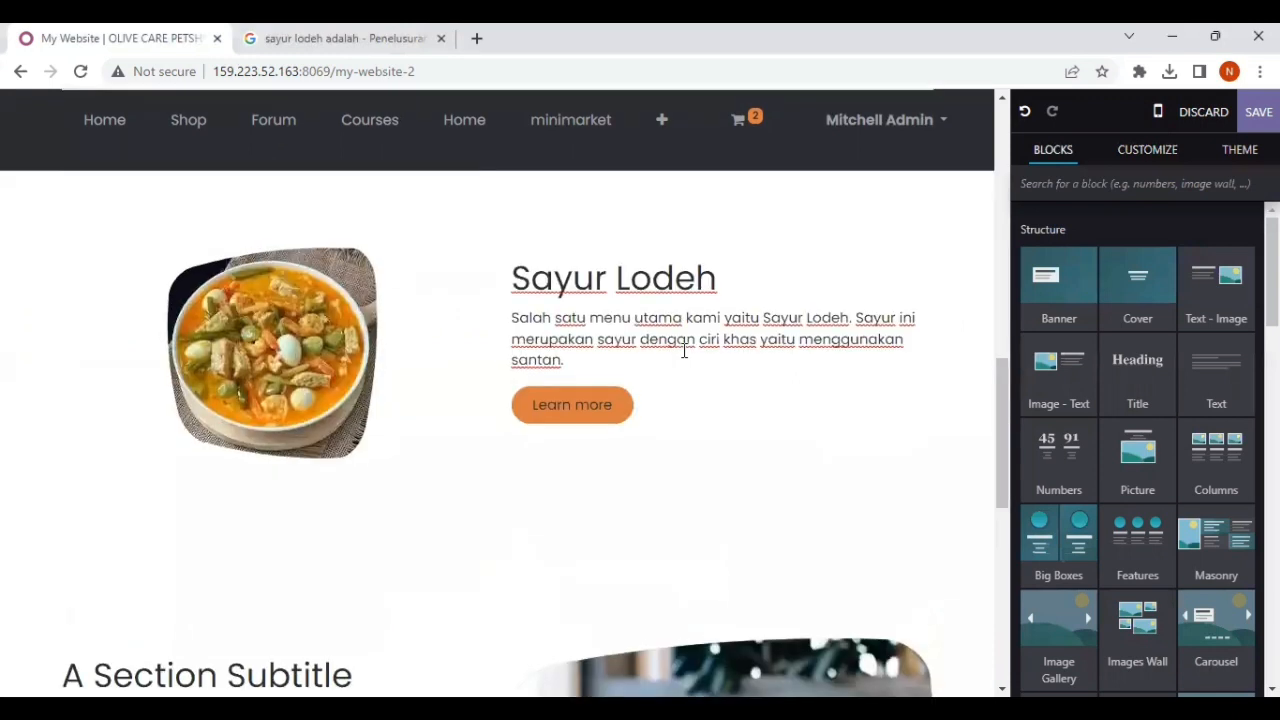
pyautogui.scroll(-2, 684, 351)
pyautogui.scroll(-2, 684, 351)
pyautogui.scroll(2, 684, 351)
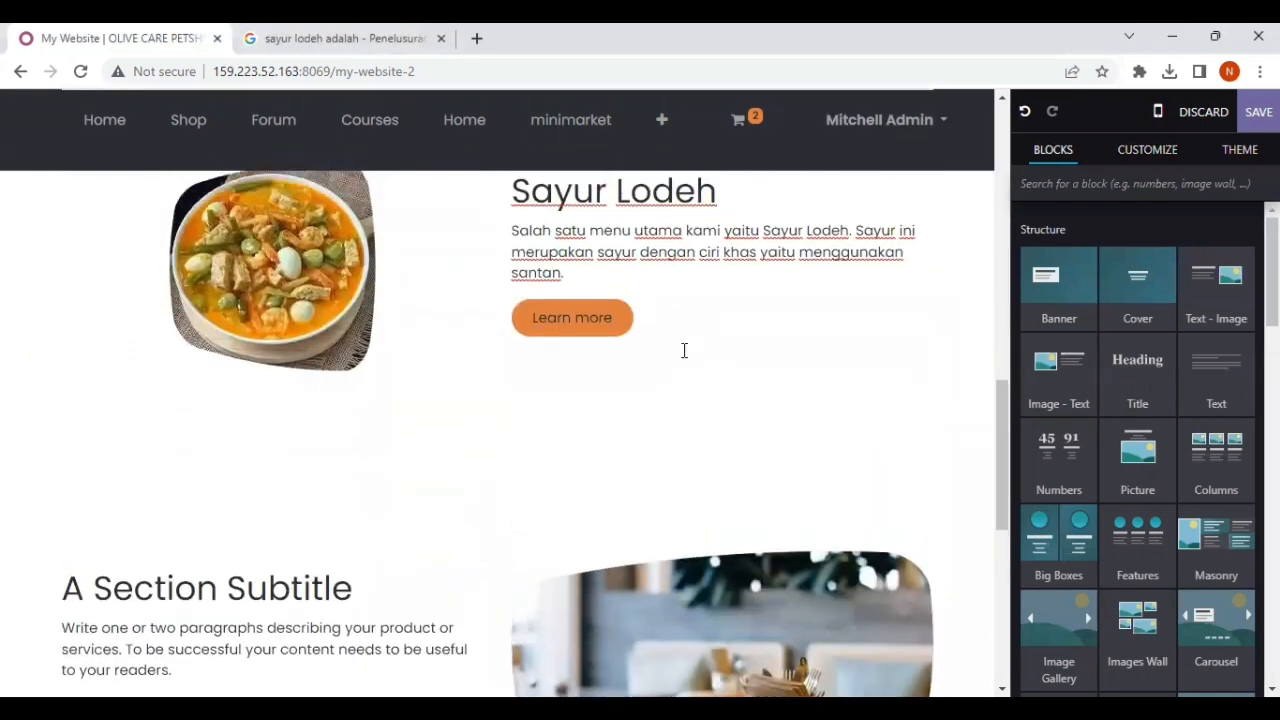
pyautogui.scroll(2, 684, 350)
pyautogui.scroll(3, 684, 350)
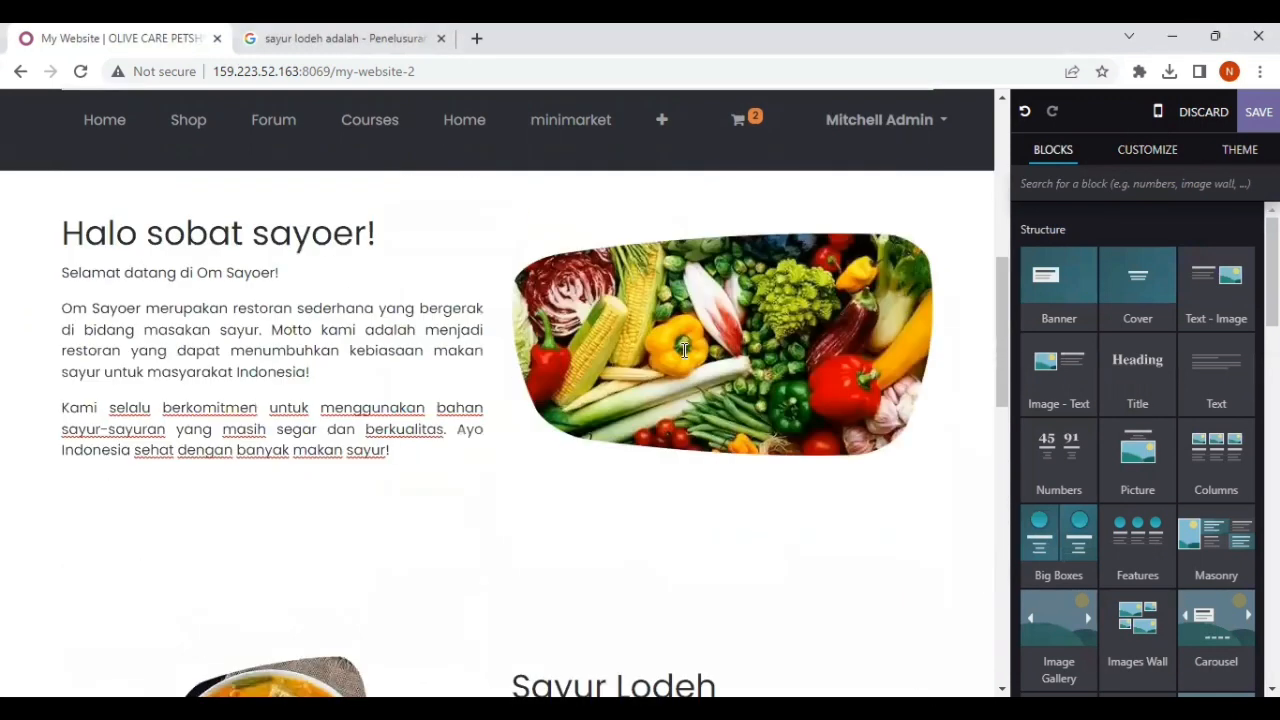
pyautogui.scroll(2, 684, 350)
pyautogui.scroll(-1, 684, 350)
pyautogui.click(684, 350)
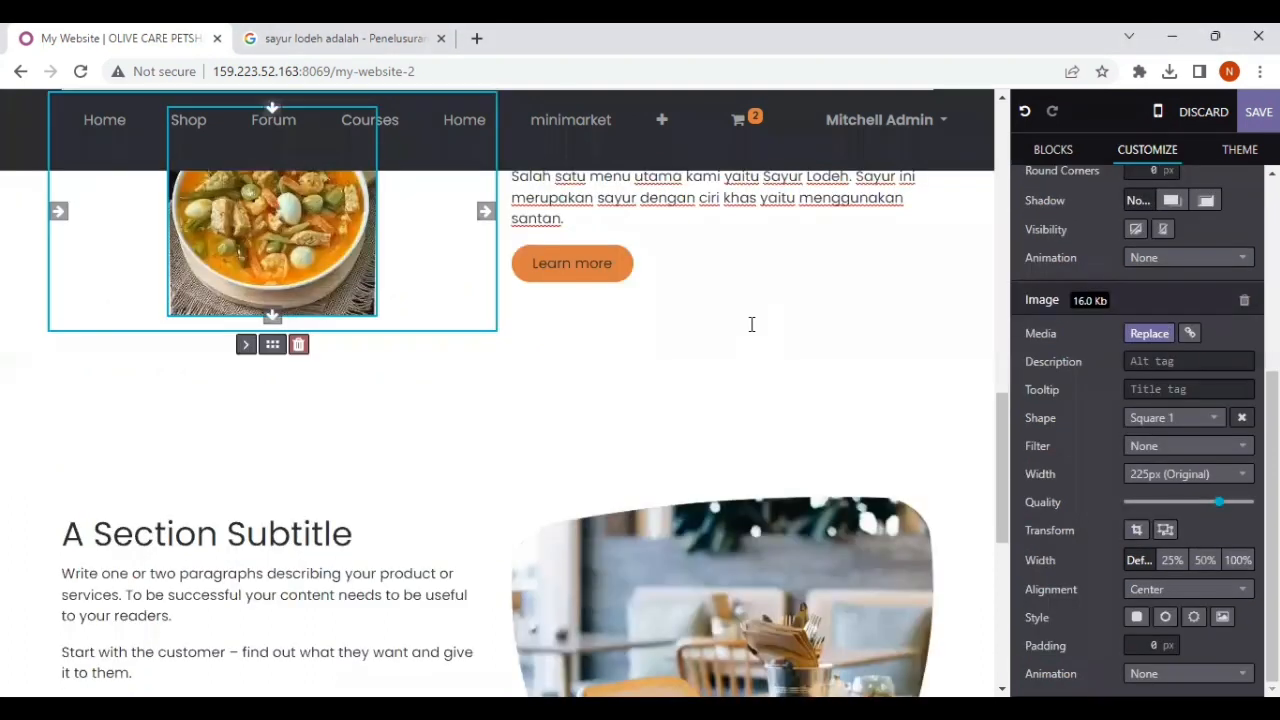
# Step: Replace the third Text - Image block's picture with an upload of the "sayur sop" image from the Downloads folder
pyautogui.scroll(-3, 751, 323)
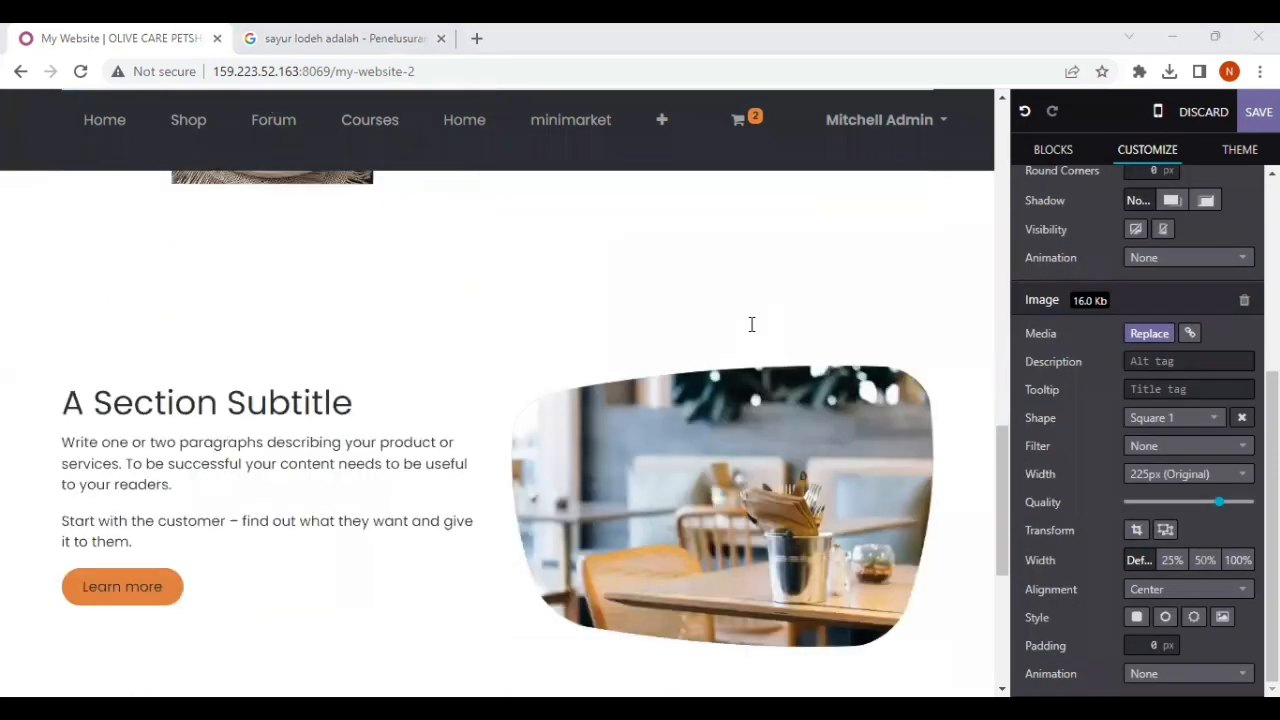
pyautogui.click(741, 403)
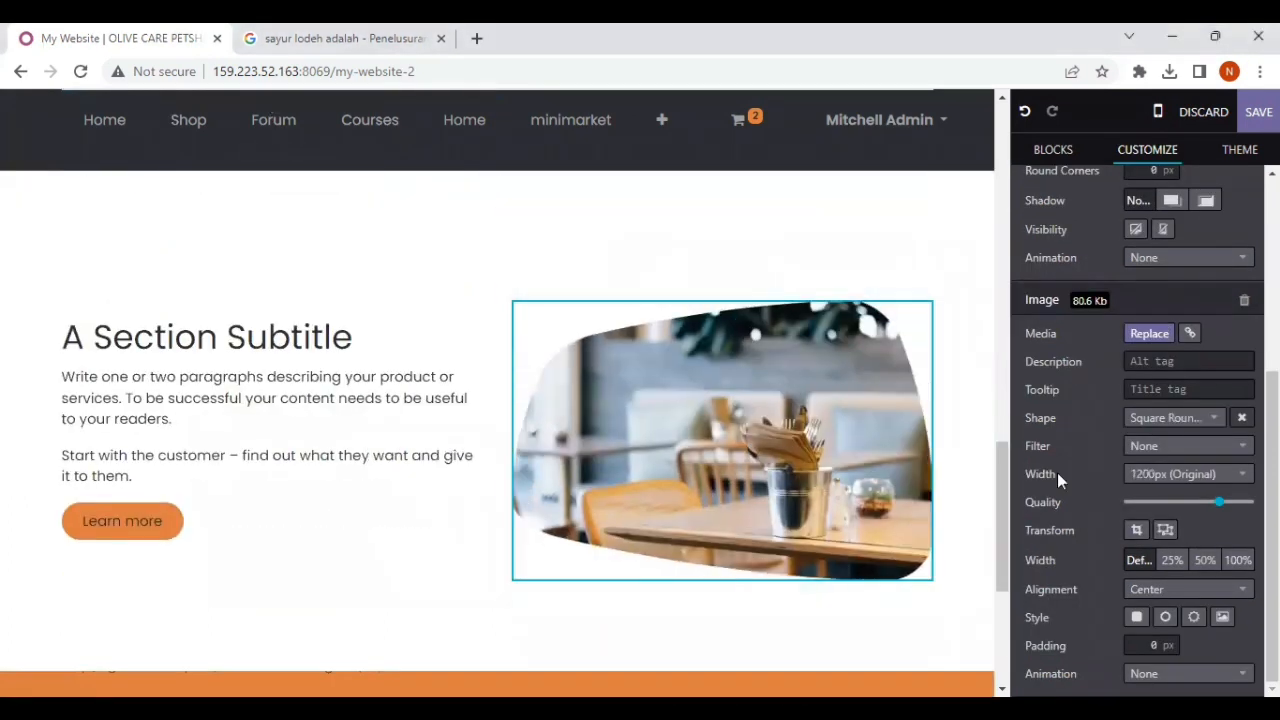
pyautogui.click(1152, 336)
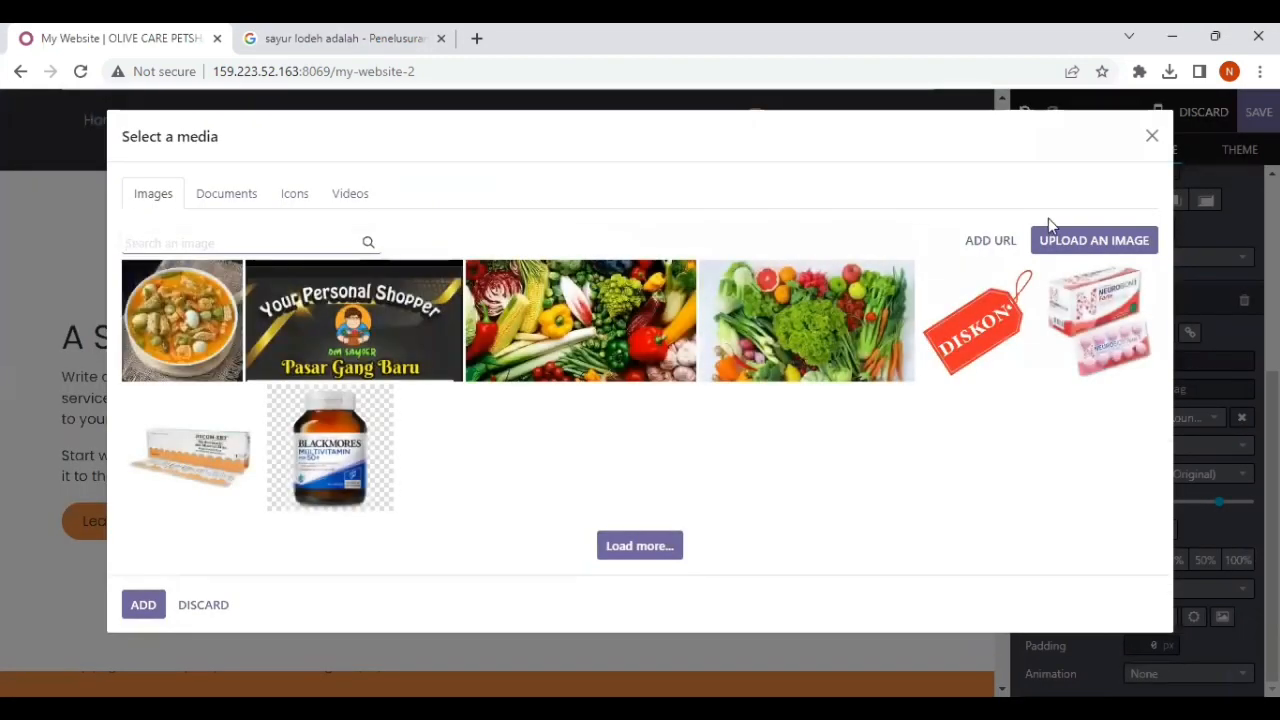
pyautogui.click(1062, 240)
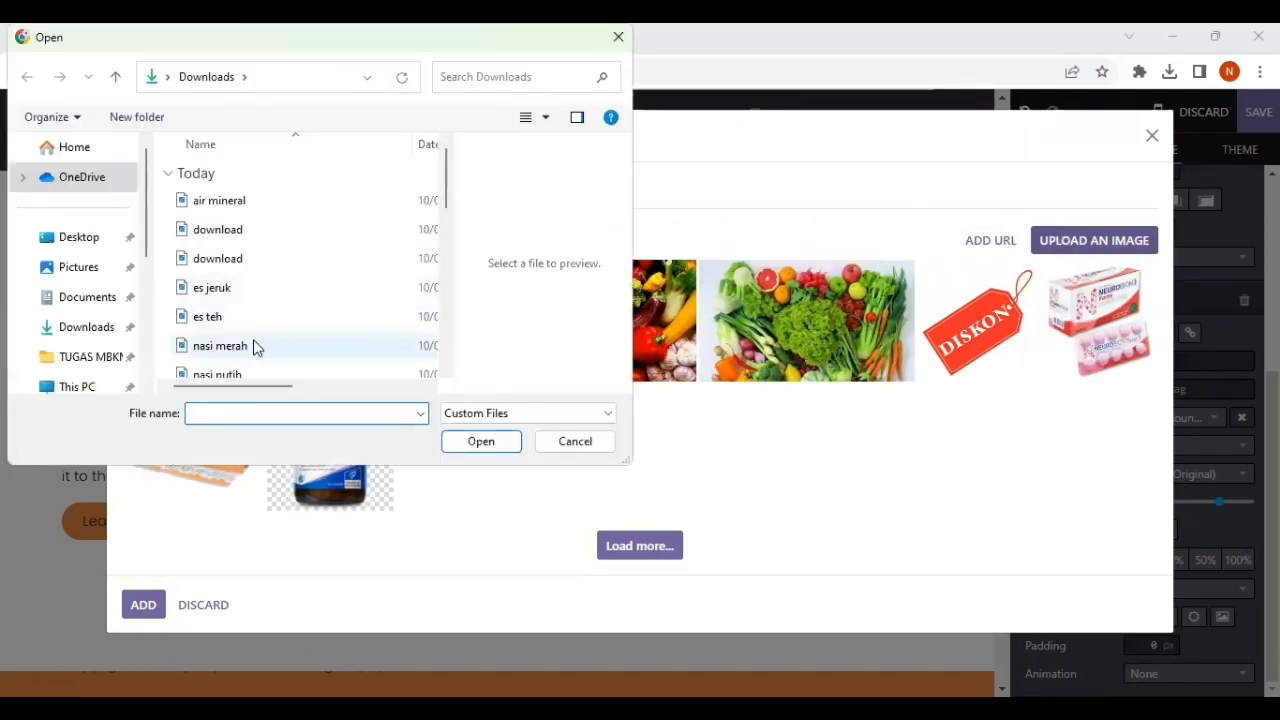
pyautogui.scroll(-3, 254, 346)
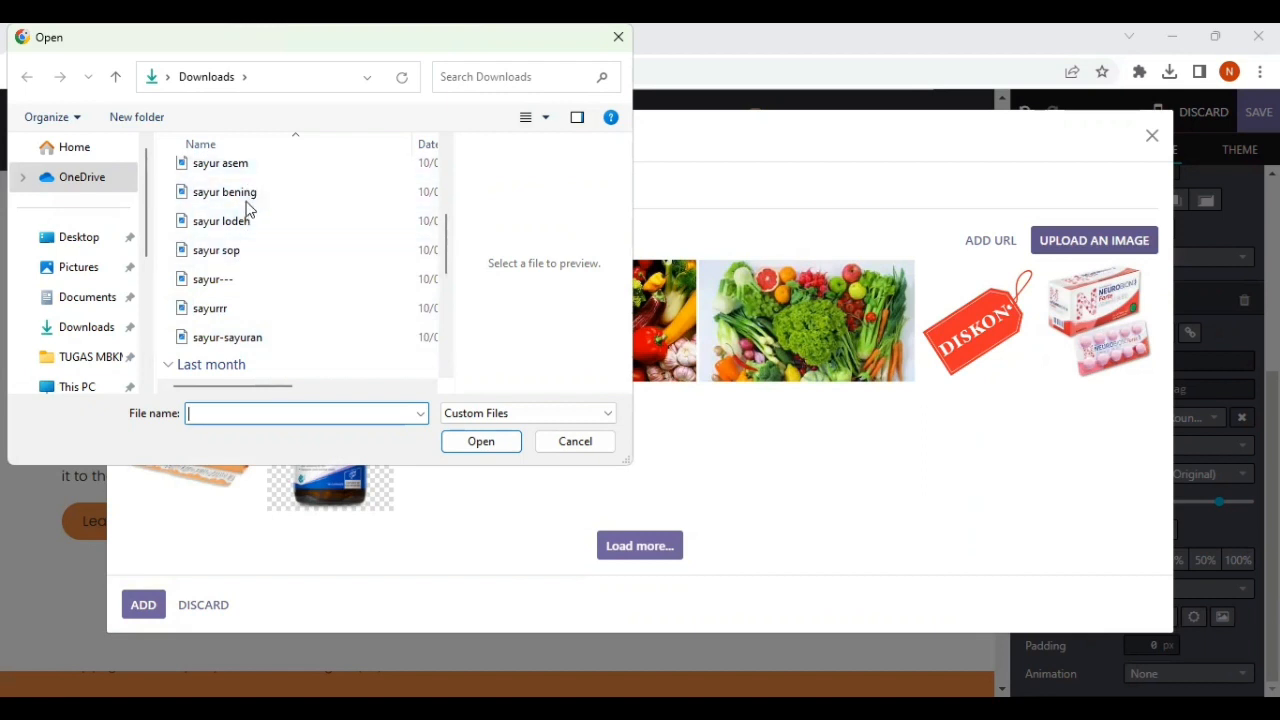
pyautogui.click(246, 250)
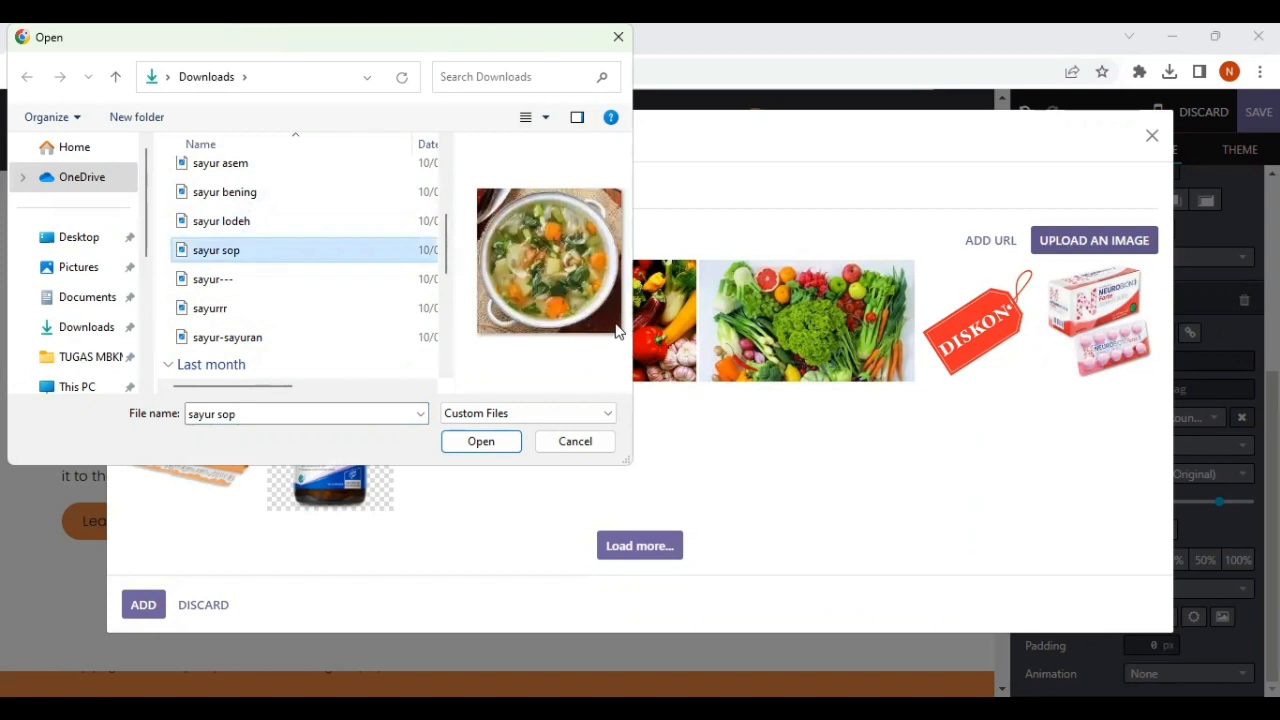
pyautogui.click(506, 443)
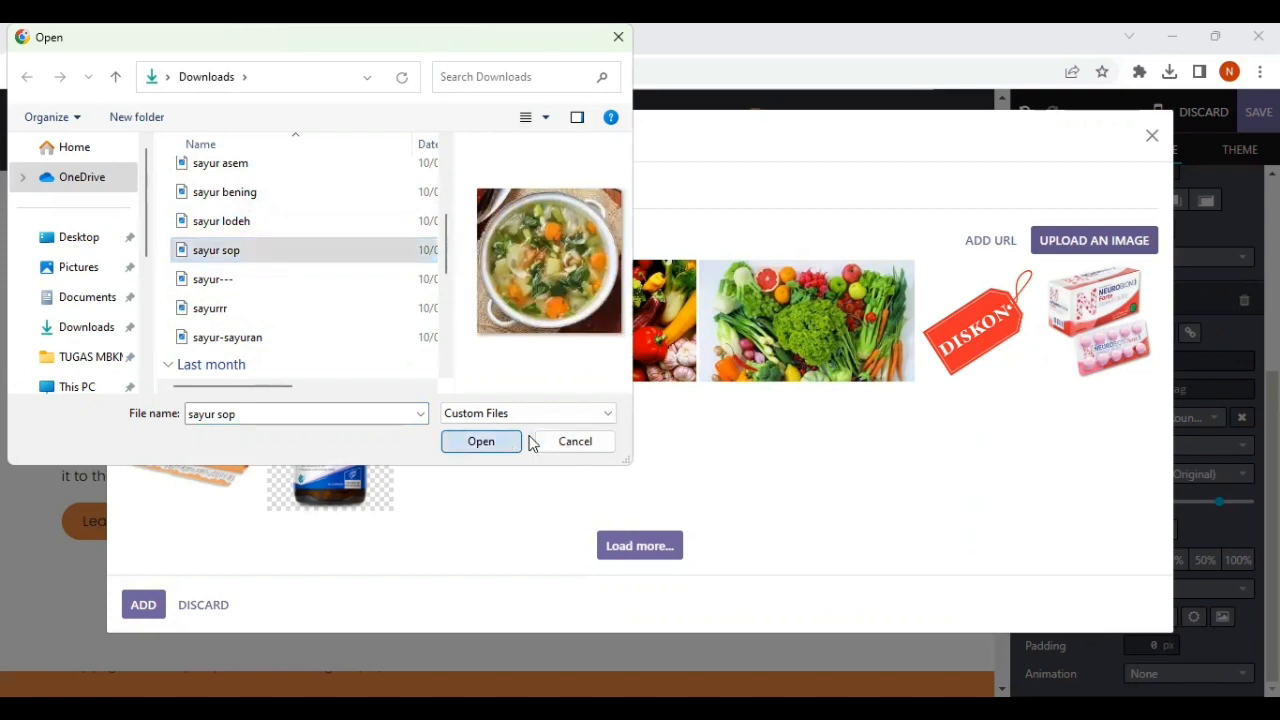
pyautogui.scroll(8, 849, 257)
pyautogui.scroll(2, 851, 257)
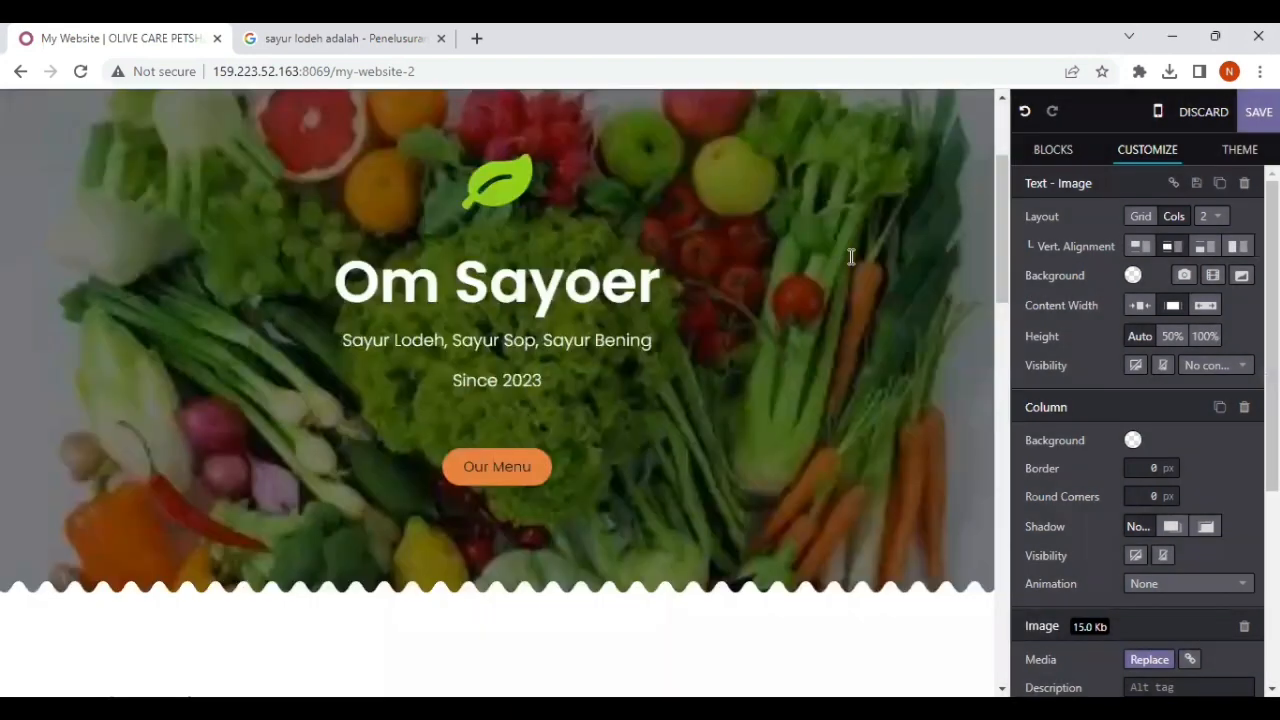
pyautogui.scroll(-10, 851, 257)
pyautogui.scroll(1, 851, 257)
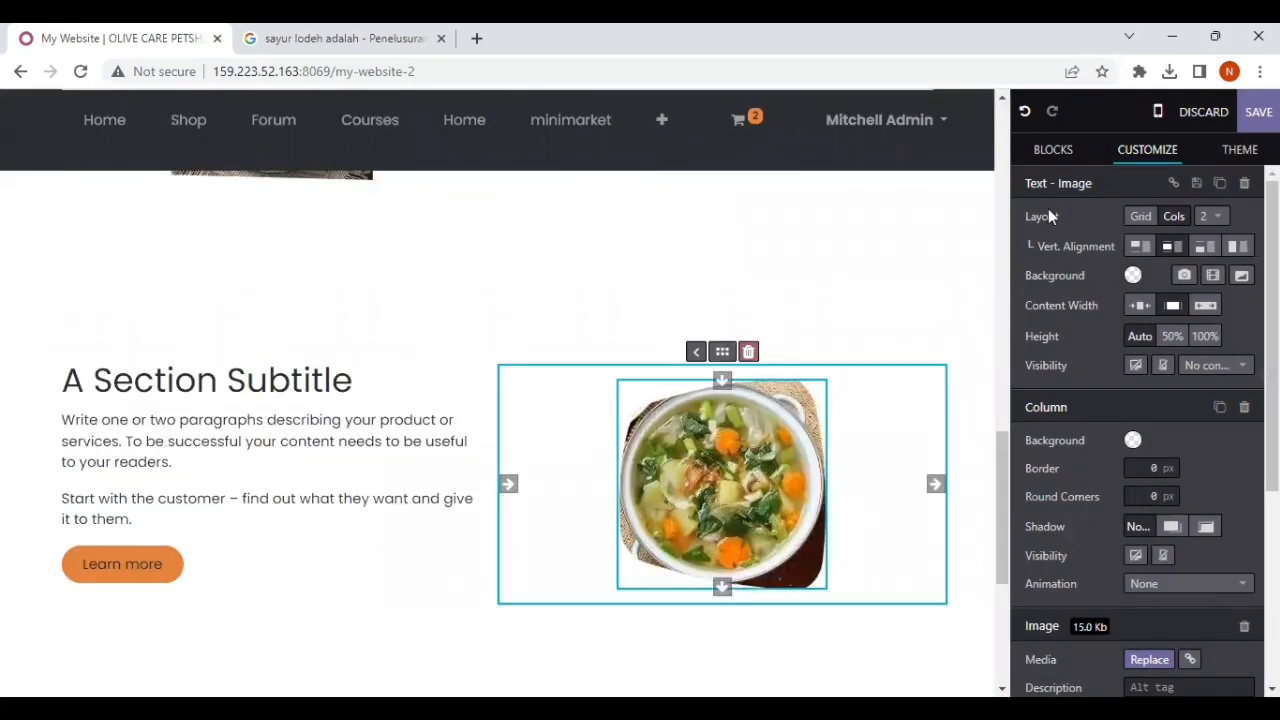
pyautogui.click(363, 380)
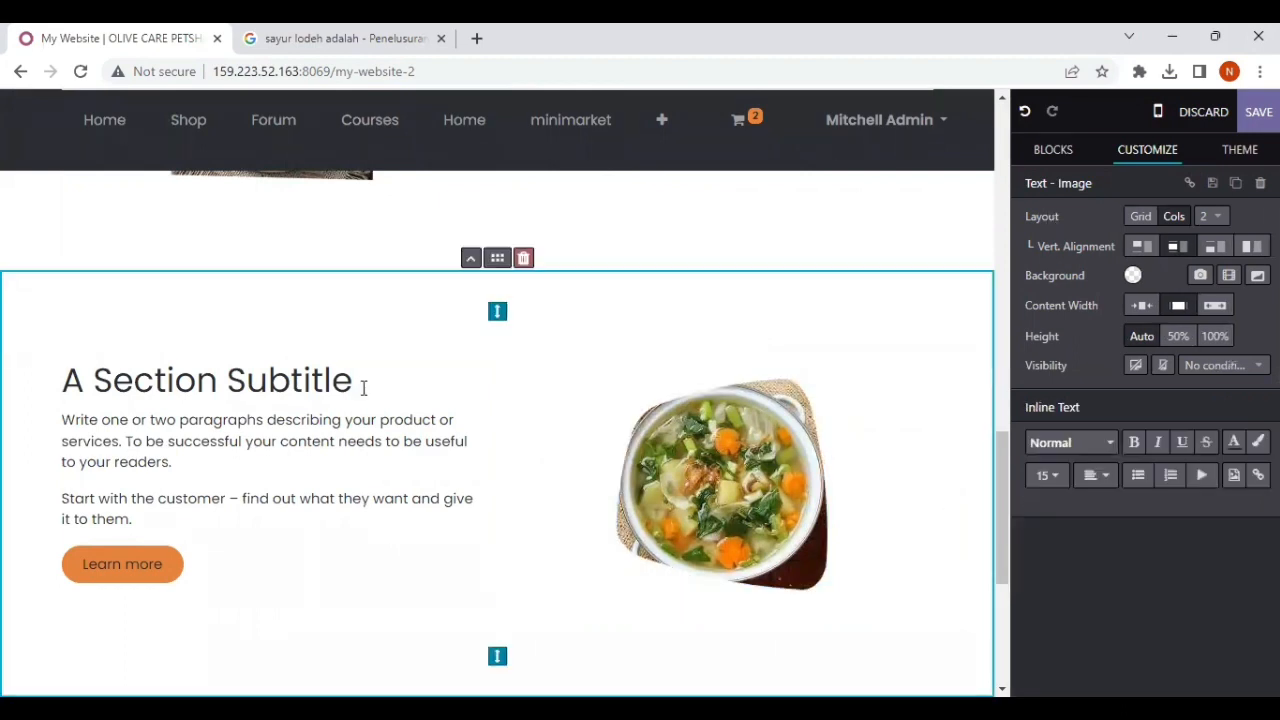
pyautogui.tripleClick(363, 380)
pyautogui.press('BackSpace')
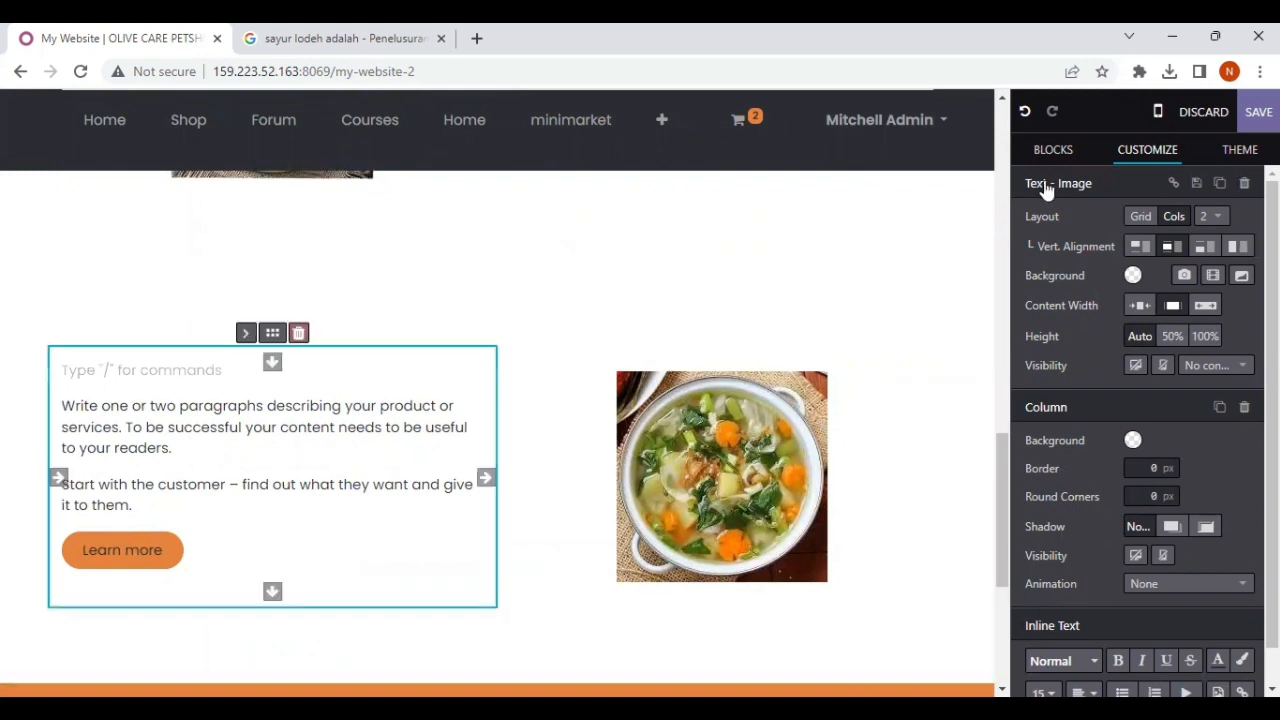
pyautogui.write('S')
pyautogui.press('BackSpace')
pyautogui.hotkey('ctrl', 'z')
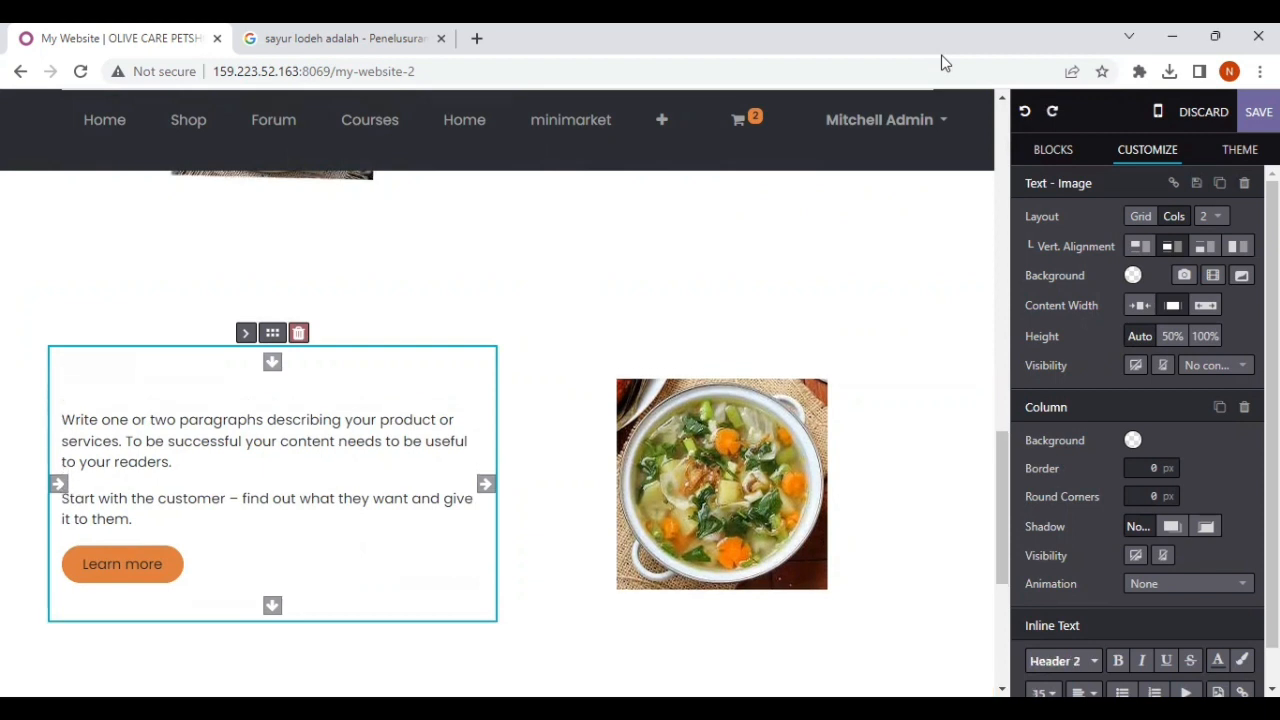
pyautogui.hotkey('ctrl', 'z')
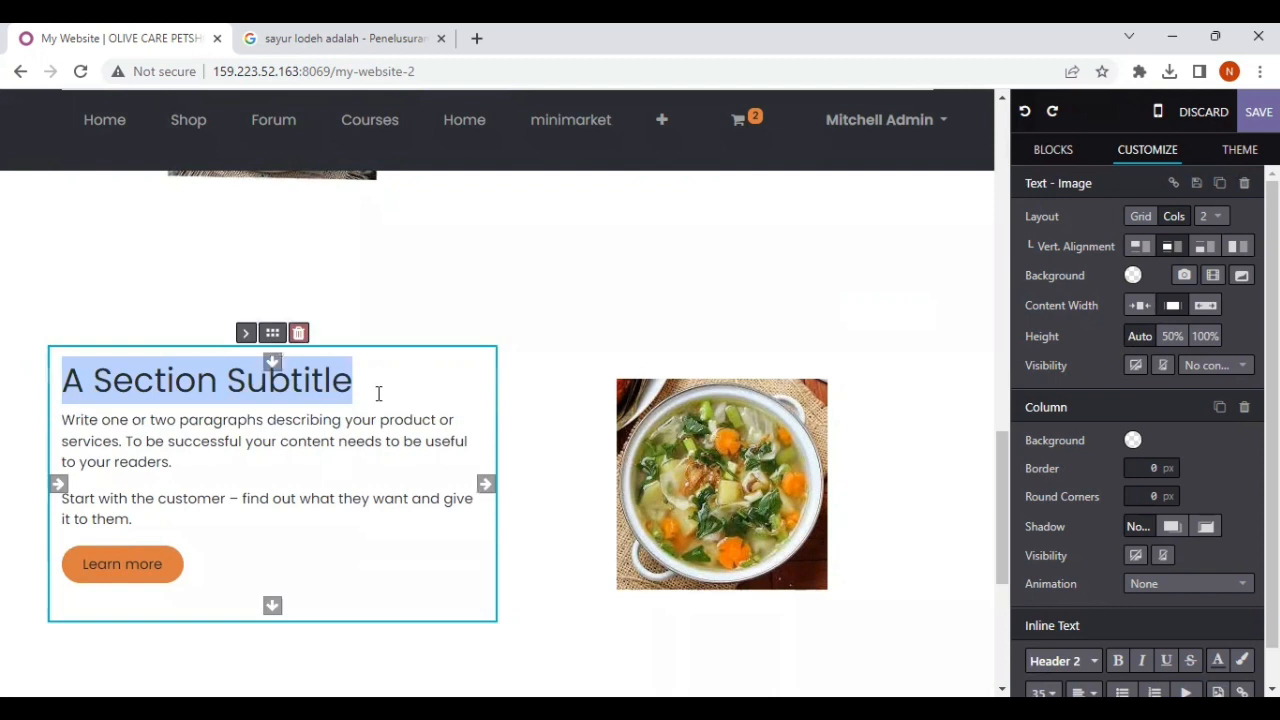
# Step: Replace the subtitle of the third Text - Image section with "Sayur Sop"
pyautogui.click(366, 384)
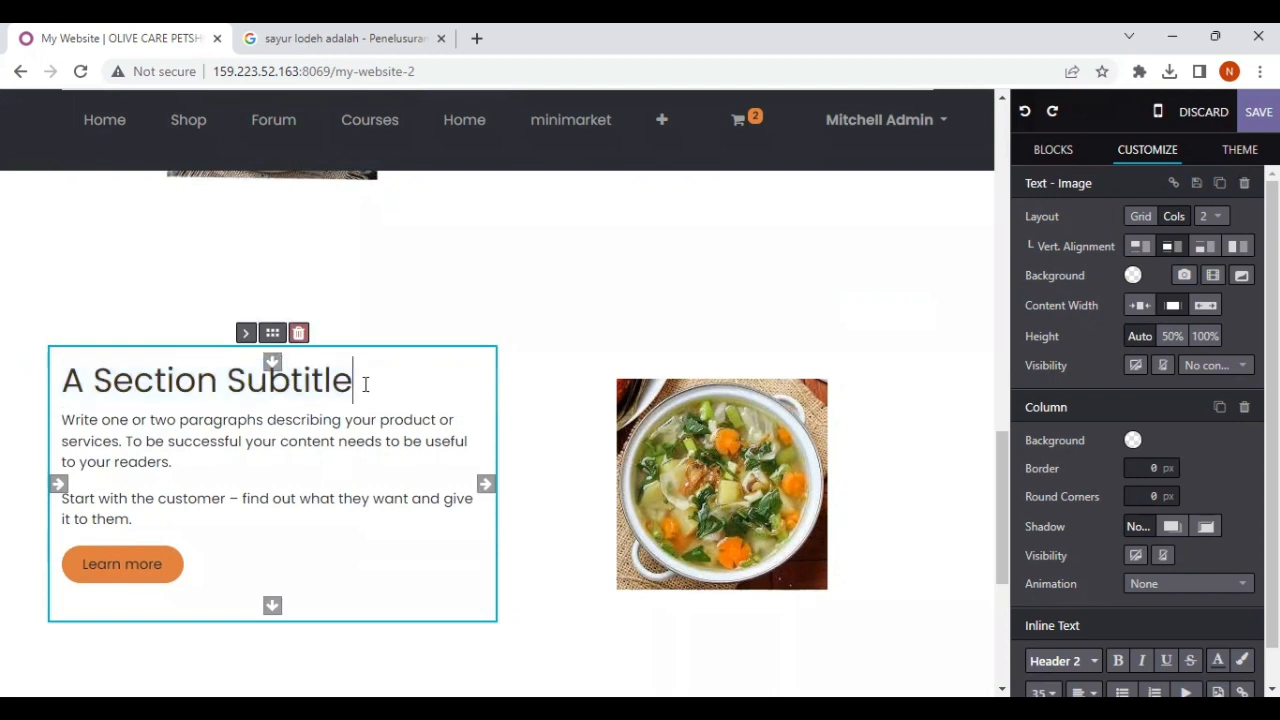
pyautogui.press('BackSpace')
pyautogui.press('BackSpace')
pyautogui.press('BackSpace')
pyautogui.press('BackSpace')
pyautogui.press('BackSpace')
pyautogui.press('BackSpace')
pyautogui.press('BackSpace')
pyautogui.press('BackSpace')
pyautogui.press('BackSpace')
pyautogui.press('BackSpace')
pyautogui.press('BackSpace')
pyautogui.press('BackSpace')
pyautogui.press('BackSpace')
pyautogui.press('BackSpace')
pyautogui.press('BackSpace')
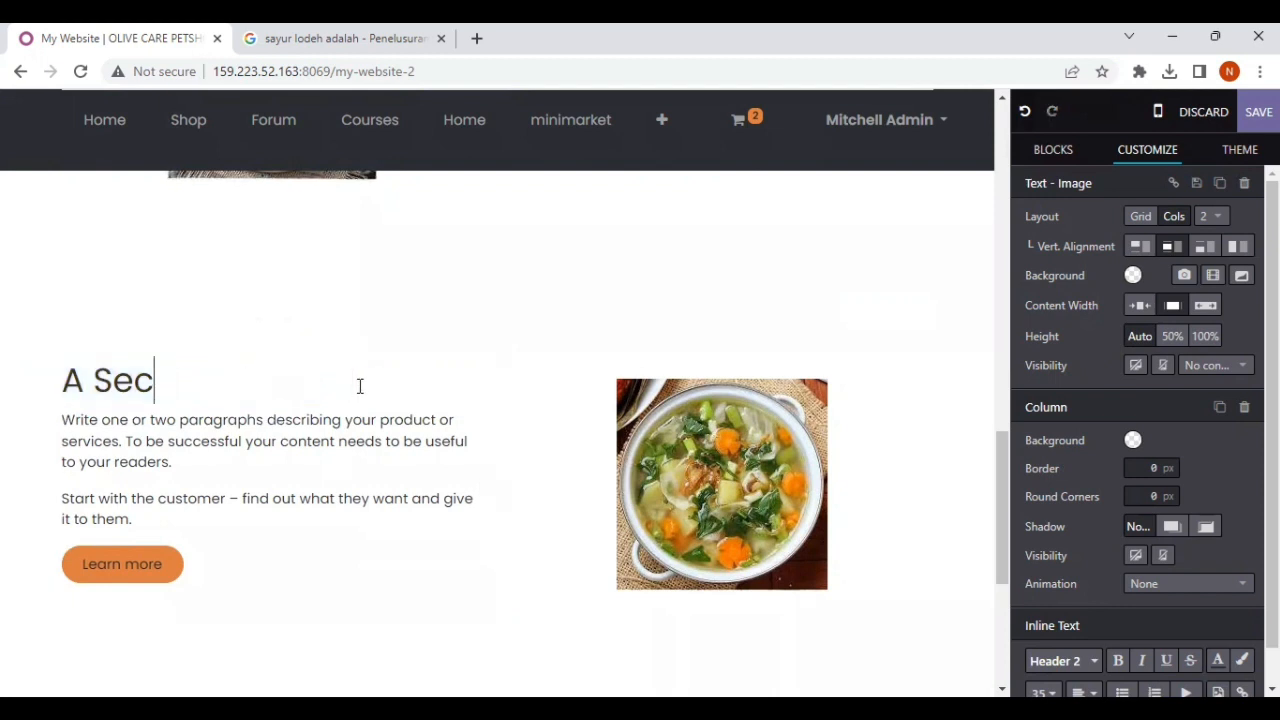
pyautogui.press('BackSpace')
pyautogui.press('BackSpace')
pyautogui.press('BackSpace')
pyautogui.write('Sayur')
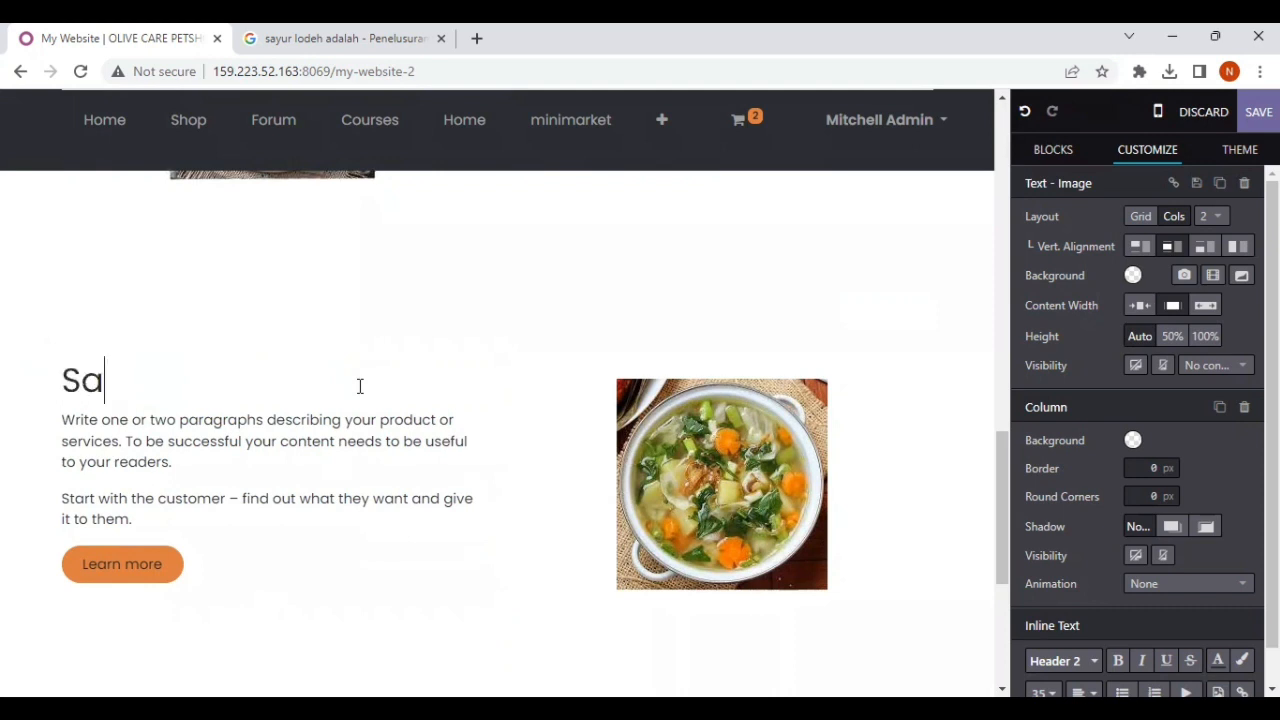
pyautogui.write(' Sop')
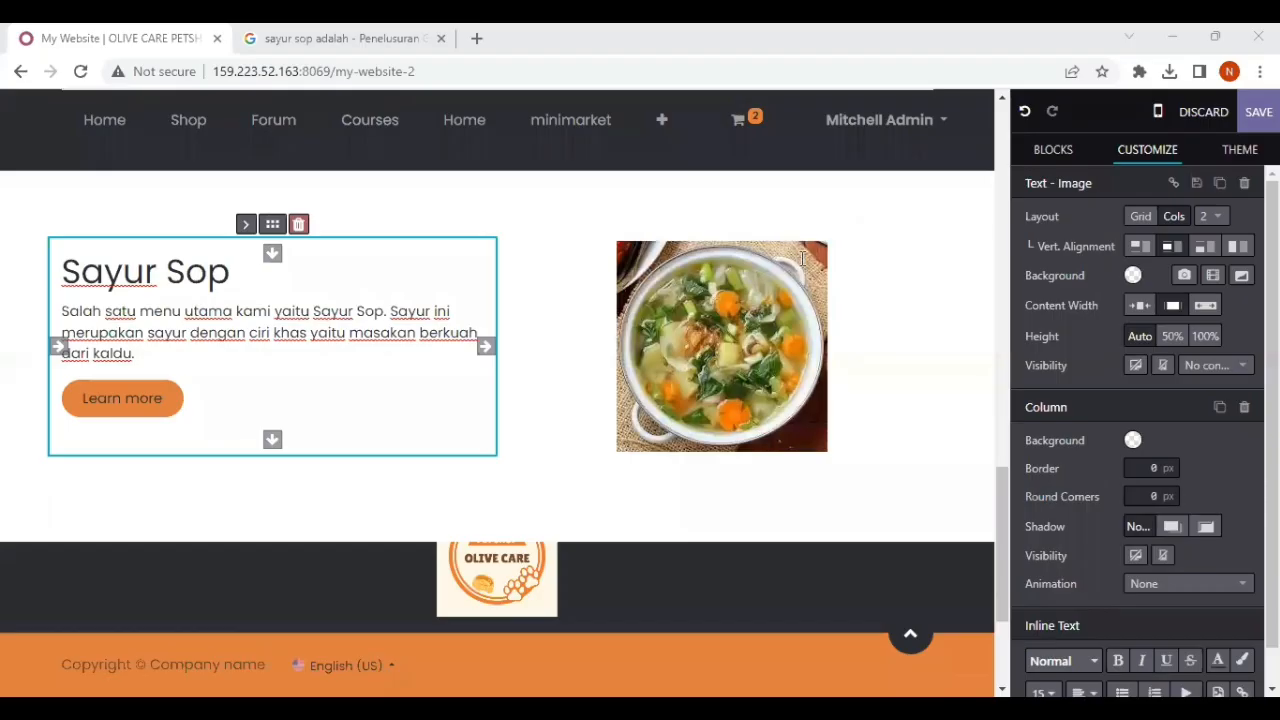
# Step: Add a fourth Text - Image block to the page directly below the Sayur Sop section
pyautogui.scroll(3, 802, 258)
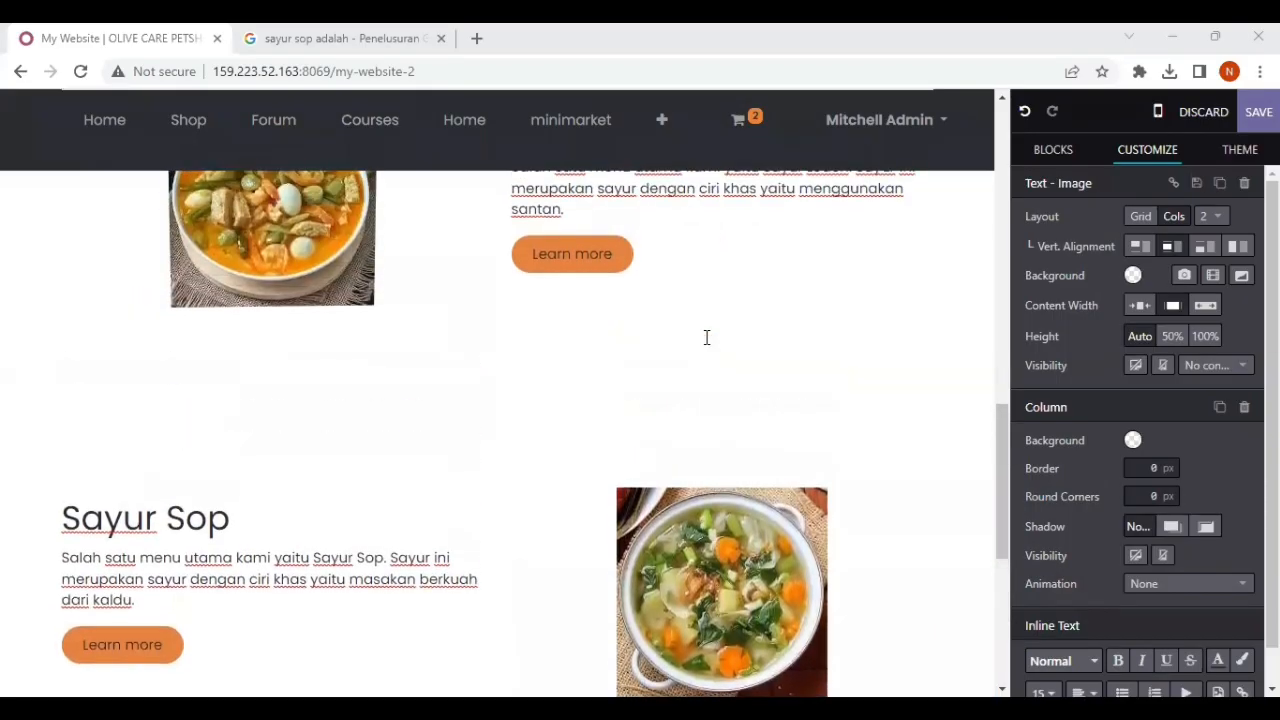
pyautogui.scroll(-2, 406, 543)
pyautogui.scroll(10, 406, 541)
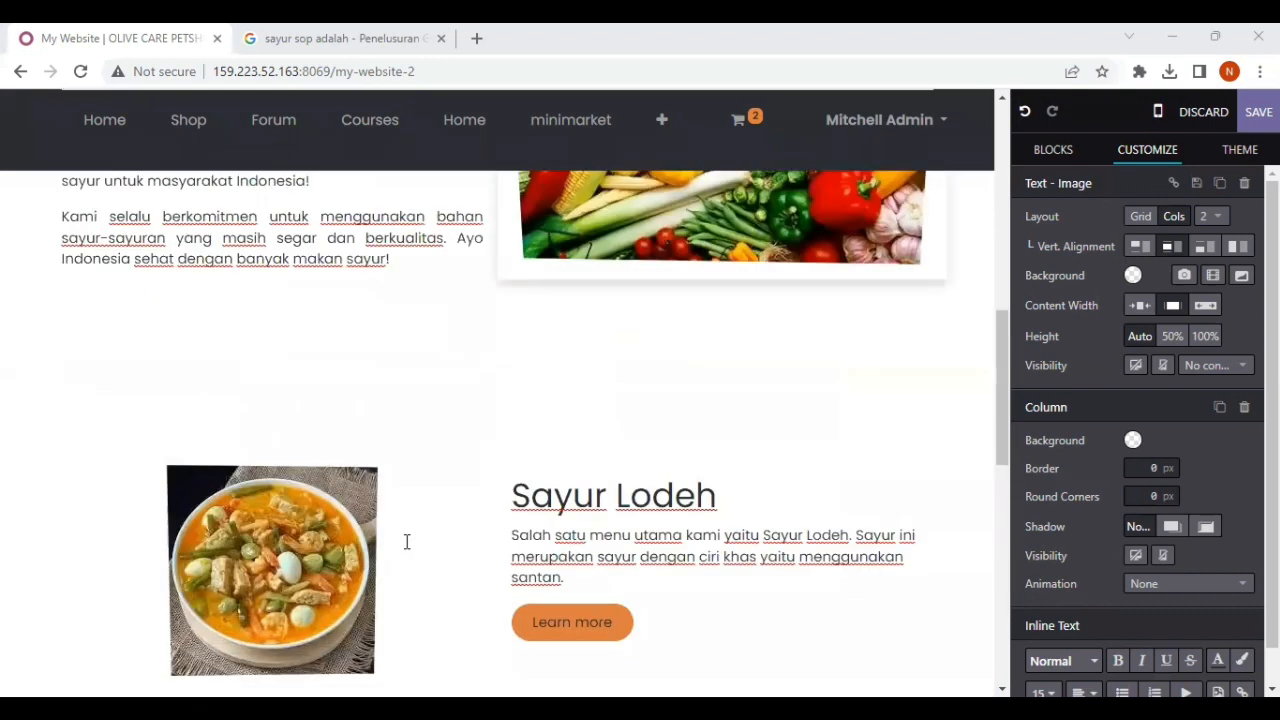
pyautogui.scroll(-10, 406, 541)
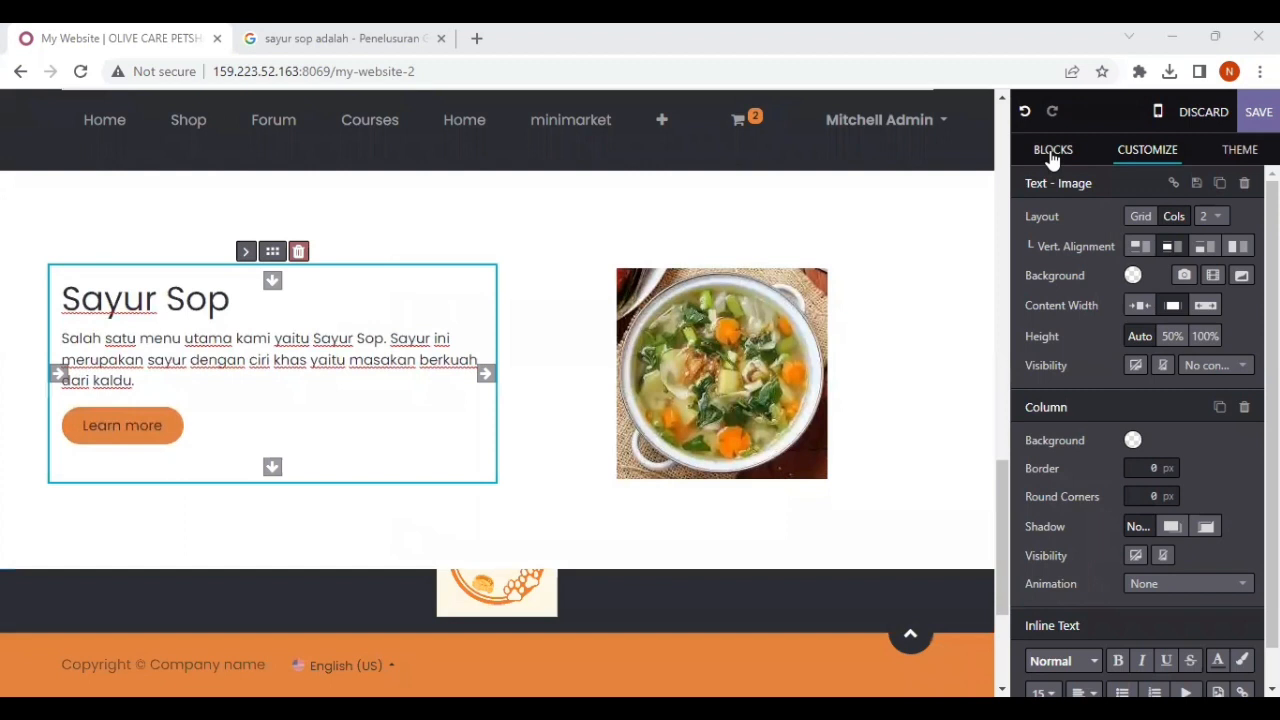
pyautogui.click(1053, 149)
pyautogui.moveTo(789, 568); pyautogui.dragTo(588, 615)
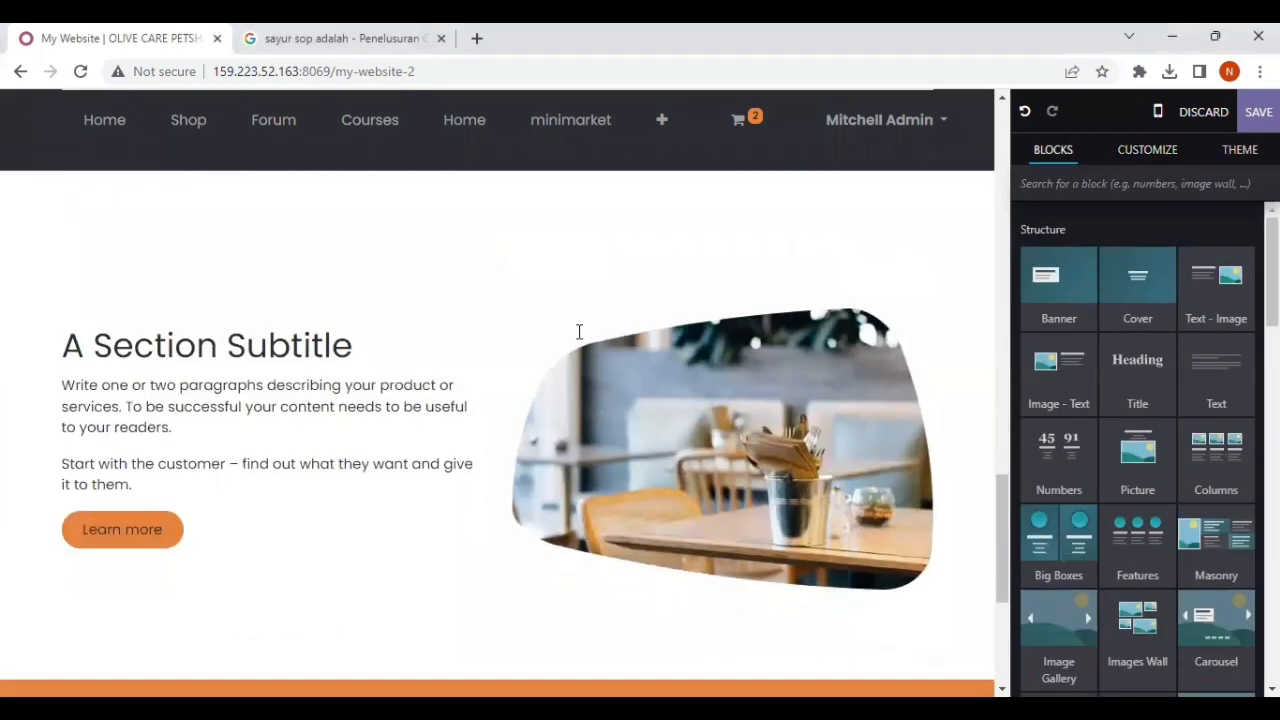
# Step: Move the new block's picture column to the left of its text column
pyautogui.scroll(7, 579, 331)
pyautogui.scroll(-8, 699, 344)
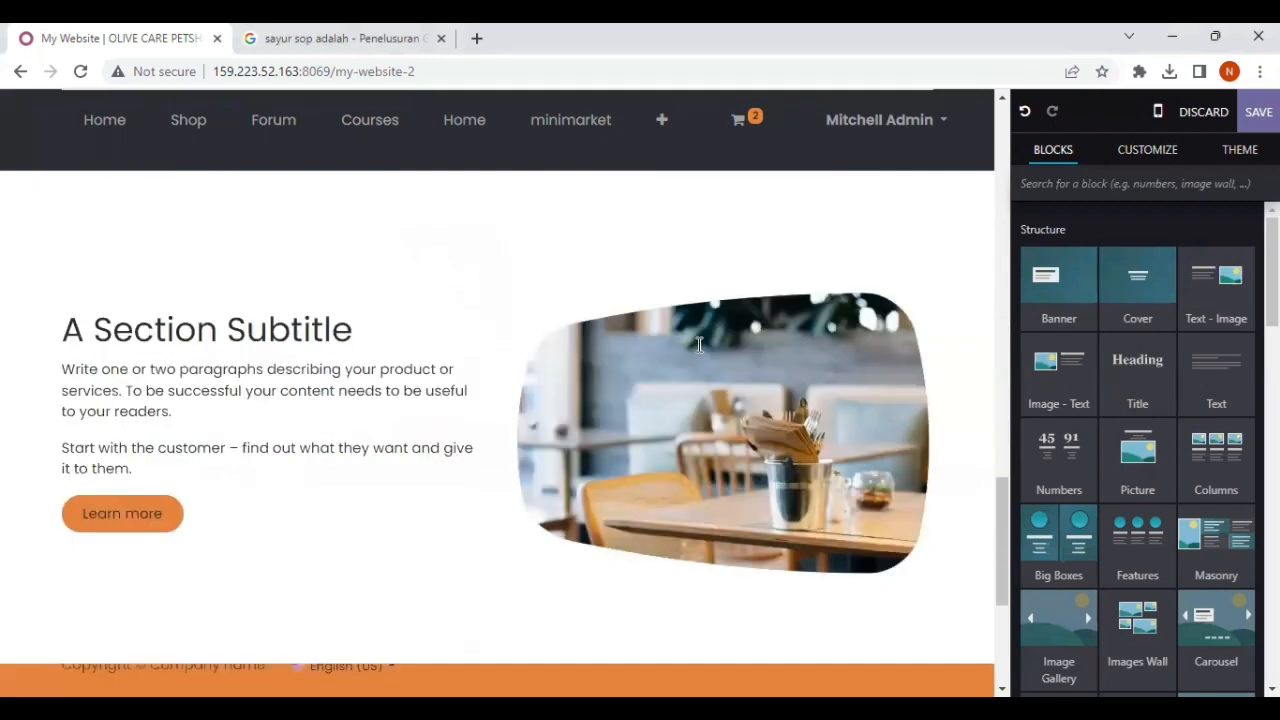
pyautogui.click(721, 423)
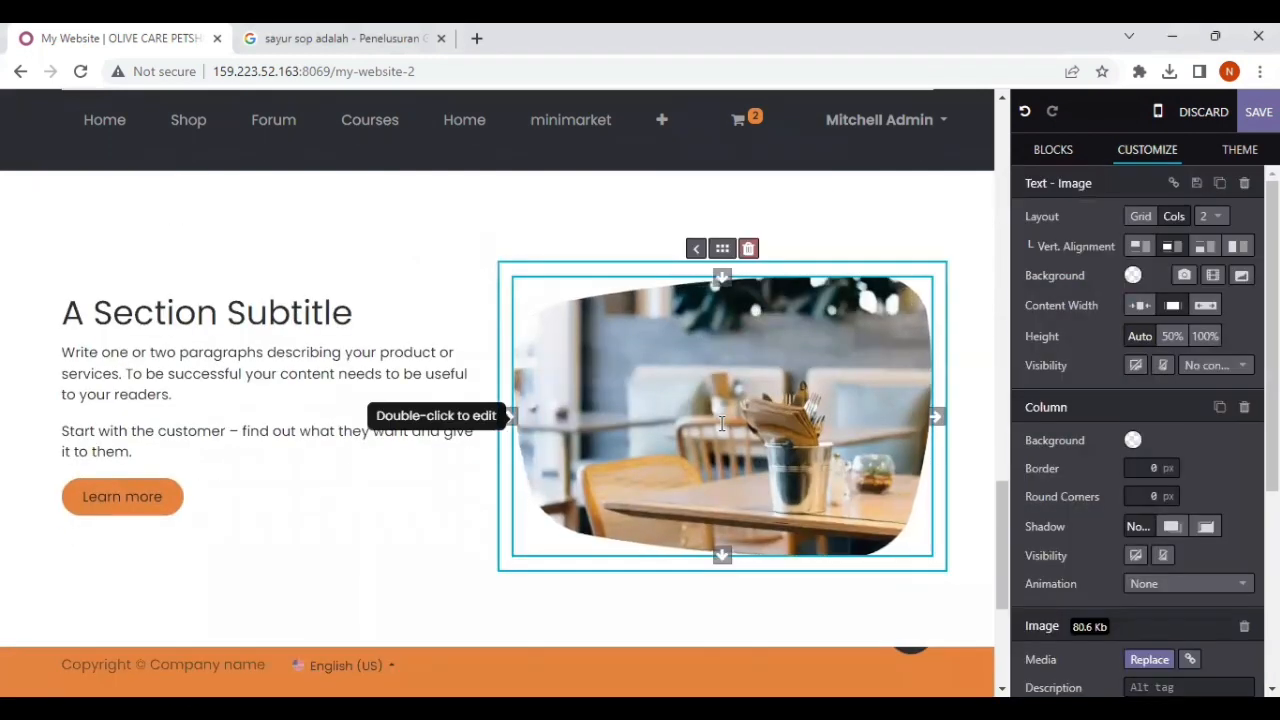
pyautogui.click(697, 250)
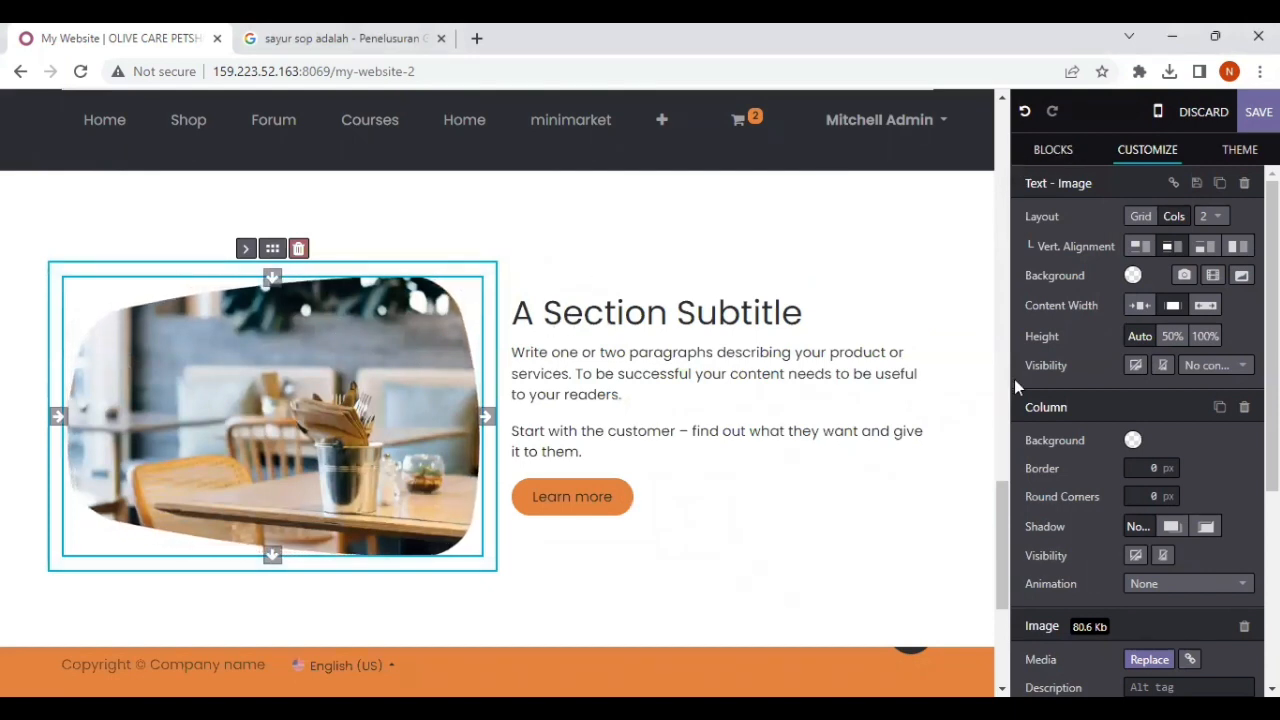
# Step: Replace the fourth block's picture with an upload of the "sayur bening" image from the Downloads folder
pyautogui.click(1150, 660)
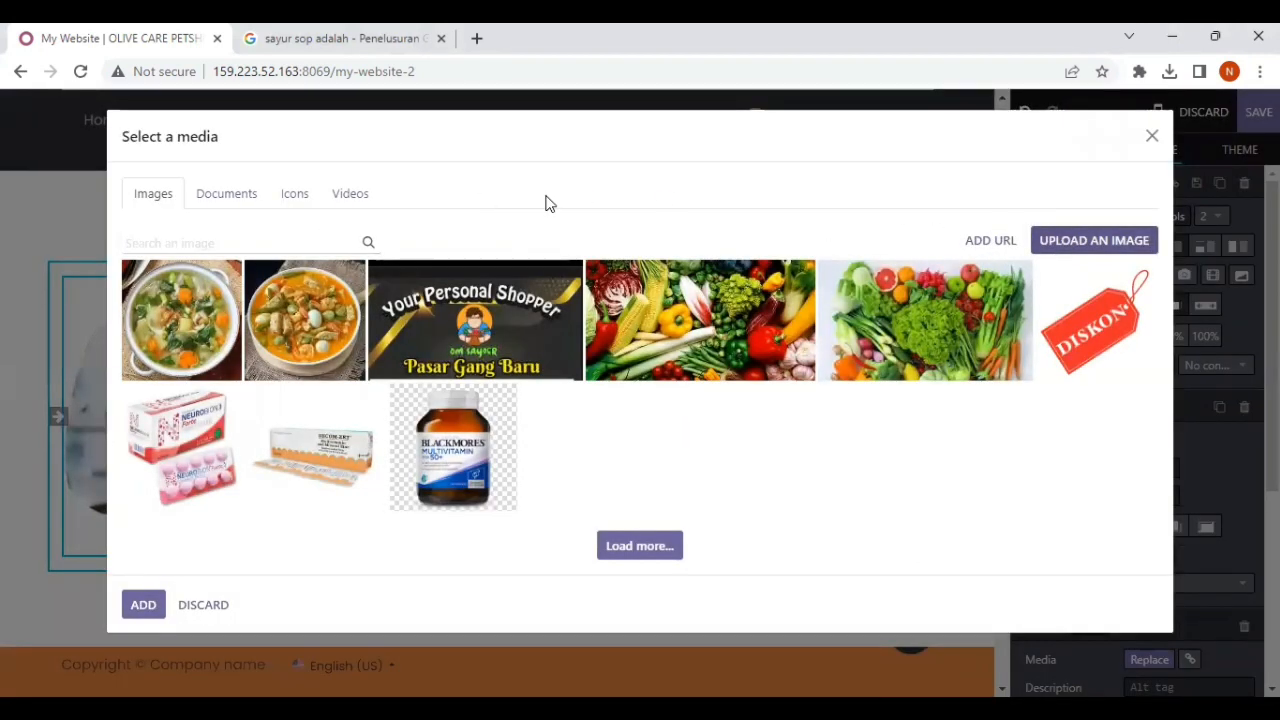
pyautogui.scroll(-2, 240, 281)
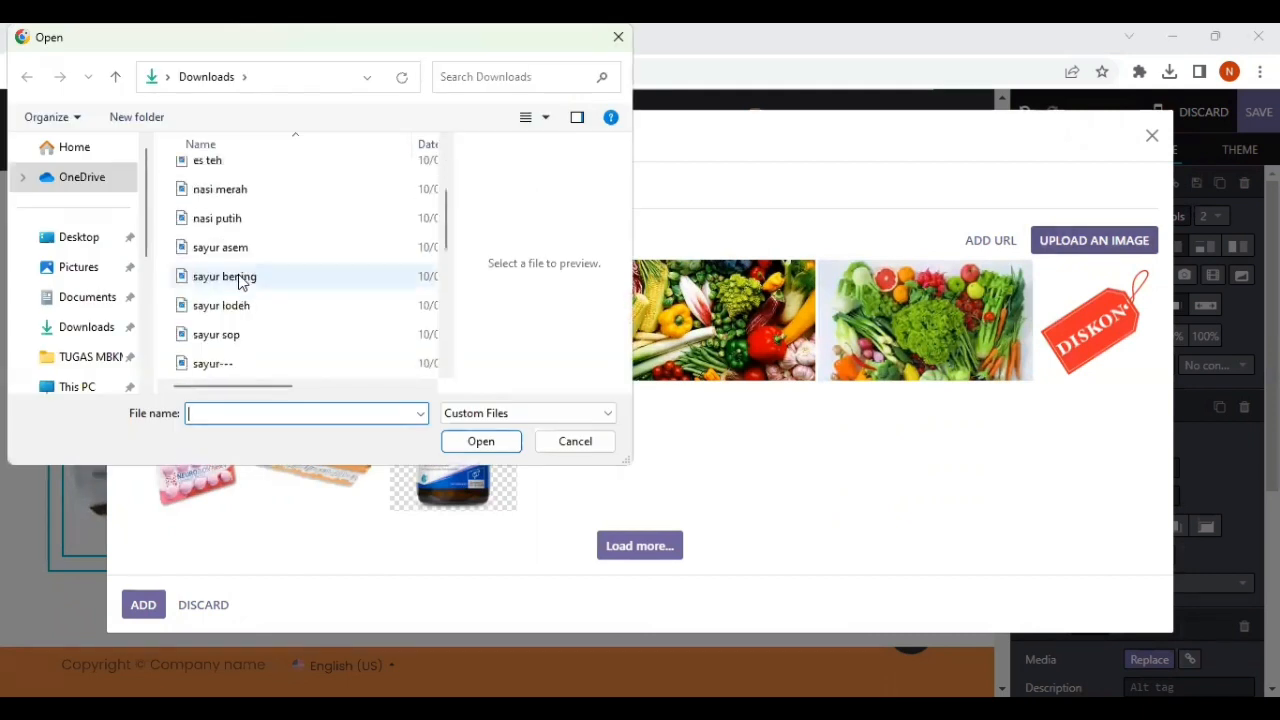
pyautogui.click(250, 279)
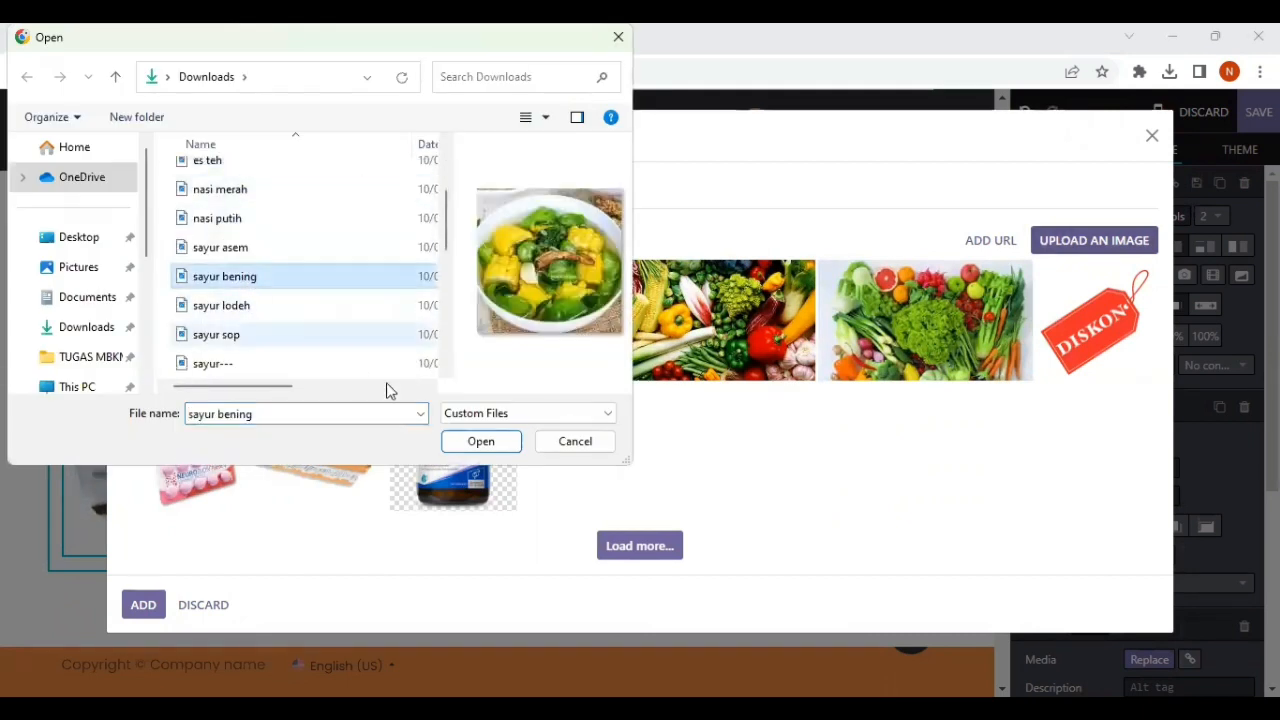
pyautogui.click(477, 445)
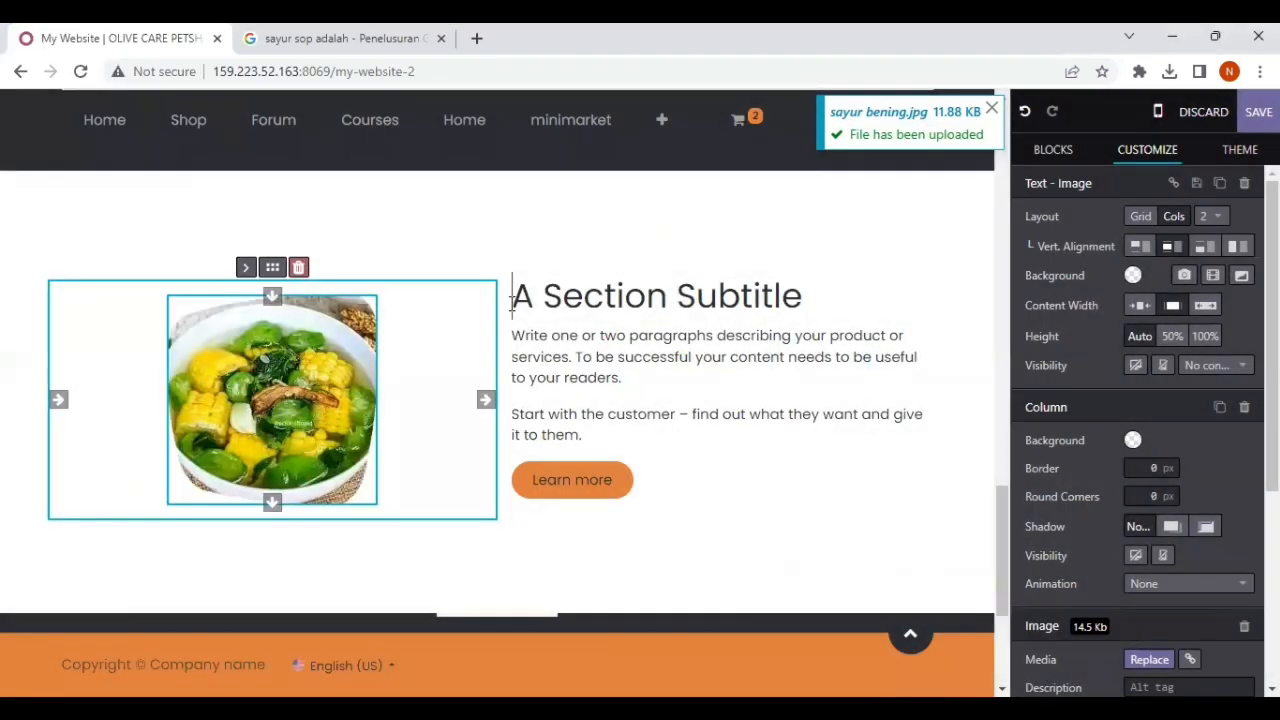
# Step: Replace the subtitle of the fourth Text - Image section with "Sayur Bening"
pyautogui.moveTo(512, 303); pyautogui.dragTo(828, 318)
pyautogui.write('Sayur')
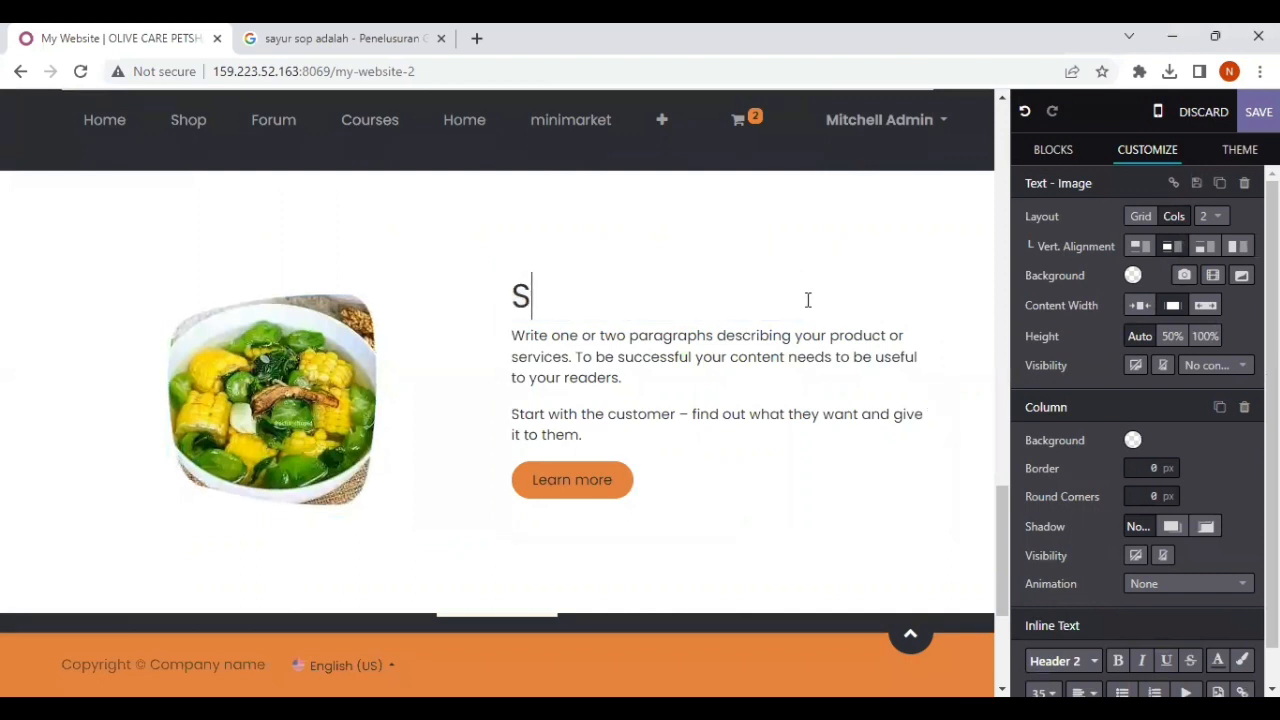
pyautogui.write(' Bening')
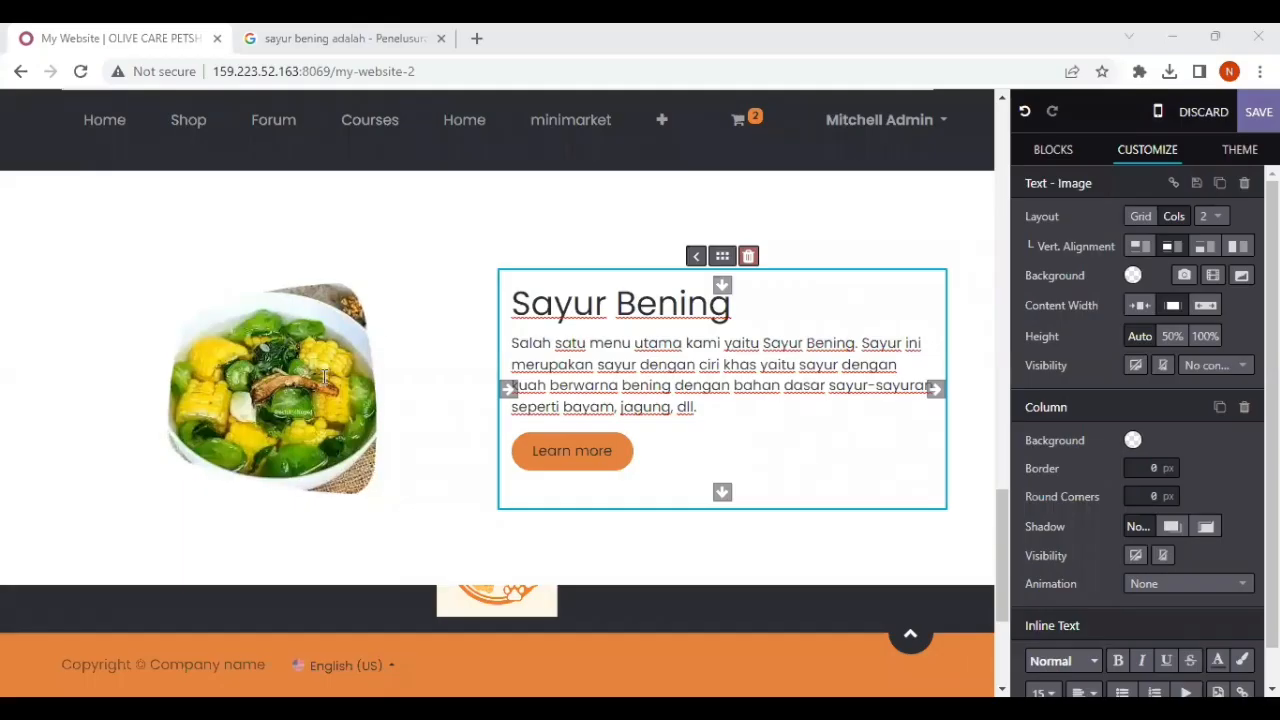
# Step: Change the shape of the Sayur Bening picture to the basic shape Square 1
pyautogui.click(325, 376)
pyautogui.scroll(-2, 1188, 480)
pyautogui.scroll(-2, 1188, 480)
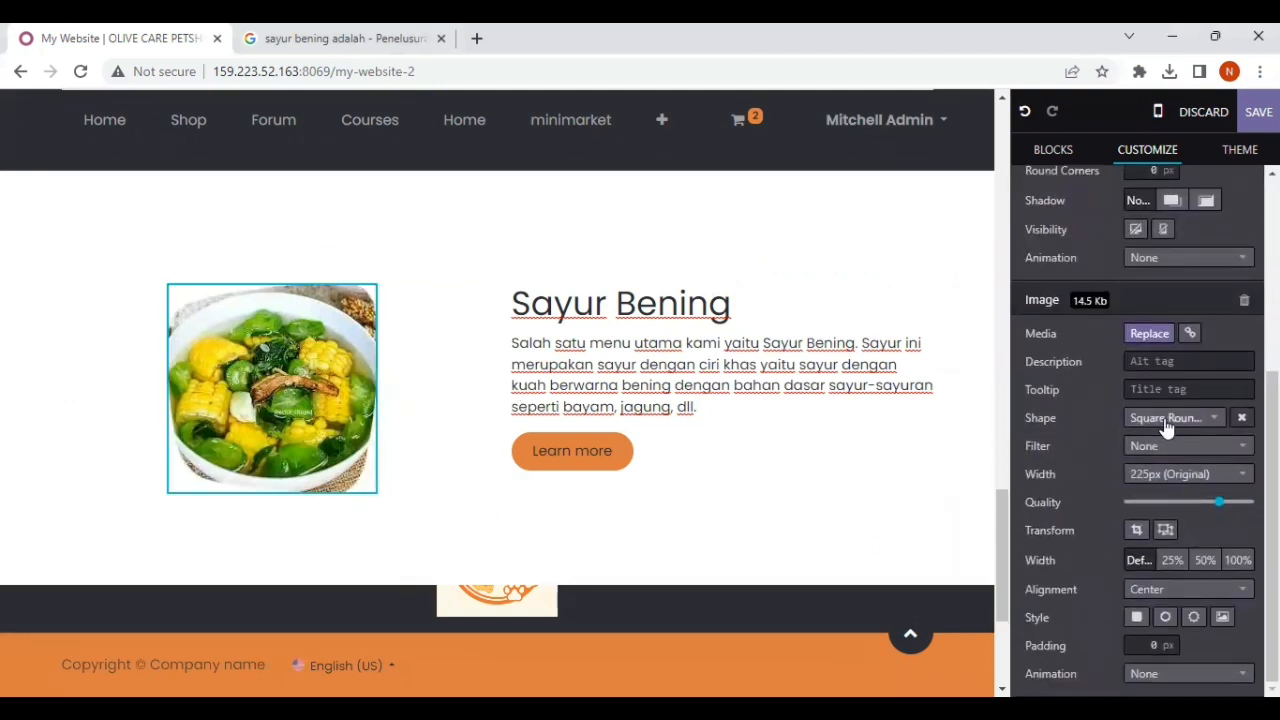
pyautogui.click(1166, 420)
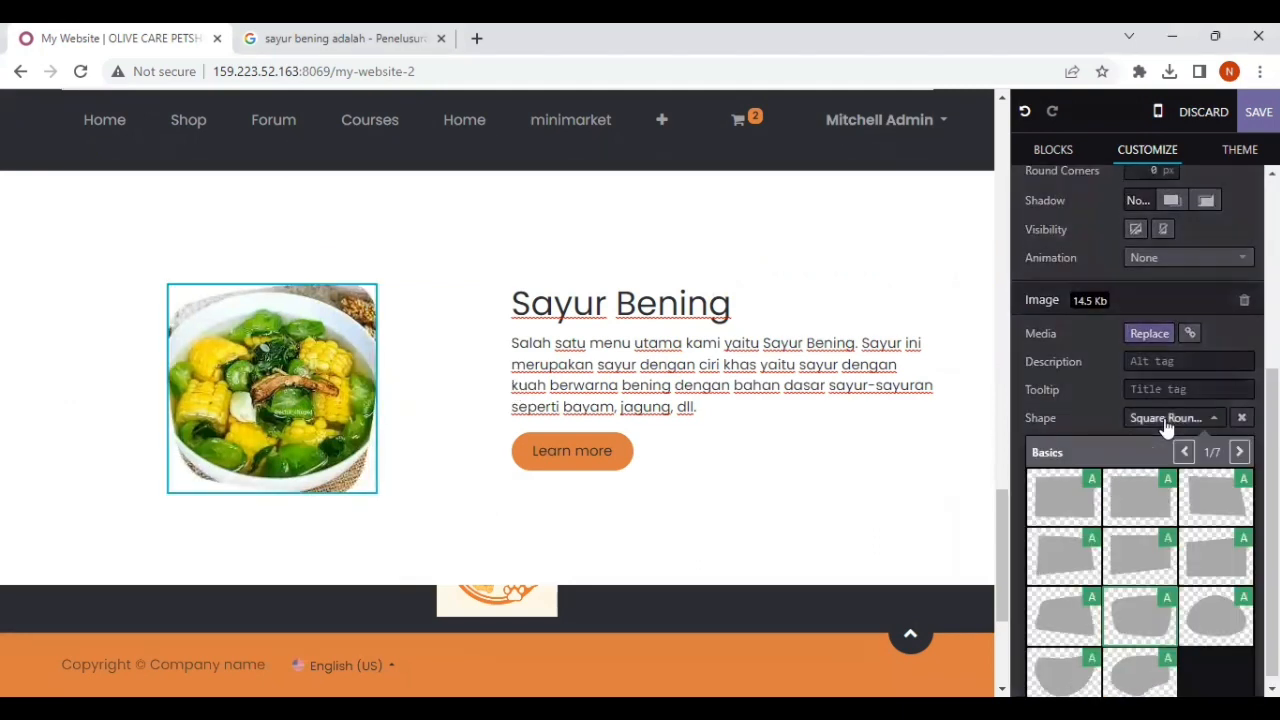
pyautogui.click(1073, 489)
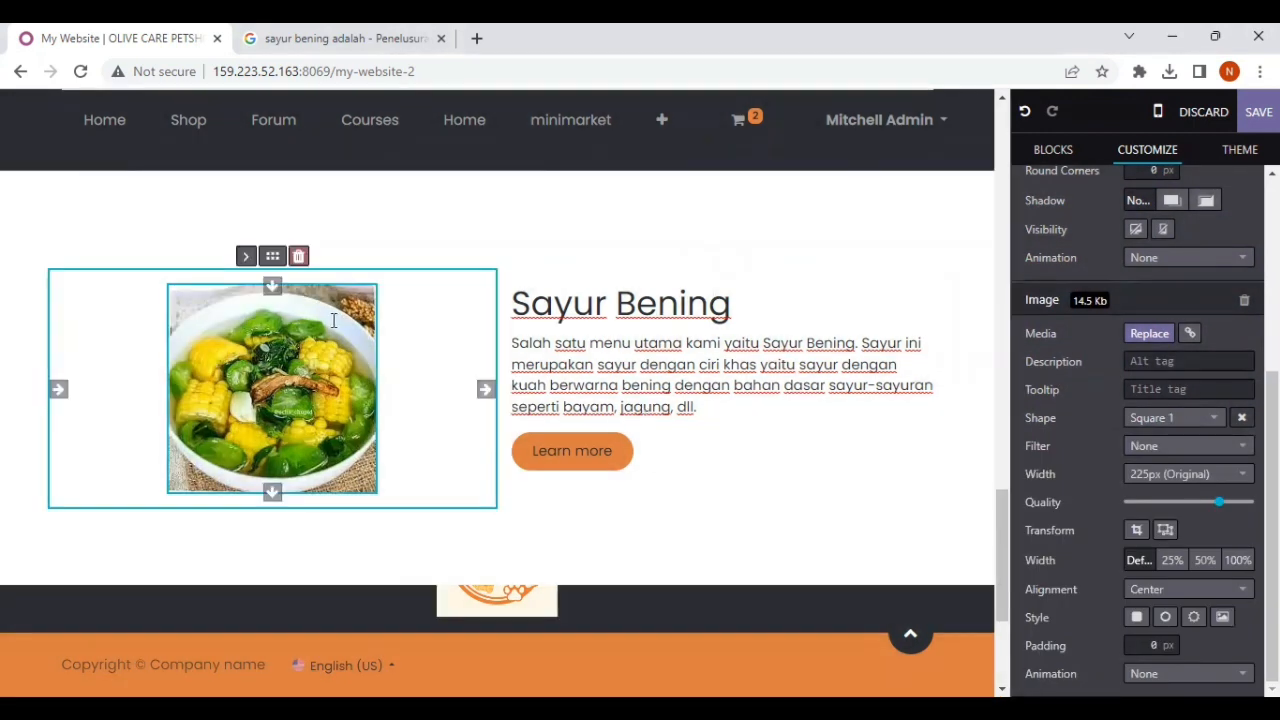
# Step: Review the page layout from the cover through the three vegetable dish sections down to the footer
pyautogui.scroll(10, 334, 320)
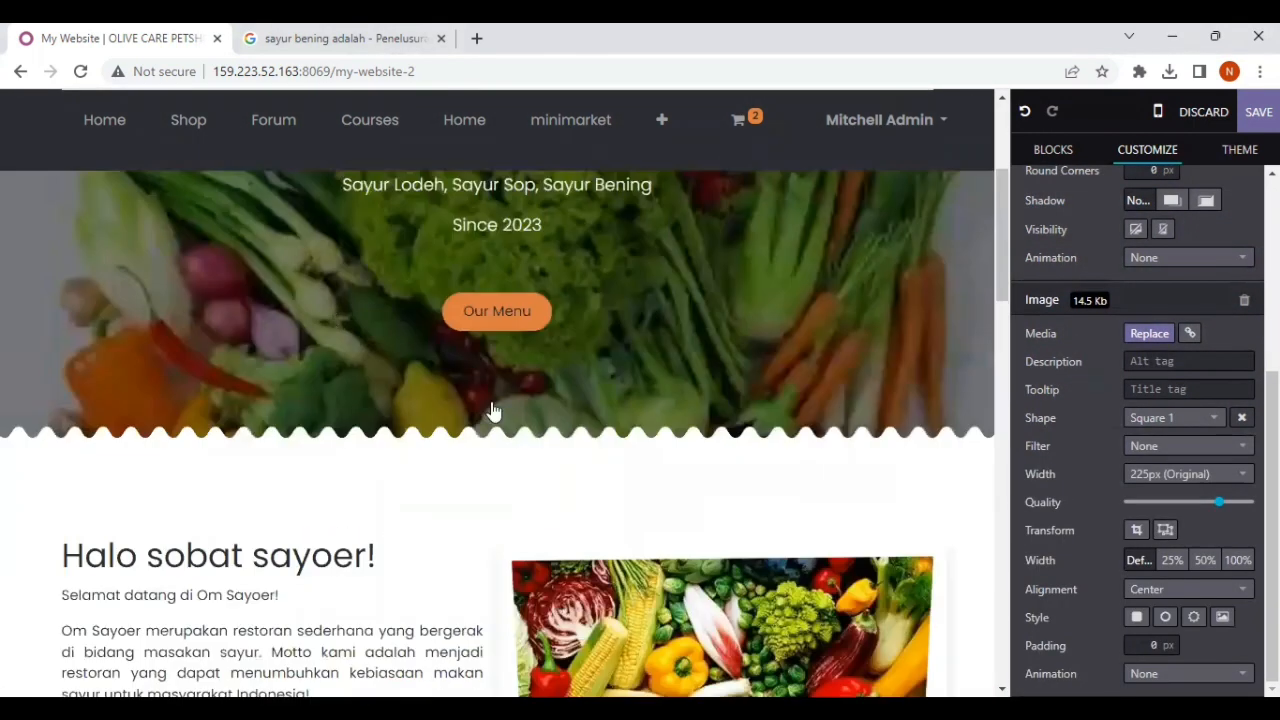
pyautogui.scroll(-2, 493, 410)
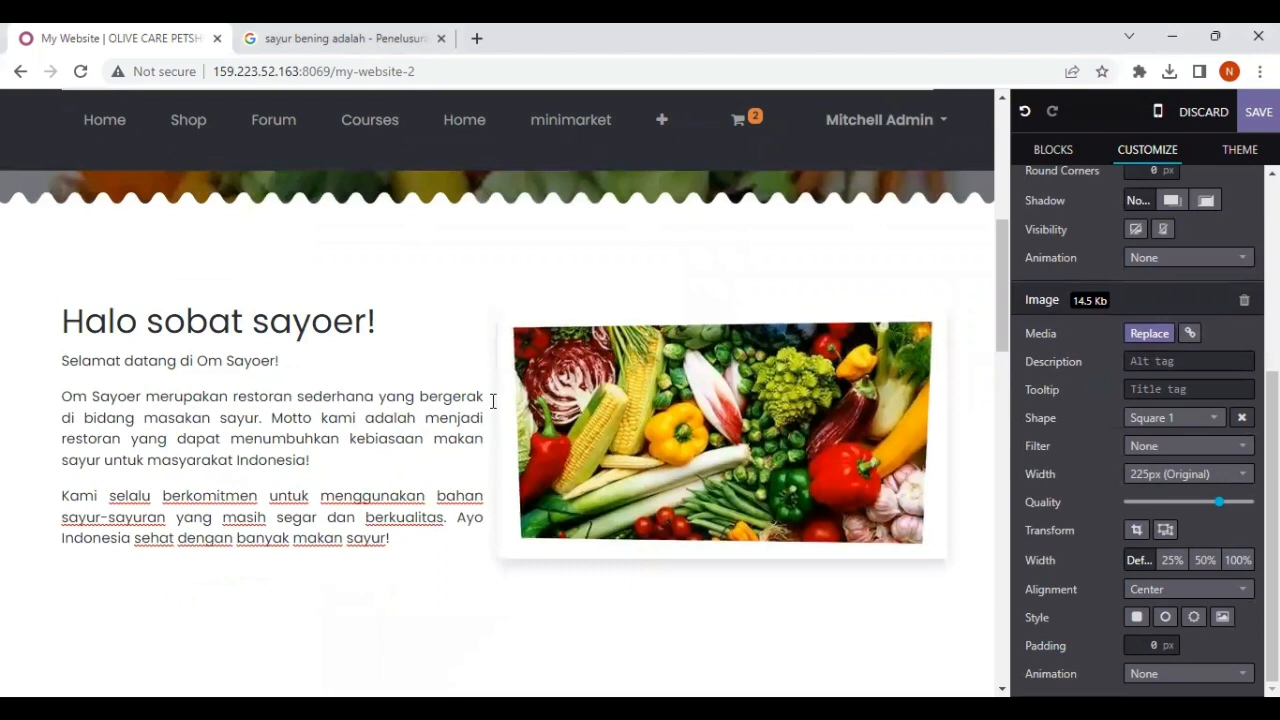
pyautogui.scroll(-2, 687, 399)
pyautogui.scroll(3, 688, 398)
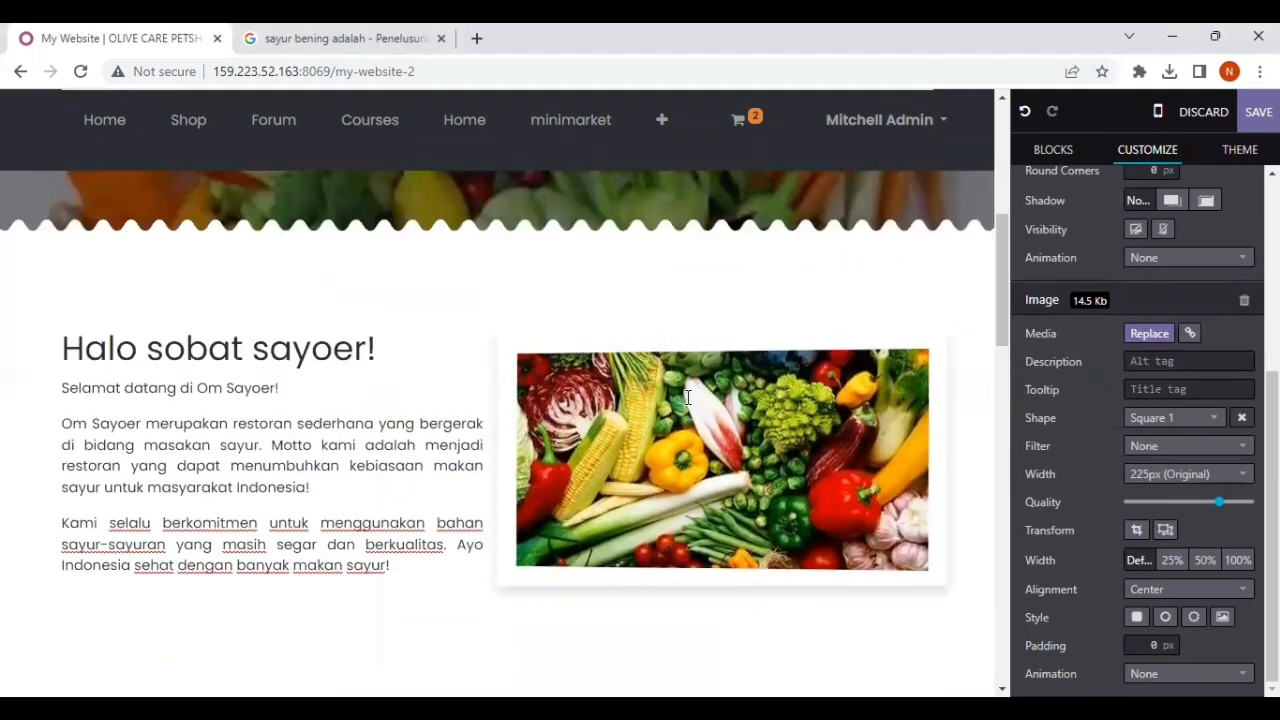
pyautogui.scroll(-8, 687, 397)
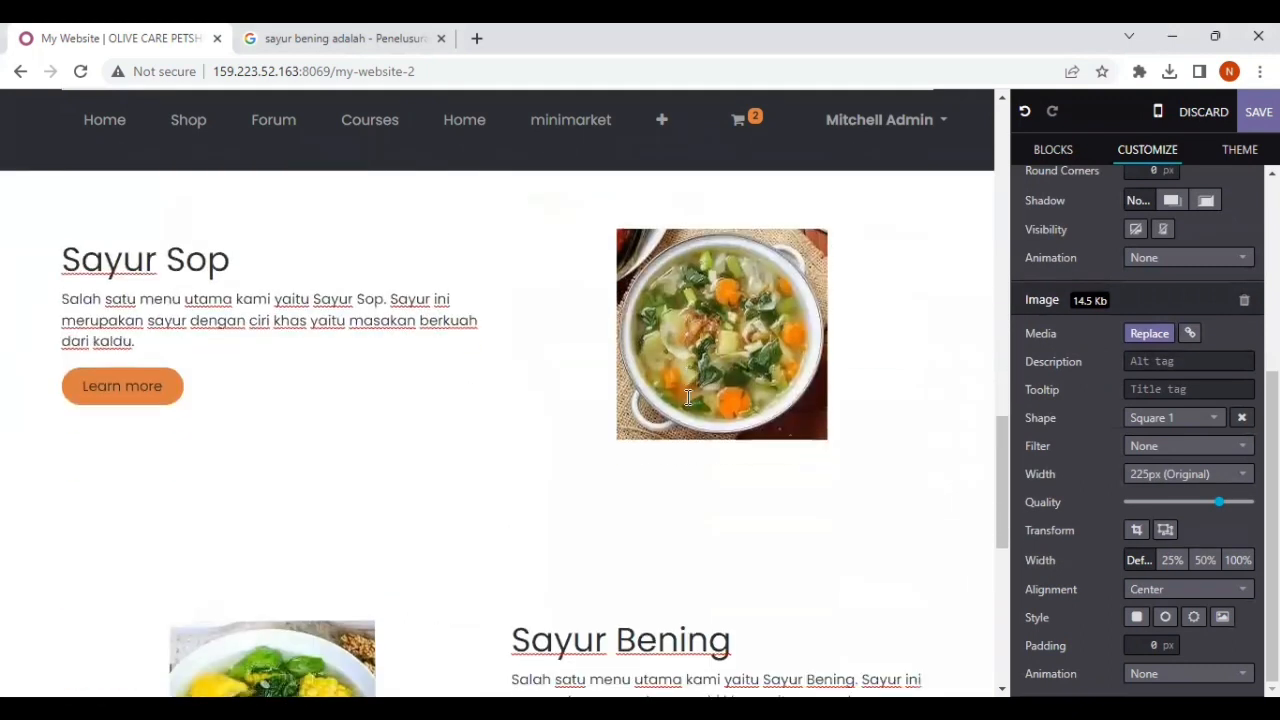
pyautogui.scroll(-6, 688, 398)
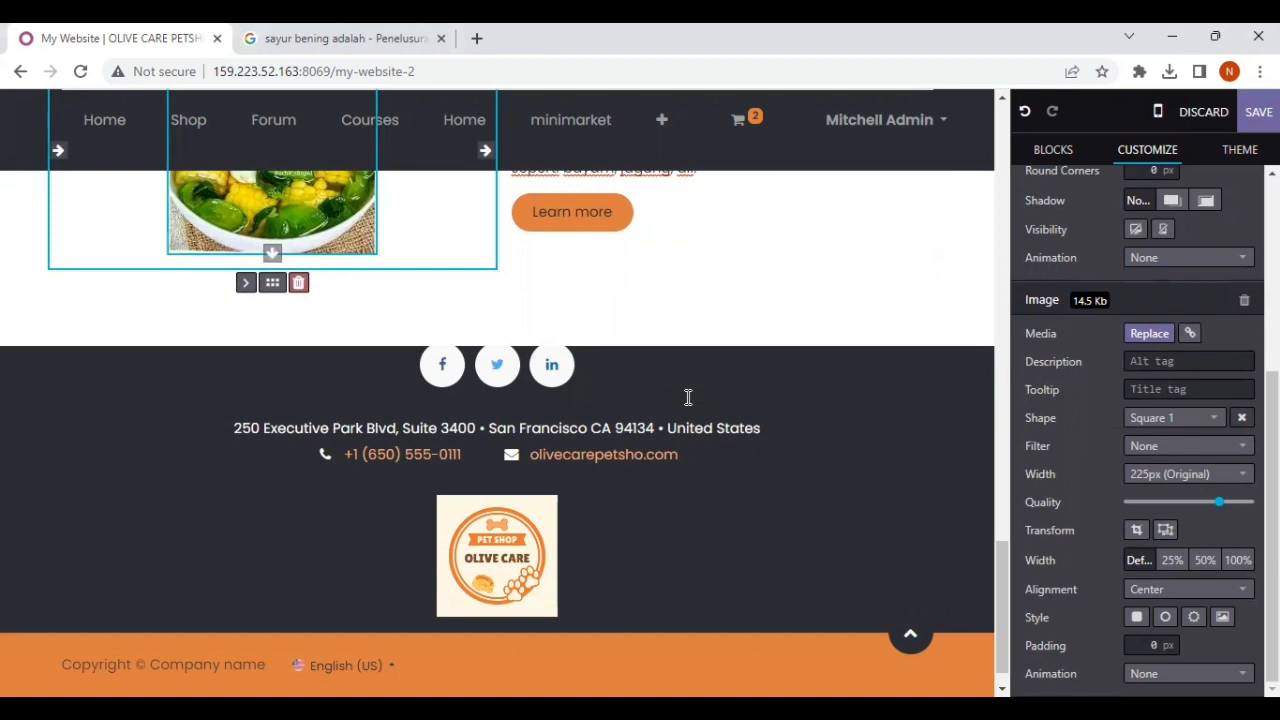
# Step: Add a Pricelist block to the page between the Sayur Bening section and the footer
pyautogui.click(1055, 149)
pyautogui.scroll(-1, 1164, 425)
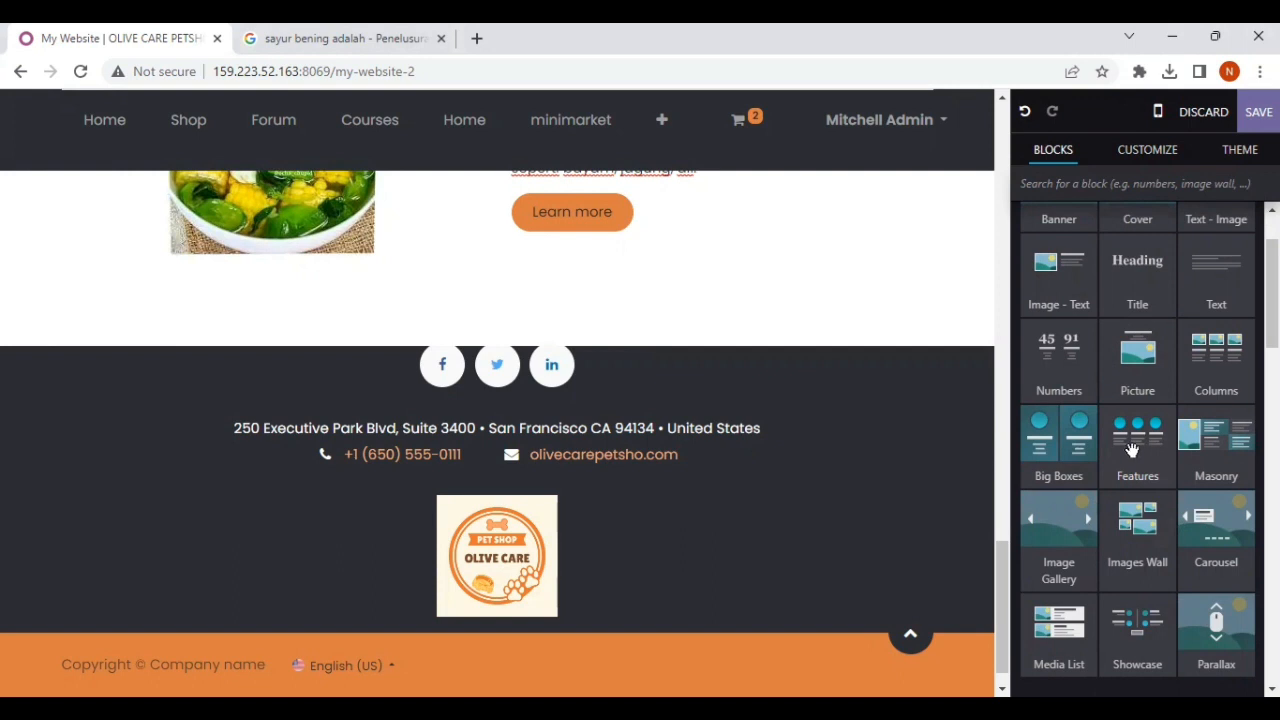
pyautogui.scroll(-1, 1110, 414)
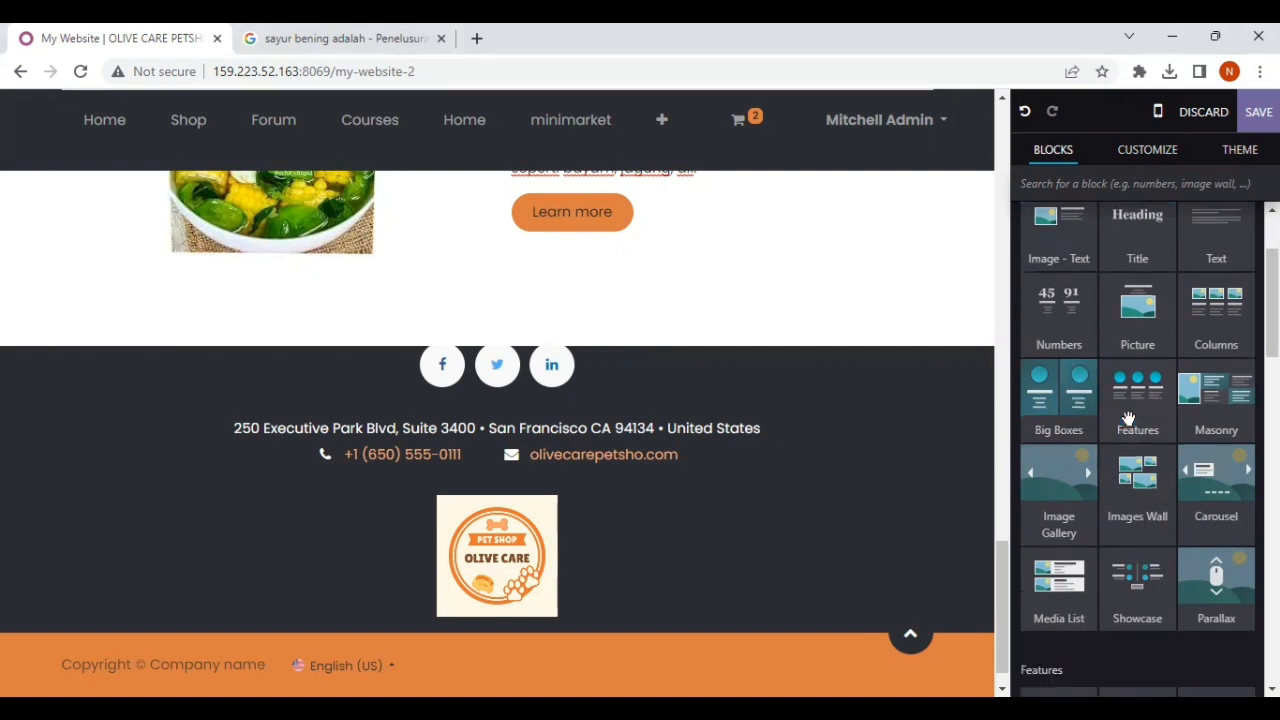
pyautogui.scroll(-1, 1128, 418)
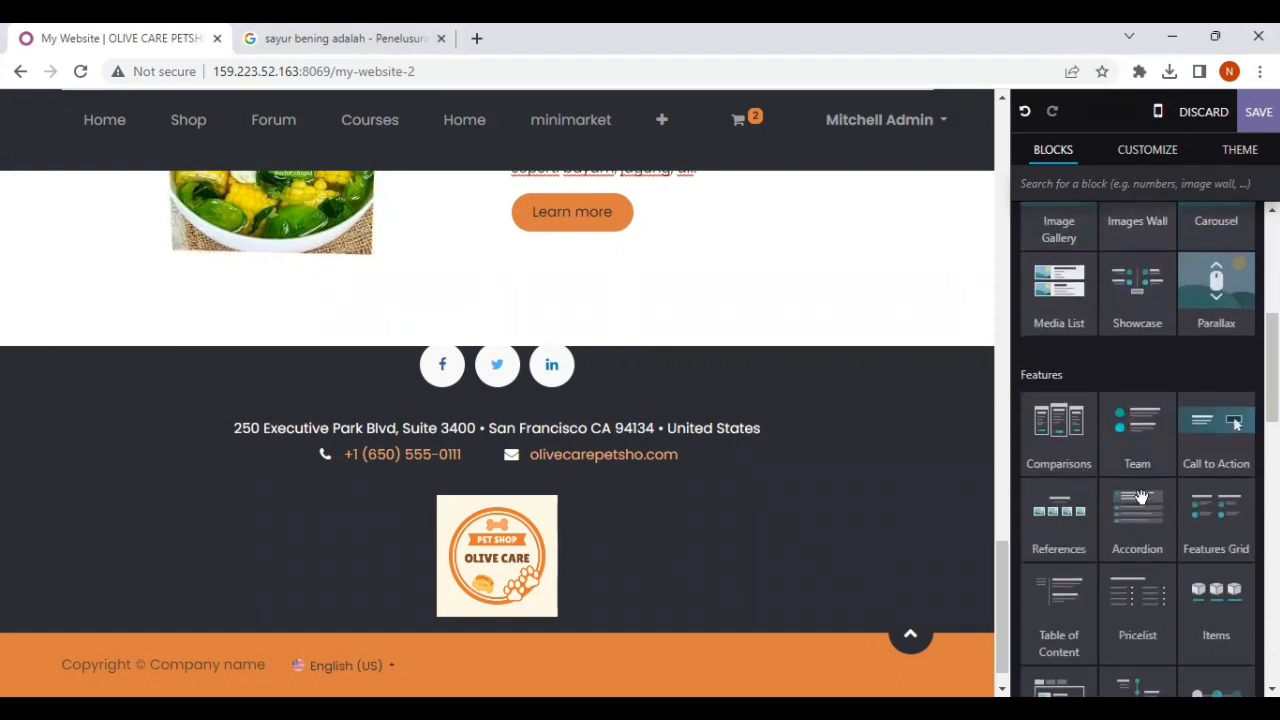
pyautogui.scroll(-2, 1135, 400)
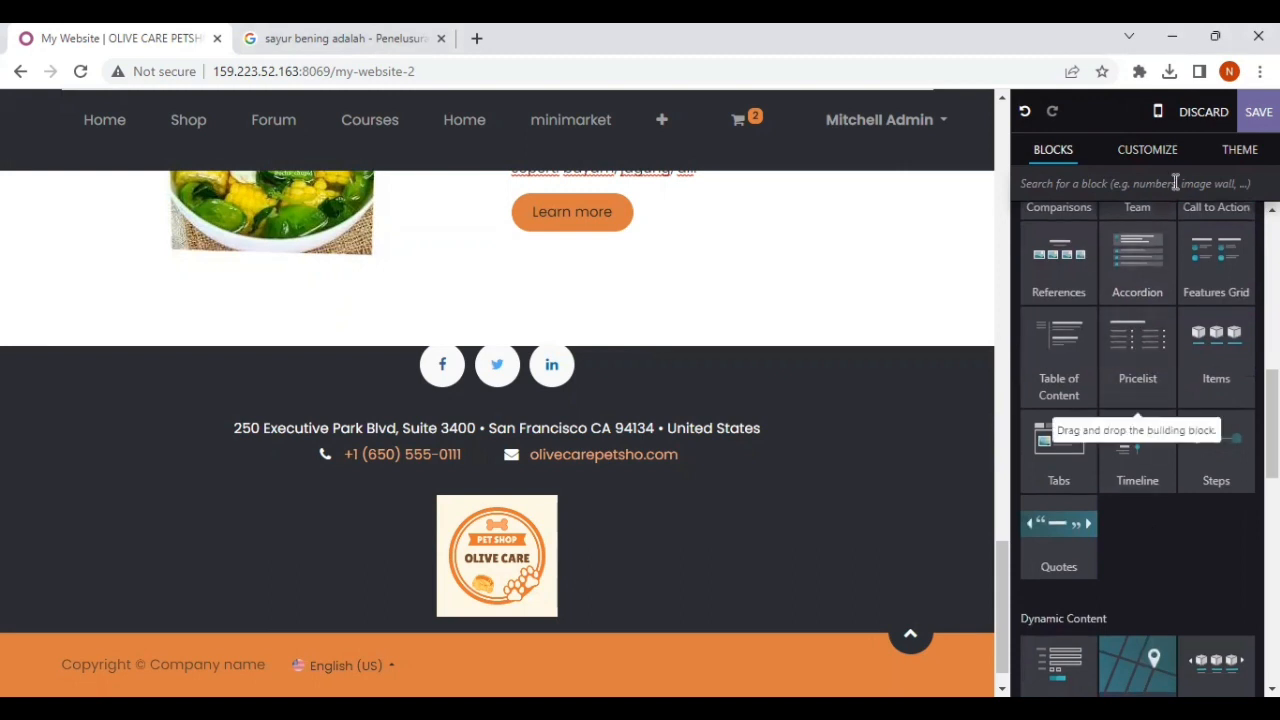
pyautogui.moveTo(1157, 371); pyautogui.dragTo(837, 497)
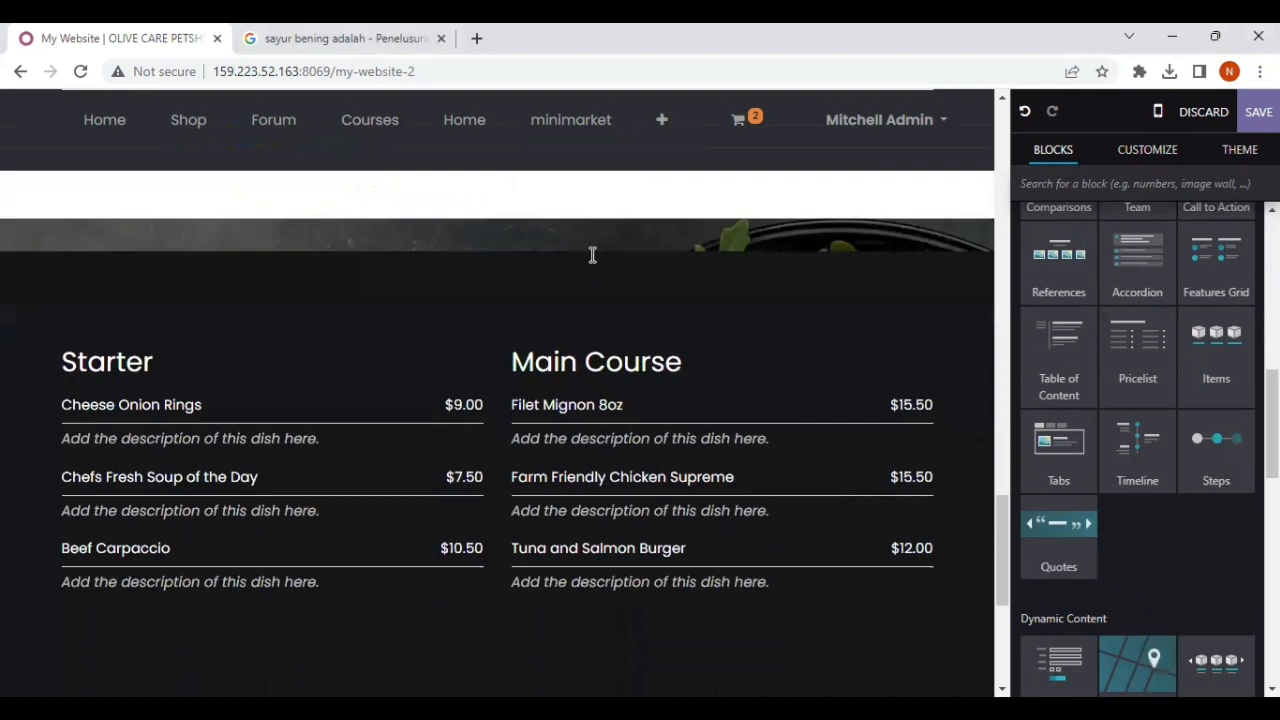
# Step: Review the new Pricelist block between the Sayur Bening section and the footer
pyautogui.scroll(4, 563, 414)
pyautogui.scroll(-3, 563, 414)
pyautogui.scroll(8, 563, 414)
pyautogui.scroll(5, 564, 414)
pyautogui.scroll(-12, 564, 414)
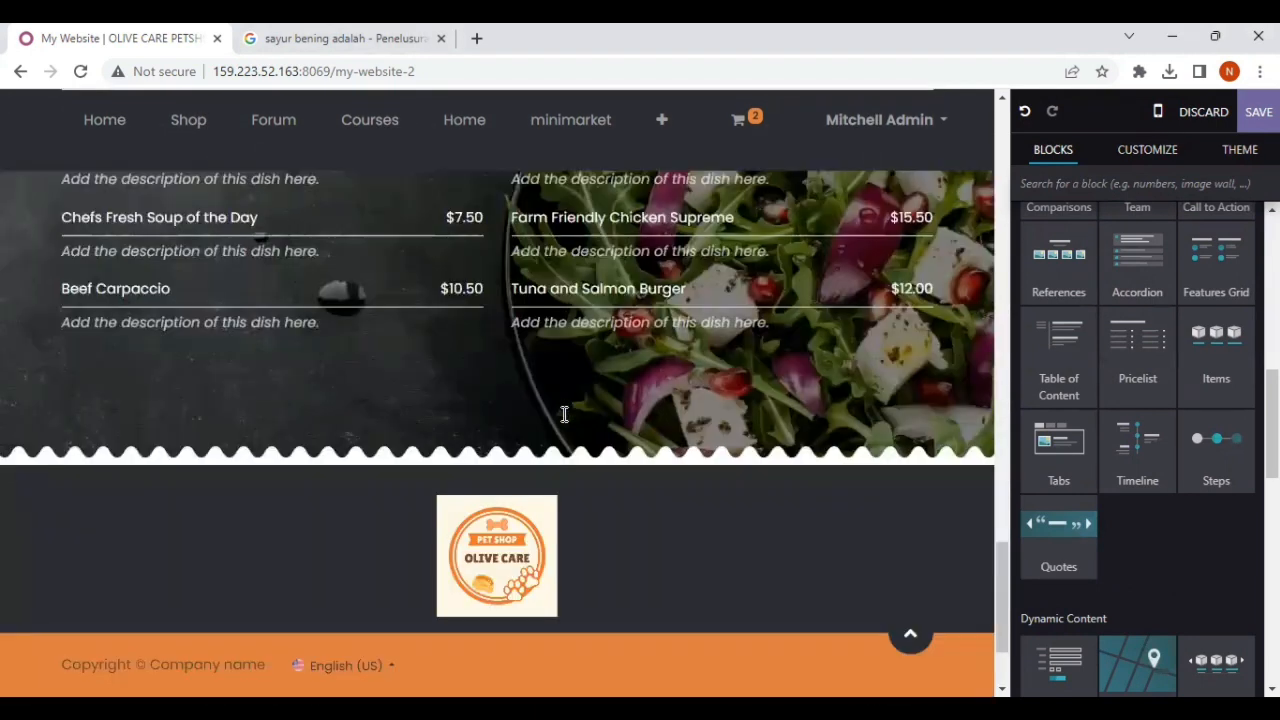
pyautogui.scroll(2, 564, 414)
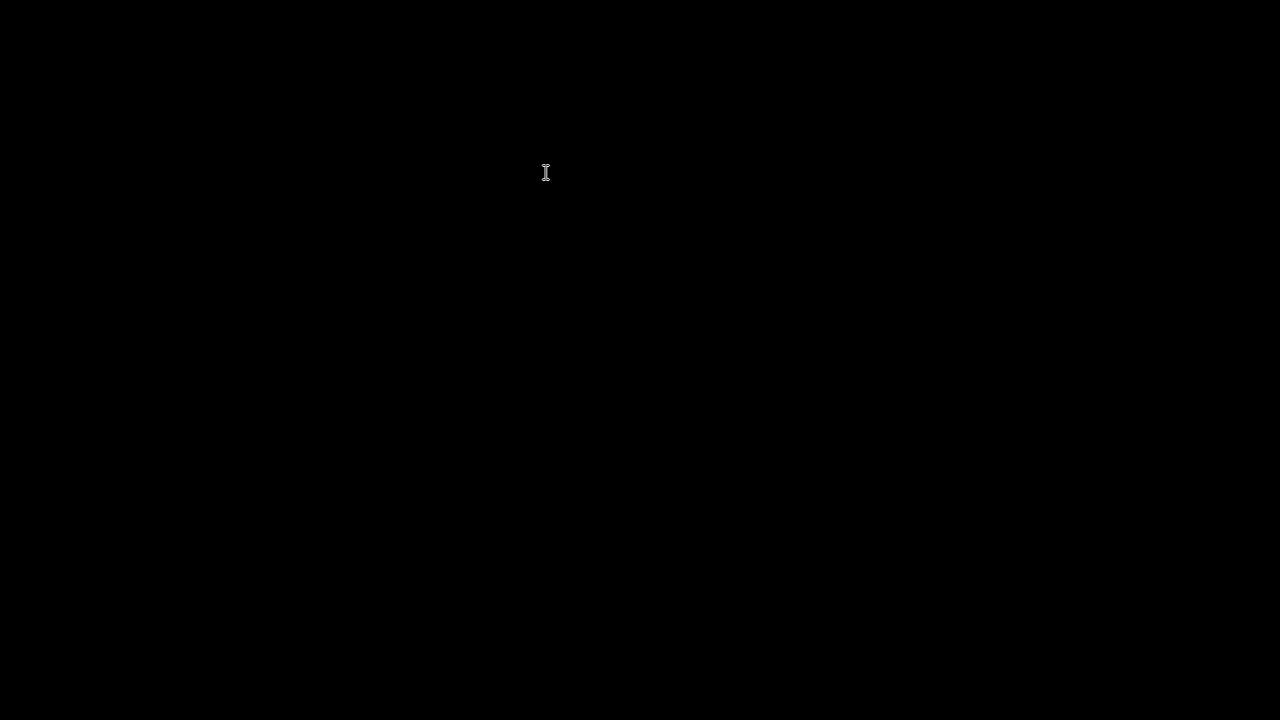
pyautogui.scroll(3, 628, 318)
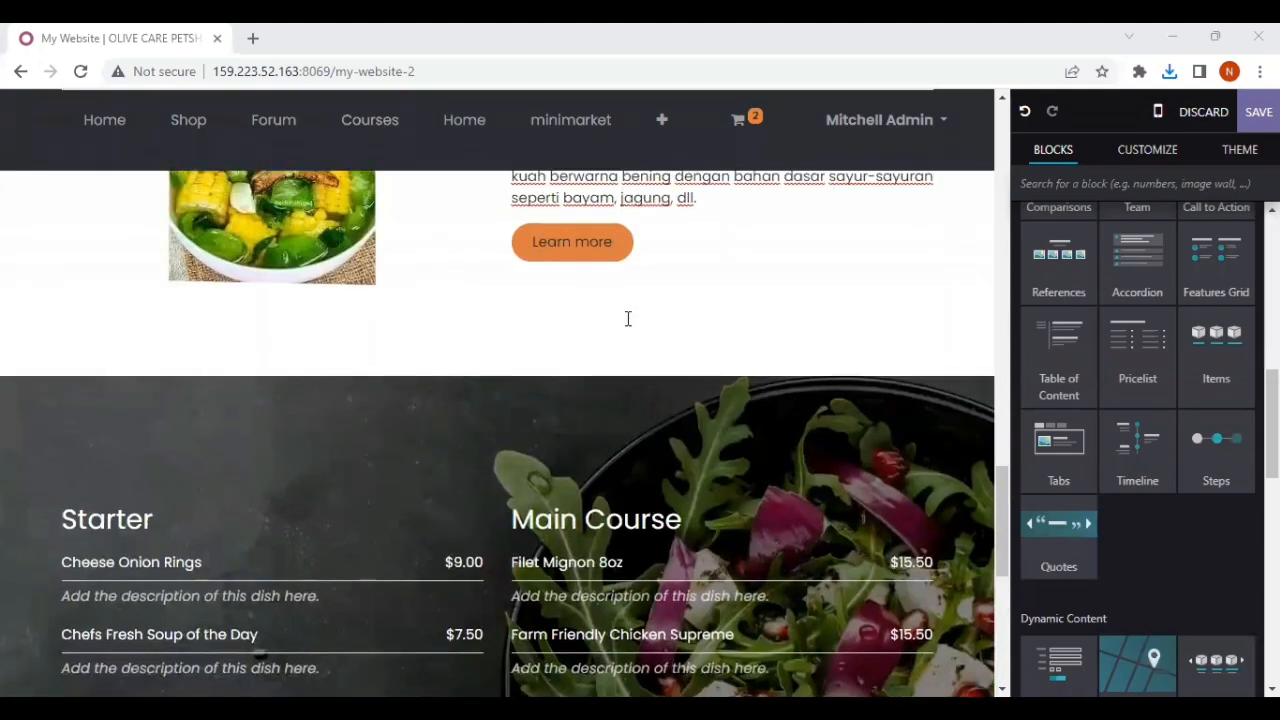
pyautogui.scroll(1, 628, 318)
pyautogui.scroll(-2, 527, 376)
# Step: Preview the sayurrr, sayur--- and sayur-sayuran files in Downloads as a replacement background image for the Pricelist block
pyautogui.click(515, 378)
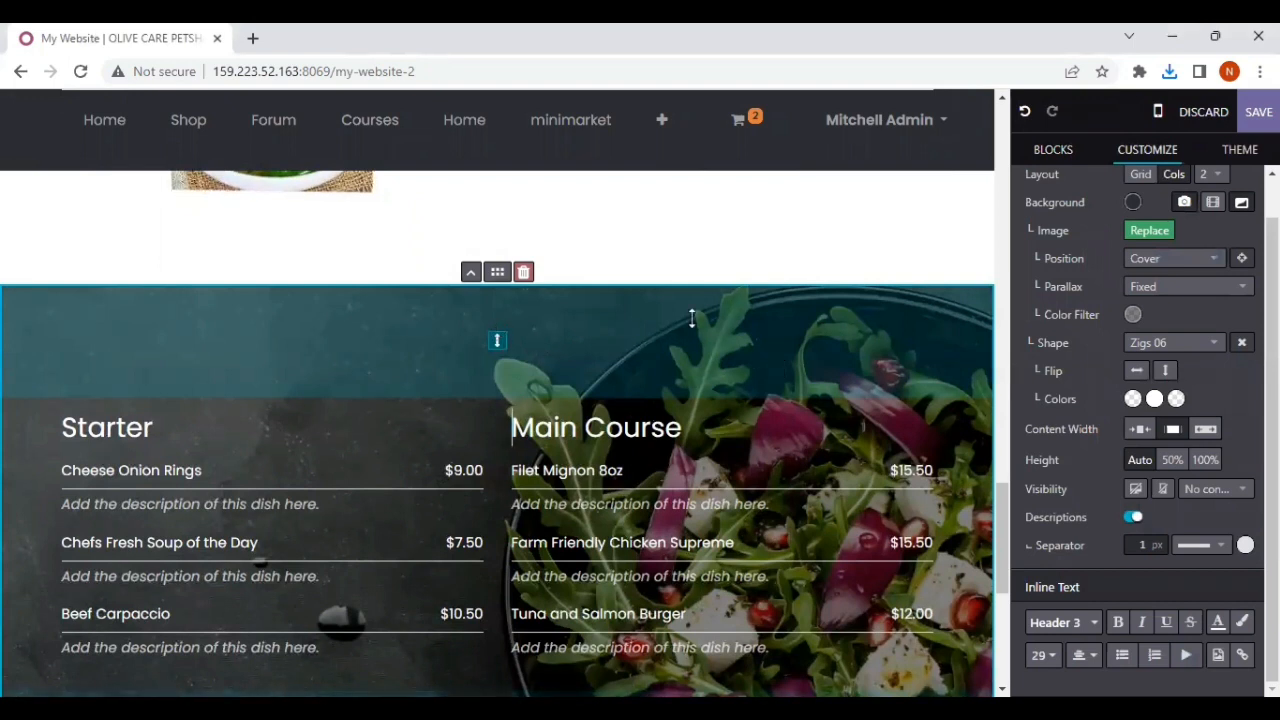
pyautogui.scroll(1, 1095, 312)
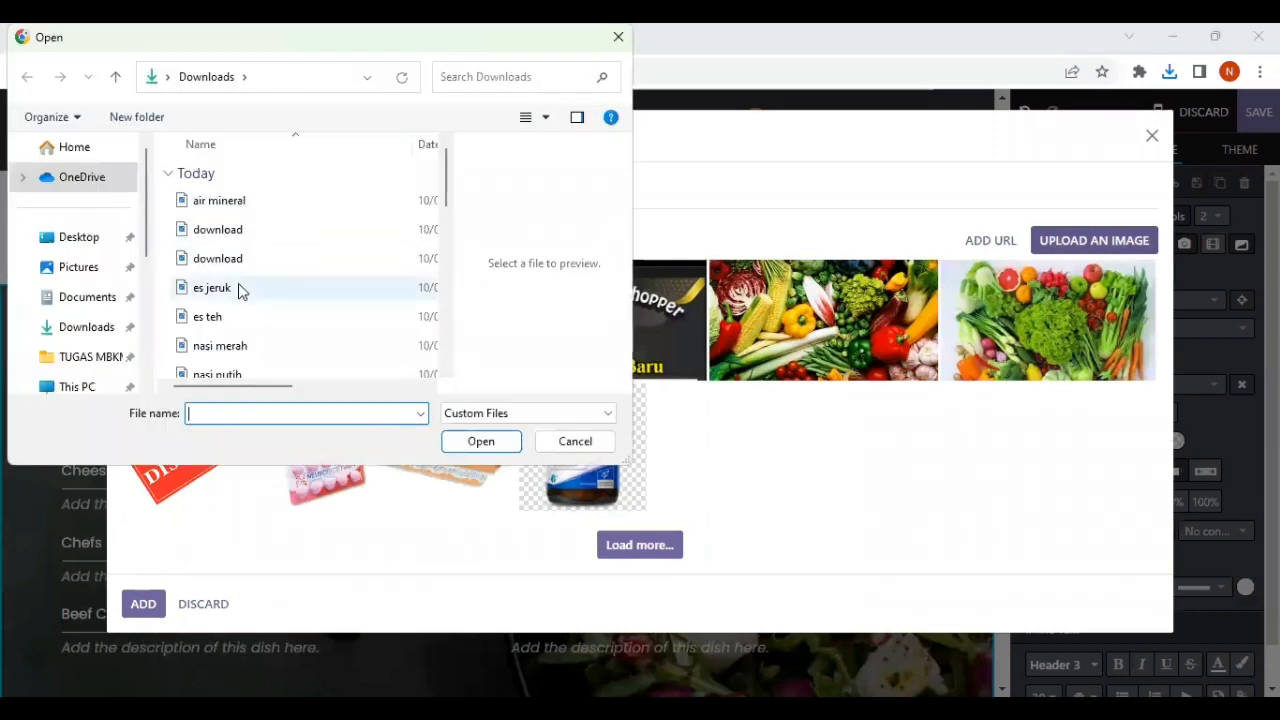
pyautogui.scroll(-1, 245, 320)
pyautogui.scroll(-1, 245, 320)
pyautogui.scroll(-2, 240, 338)
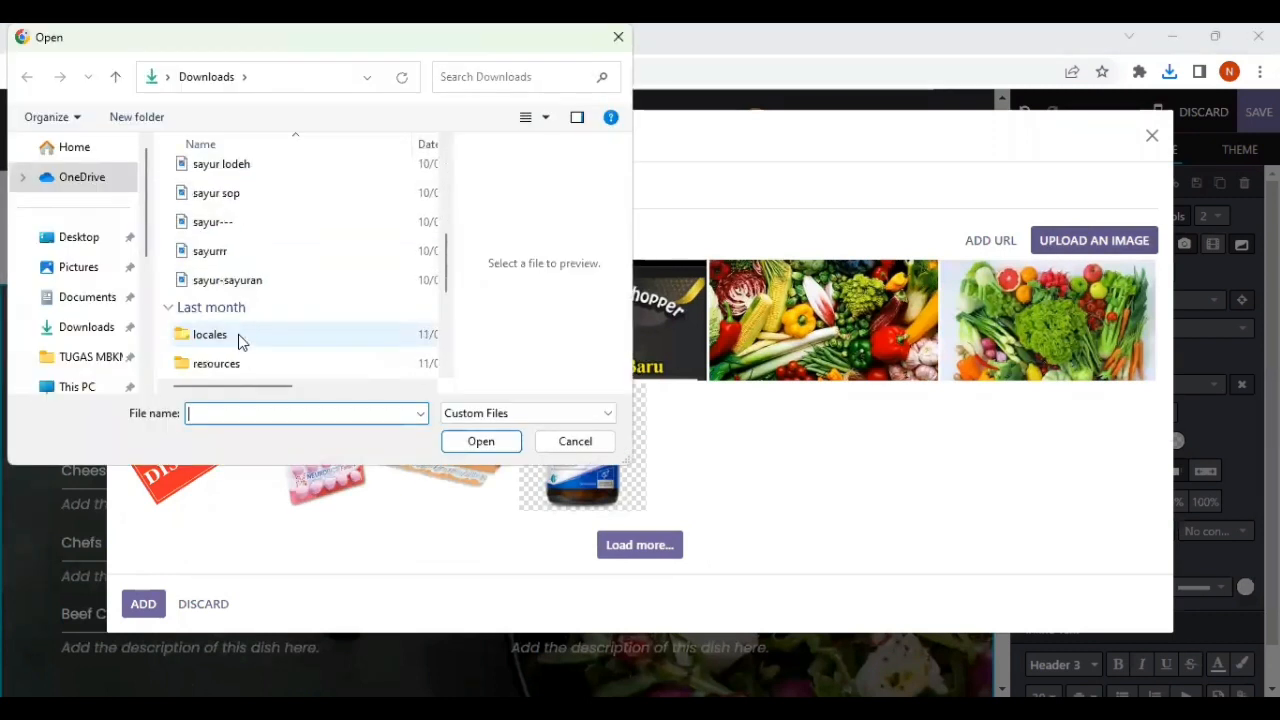
pyautogui.click(246, 252)
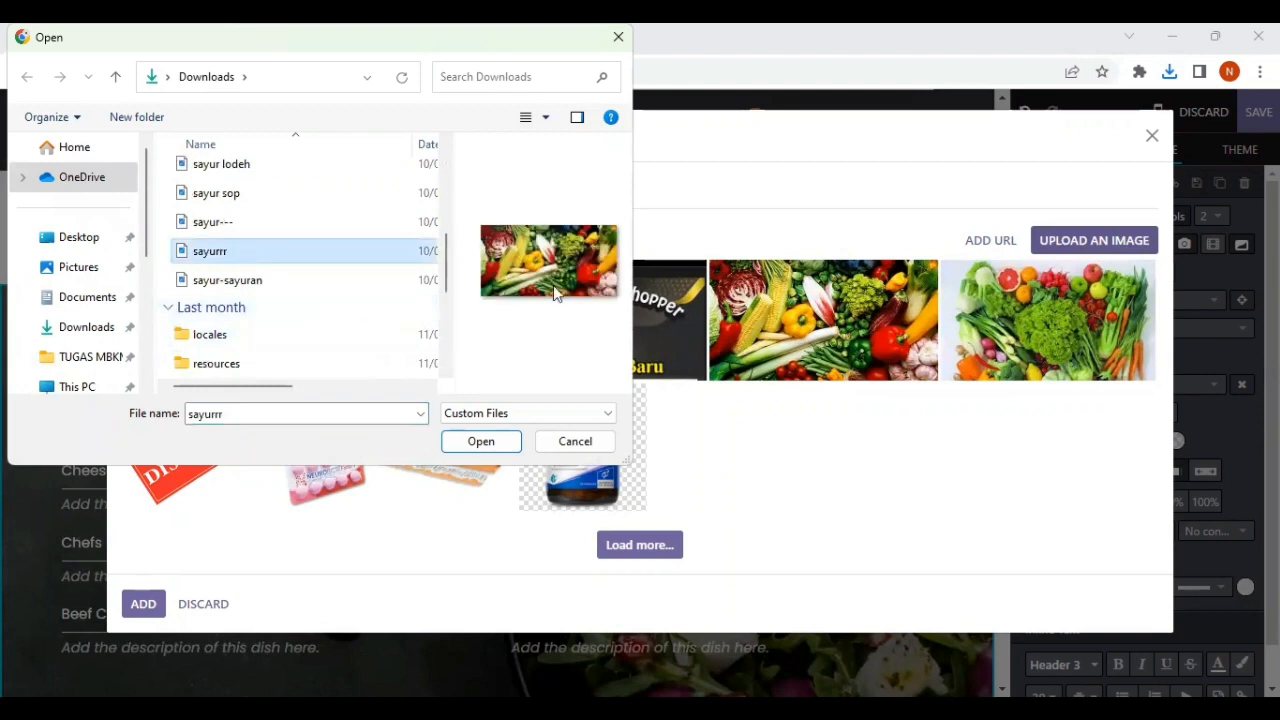
pyautogui.click(243, 220)
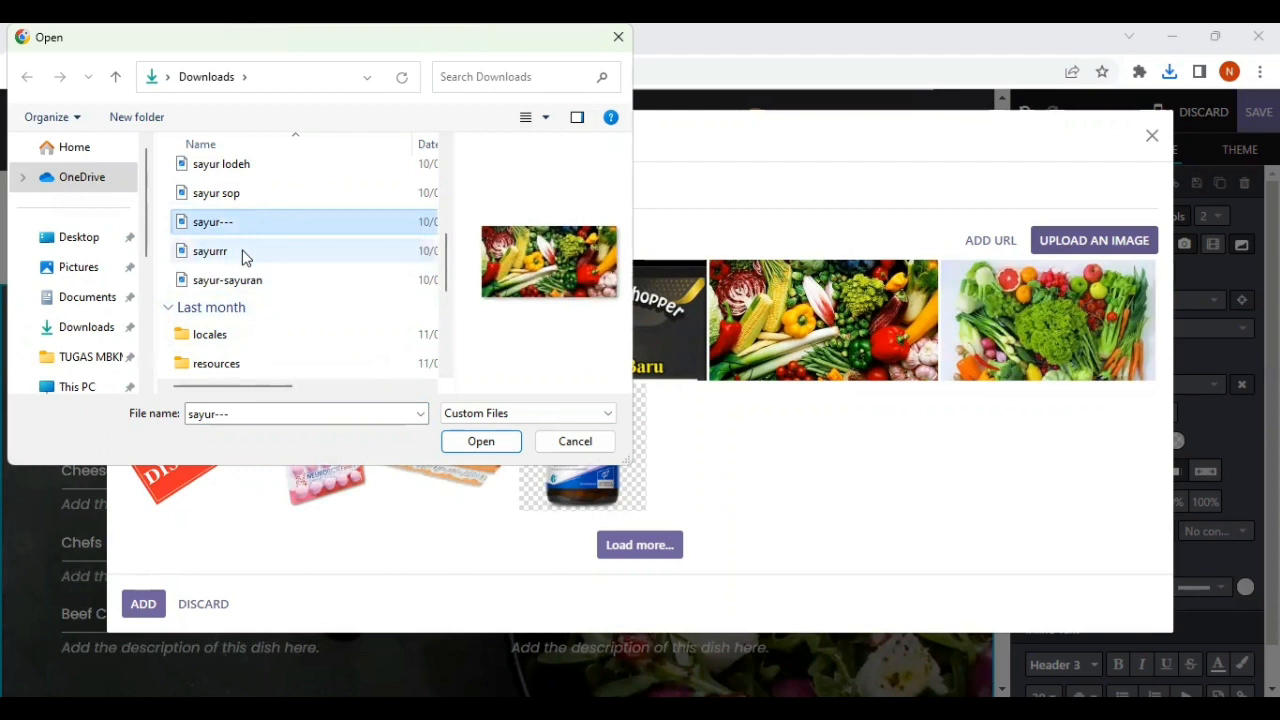
pyautogui.click(243, 255)
pyautogui.click(246, 280)
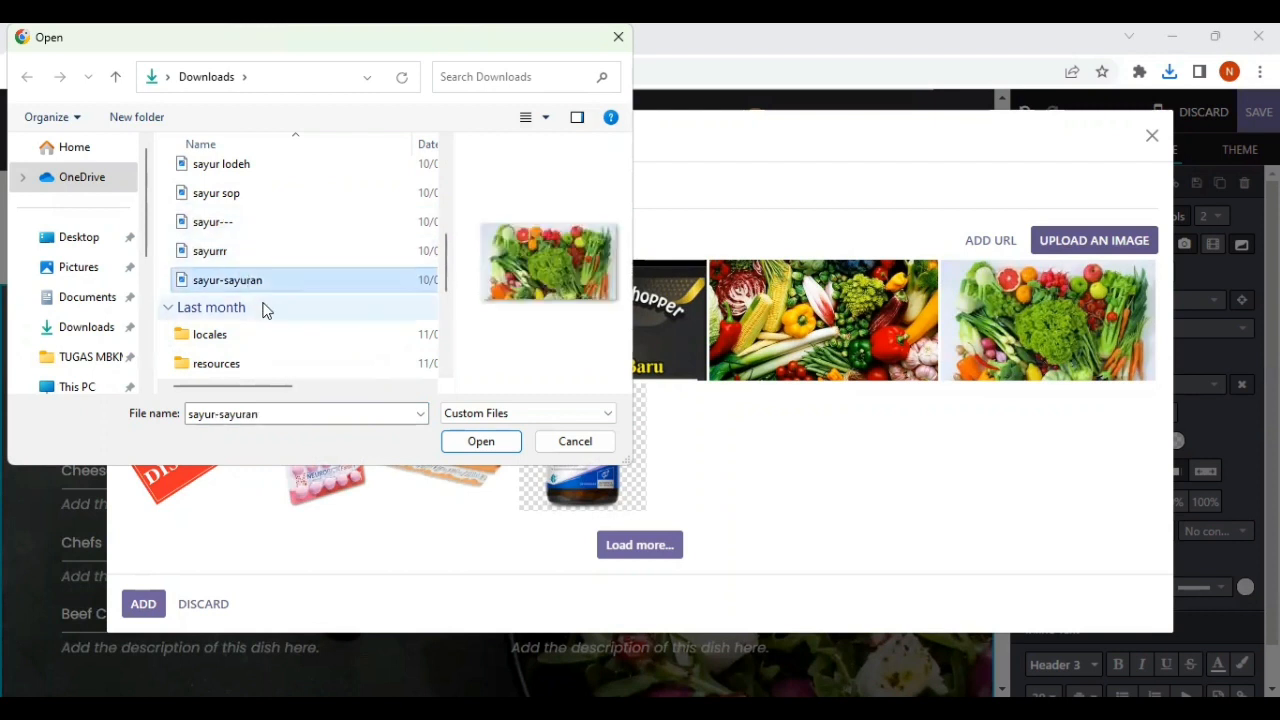
# Step: Preview the air mineral, both download and es teh images in Downloads and recheck sayur-sayuran for the background
pyautogui.scroll(5, 263, 300)
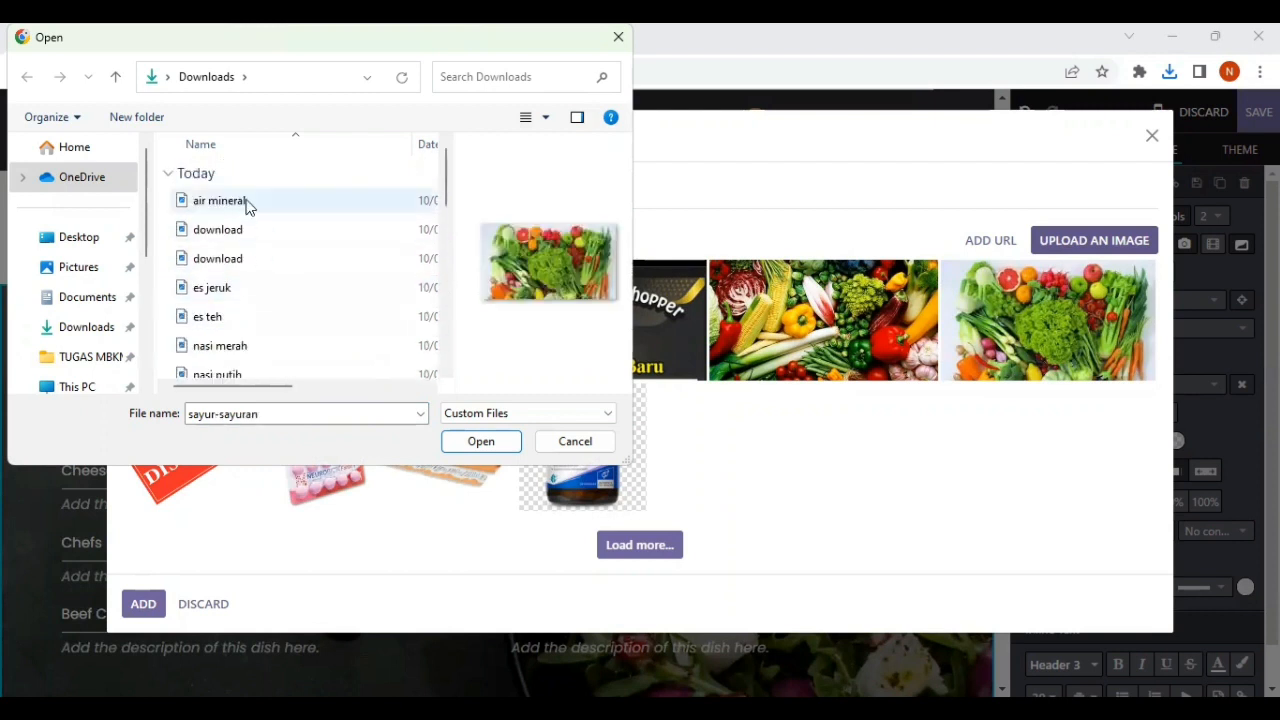
pyautogui.click(247, 202)
pyautogui.click(246, 229)
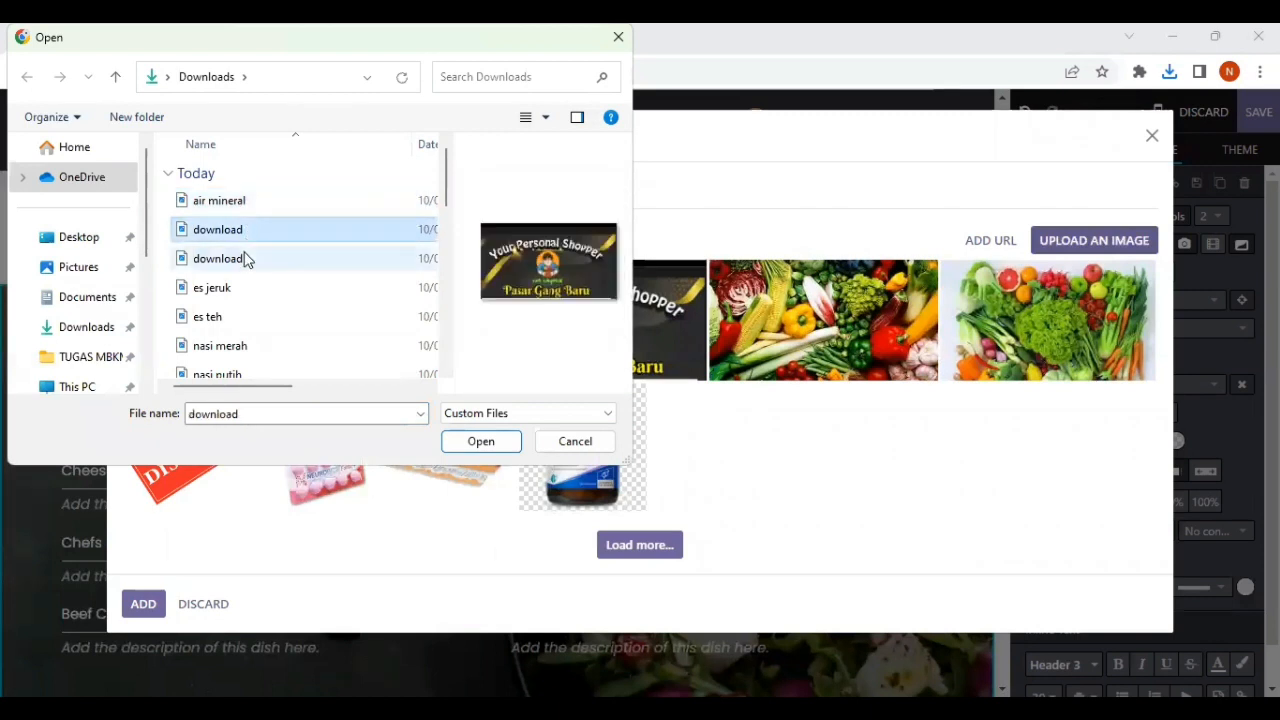
pyautogui.click(246, 258)
pyautogui.click(246, 316)
pyautogui.scroll(-1, 246, 310)
pyautogui.scroll(-2, 249, 336)
pyautogui.click(257, 314)
pyautogui.click(263, 340)
pyautogui.scroll(-1, 265, 344)
pyautogui.click(271, 281)
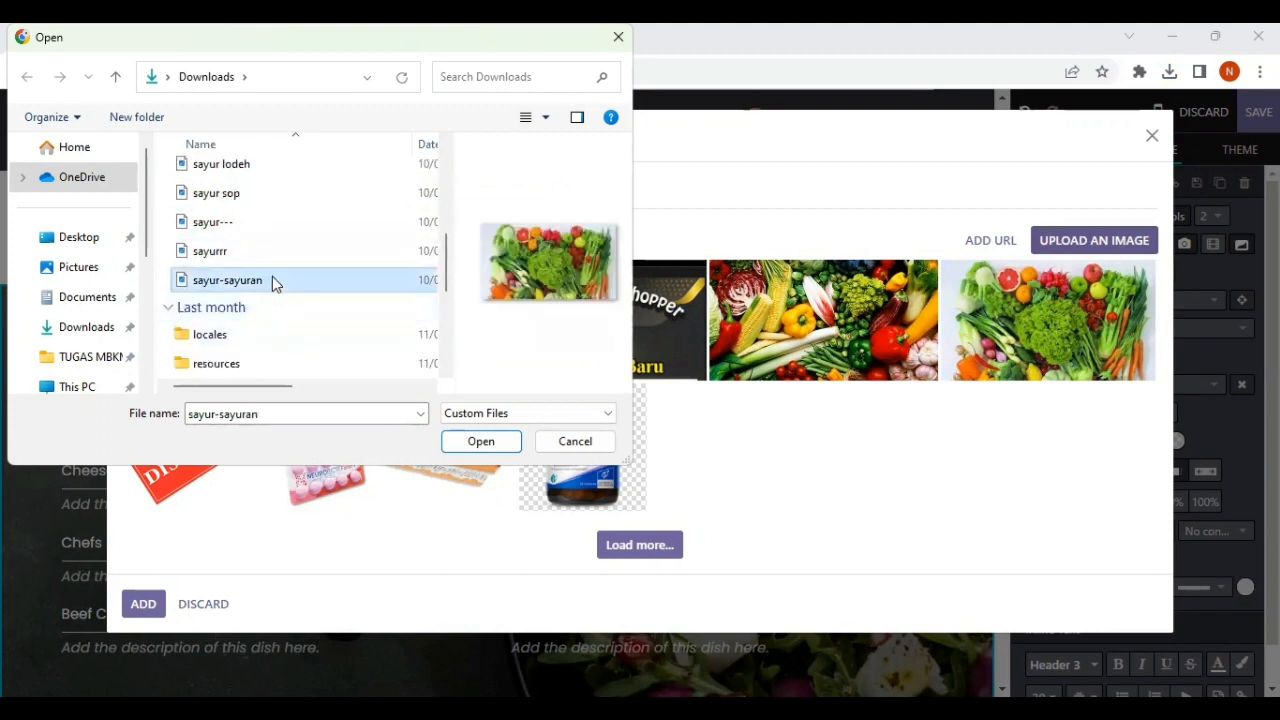
pyautogui.scroll(5, 272, 281)
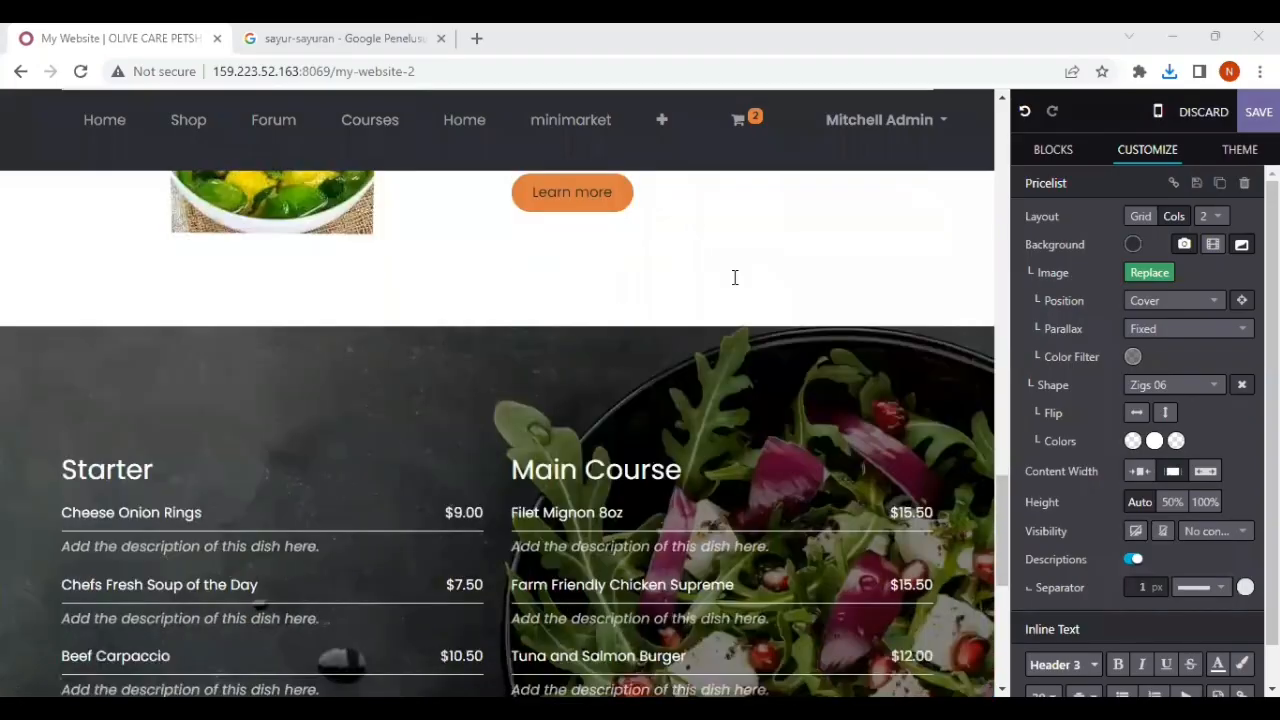
# Step: Start replacing the Pricelist background image and look through the Downloads folder for a suitable upload, leaving the file selection without choosing one
pyautogui.scroll(-1, 734, 277)
pyautogui.click(879, 265)
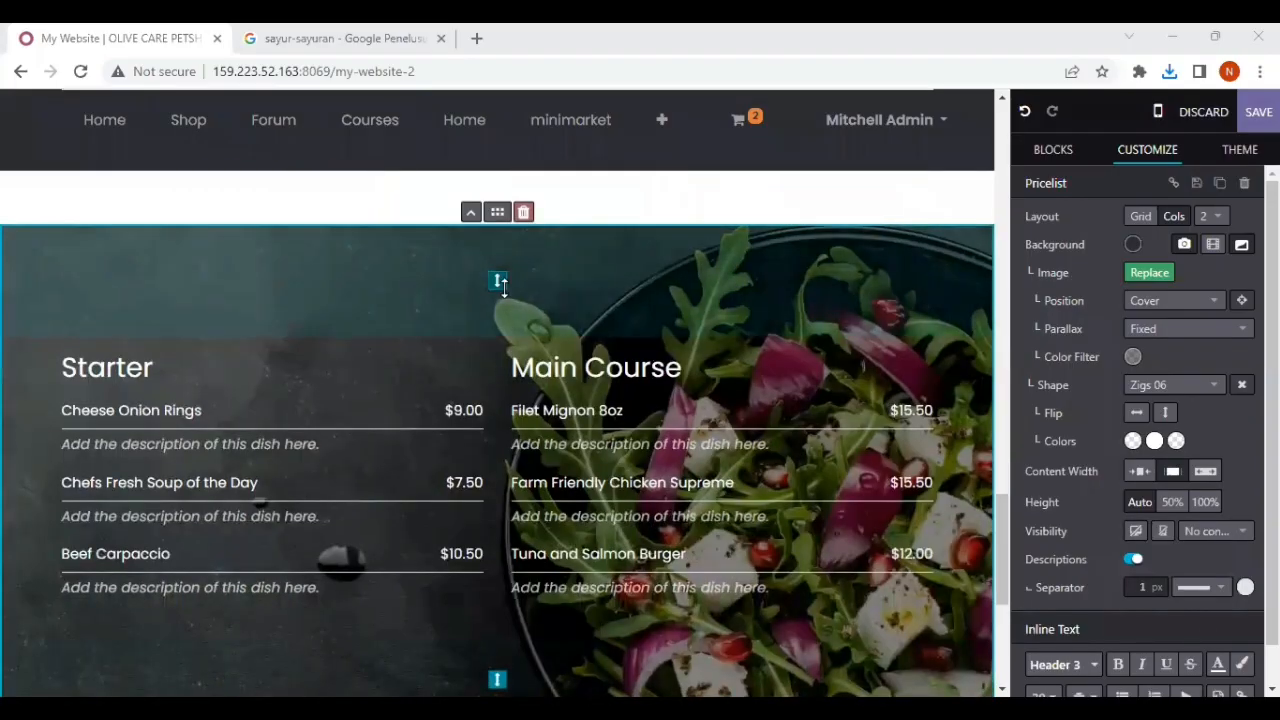
pyautogui.click(1165, 276)
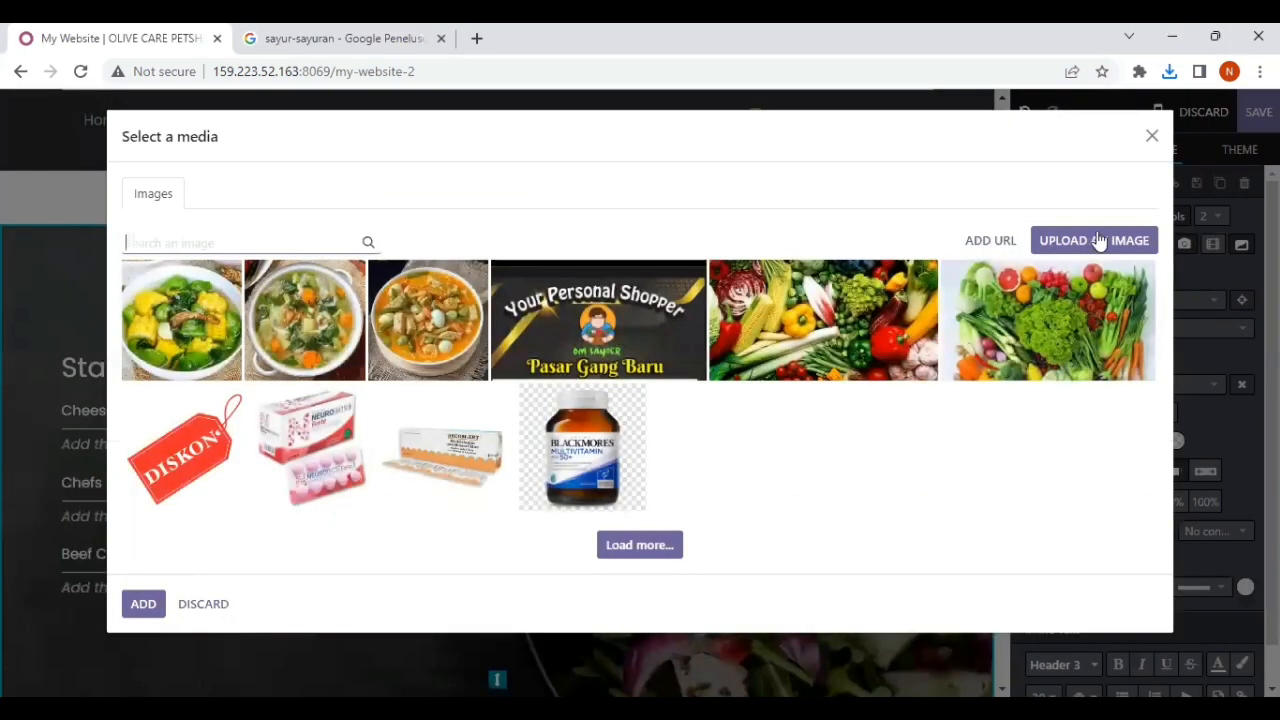
pyautogui.click(1100, 238)
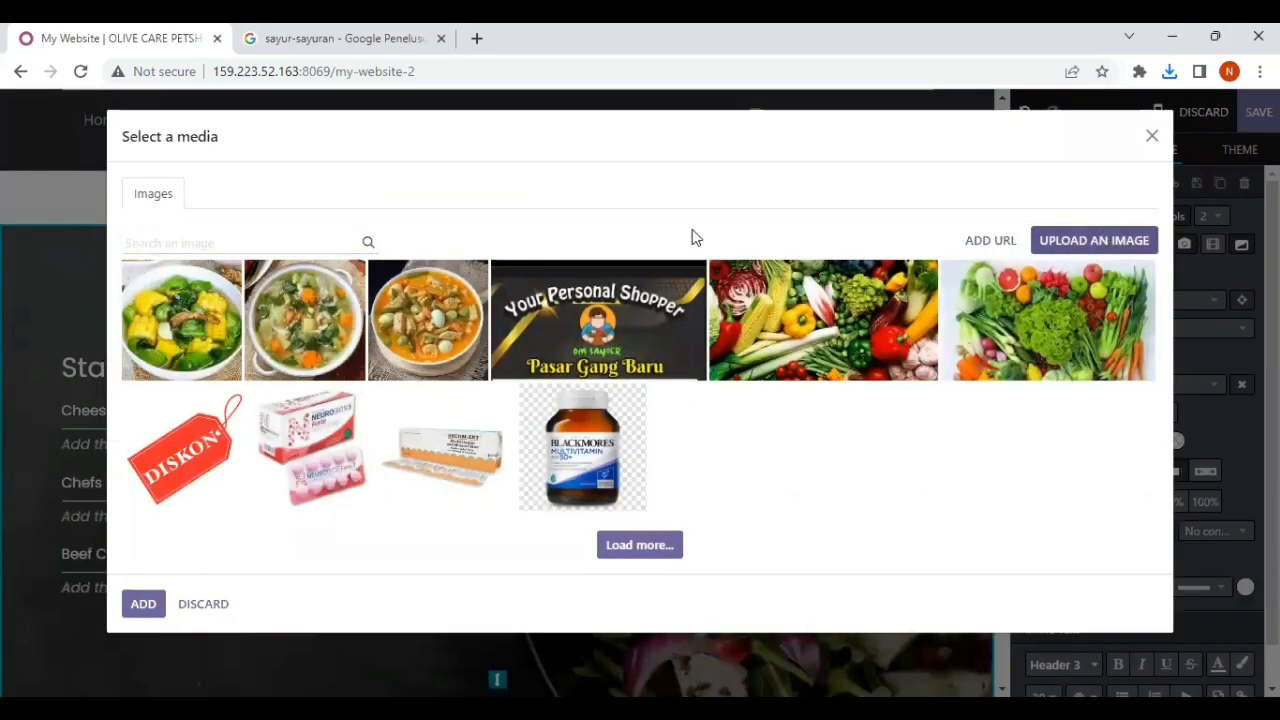
pyautogui.scroll(-1, 226, 312)
pyautogui.scroll(1, 226, 314)
pyautogui.scroll(-4, 226, 314)
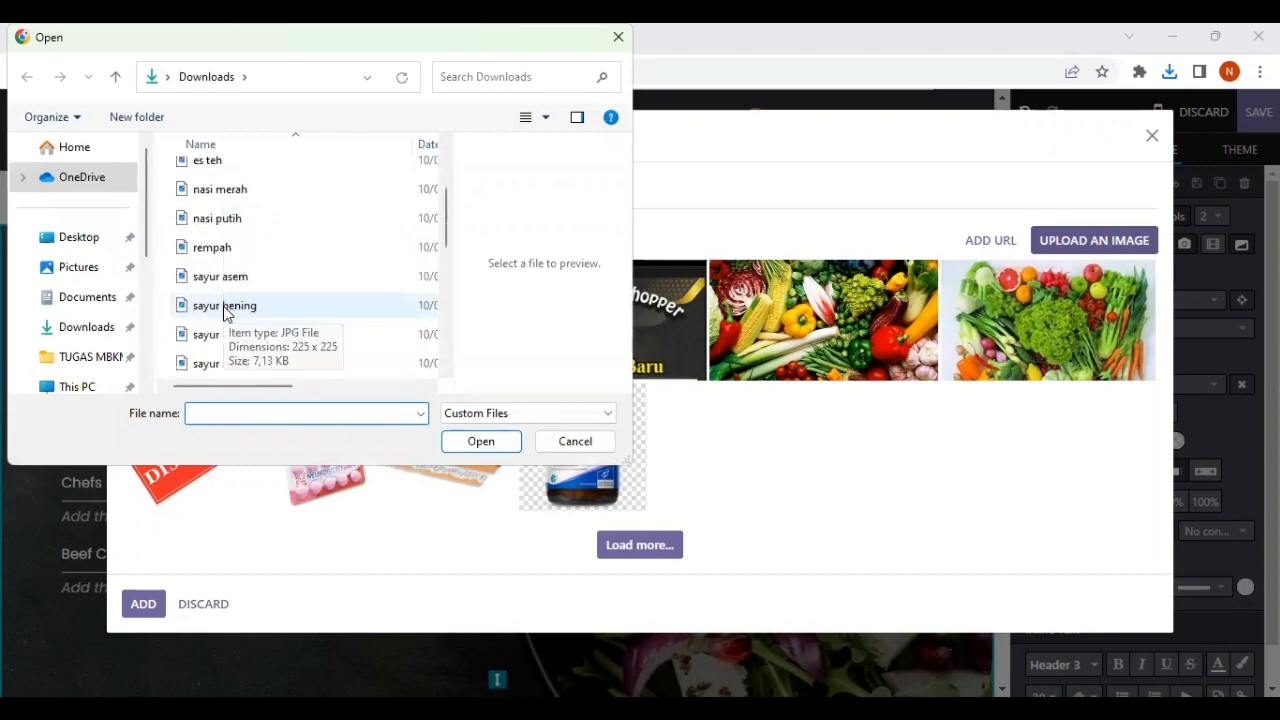
pyautogui.scroll(4, 226, 313)
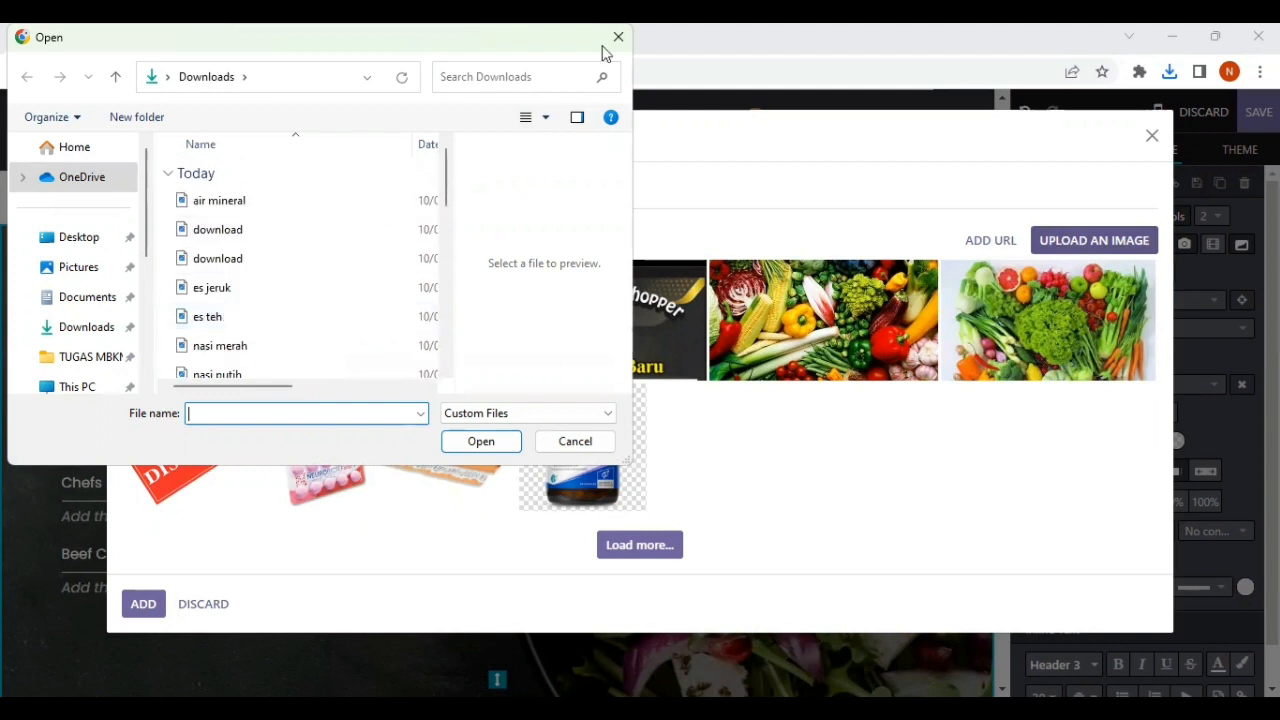
pyautogui.press('Escape')
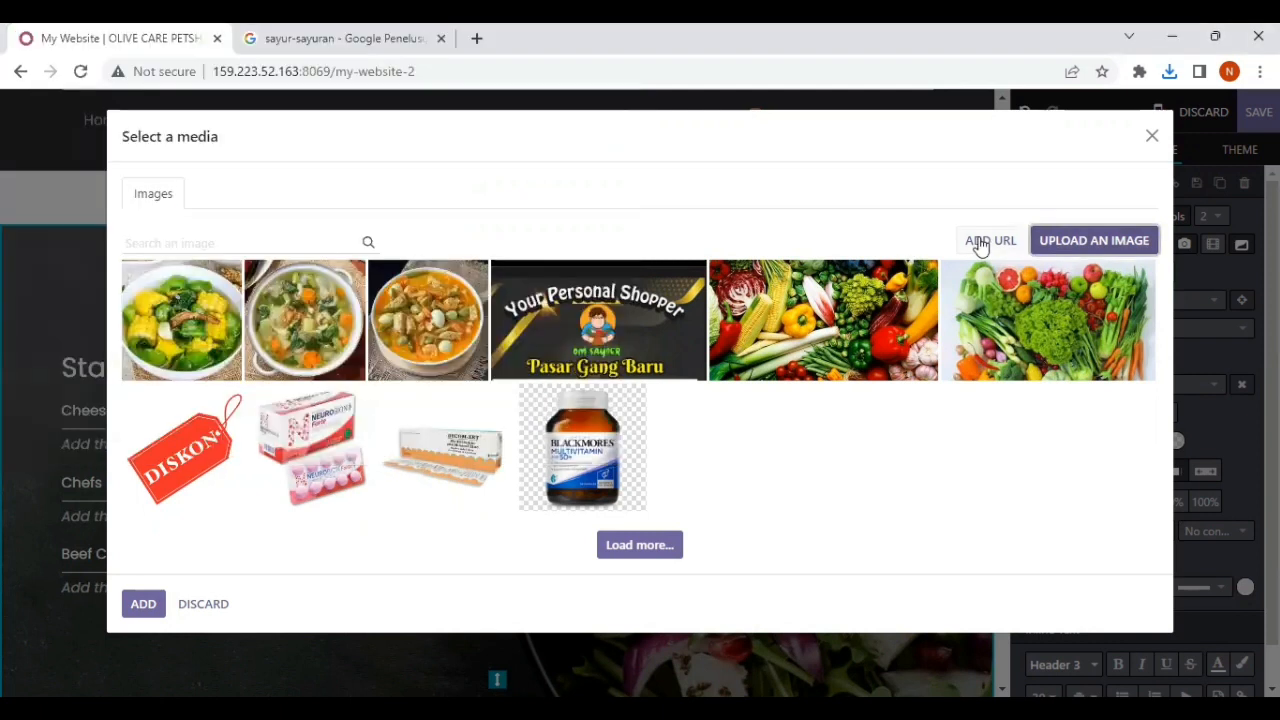
pyautogui.click(212, 240)
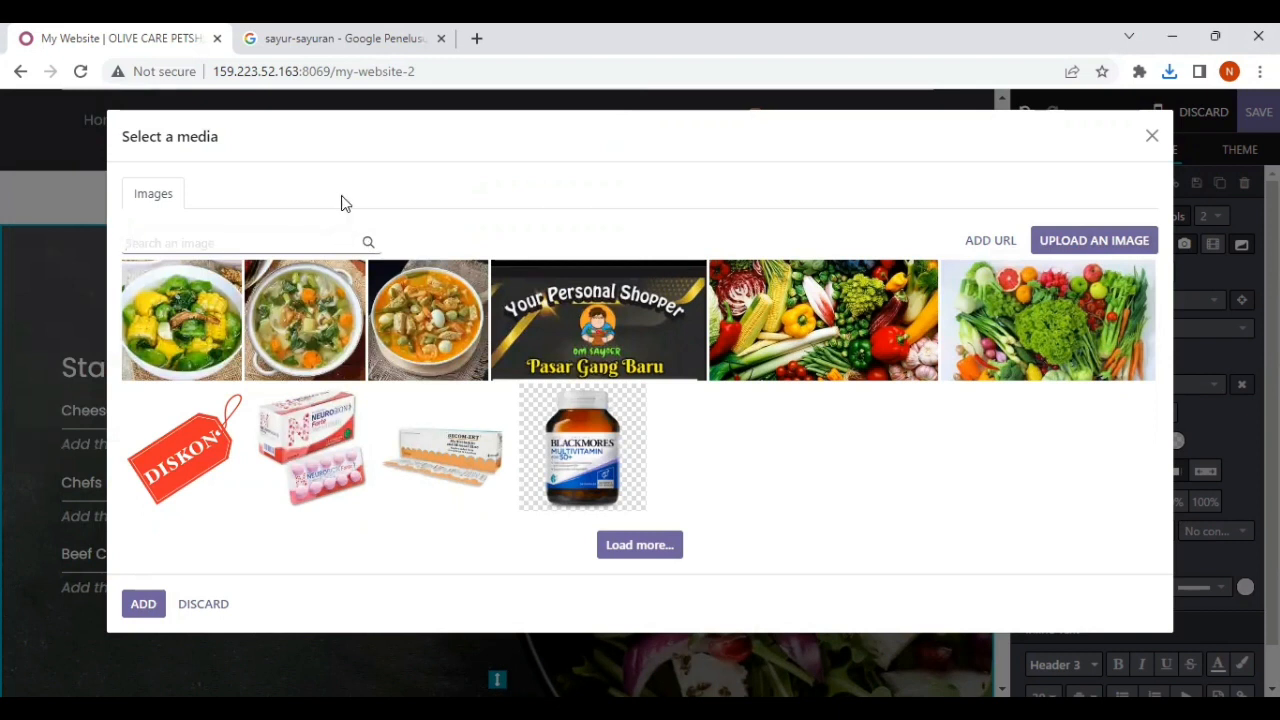
# Step: Switch to the sayur-sayuran Google image results and open the downloaded ini sayur.webp from the recent downloads
pyautogui.click(390, 36)
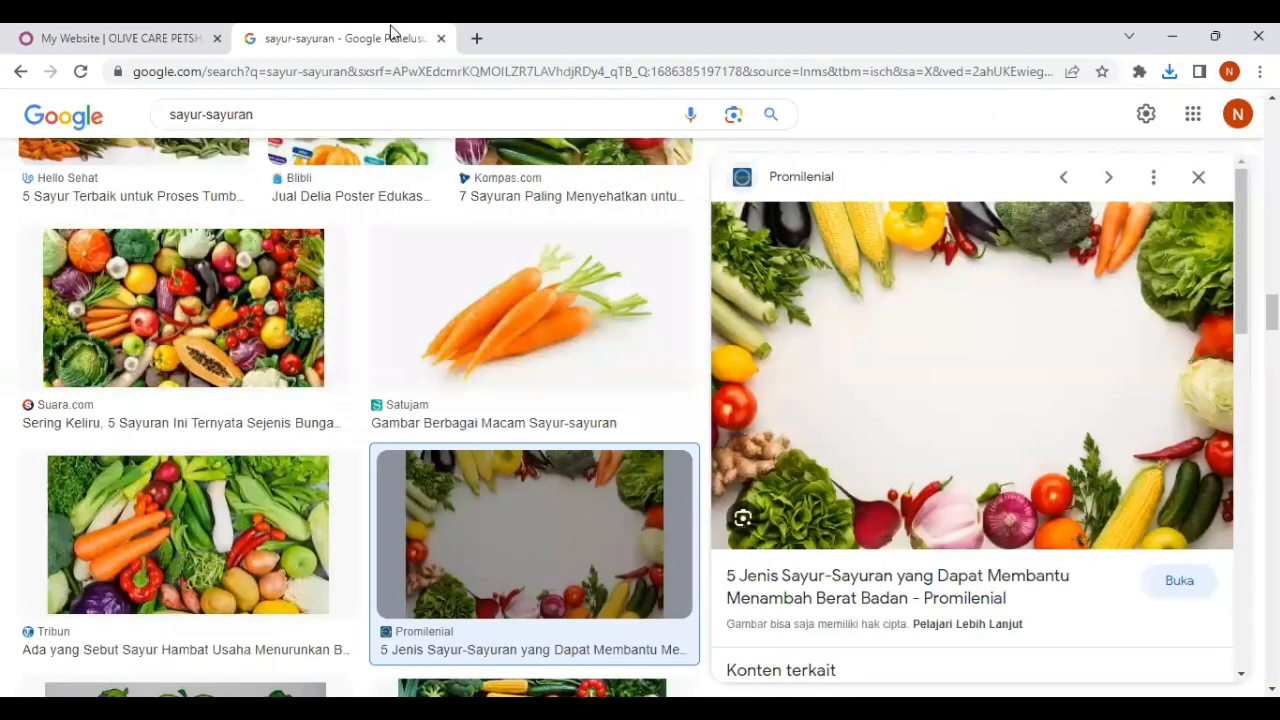
pyautogui.click(1168, 72)
pyautogui.moveTo(1070, 168)
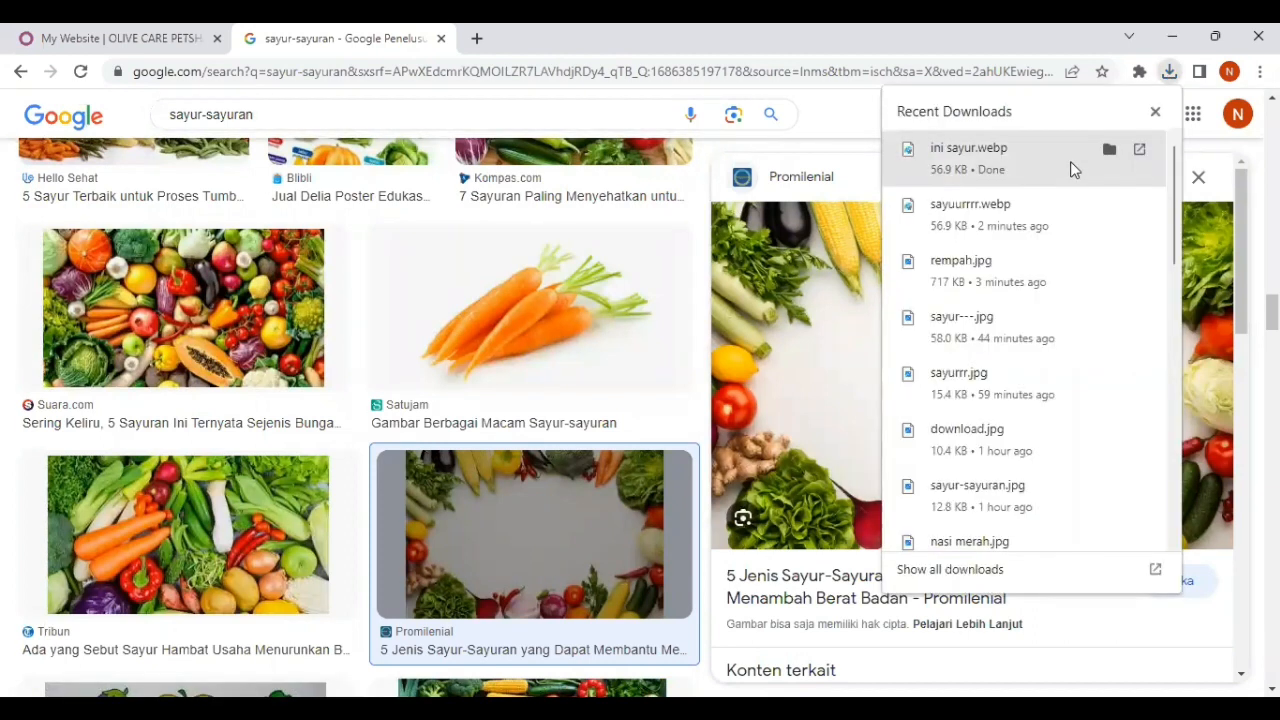
pyautogui.click(1068, 166)
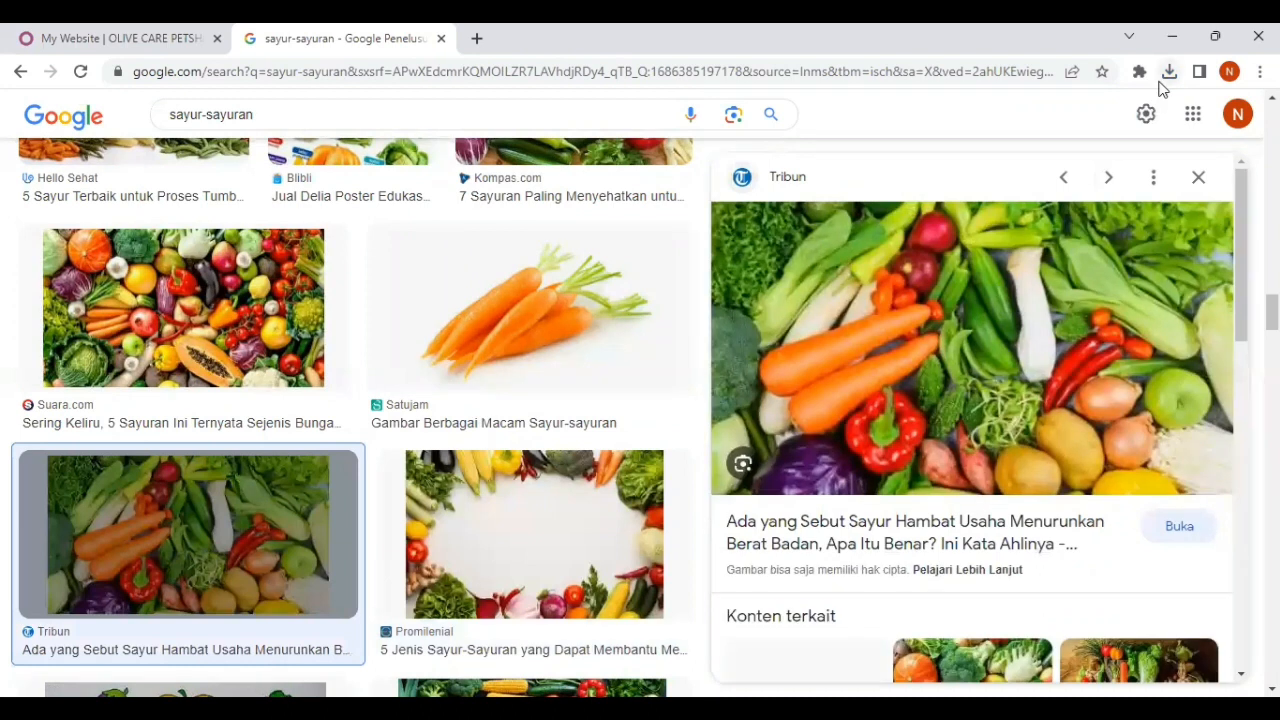
pyautogui.click(1168, 72)
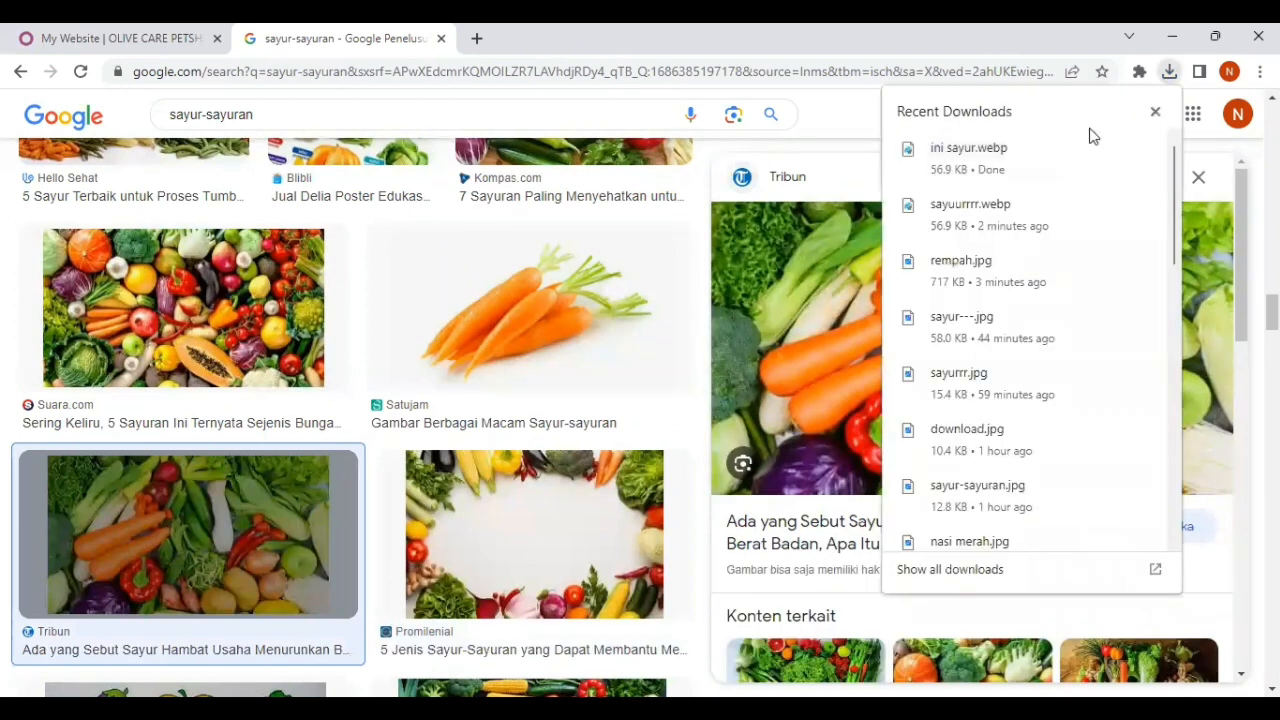
pyautogui.click(1167, 76)
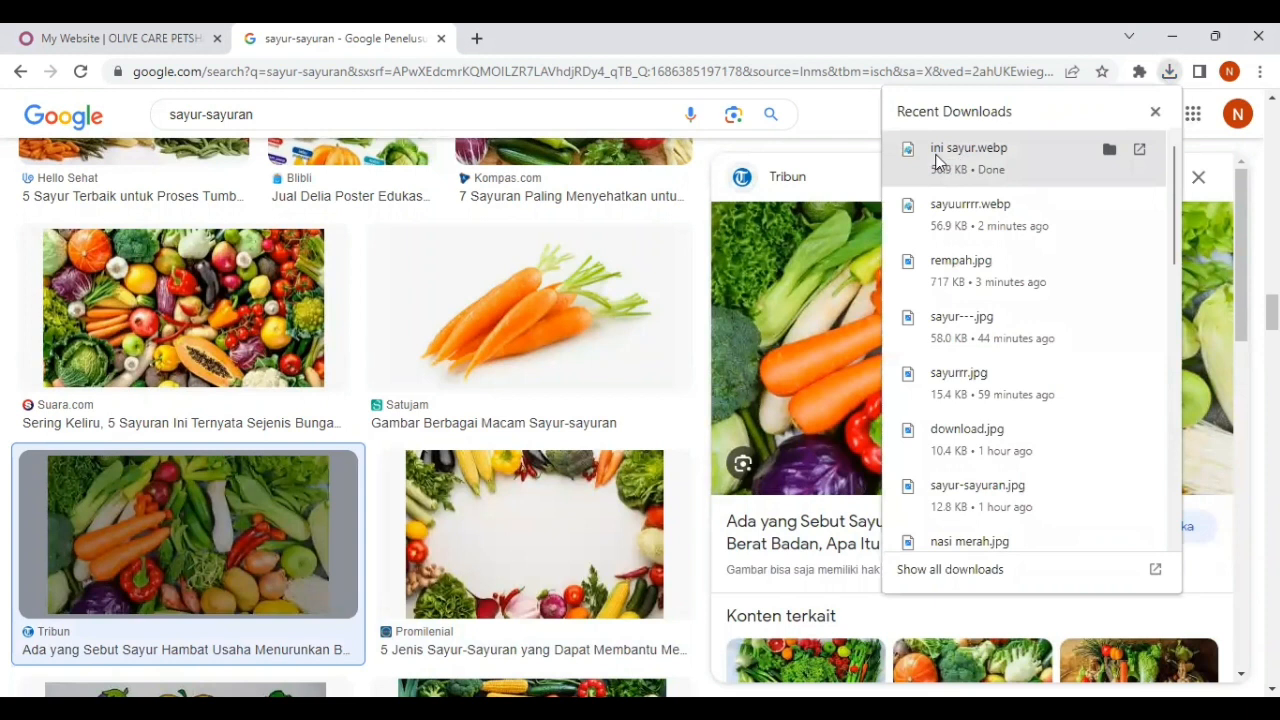
pyautogui.click(937, 160)
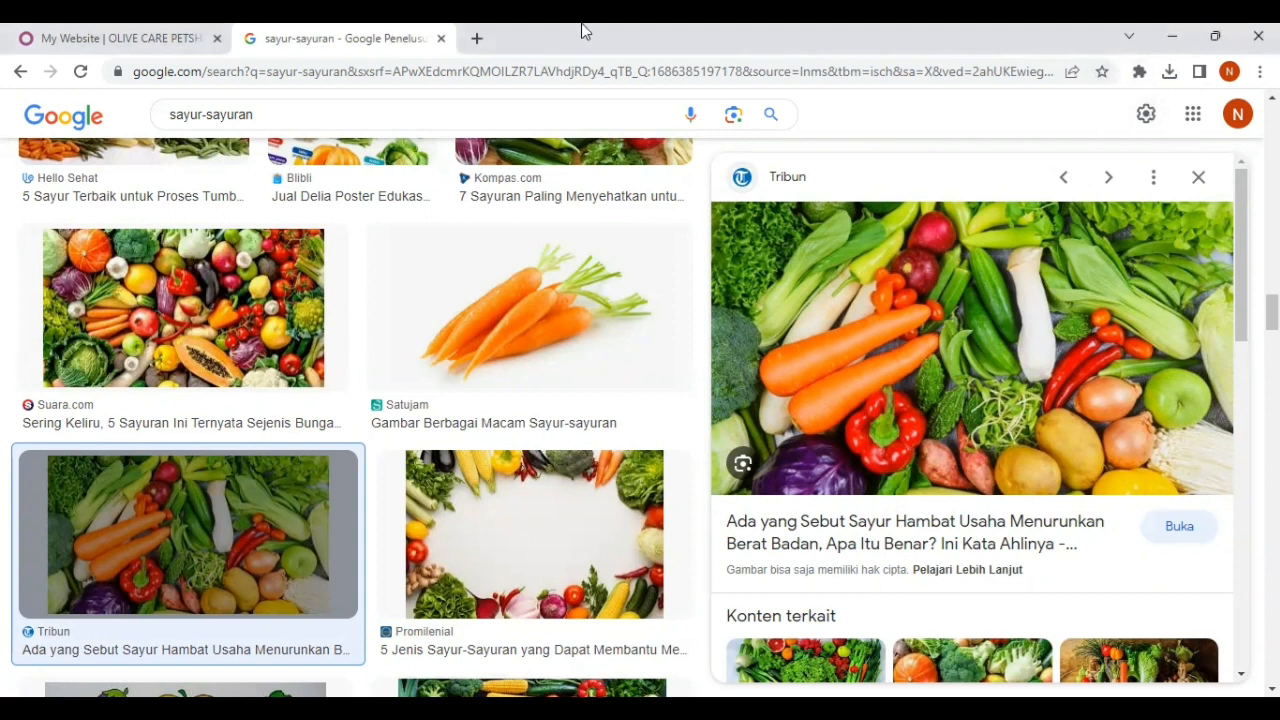
# Step: Return to the website editor and replace the Pricelist background image with the "Your Personal Shopper" Pasar Gang Baru banner
pyautogui.click(150, 40)
pyautogui.click(1048, 246)
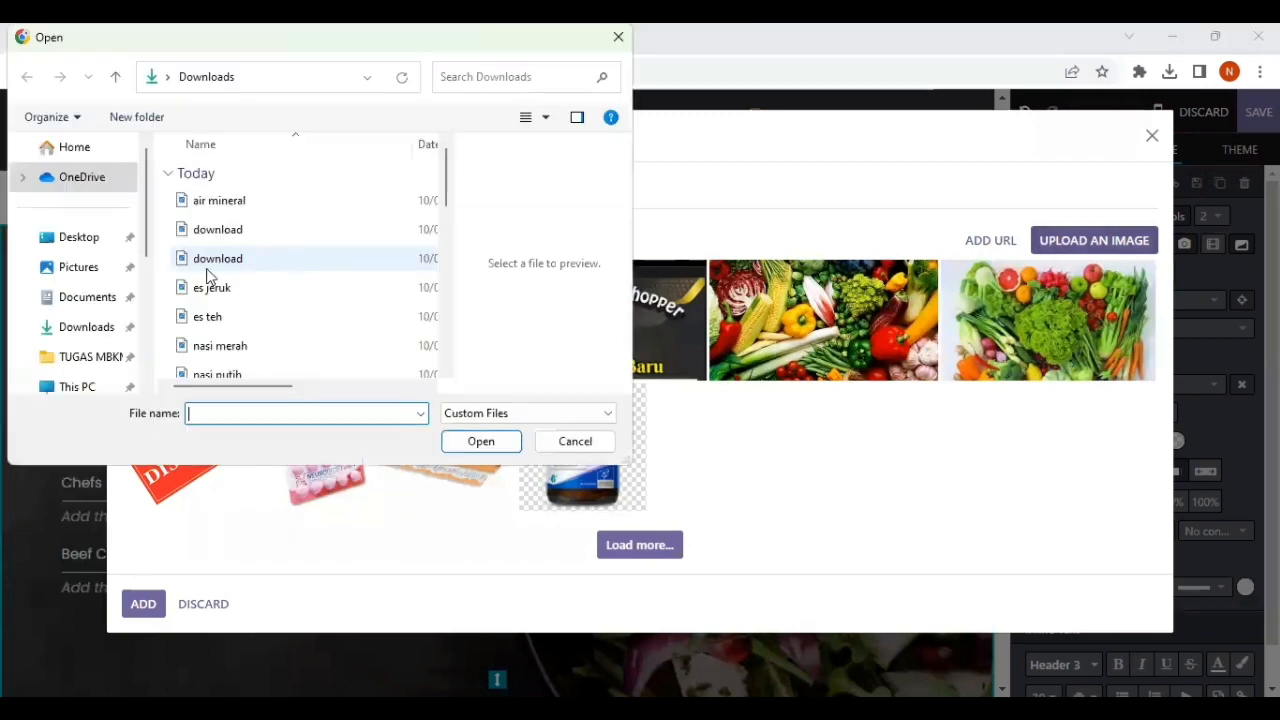
pyautogui.click(88, 310)
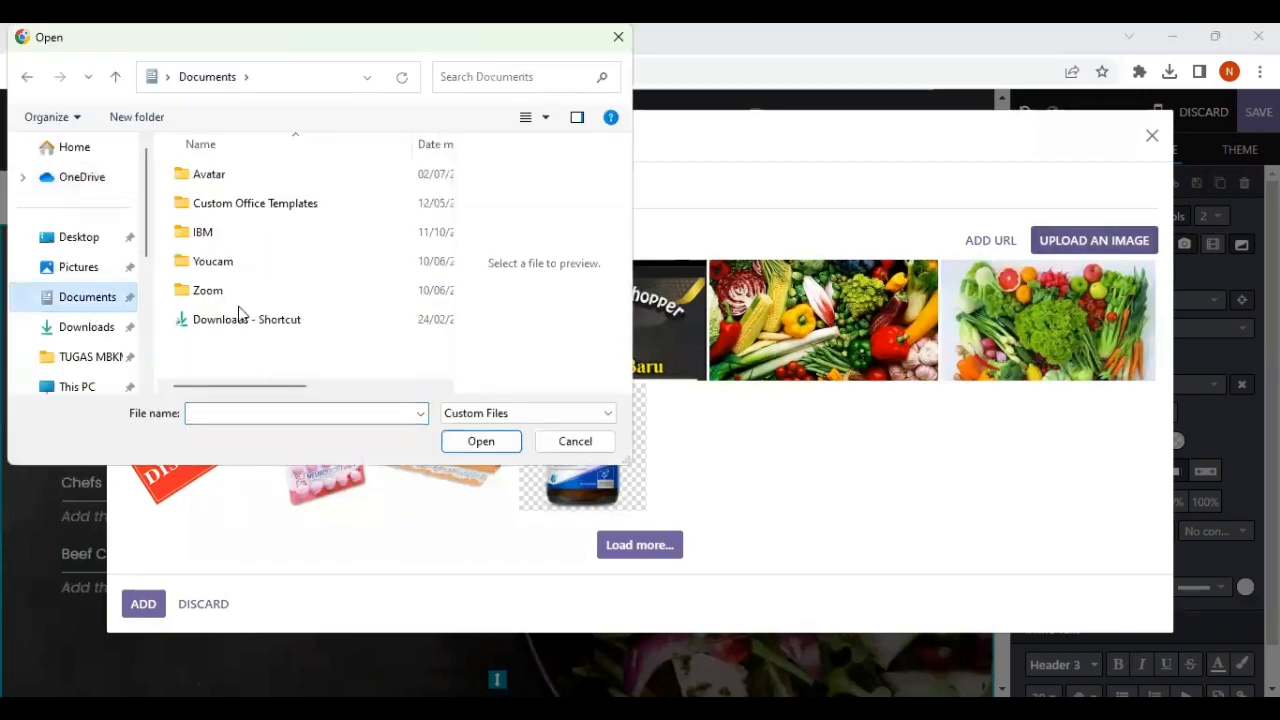
pyautogui.click(100, 327)
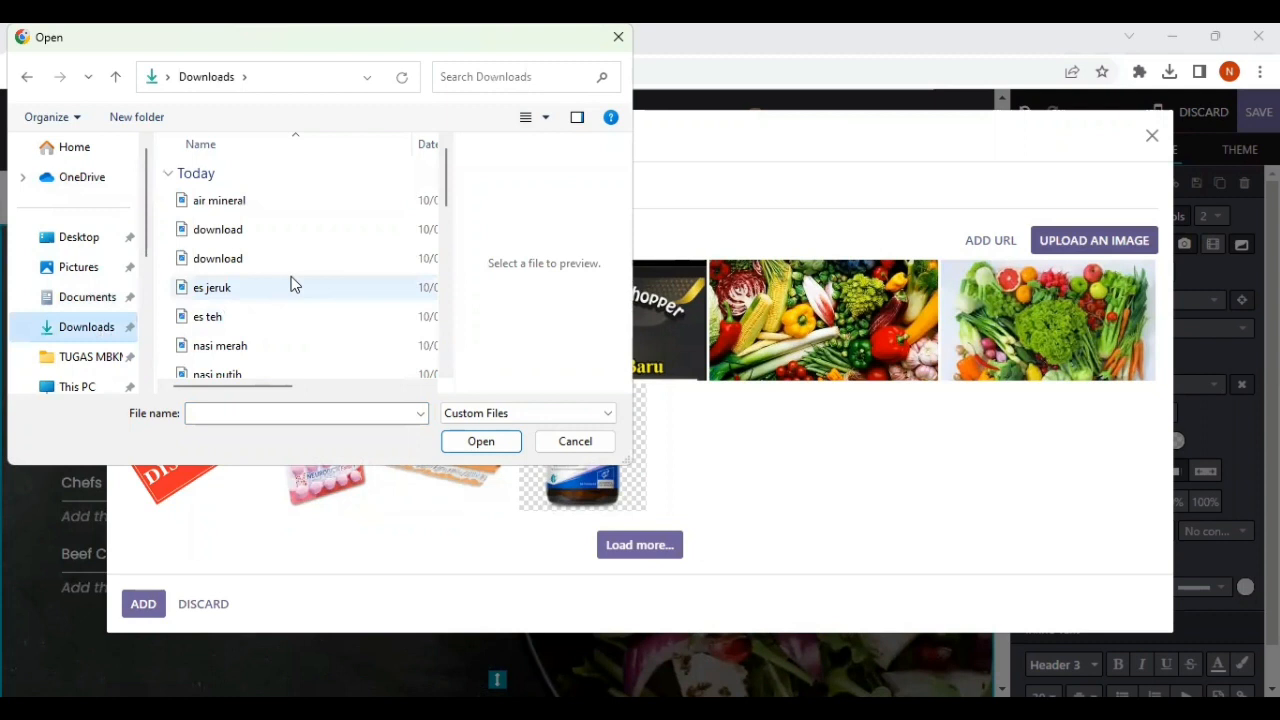
pyautogui.scroll(-1, 291, 285)
pyautogui.scroll(-6, 291, 285)
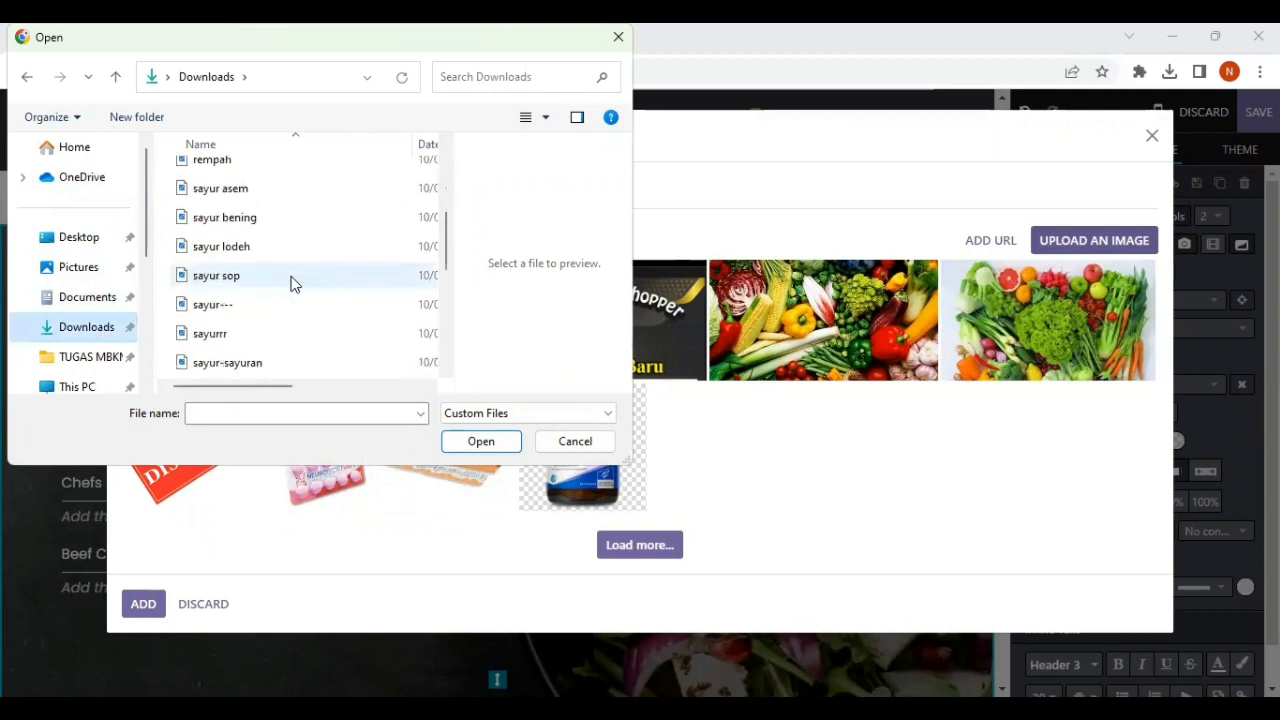
pyautogui.scroll(-1, 291, 285)
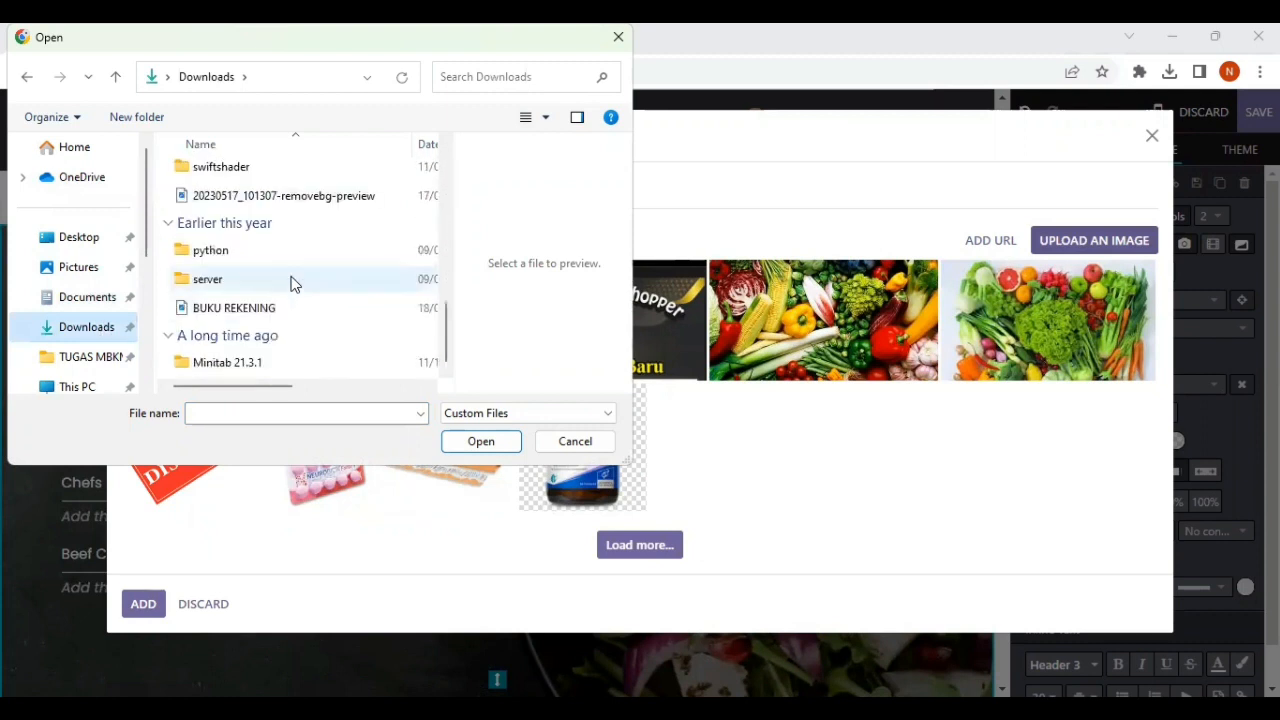
pyautogui.scroll(10, 291, 285)
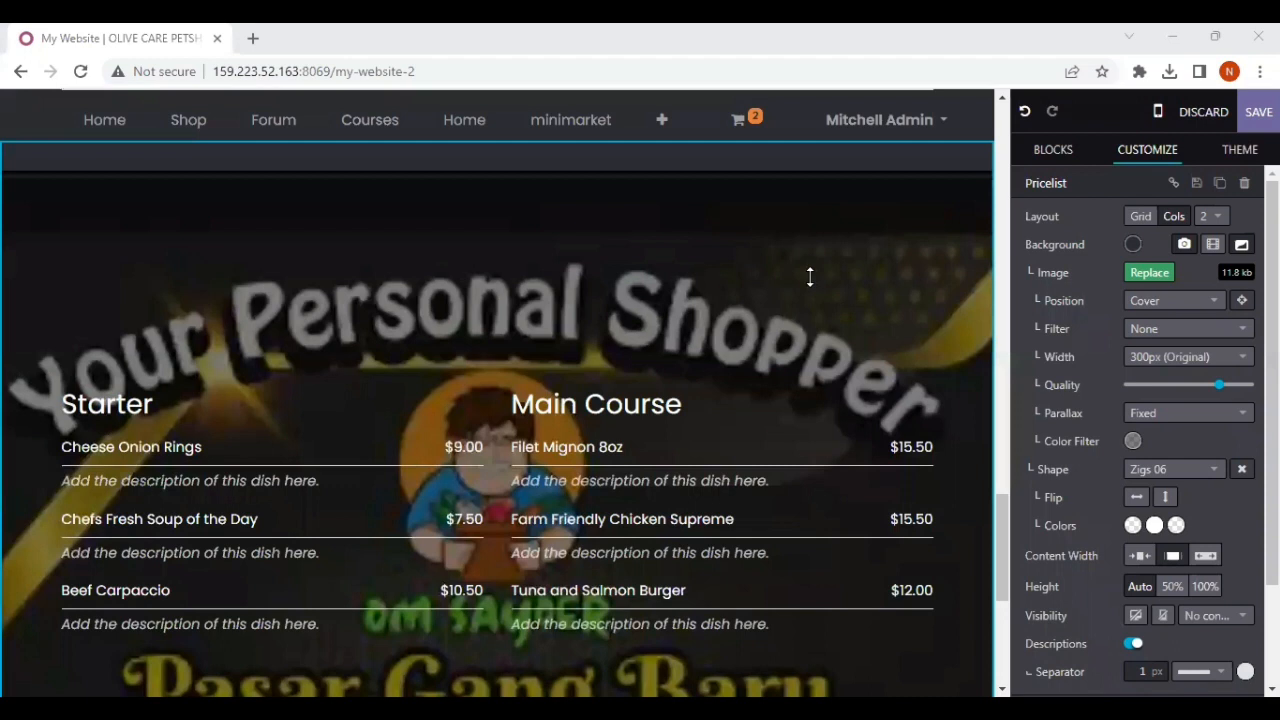
pyautogui.scroll(-3, 706, 437)
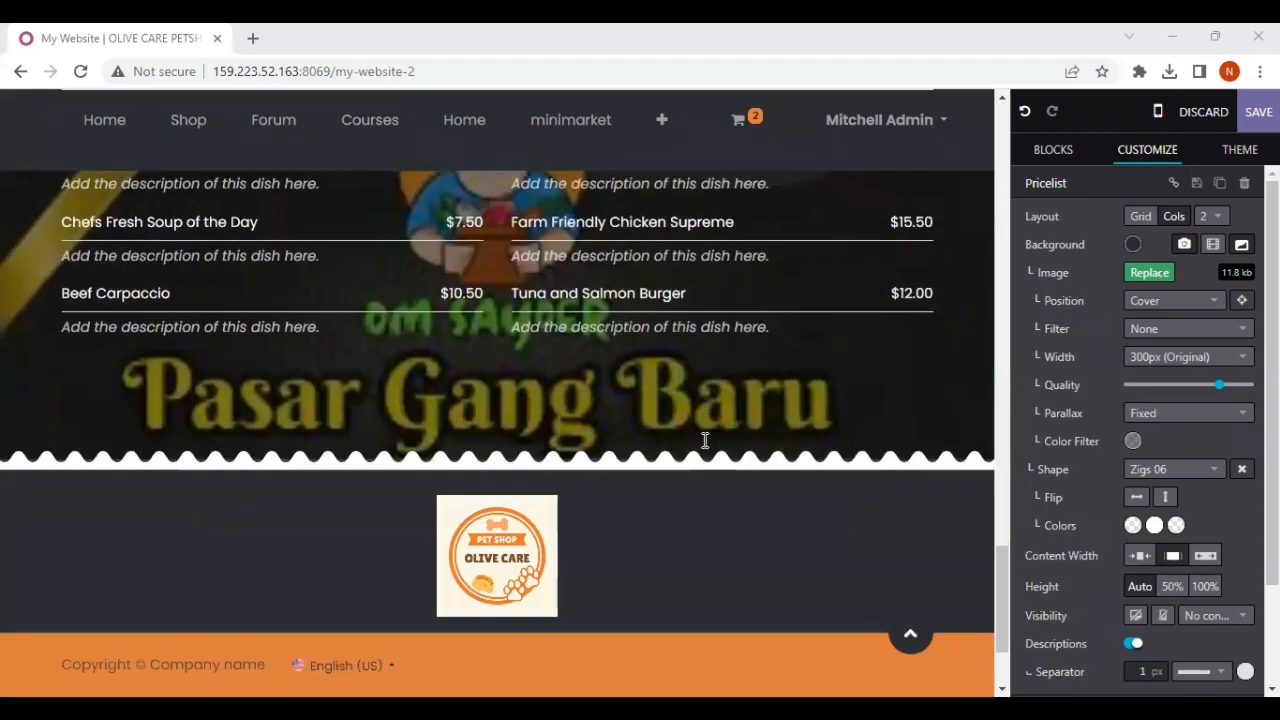
pyautogui.scroll(4, 741, 309)
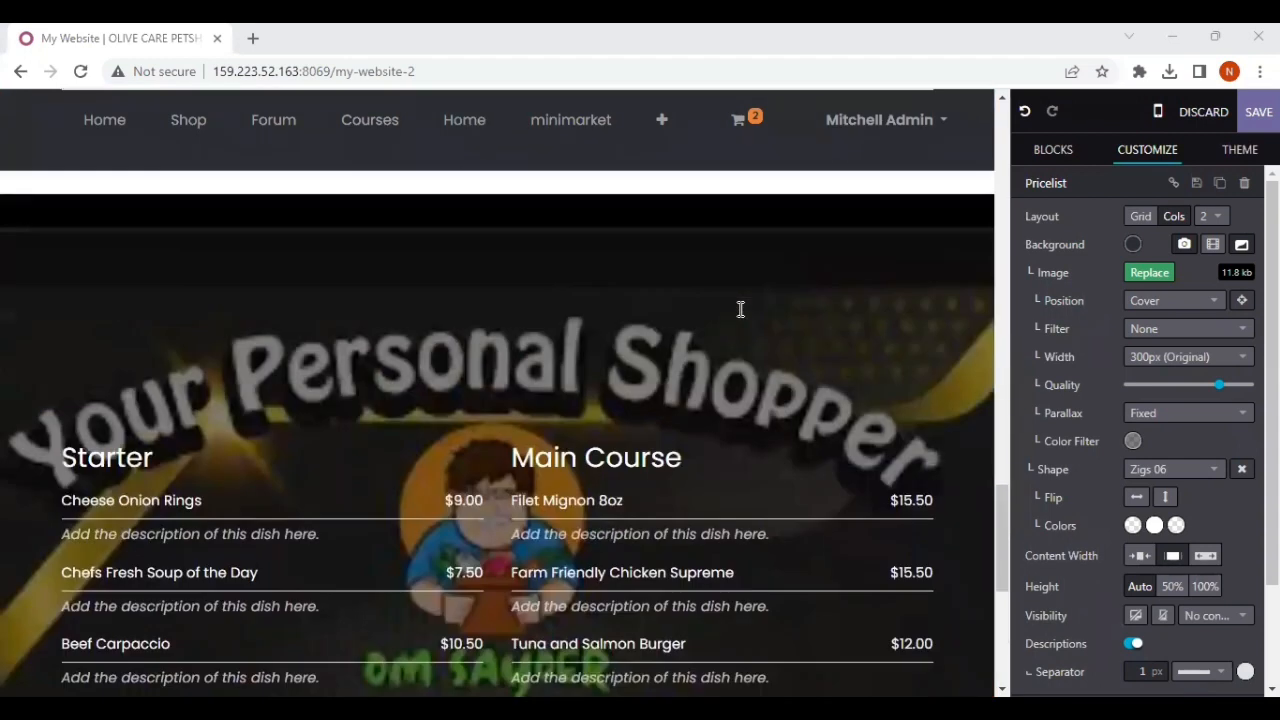
pyautogui.scroll(-2, 697, 510)
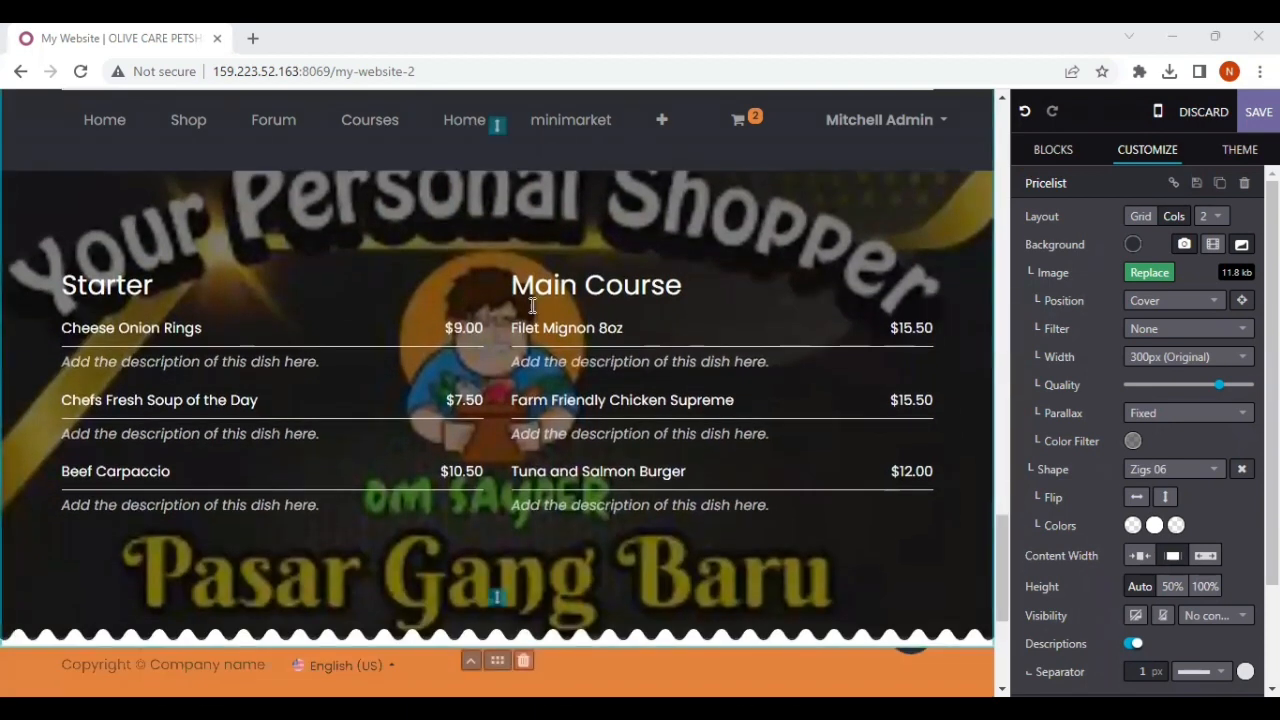
# Step: Delete the Main Course heading and all of its dishes, prices and descriptions from the Pricelist
pyautogui.moveTo(508, 285); pyautogui.dragTo(806, 513)
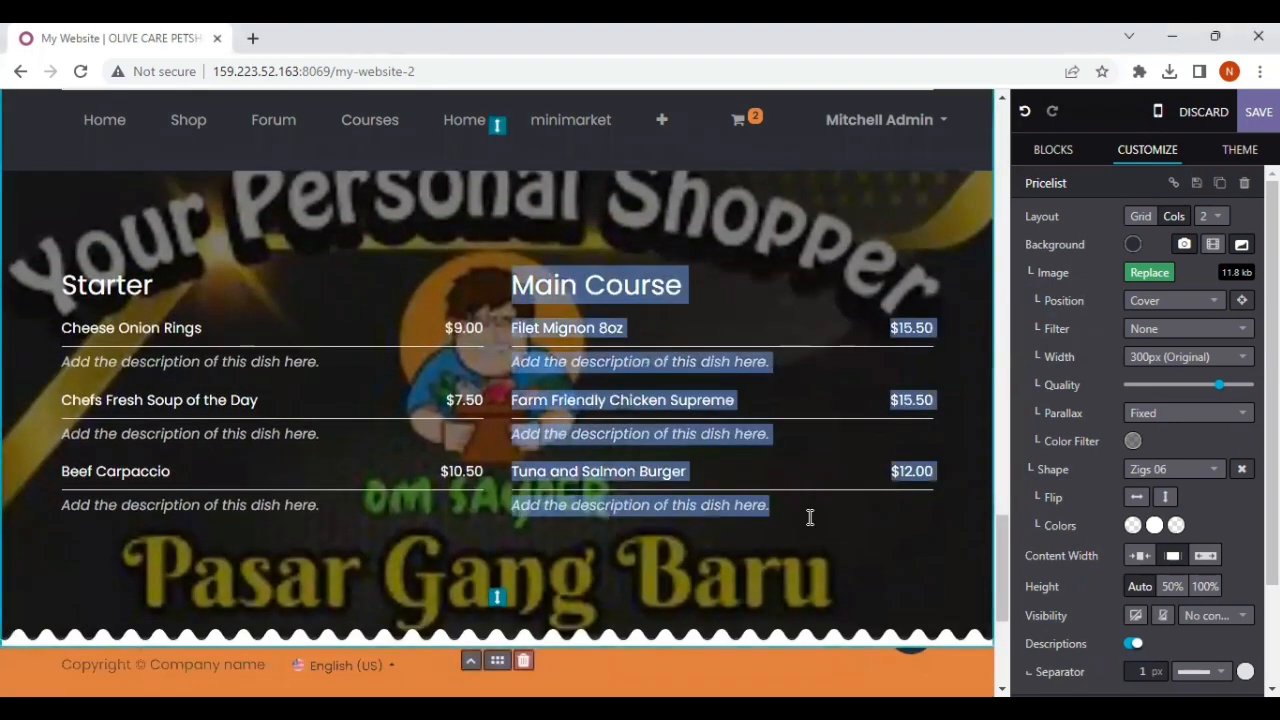
pyautogui.press('Delete')
pyautogui.click(810, 517)
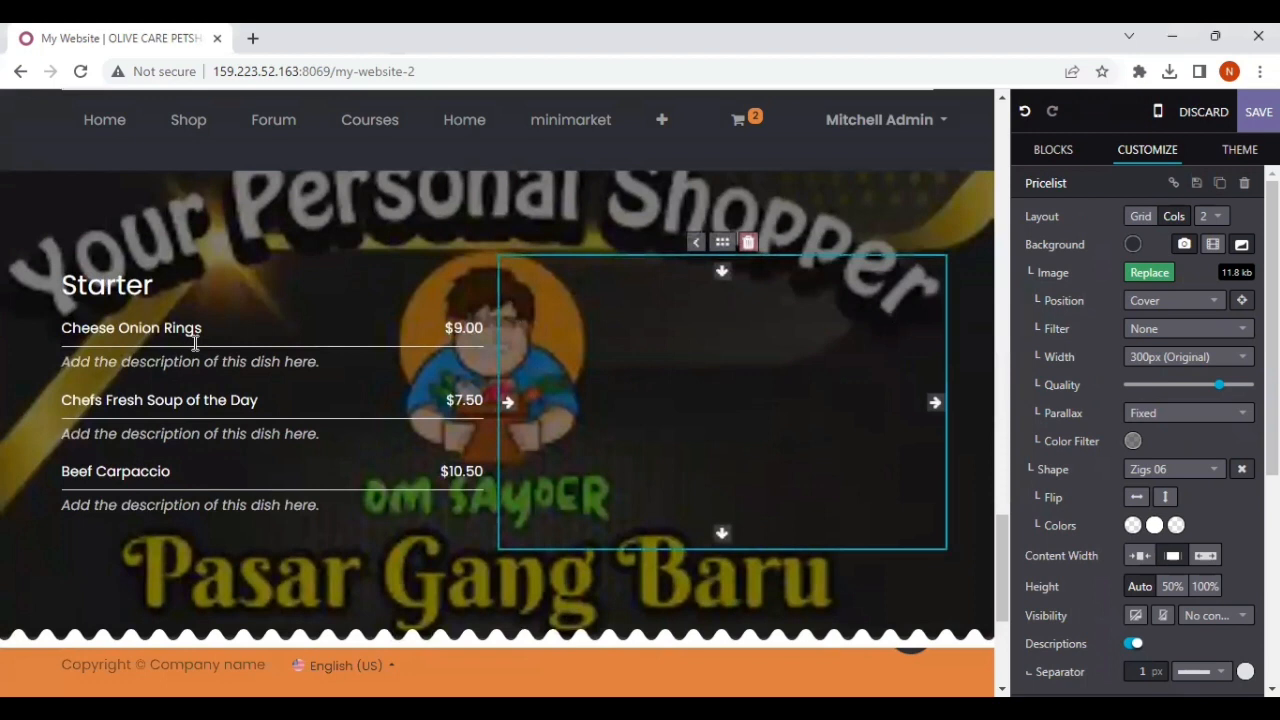
# Step: Replace the first Starter dish name, Cheese Onion Rings, with "Sayur Lodeh" to match the dish section higher on the page
pyautogui.click(466, 336)
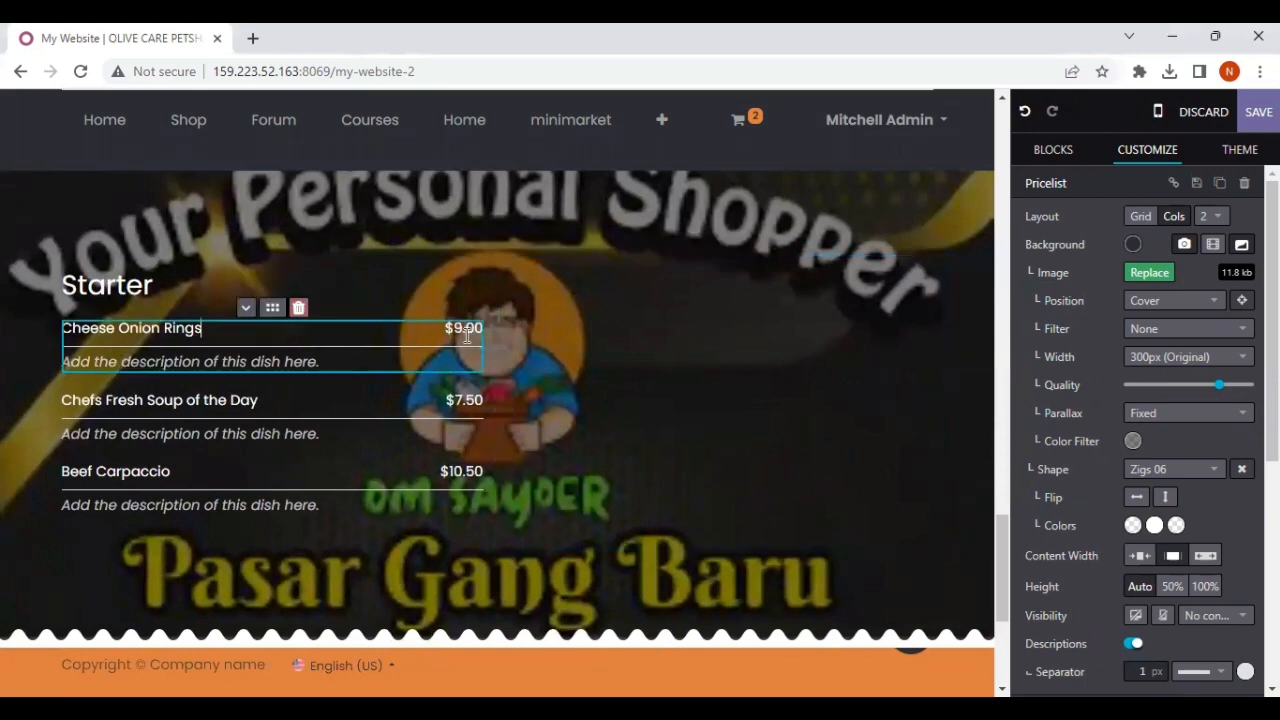
pyautogui.scroll(12, 466, 336)
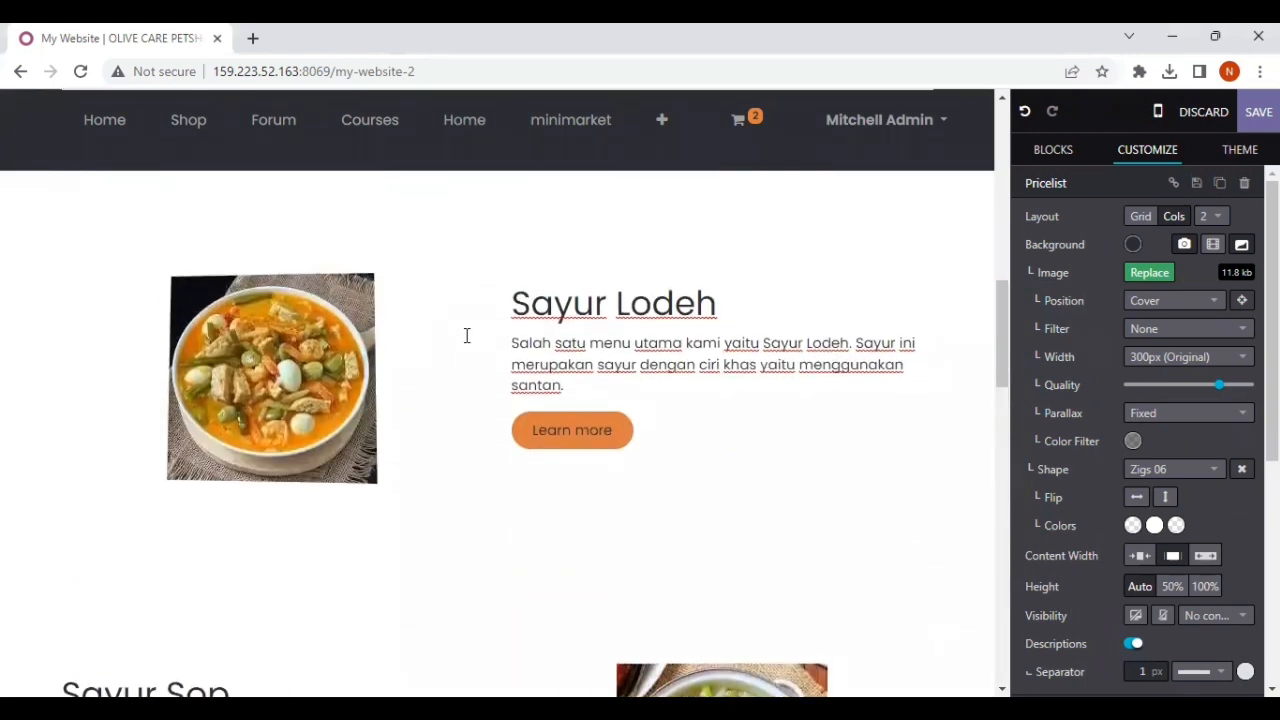
pyautogui.scroll(-12, 466, 336)
pyautogui.click(306, 353)
pyautogui.press('BackSpace')
pyautogui.press('BackSpace')
pyautogui.press('BackSpace')
pyautogui.press('BackSpace')
pyautogui.press('BackSpace')
pyautogui.press('BackSpace')
pyautogui.press('BackSpace')
pyautogui.press('BackSpace')
pyautogui.press('BackSpace')
pyautogui.press('BackSpace')
pyautogui.press('BackSpace')
pyautogui.press('BackSpace')
pyautogui.press('BackSpace')
pyautogui.press('BackSpace')
pyautogui.press('BackSpace')
pyautogui.press('BackSpace')
pyautogui.press('BackSpace')
pyautogui.press('BackSpace')
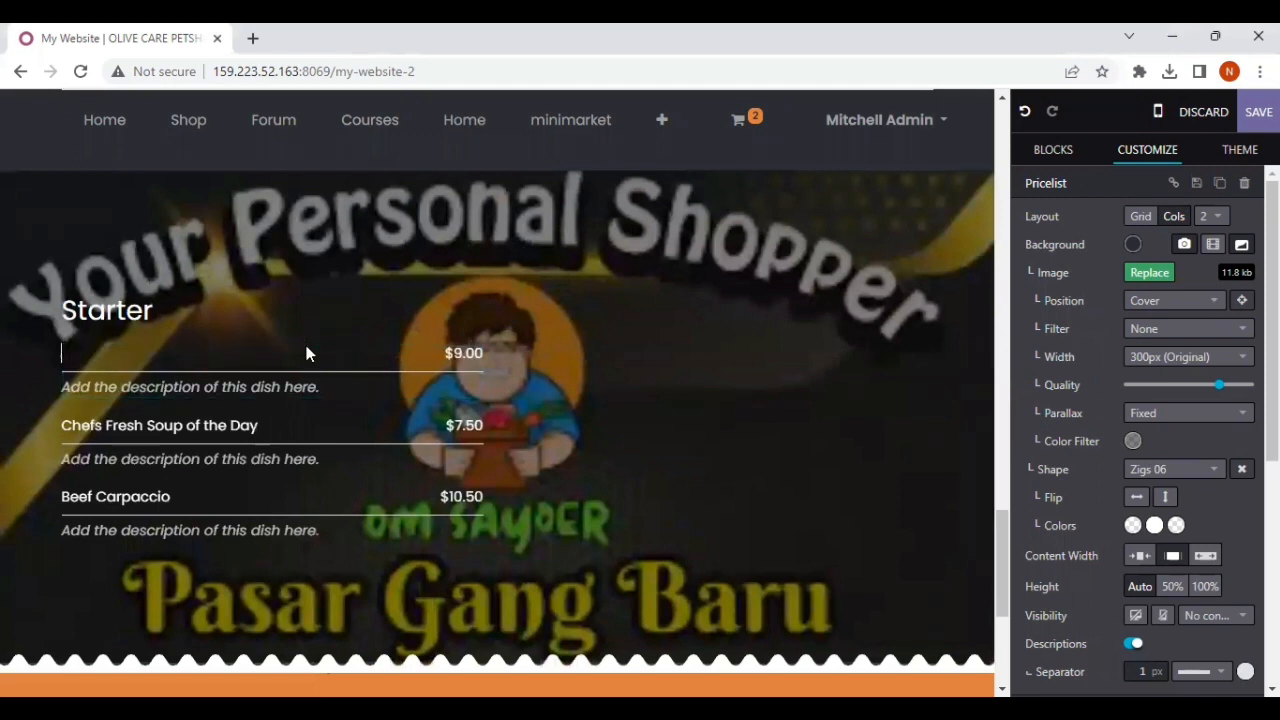
pyautogui.write('Sayur Lodeh')
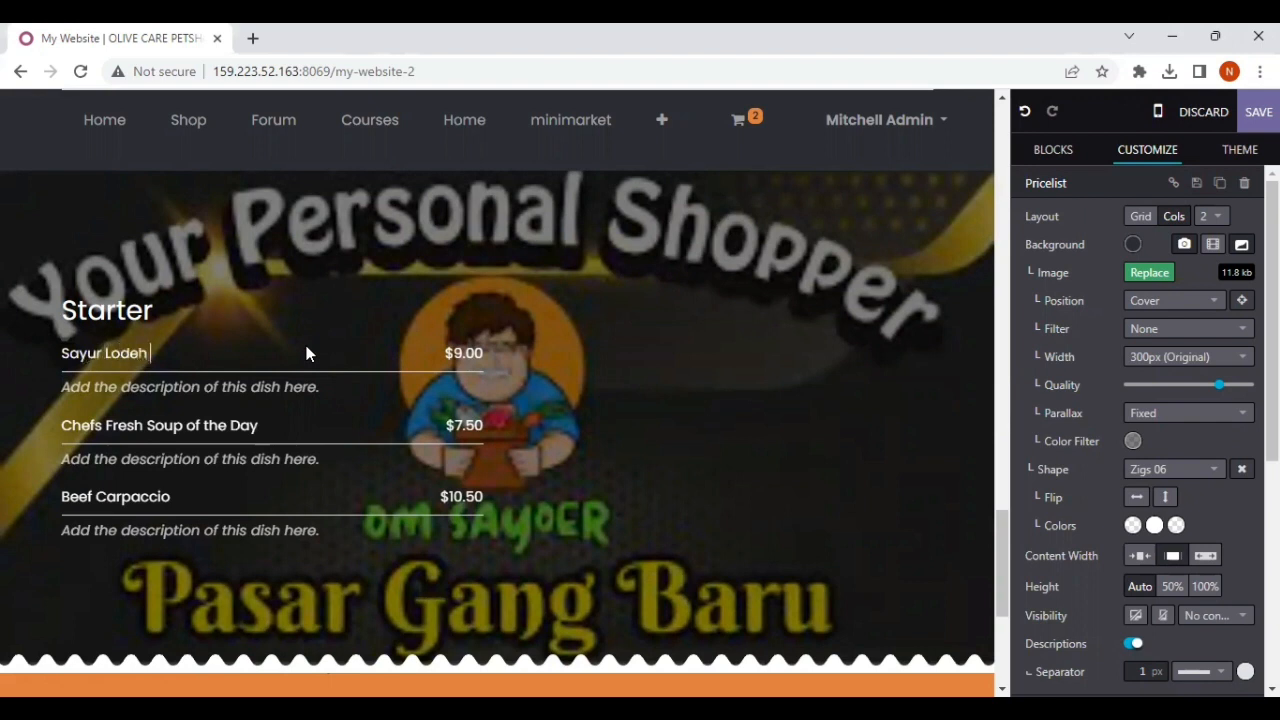
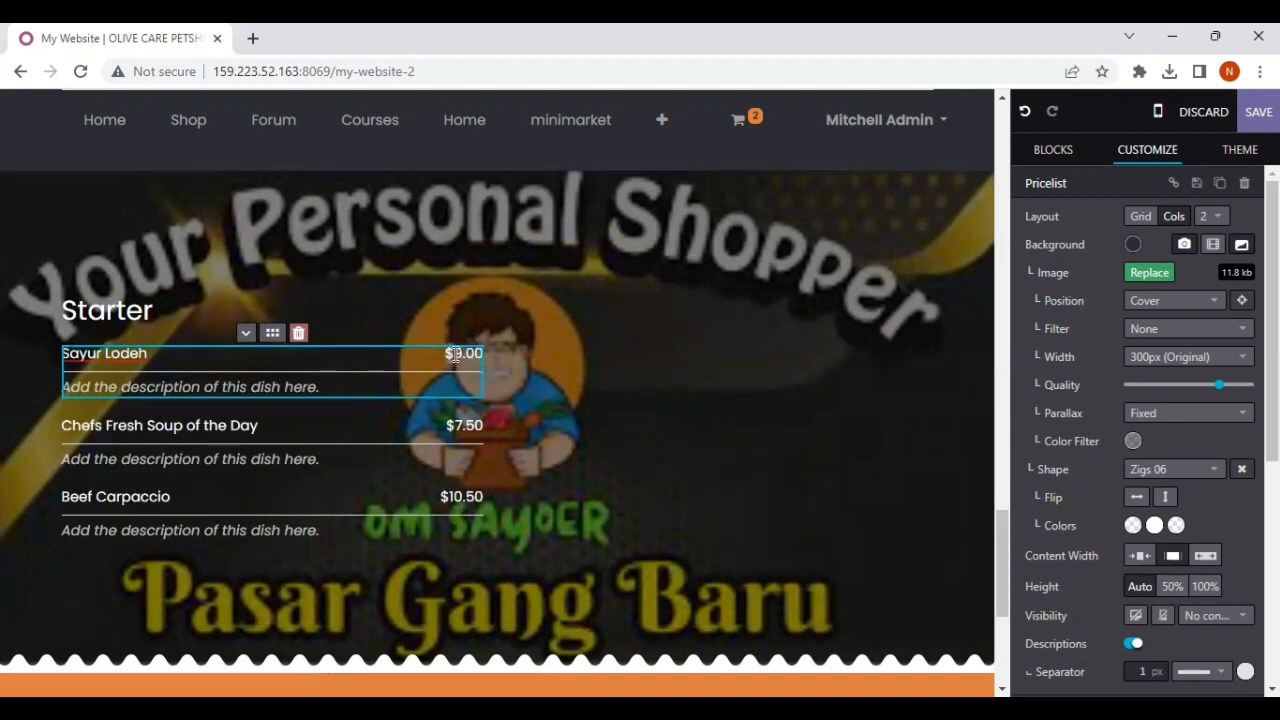
# Step: Replace the Sayur Lodeh price in the Pricelist with 23.500, without a currency sign
pyautogui.press('BackSpace')
pyautogui.press('Delete')
pyautogui.press('Delete')
pyautogui.press('Delete')
pyautogui.press('Delete')
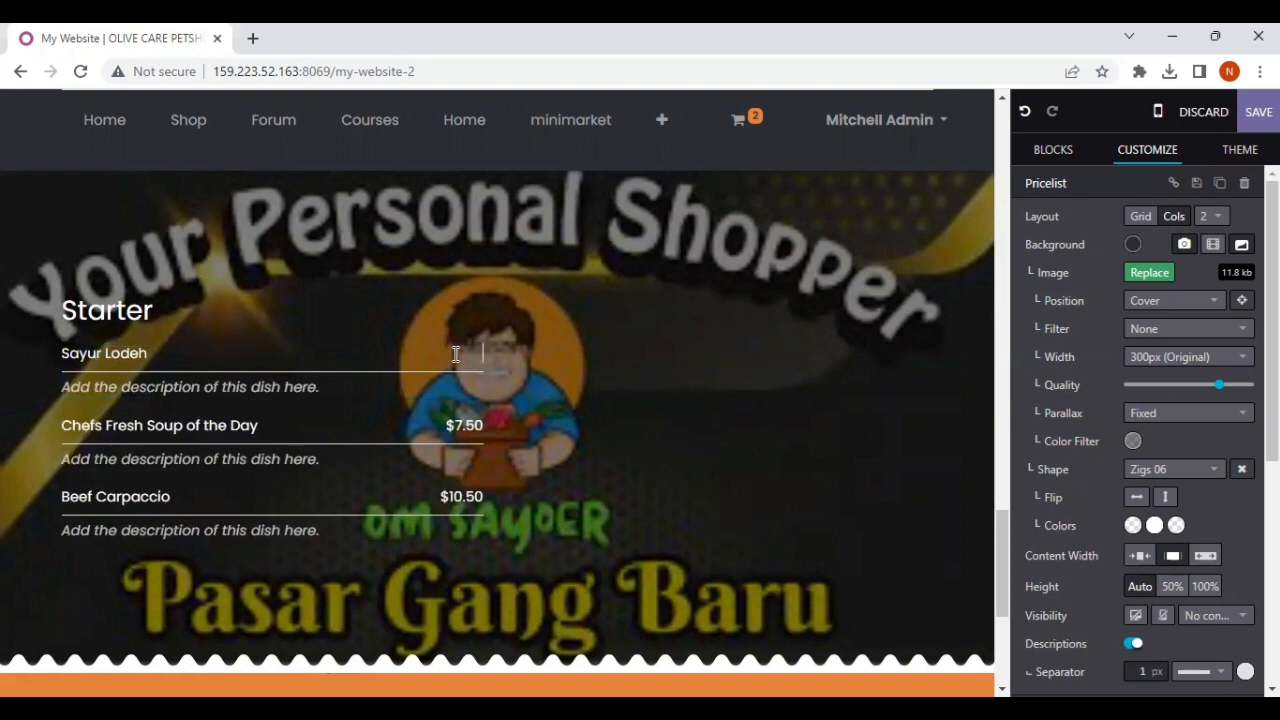
pyautogui.write('23.500')
# Step: Replace the Sayur Lodeh description with "Sayur Lodeh terdiri dari sayuiran tempe, kacang panjang, wortel, dan telur puyuh."
pyautogui.click(285, 390)
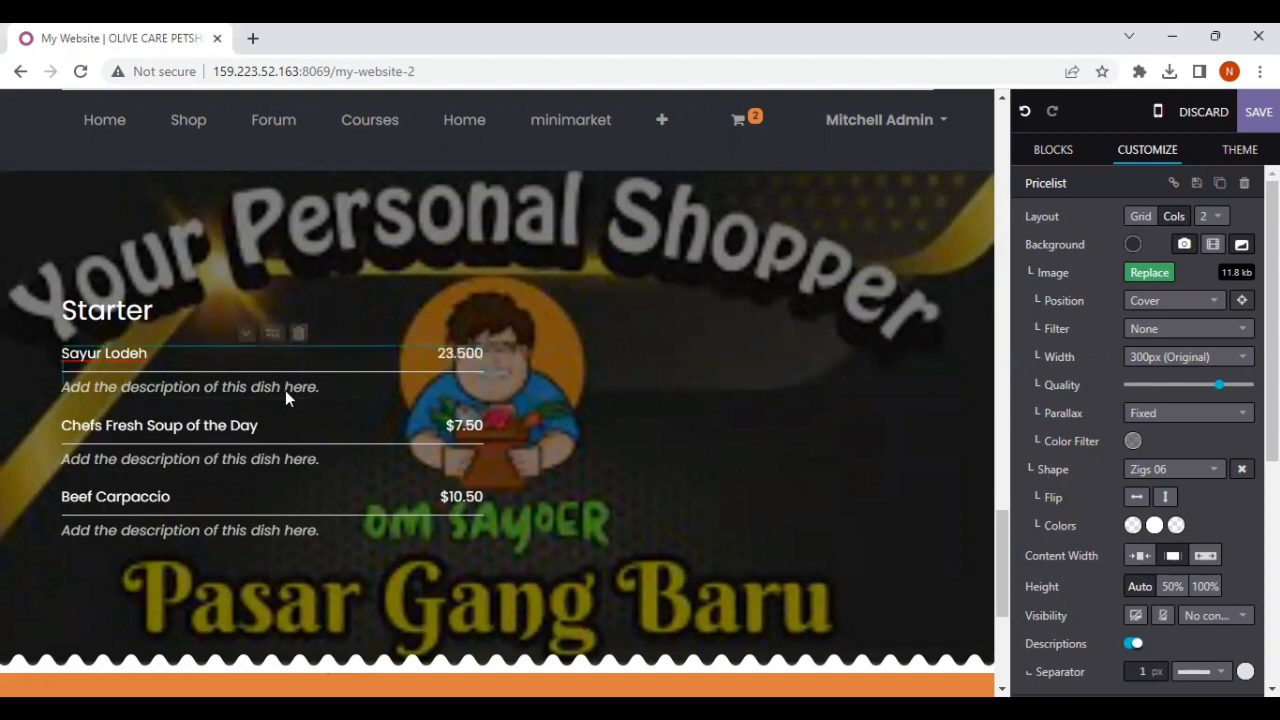
pyautogui.tripleClick(323, 381)
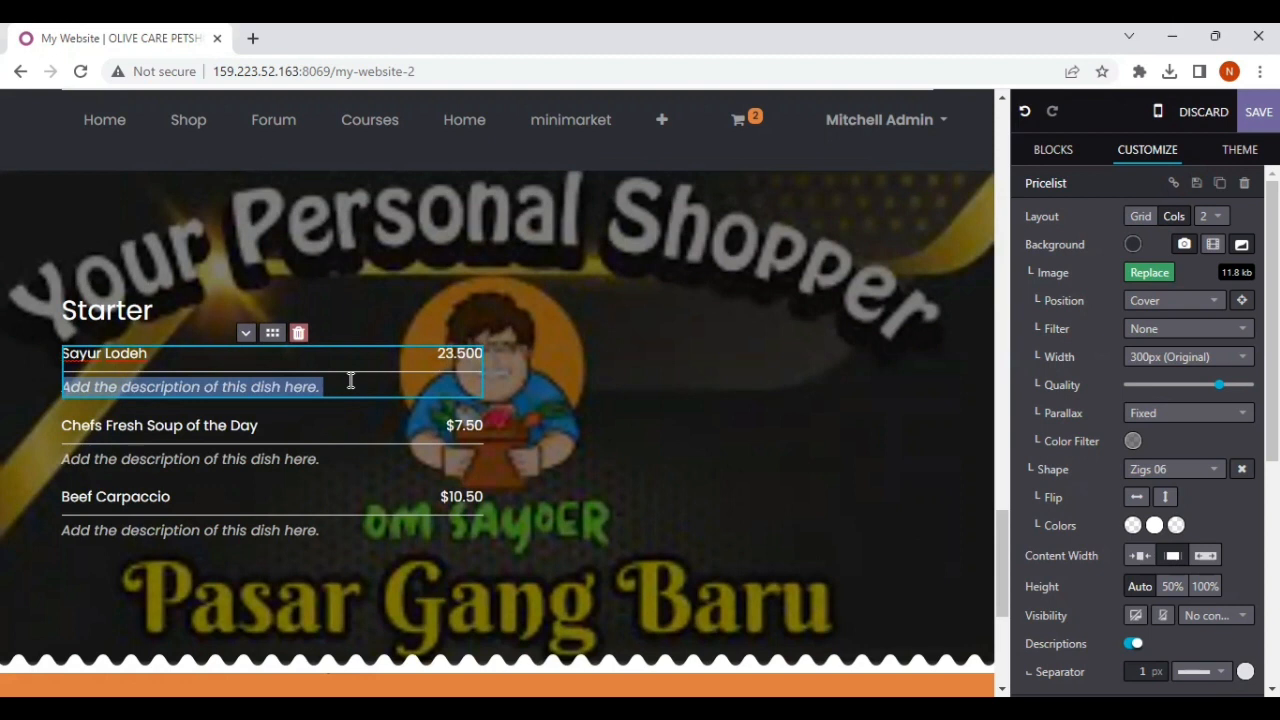
pyautogui.write('Sayur ')
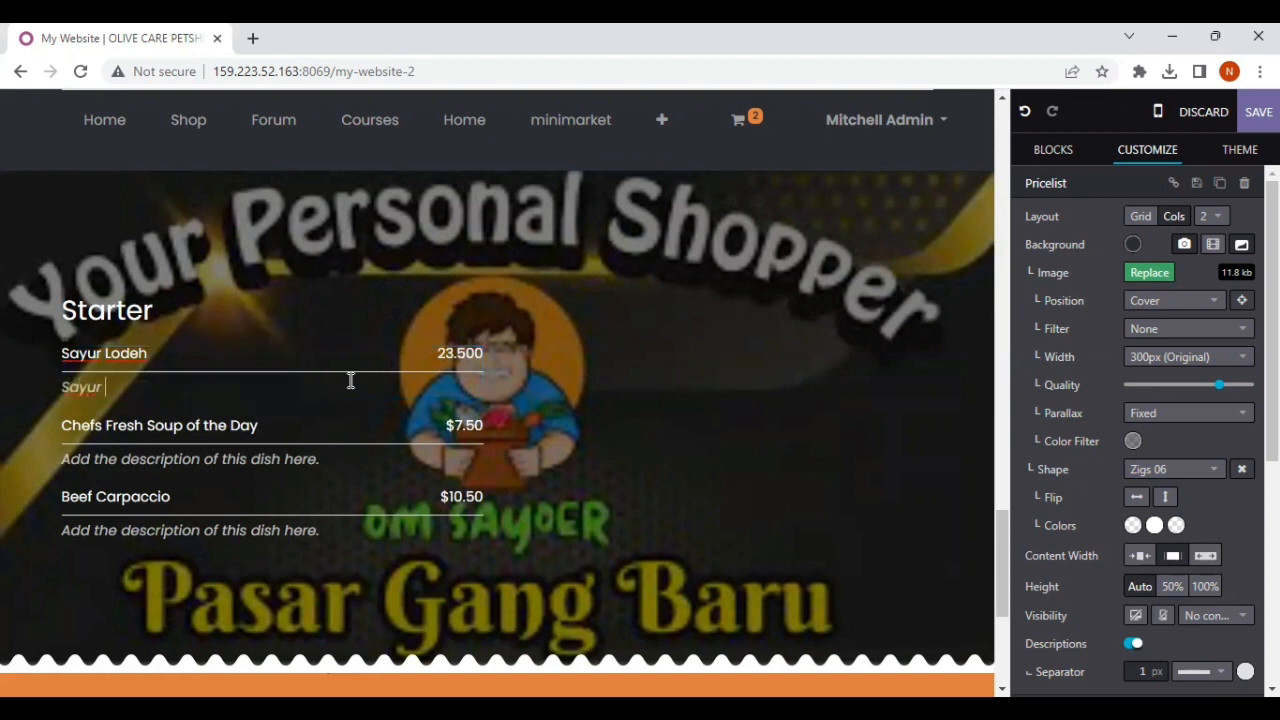
pyautogui.write('Lodeh terdiri')
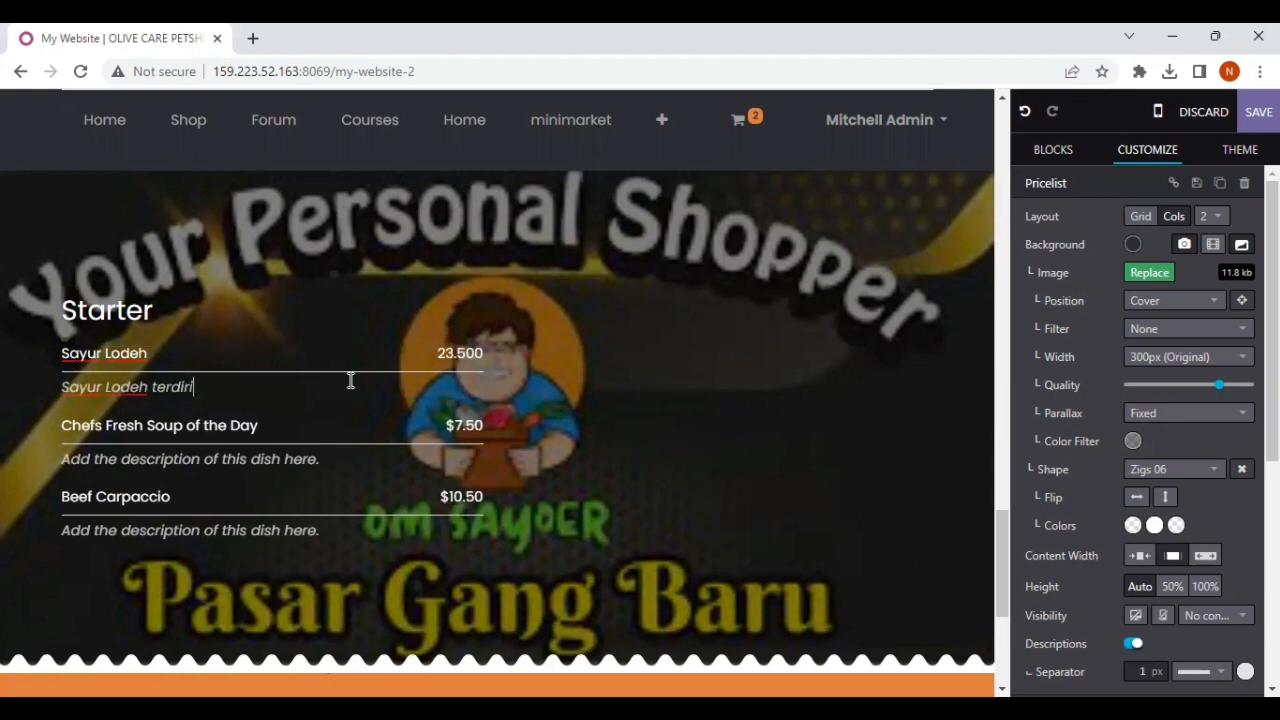
pyautogui.write(' dari na')
pyautogui.click(414, 369)
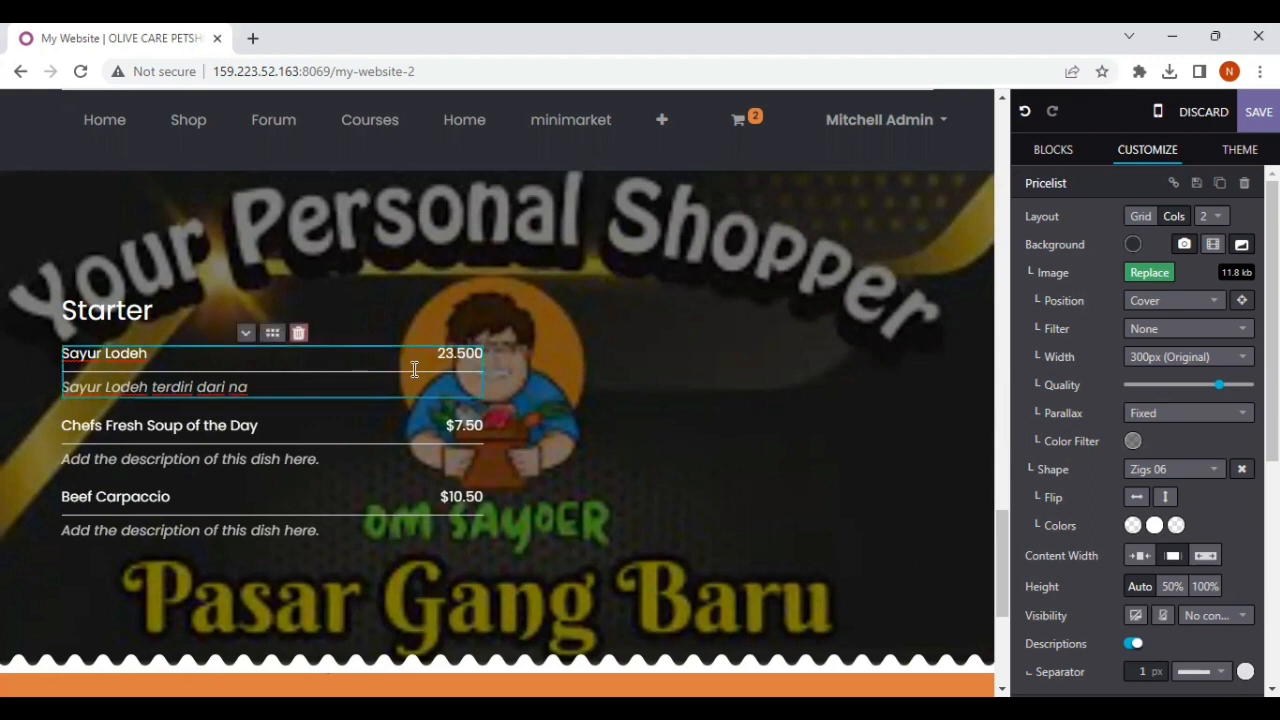
pyautogui.scroll(15, 414, 369)
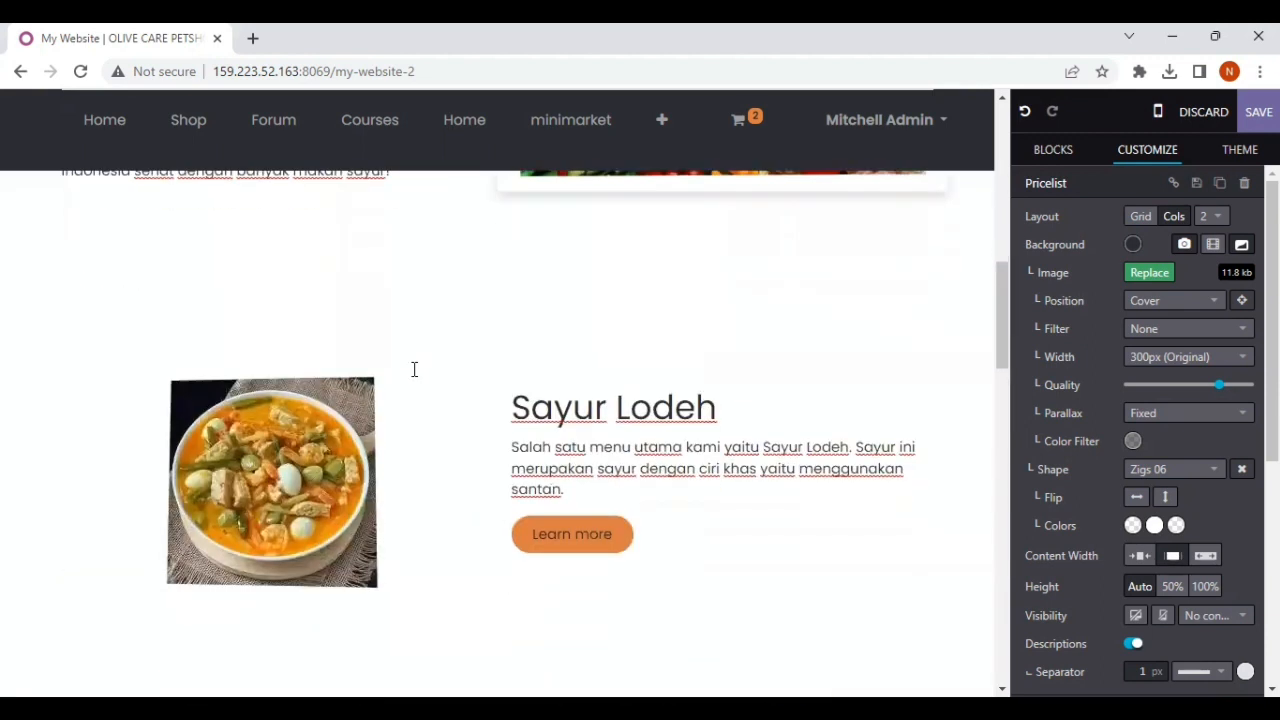
pyautogui.scroll(3, 414, 369)
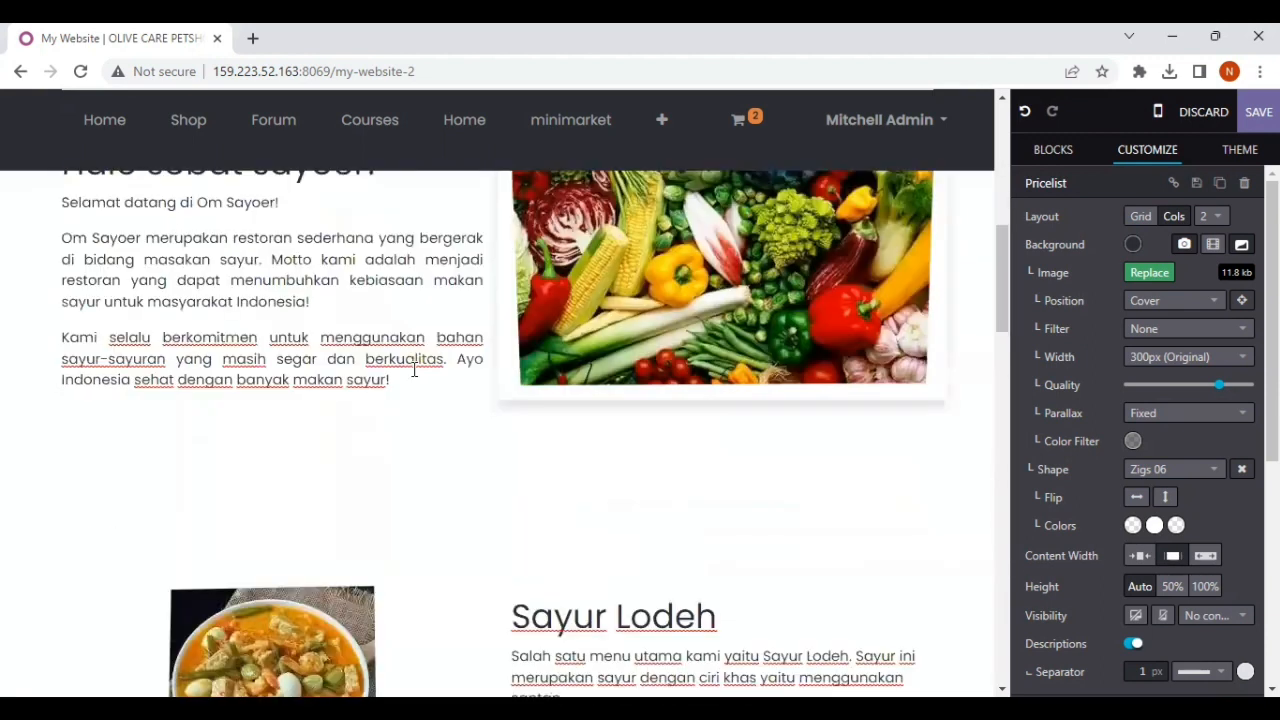
pyautogui.scroll(-4, 414, 369)
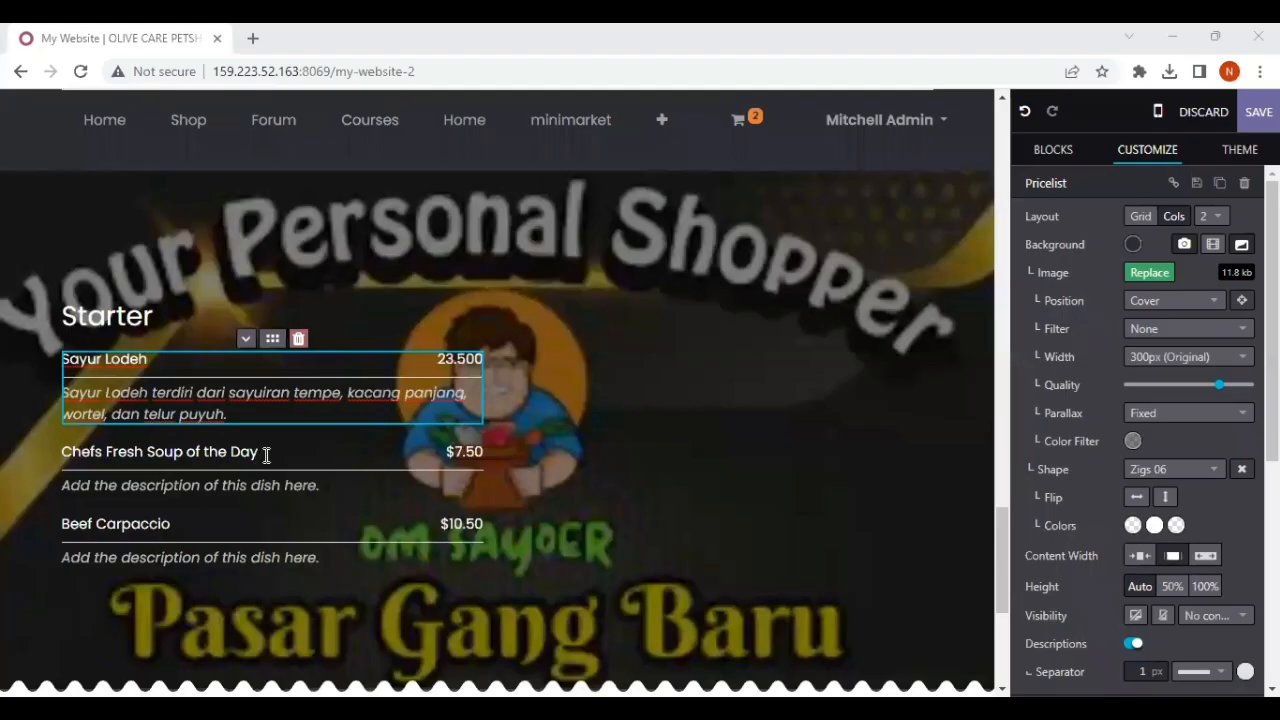
# Step: Replace the second dish name, Chefs Fresh Soup of the Day, with "Sayur Sop" and set its price to 25.000
pyautogui.click(266, 452)
pyautogui.press('BackSpace')
pyautogui.press('BackSpace')
pyautogui.press('BackSpace')
pyautogui.press('BackSpace')
pyautogui.press('BackSpace')
pyautogui.press('BackSpace')
pyautogui.press('BackSpace')
pyautogui.press('BackSpace')
pyautogui.press('BackSpace')
pyautogui.press('BackSpace')
pyautogui.press('BackSpace')
pyautogui.press('BackSpace')
pyautogui.press('BackSpace')
pyautogui.press('BackSpace')
pyautogui.press('BackSpace')
pyautogui.press('BackSpace')
pyautogui.press('BackSpace')
pyautogui.press('BackSpace')
pyautogui.press('BackSpace')
pyautogui.press('BackSpace')
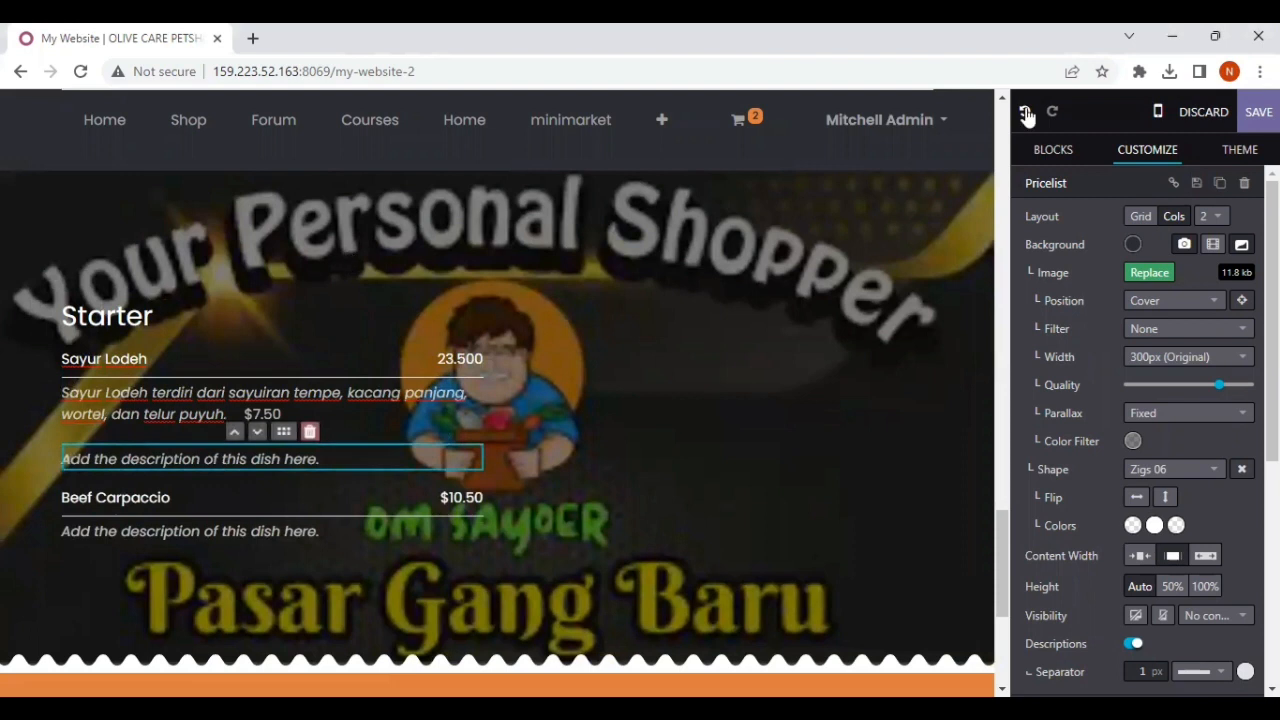
pyautogui.hotkey('ctrl', 'z')
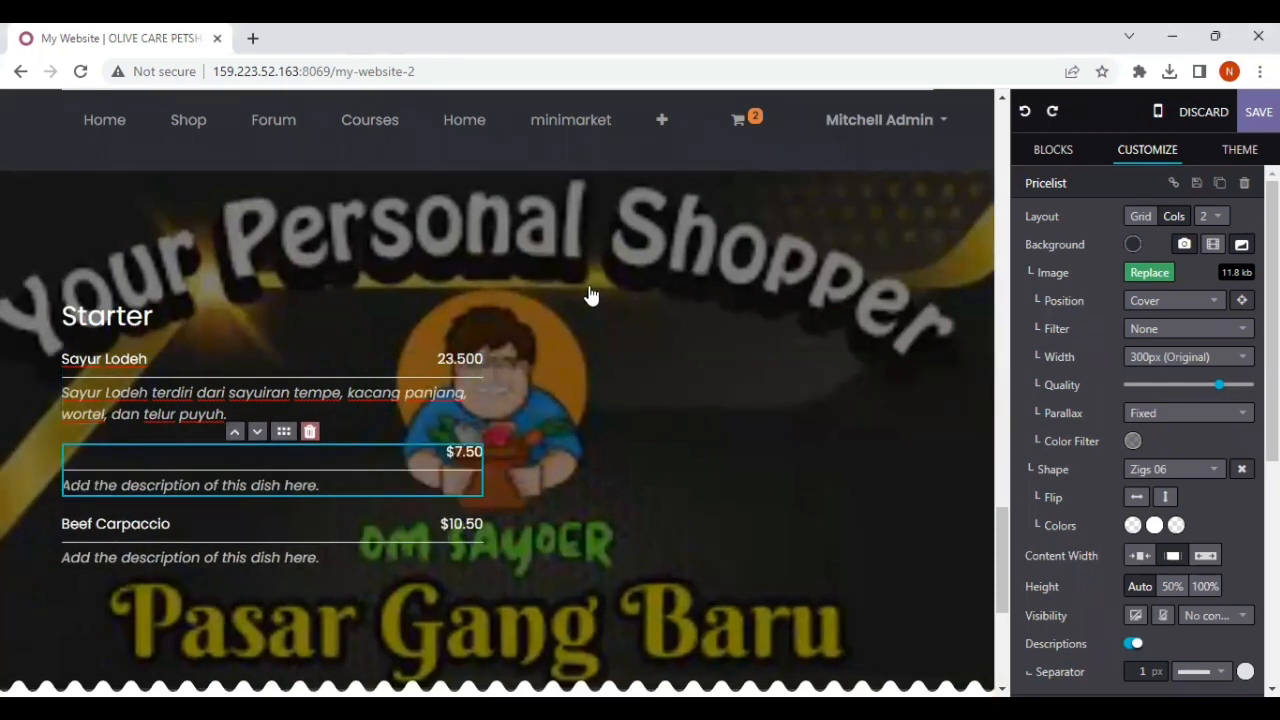
pyautogui.click(126, 455)
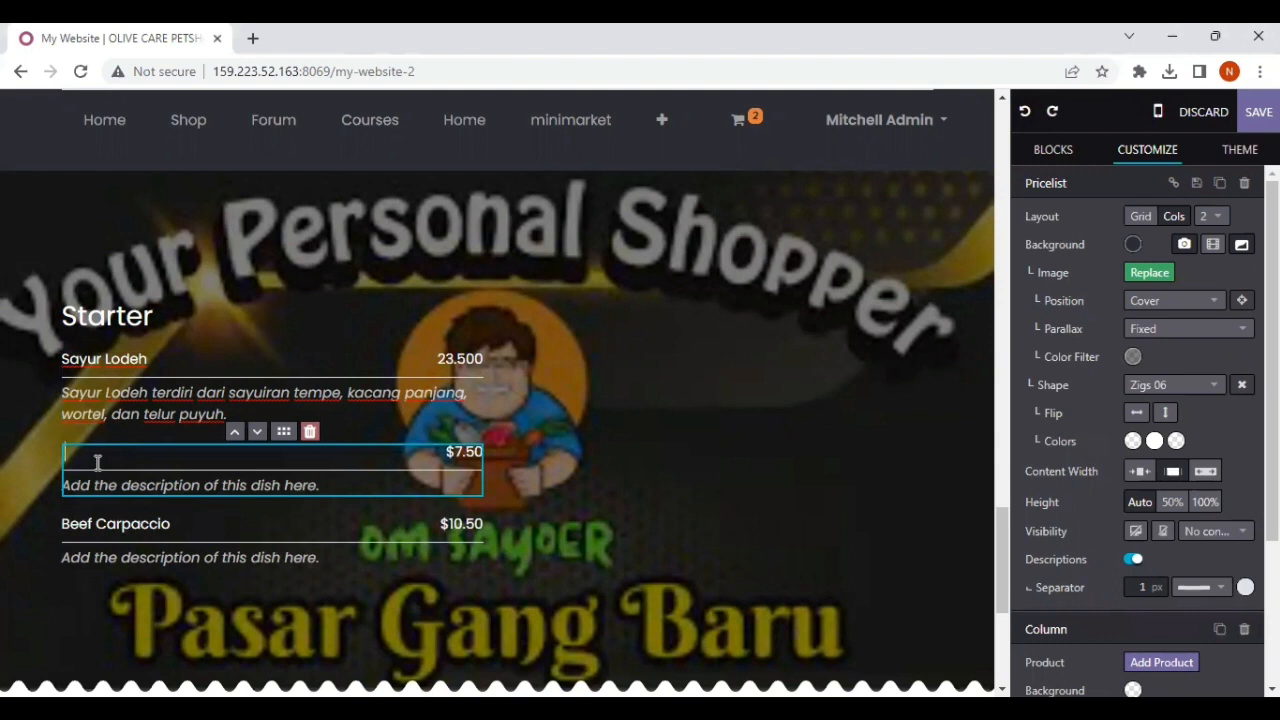
pyautogui.write('Sayur')
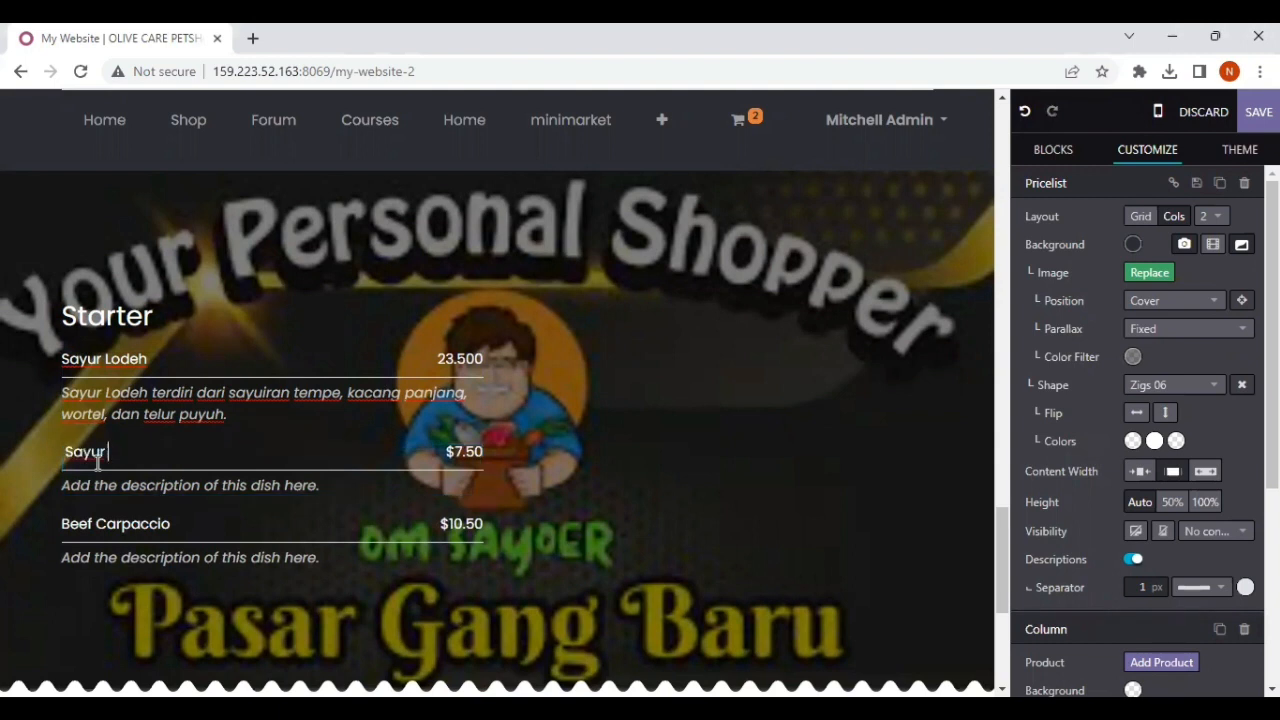
pyautogui.write(' Sop')
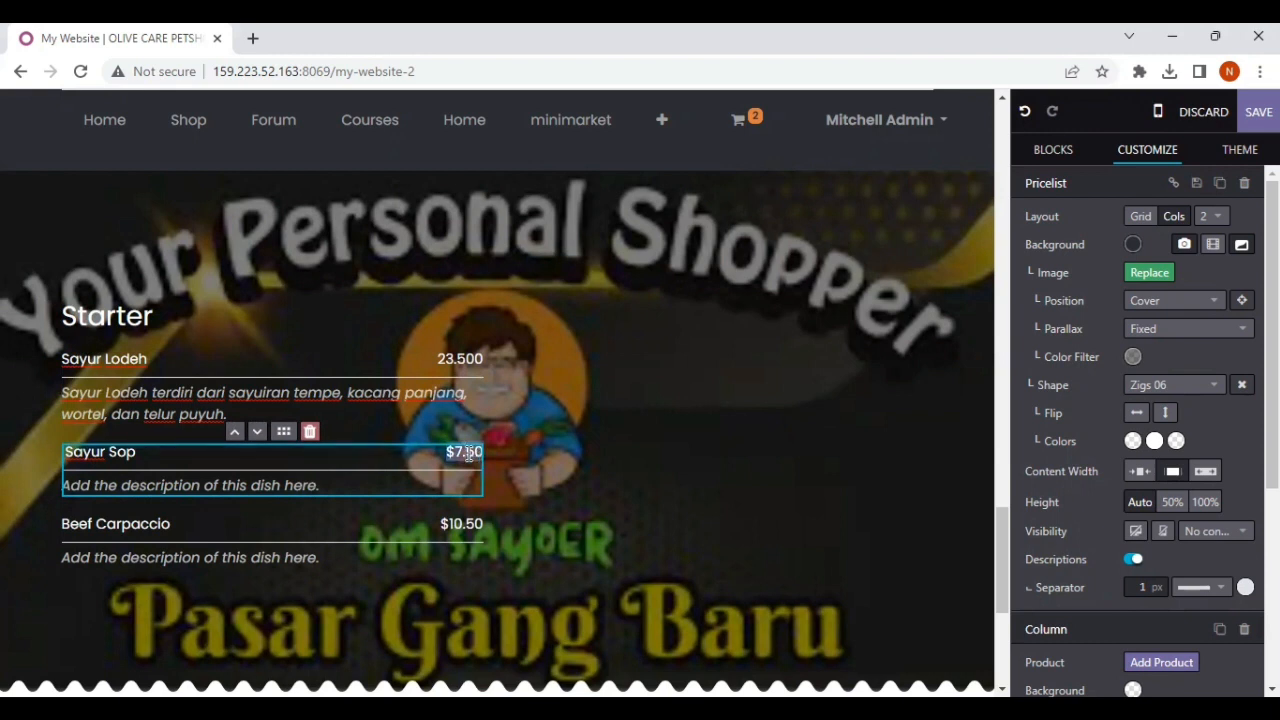
pyautogui.write('15')
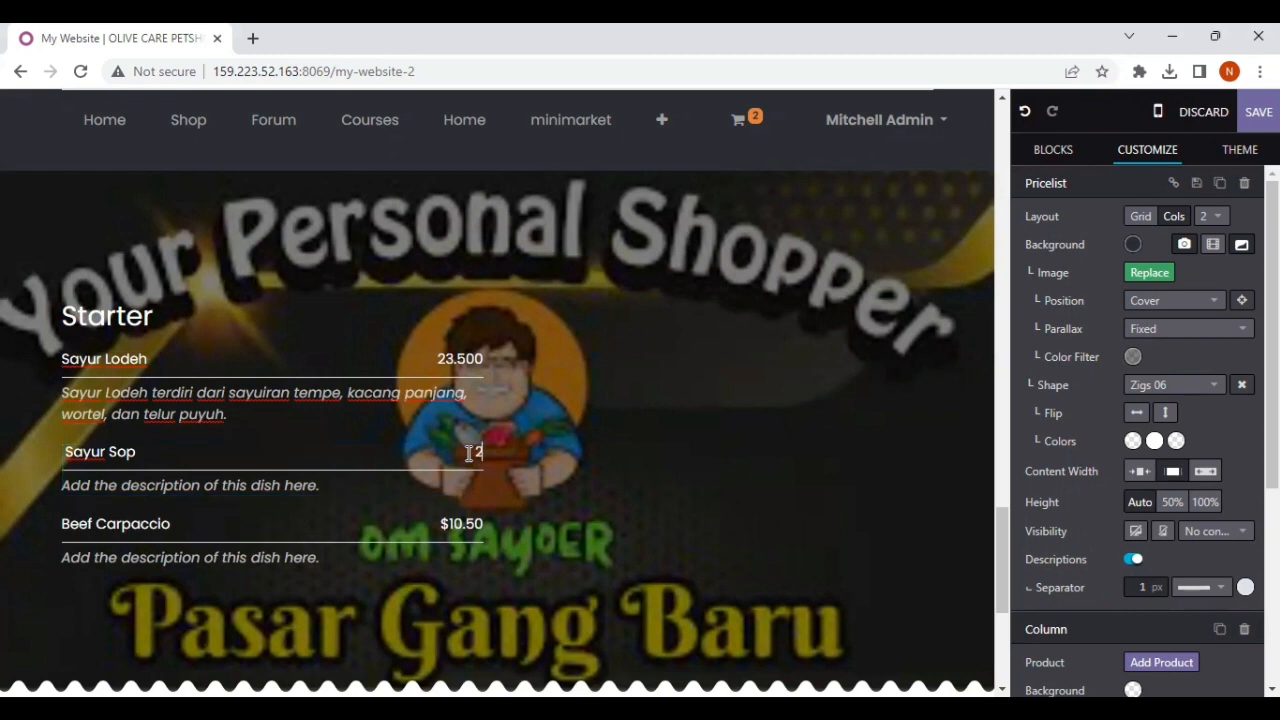
pyautogui.write('.000')
# Step: Replace the second dish's description with "Sayur Sop terdiri dari sayuran kol, wortel, kentang, labu, dan buncis."
pyautogui.tripleClick(326, 485)
pyautogui.press('BackSpace')
pyautogui.write('Sayur Sop ')
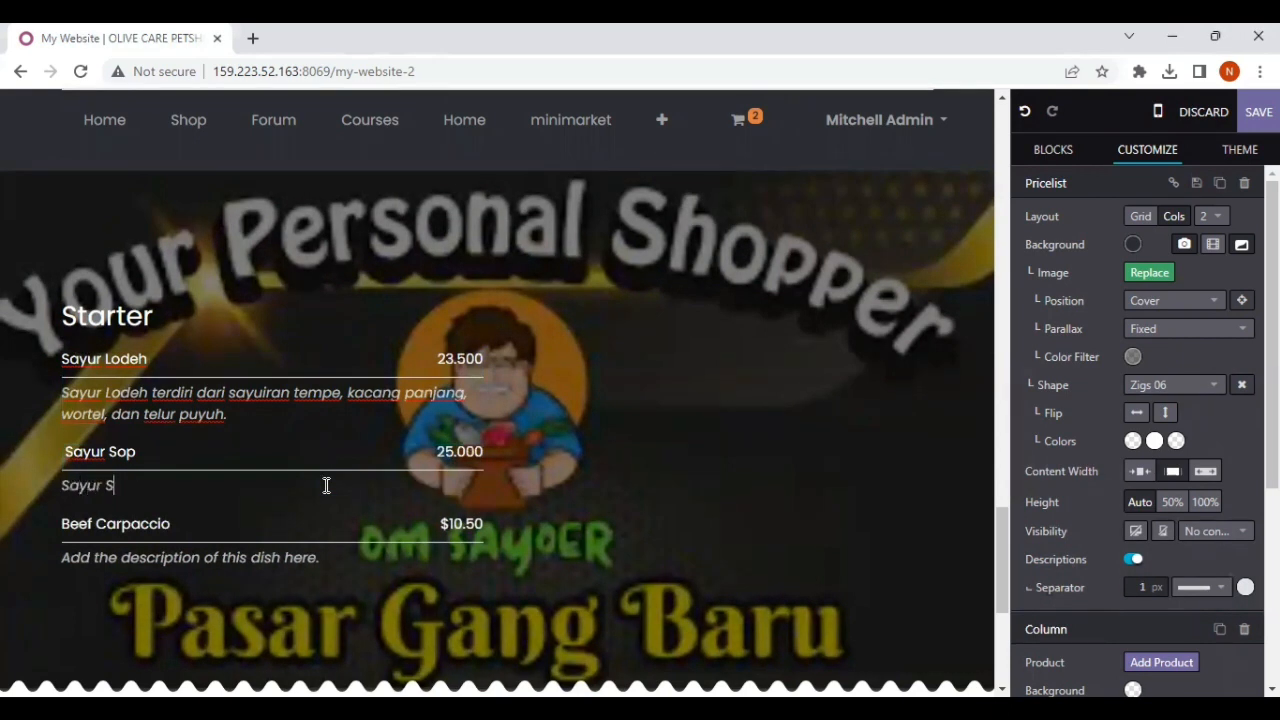
pyautogui.write('terdi')
pyautogui.write('dari sayuran')
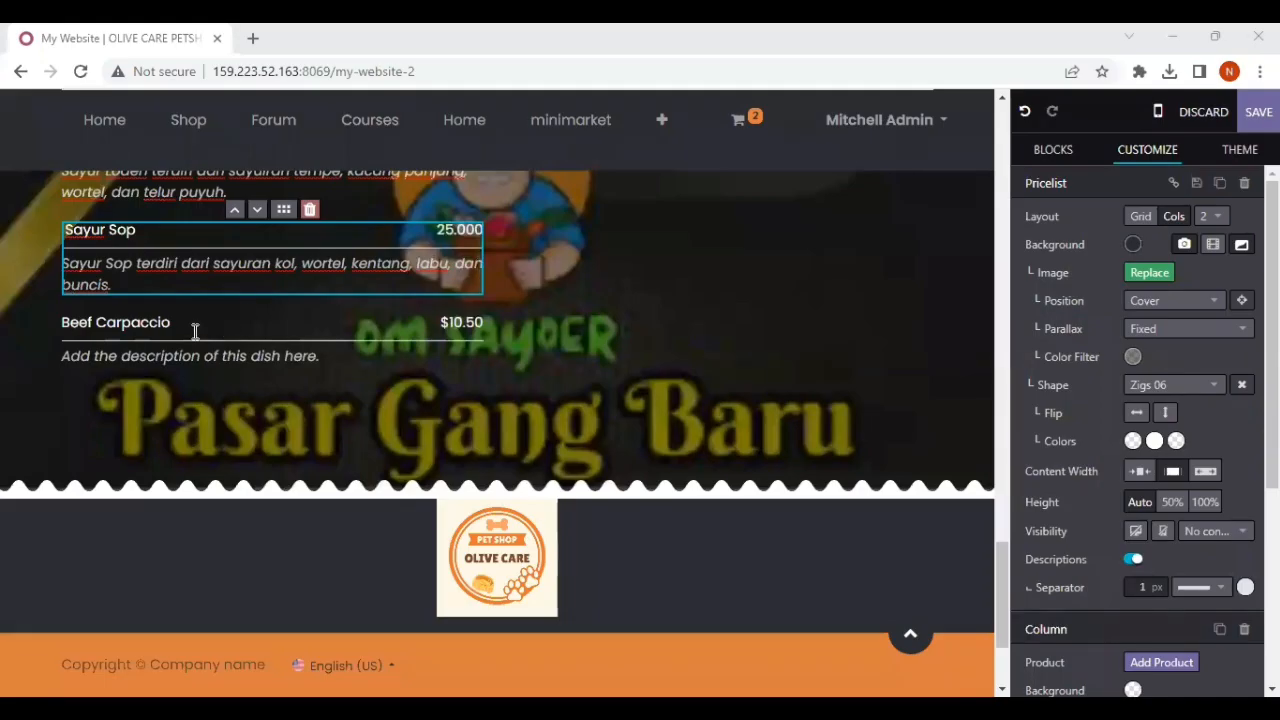
# Step: Try to replace the third dish name, Beef Carpaccio, with "Sayur Bening"
pyautogui.click(195, 331)
pyautogui.press('BackSpace')
pyautogui.press('BackSpace')
pyautogui.press('BackSpace')
pyautogui.press('BackSpace')
pyautogui.press('BackSpace')
pyautogui.press('BackSpace')
pyautogui.press('BackSpace')
pyautogui.press('BackSpace')
pyautogui.press('BackSpace')
pyautogui.press('BackSpace')
pyautogui.press('BackSpace')
pyautogui.press('BackSpace')
pyautogui.press('BackSpace')
pyautogui.press('BackSpace')
pyautogui.press('BackSpace')
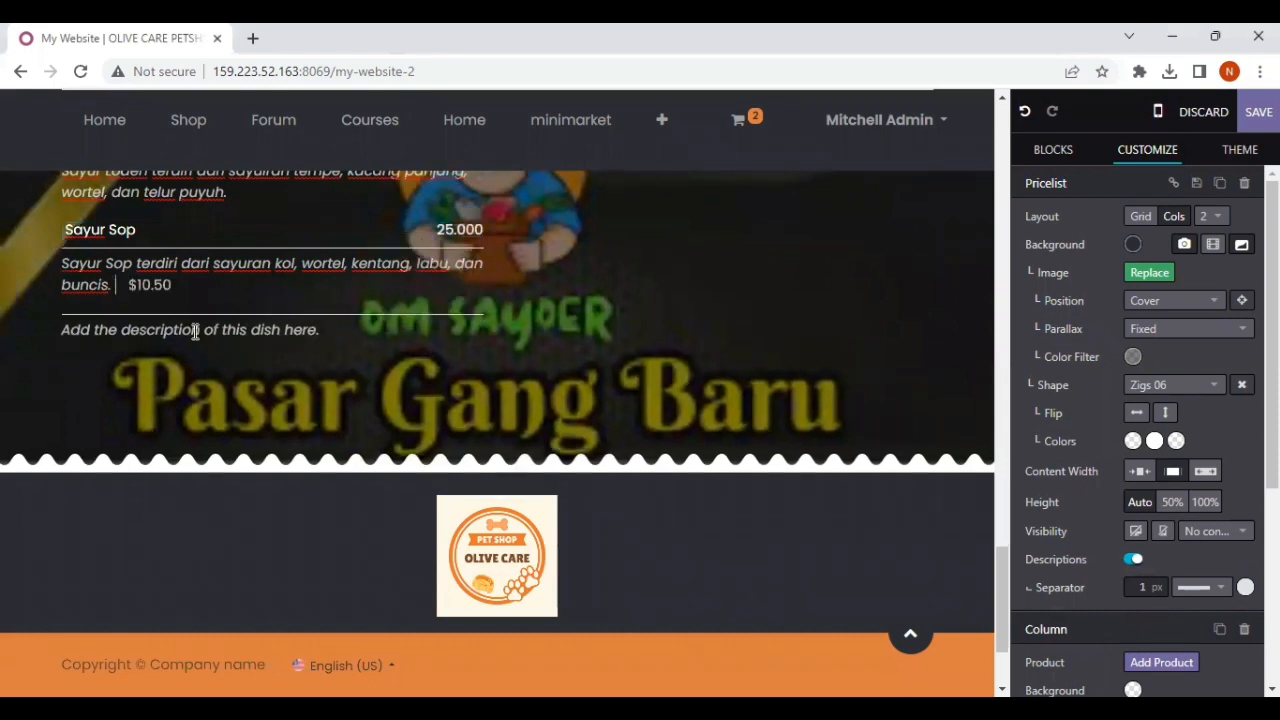
pyautogui.write('Sayur')
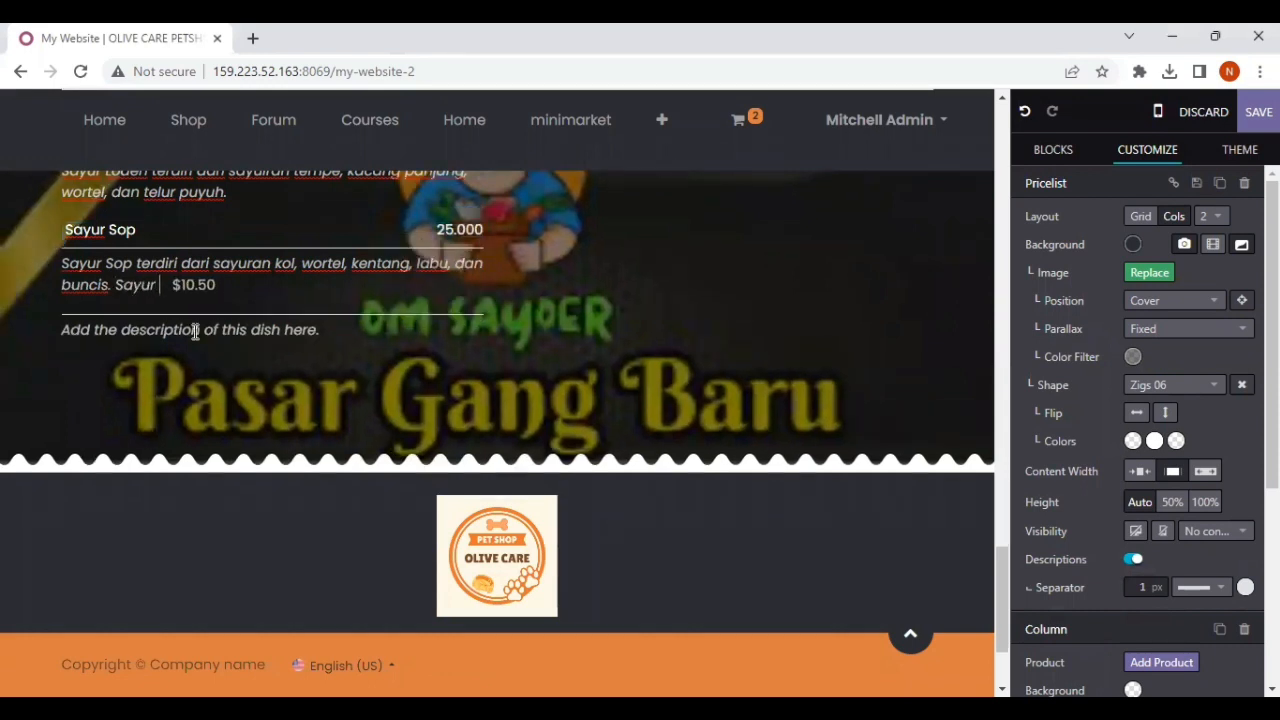
pyautogui.write(' Bening')
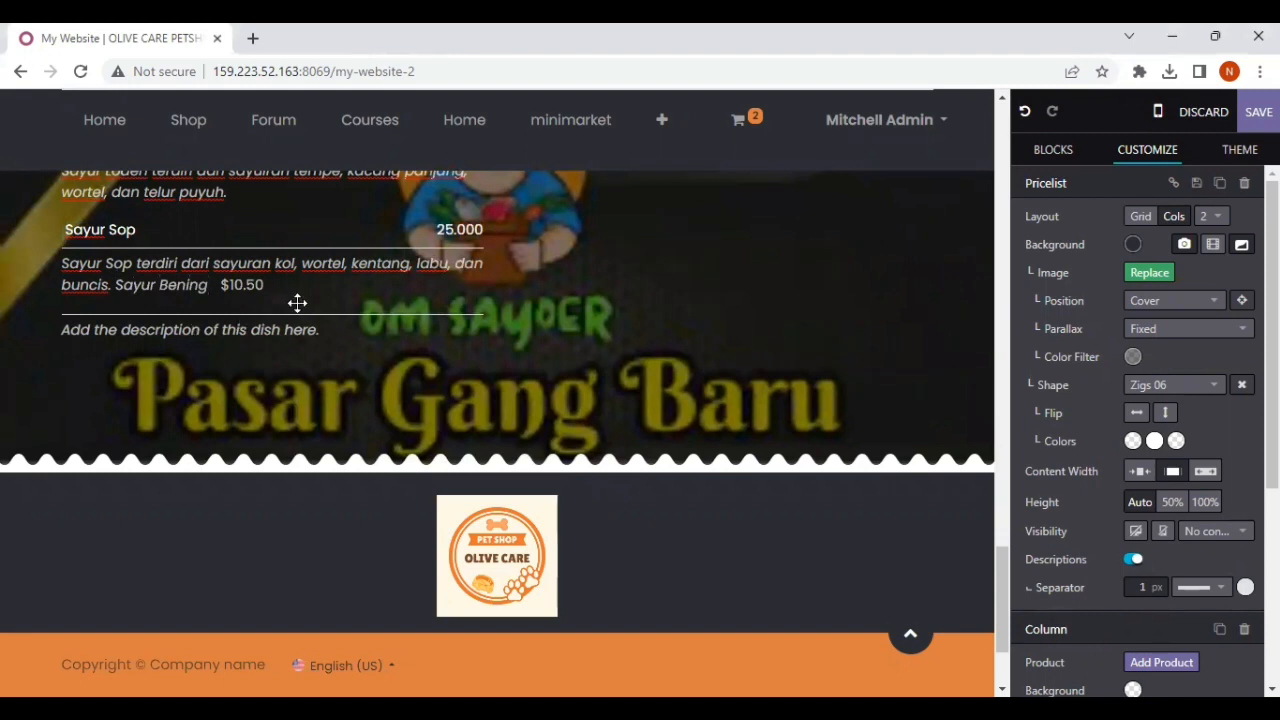
# Step: Undo the misplaced Sayur Bening text and the excess deletion that merged the third dish into the Sayur Sop description
pyautogui.click(1024, 111)
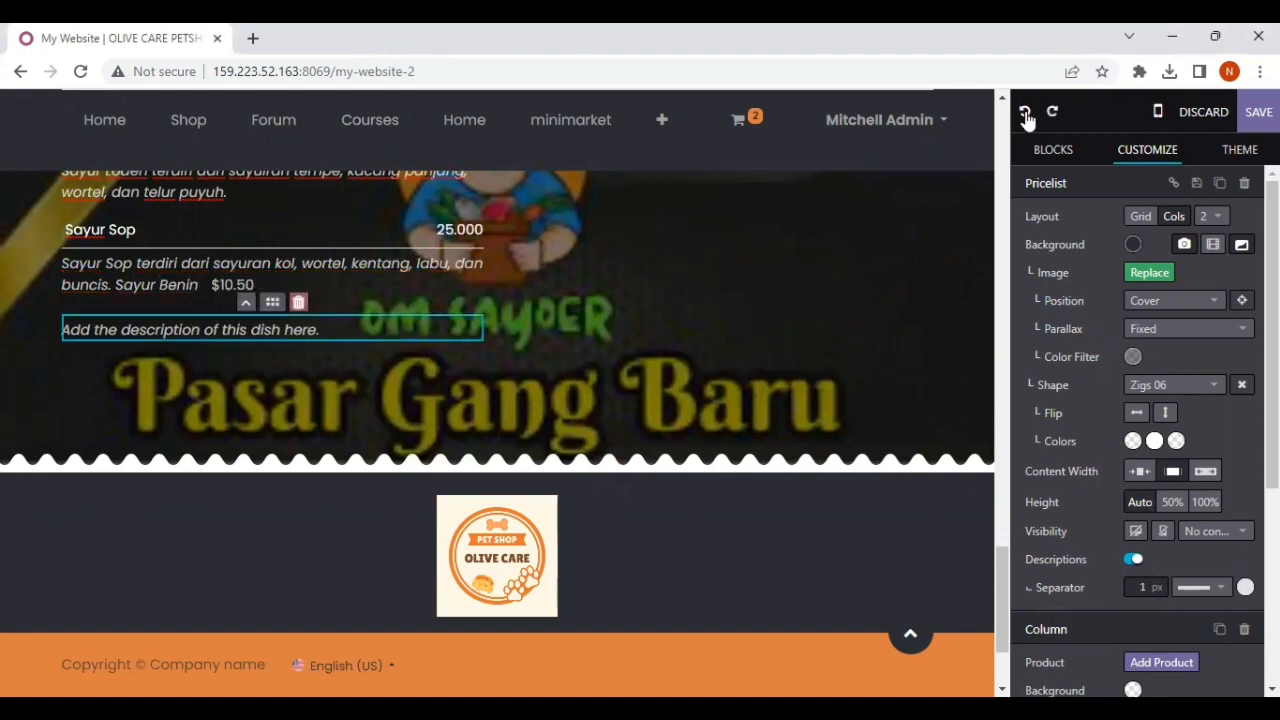
pyautogui.click(1025, 113)
pyautogui.click(1025, 113)
pyautogui.click(1025, 113)
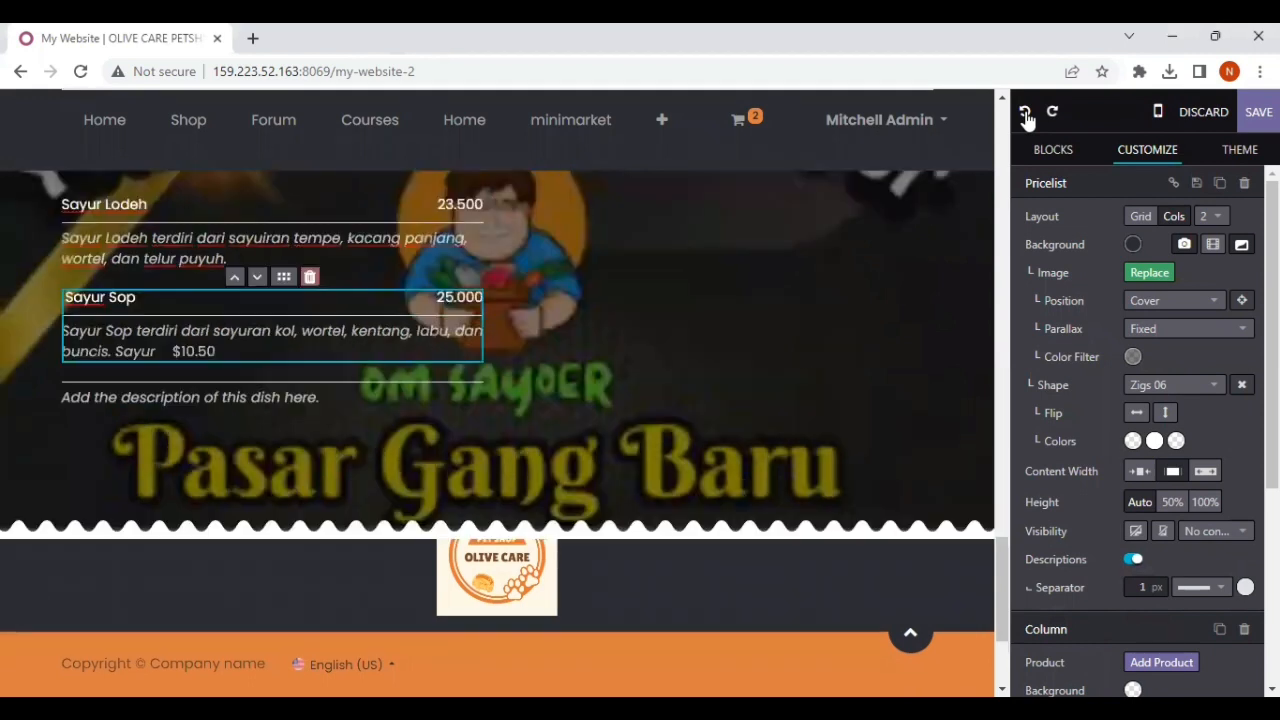
pyautogui.click(1025, 113)
pyautogui.click(1025, 113)
pyautogui.click(1025, 113)
pyautogui.click(1025, 113)
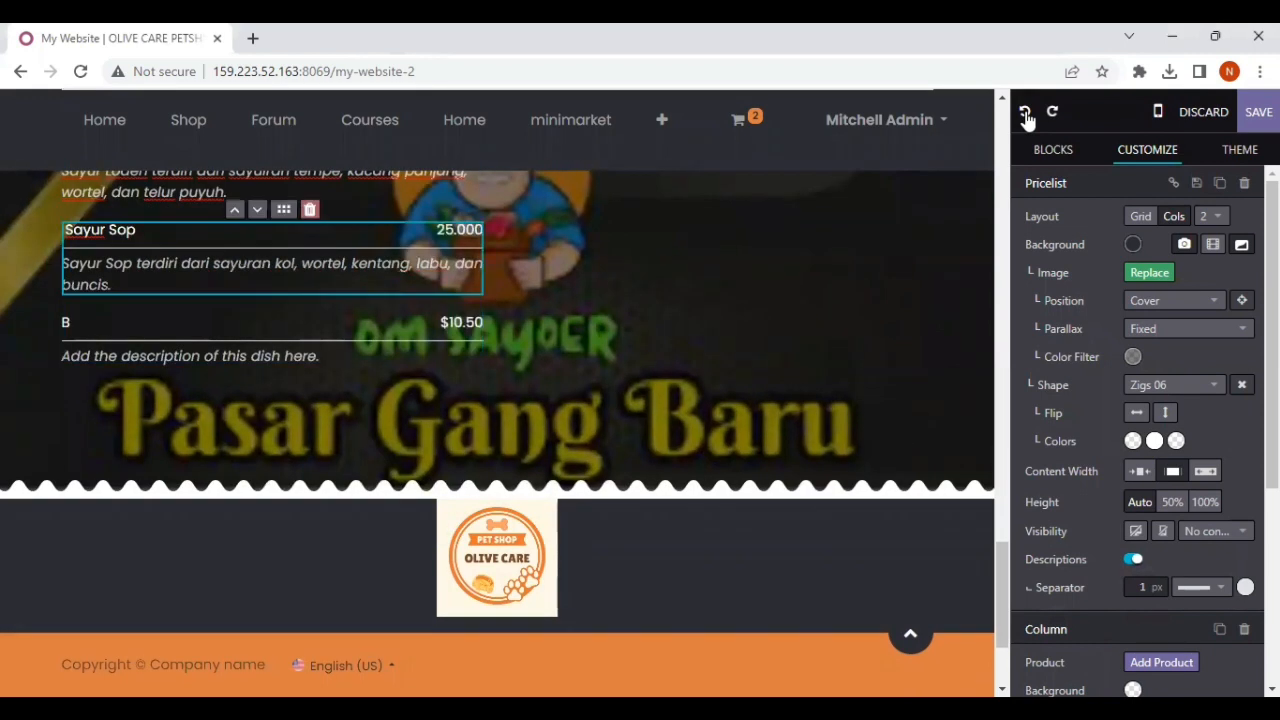
# Step: Rename the third dish "Sayur Bening" in its own row and set its price to 21.700
pyautogui.click(103, 325)
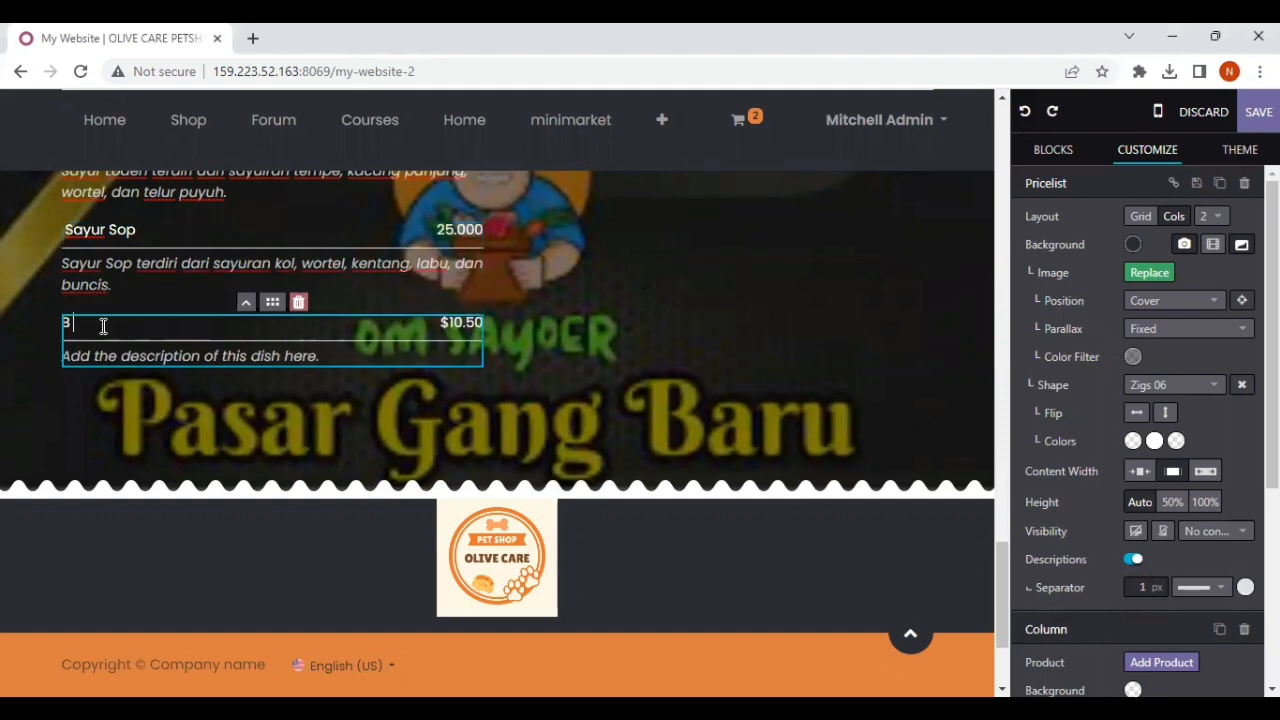
pyautogui.press('BackSpace')
pyautogui.write('Say')
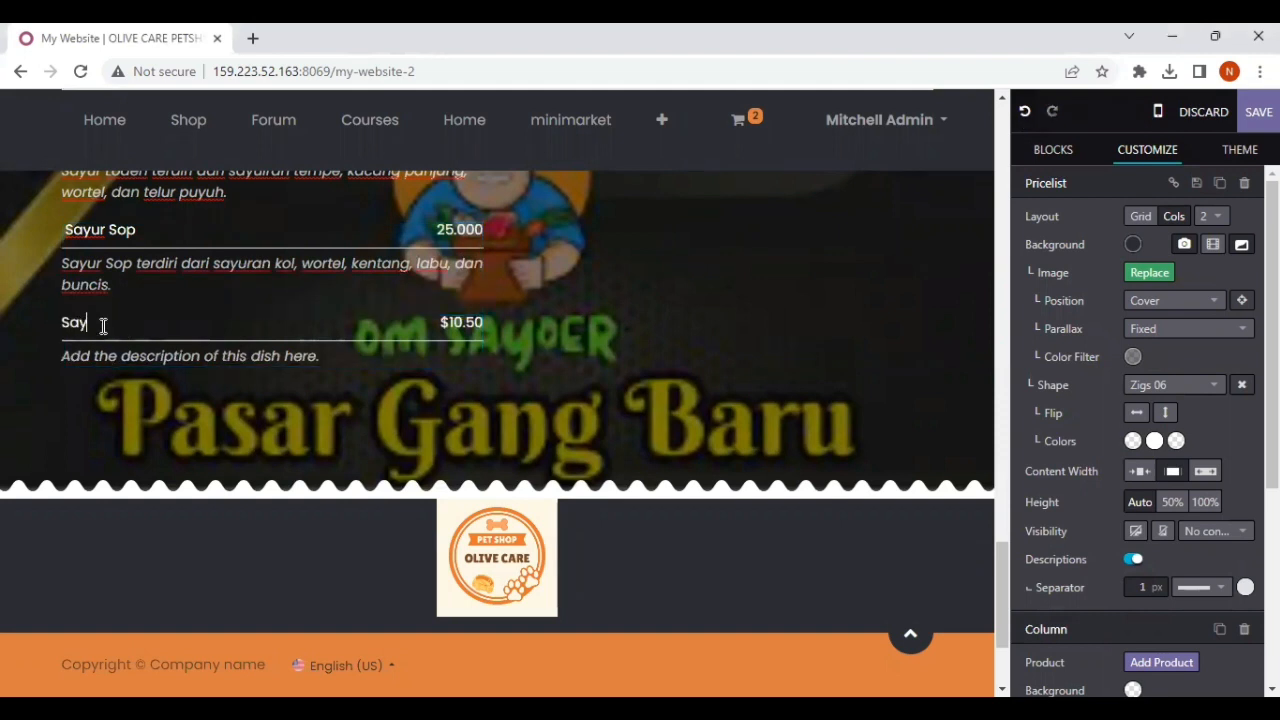
pyautogui.write('ur Bening')
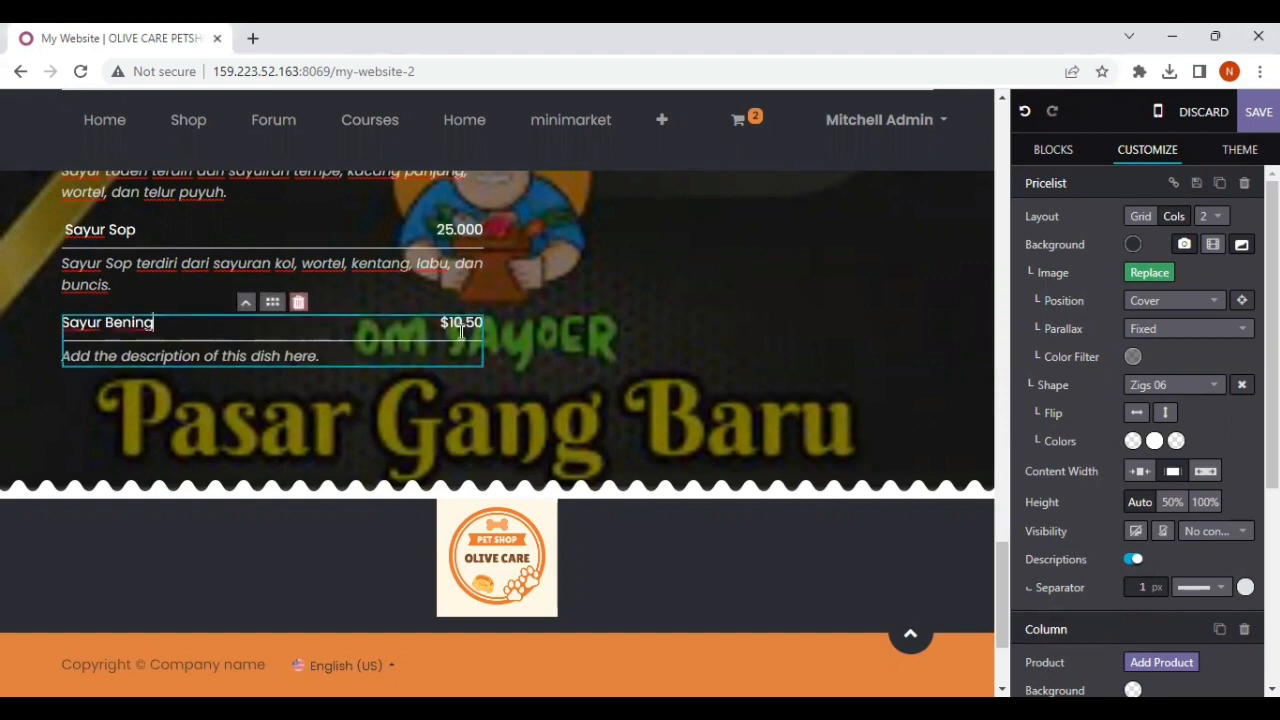
pyautogui.tripleClick(462, 322)
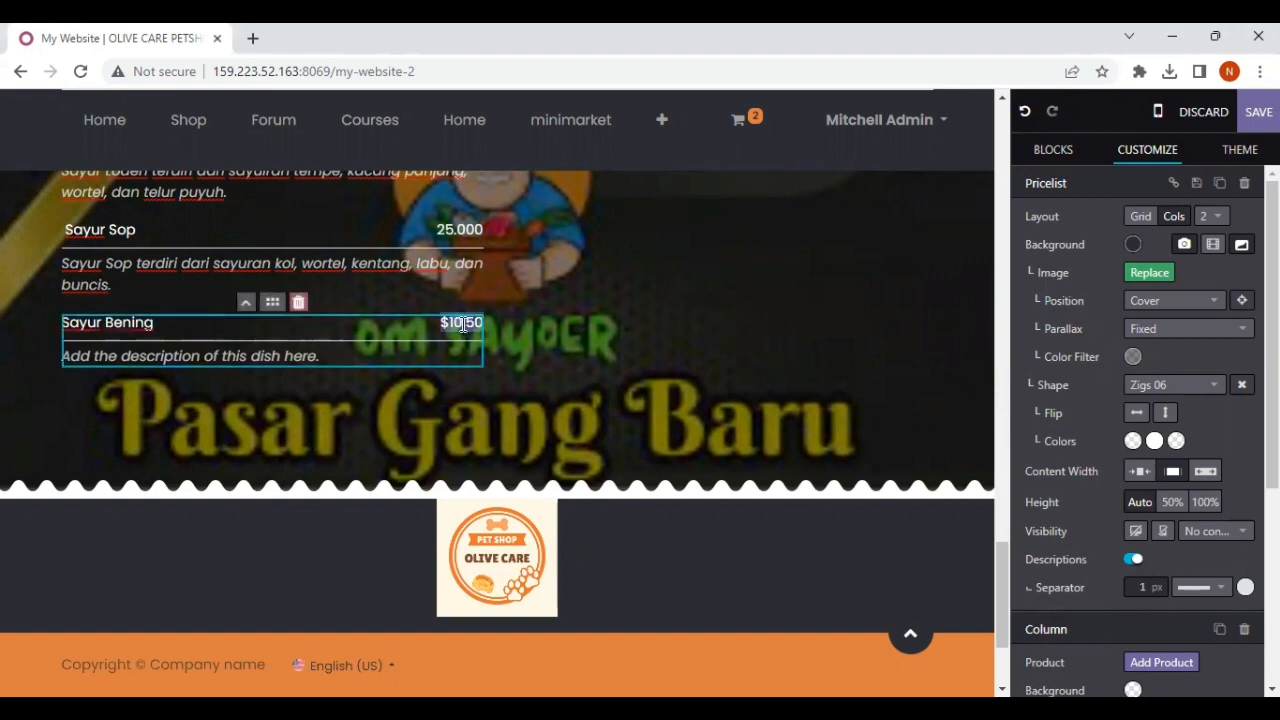
pyautogui.write('21')
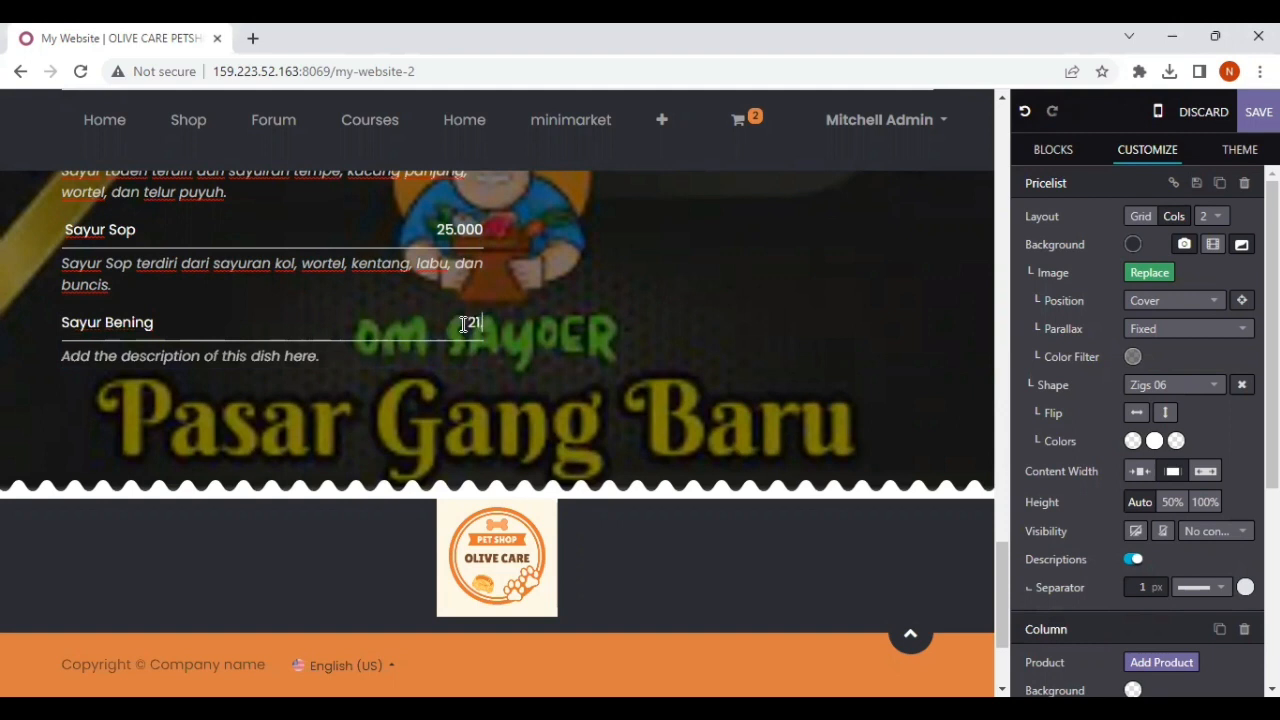
pyautogui.write('.700')
# Step: Replace the third dish's description with "Sayur Bening terdiri dari sayuran jagung, brokoli, dan bayam."
pyautogui.tripleClick(334, 356)
pyautogui.press('BackSpace')
pyautogui.write('Sa')
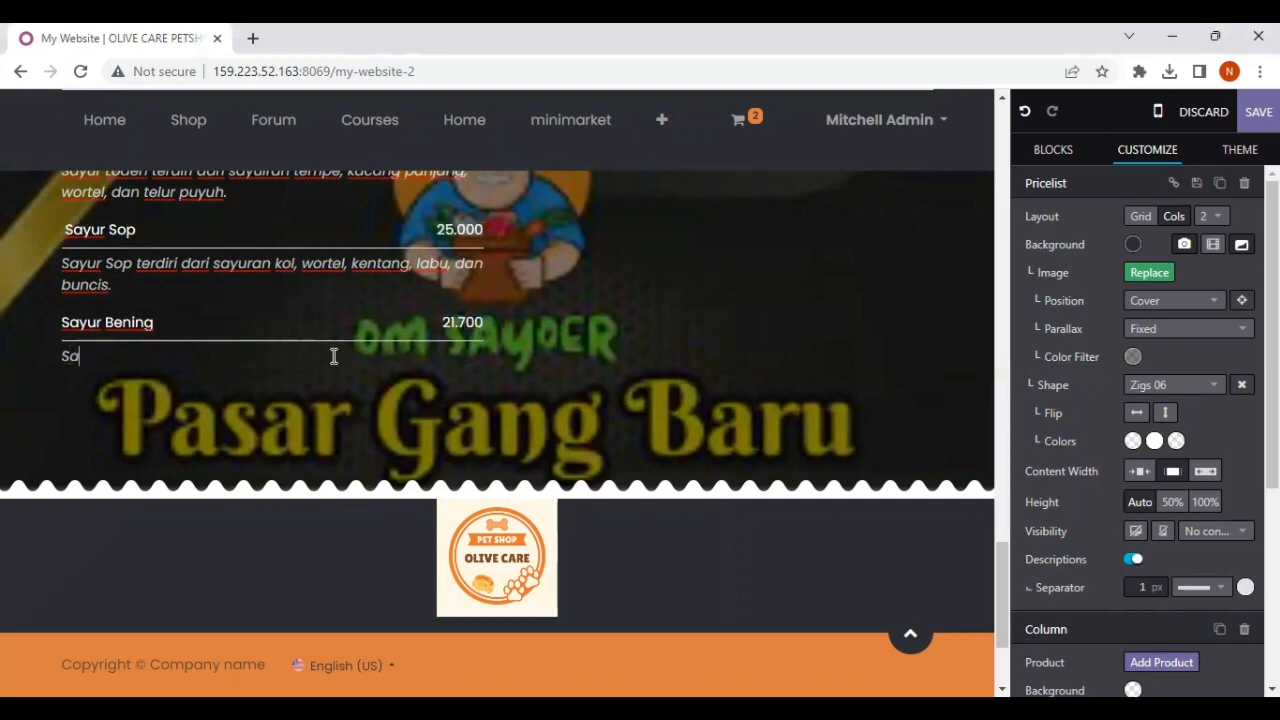
pyautogui.write('yur Bening te')
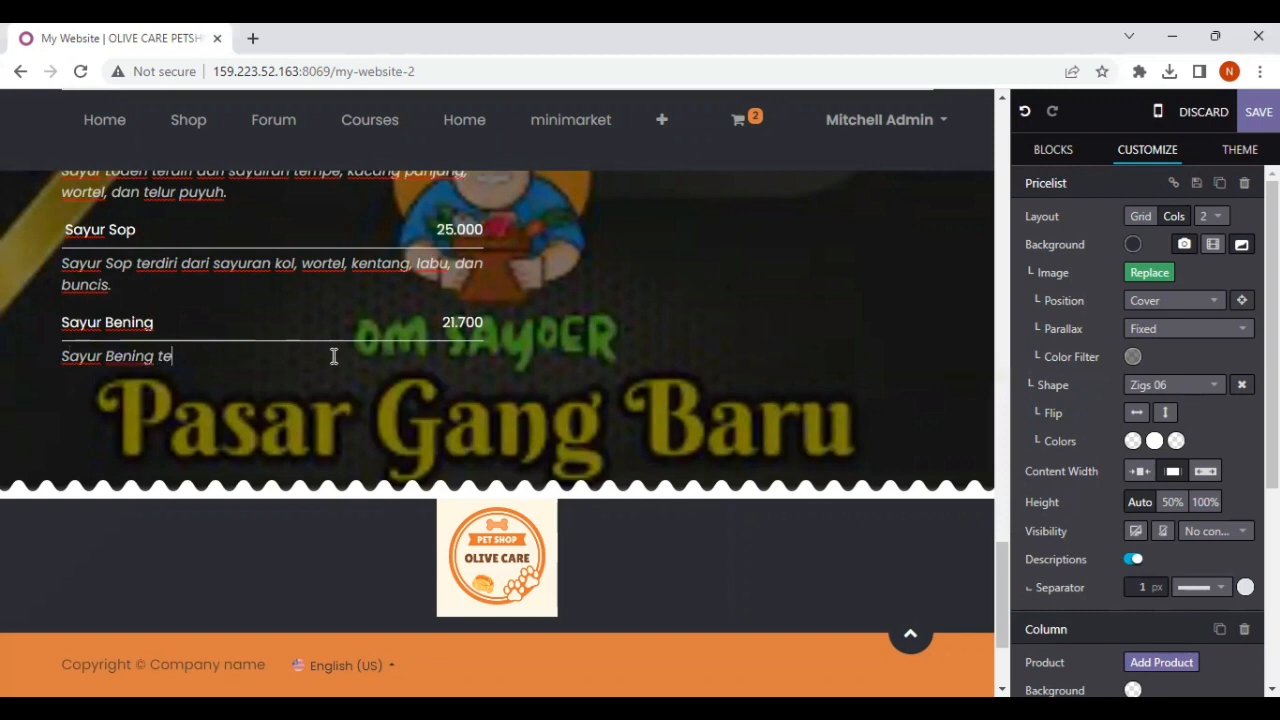
pyautogui.write('rdiri dari sayuran')
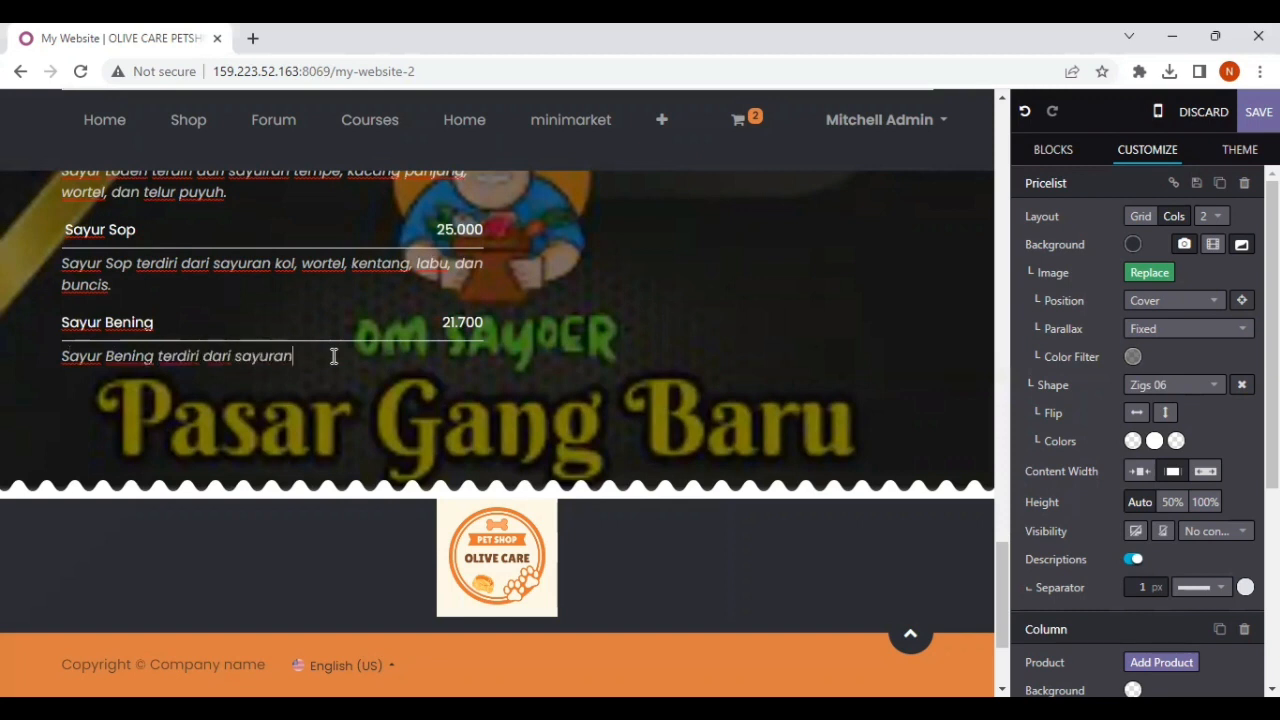
pyautogui.write(' jagung,')
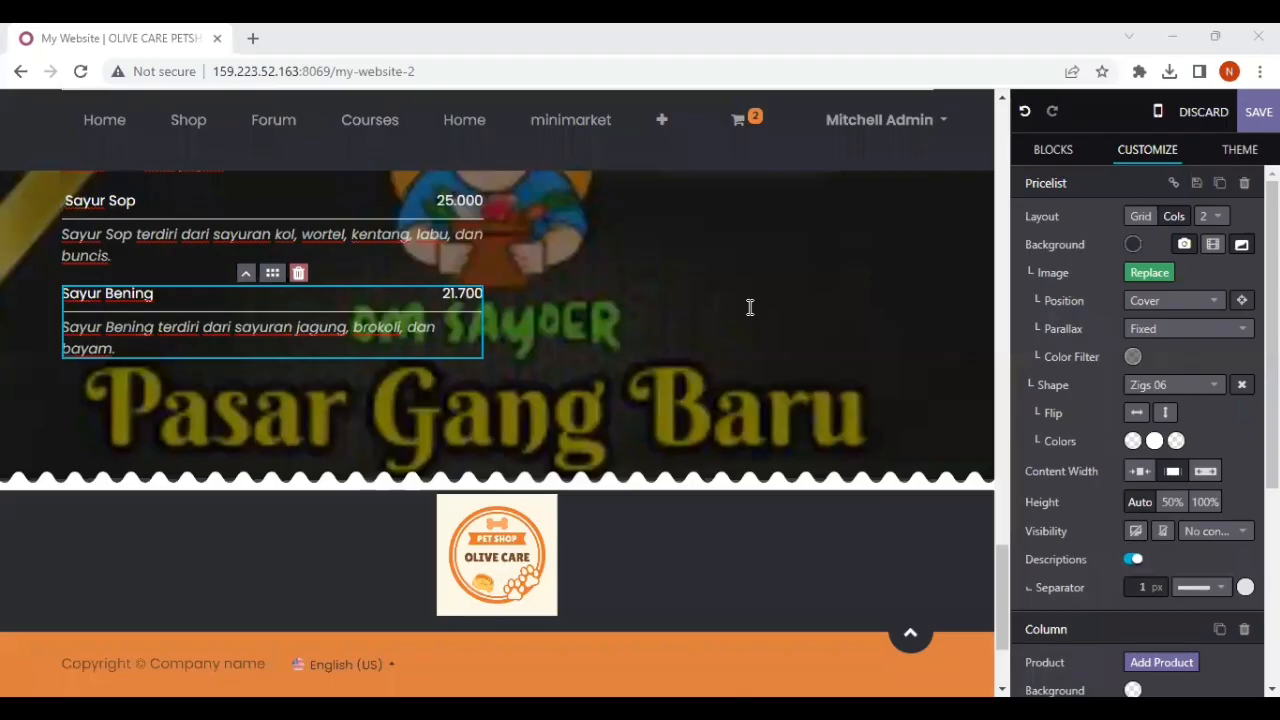
pyautogui.scroll(4, 748, 306)
pyautogui.scroll(-2, 750, 307)
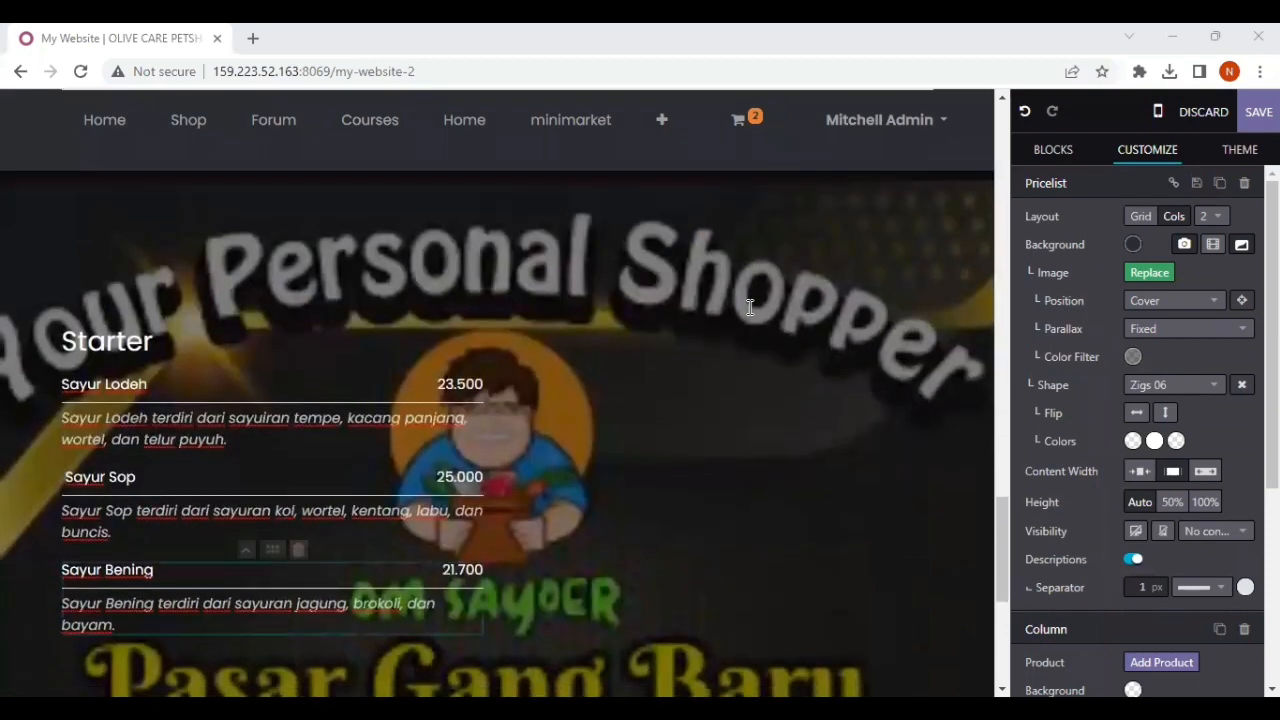
pyautogui.scroll(-1, 750, 307)
pyautogui.scroll(2, 750, 307)
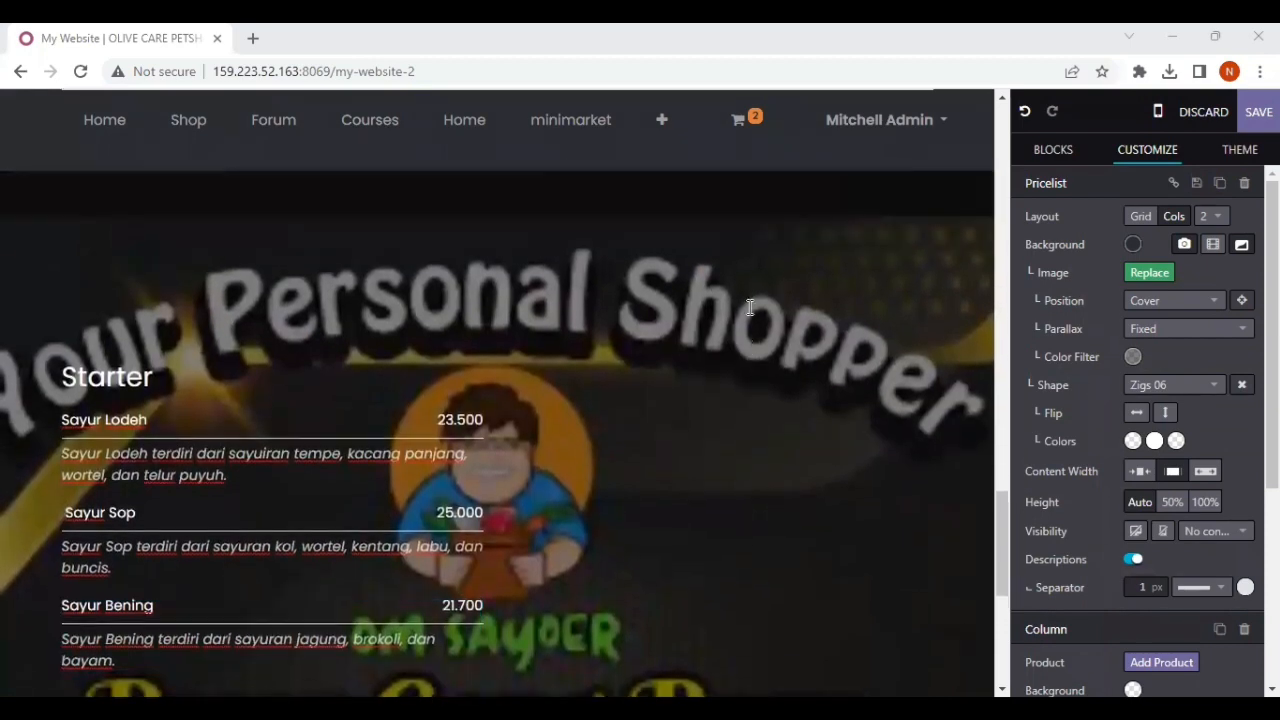
pyautogui.scroll(-3, 750, 307)
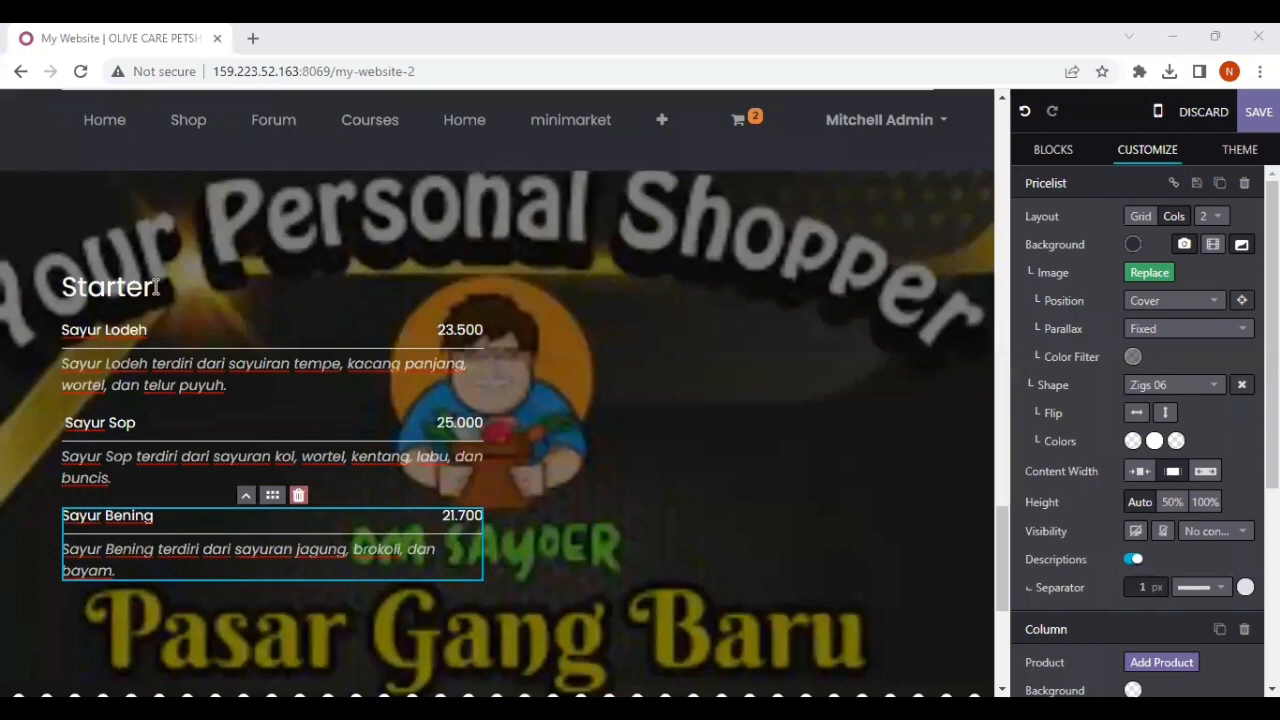
pyautogui.click(155, 287)
pyautogui.press('BackSpace')
pyautogui.press('BackSpace')
pyautogui.press('BackSpace')
pyautogui.press('BackSpace')
pyautogui.press('BackSpace')
pyautogui.press('BackSpace')
pyautogui.press('BackSpace')
pyautogui.press('BackSpace')
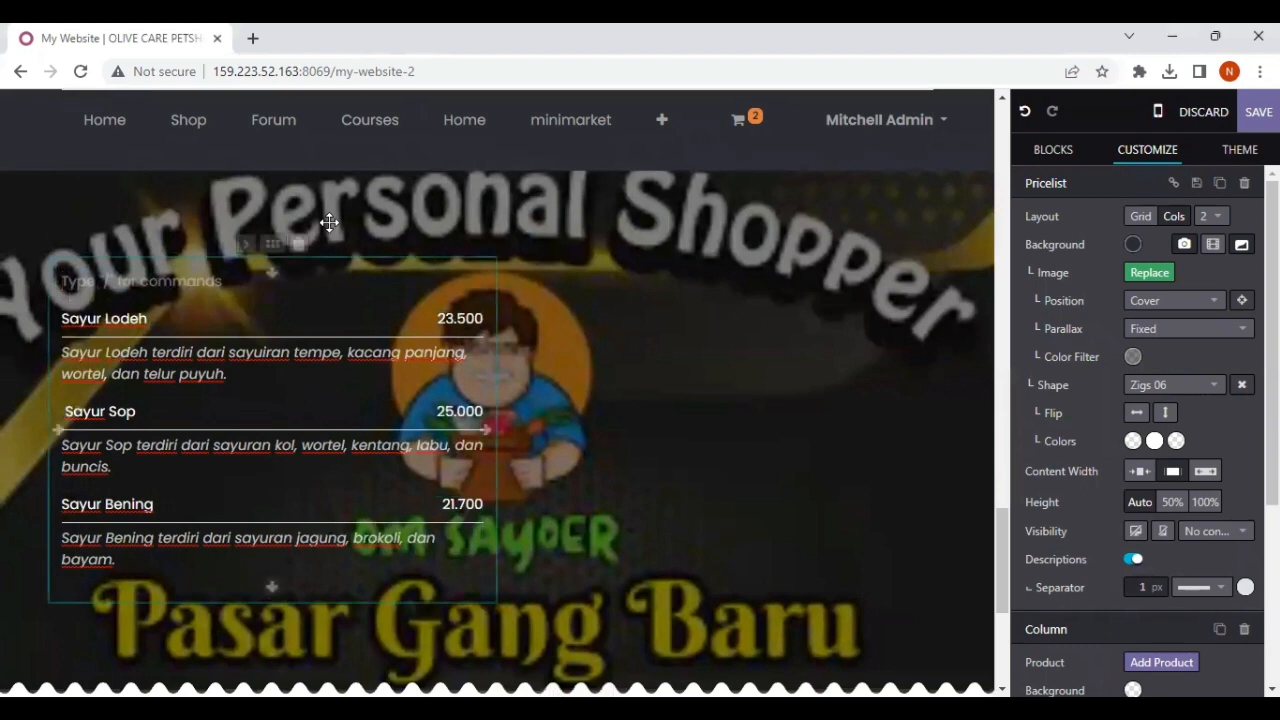
pyautogui.write('P')
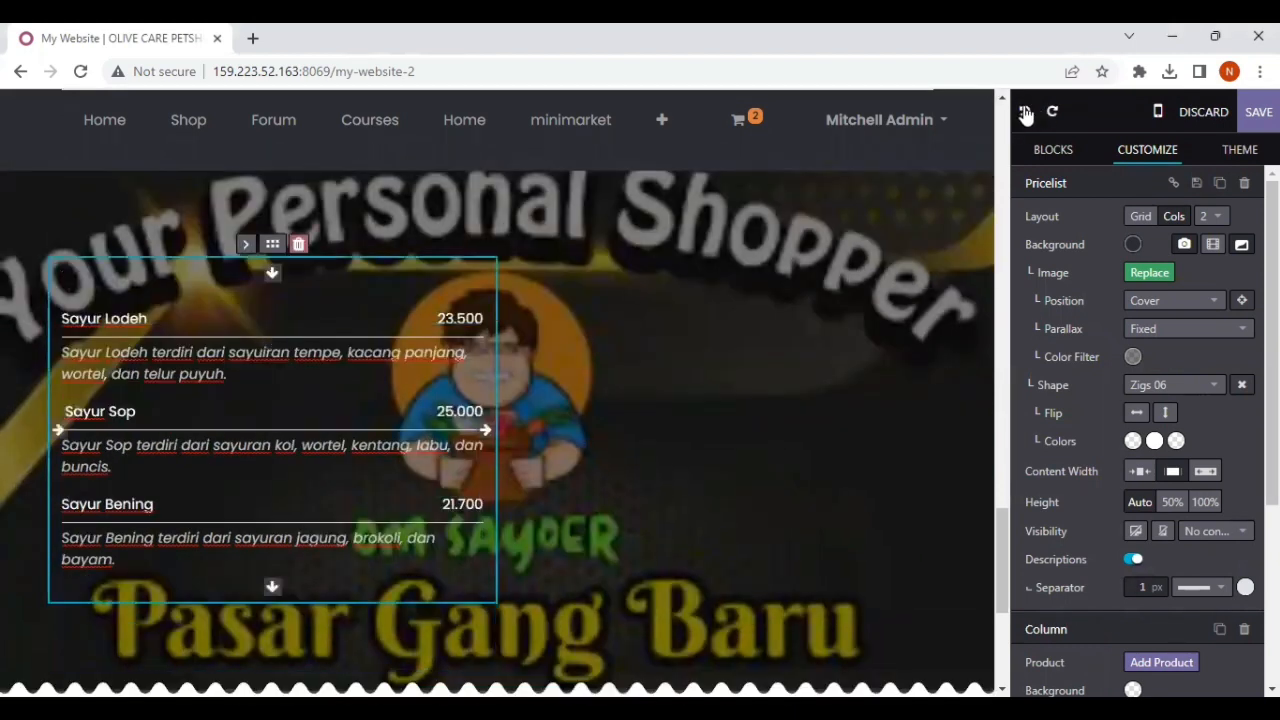
pyautogui.click(1026, 114)
pyautogui.click(1028, 114)
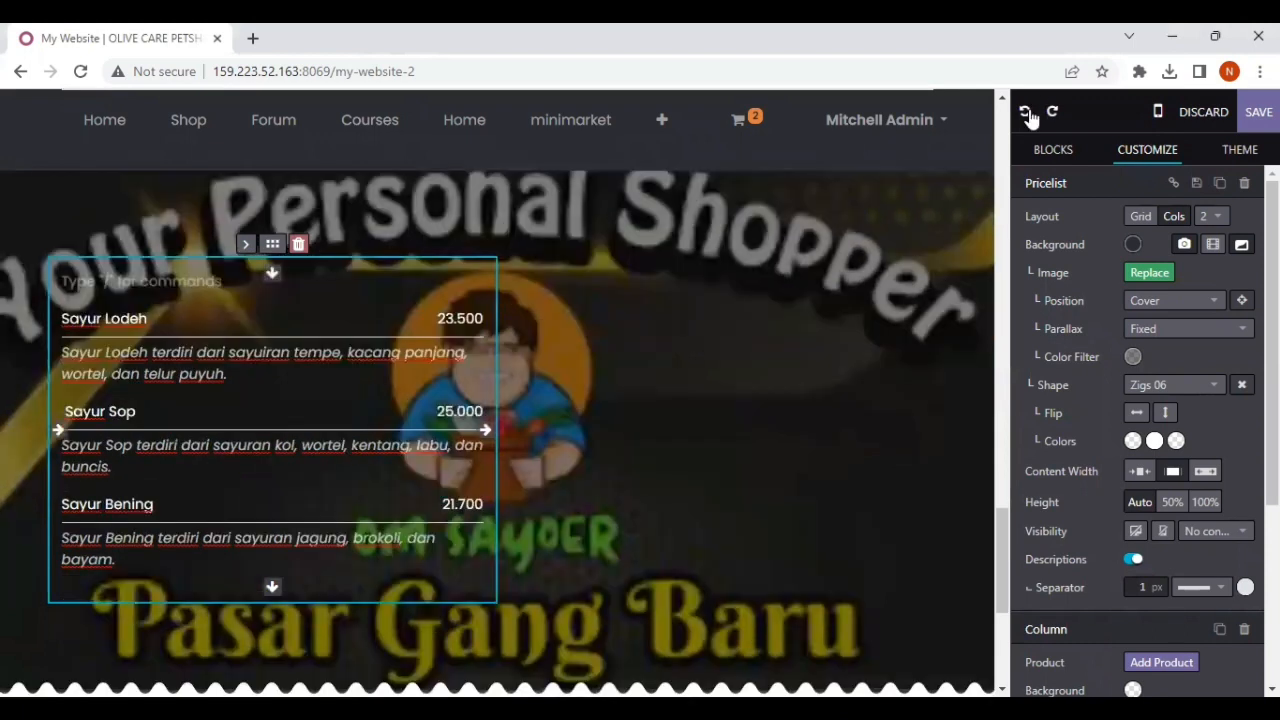
pyautogui.click(1028, 114)
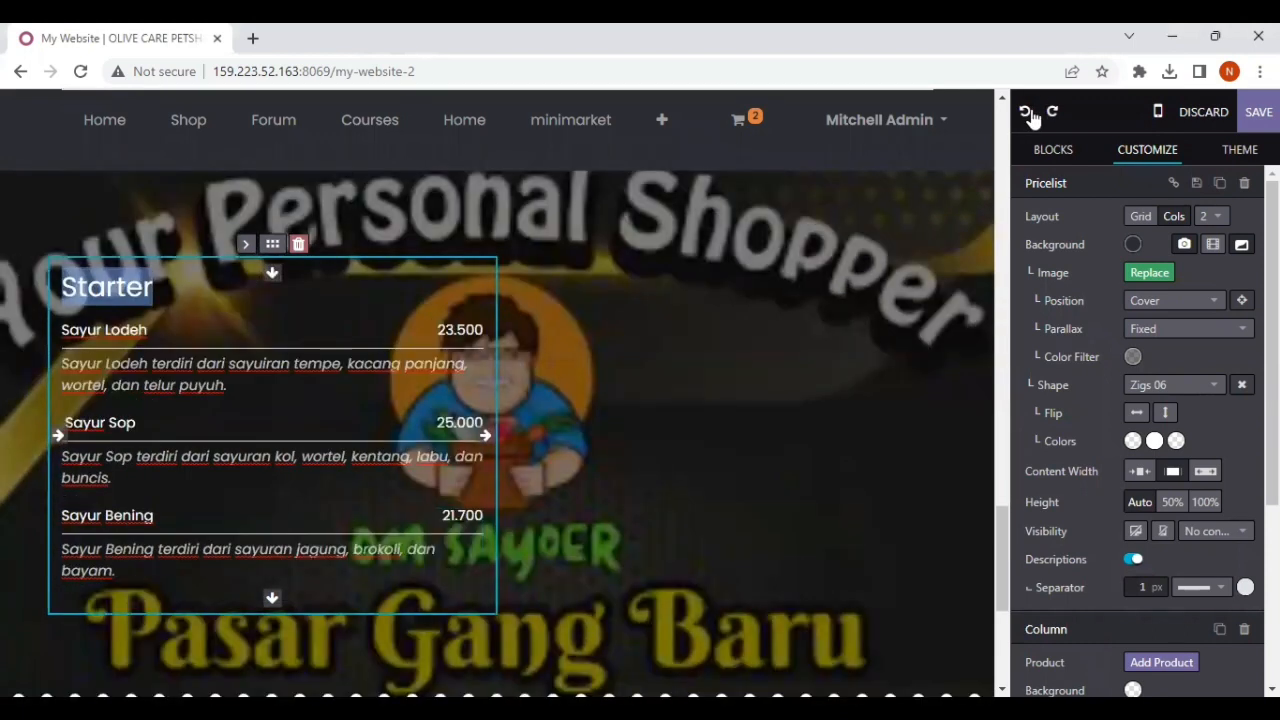
# Step: Replace the "Starter" heading above the dishes with "Pricelist"
pyautogui.click(156, 288)
pyautogui.press('BackSpace')
pyautogui.press('BackSpace')
pyautogui.press('BackSpace')
pyautogui.press('BackSpace')
pyautogui.press('BackSpace')
pyautogui.press('BackSpace')
pyautogui.press('BackSpace')
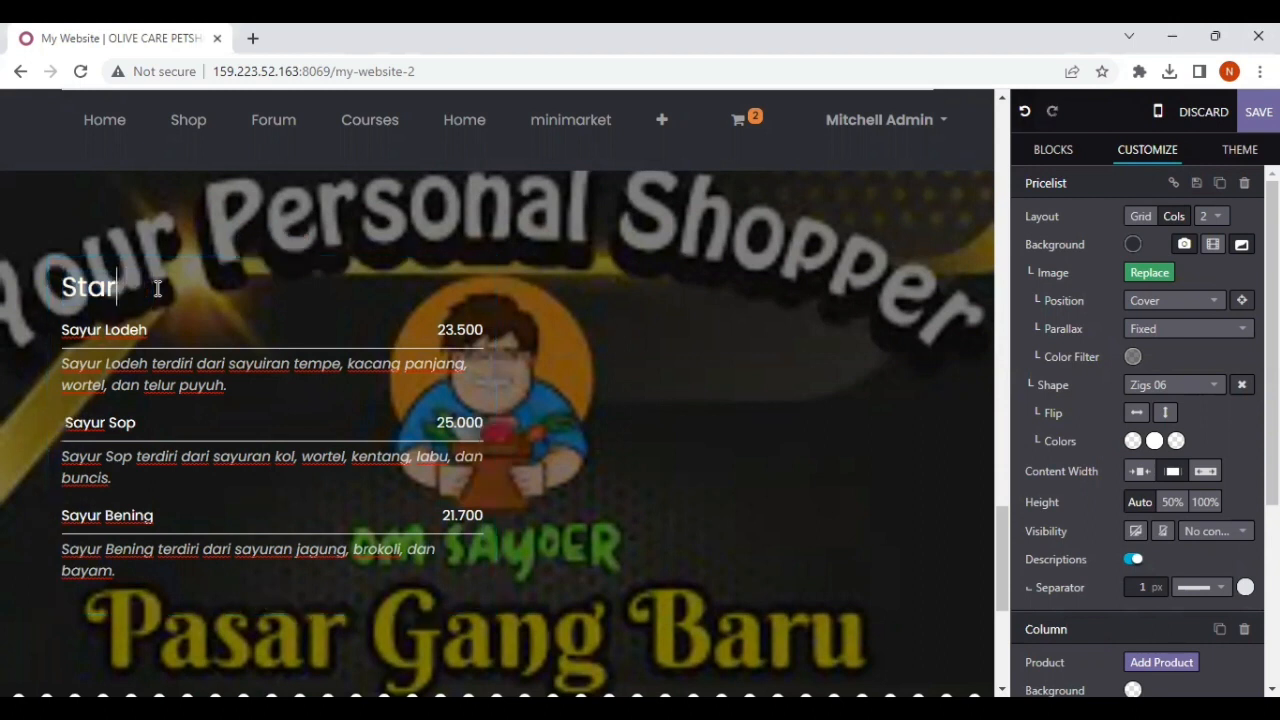
pyautogui.write('Pro')
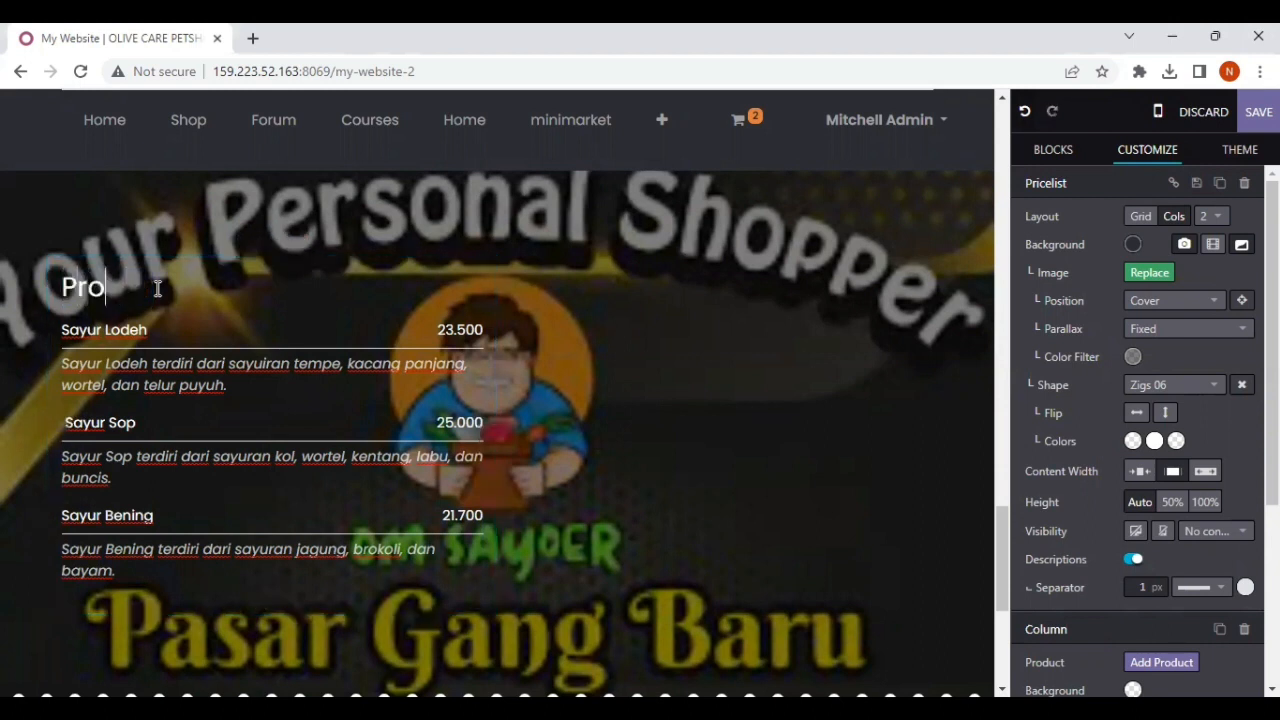
pyautogui.press('BackSpace')
pyautogui.press('BackSpace')
pyautogui.write('ricelist')
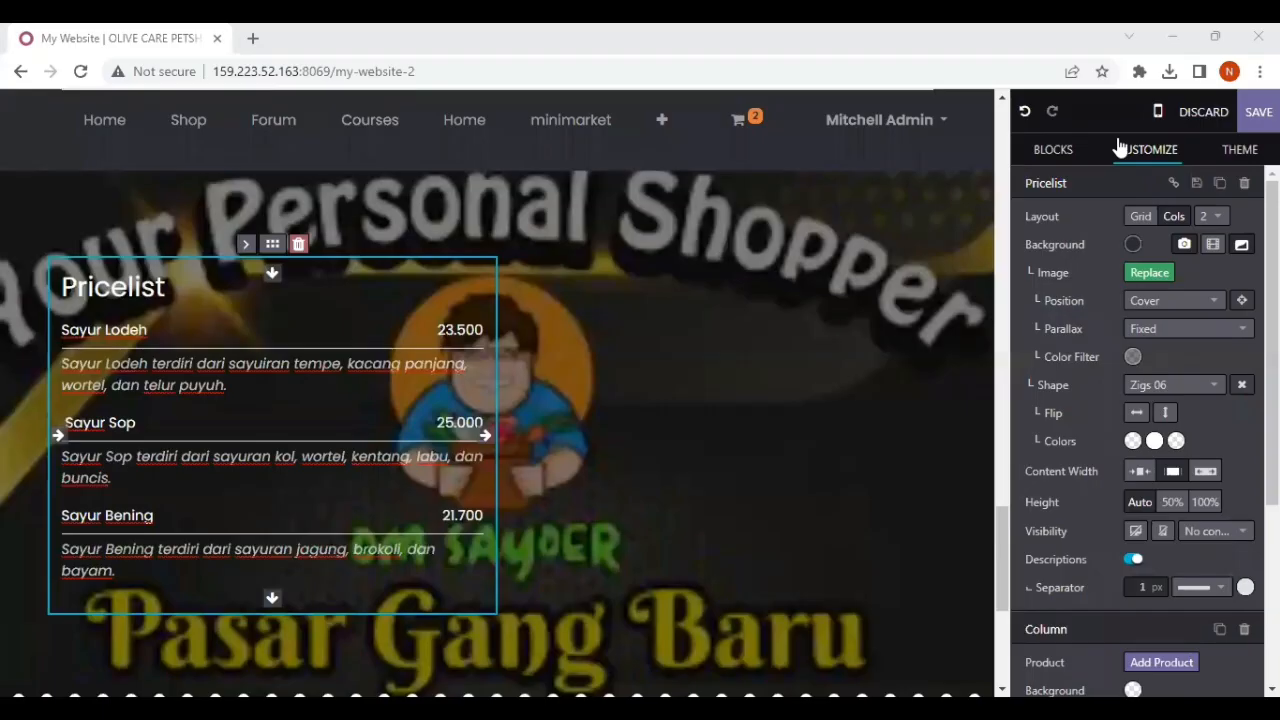
# Step: Set the second color of the pricelist section's Zigs 06 shape to the theme's lime green
pyautogui.doubleClick(173, 288)
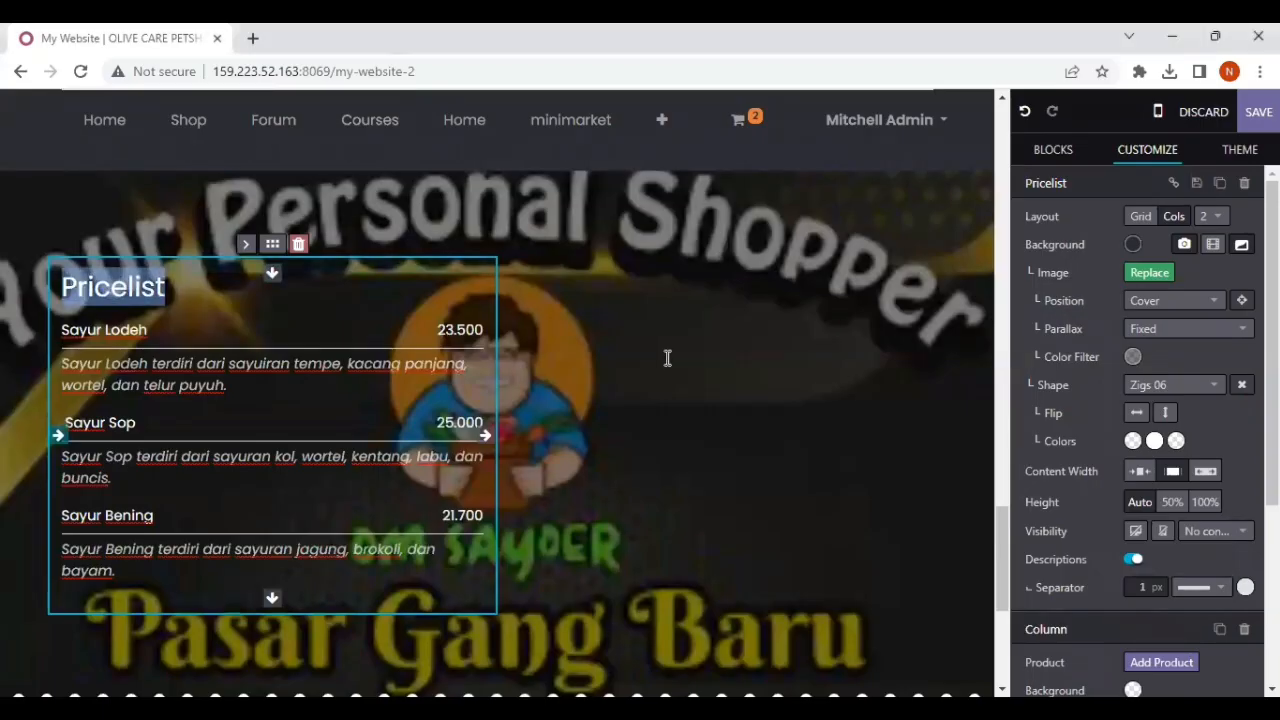
pyautogui.scroll(-3, 1085, 427)
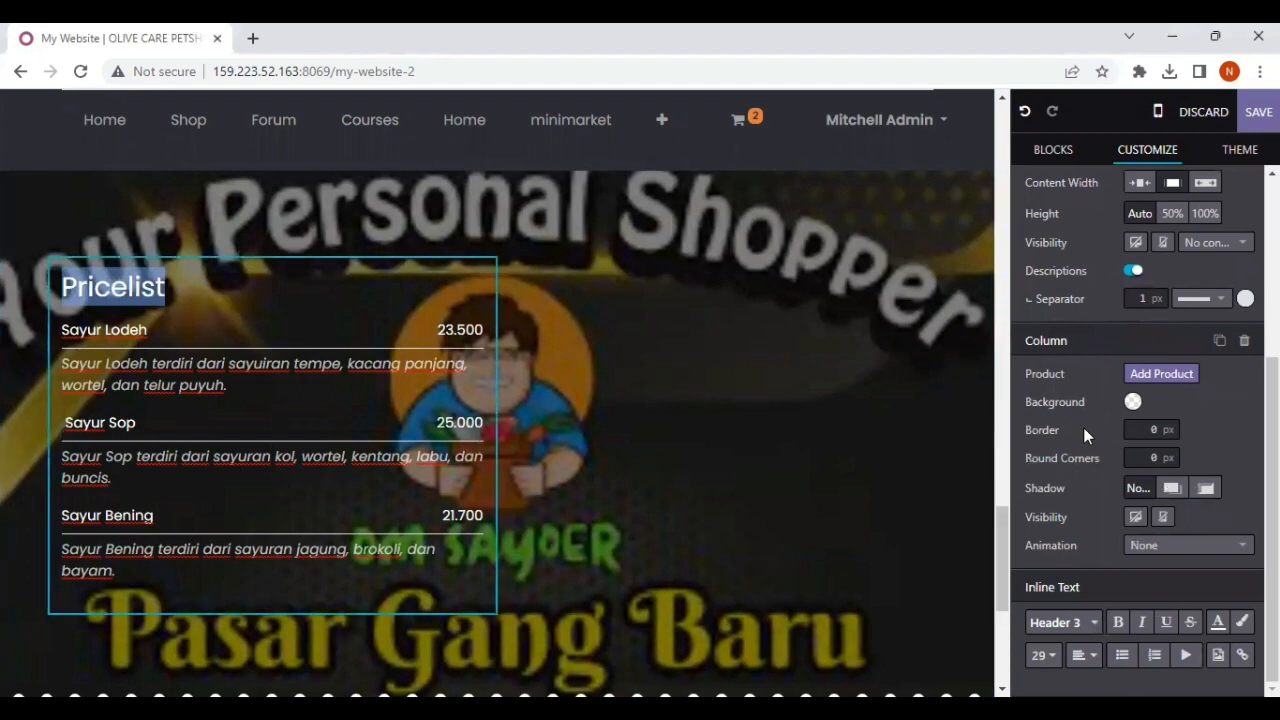
pyautogui.scroll(3, 1083, 427)
pyautogui.scroll(2, 1083, 427)
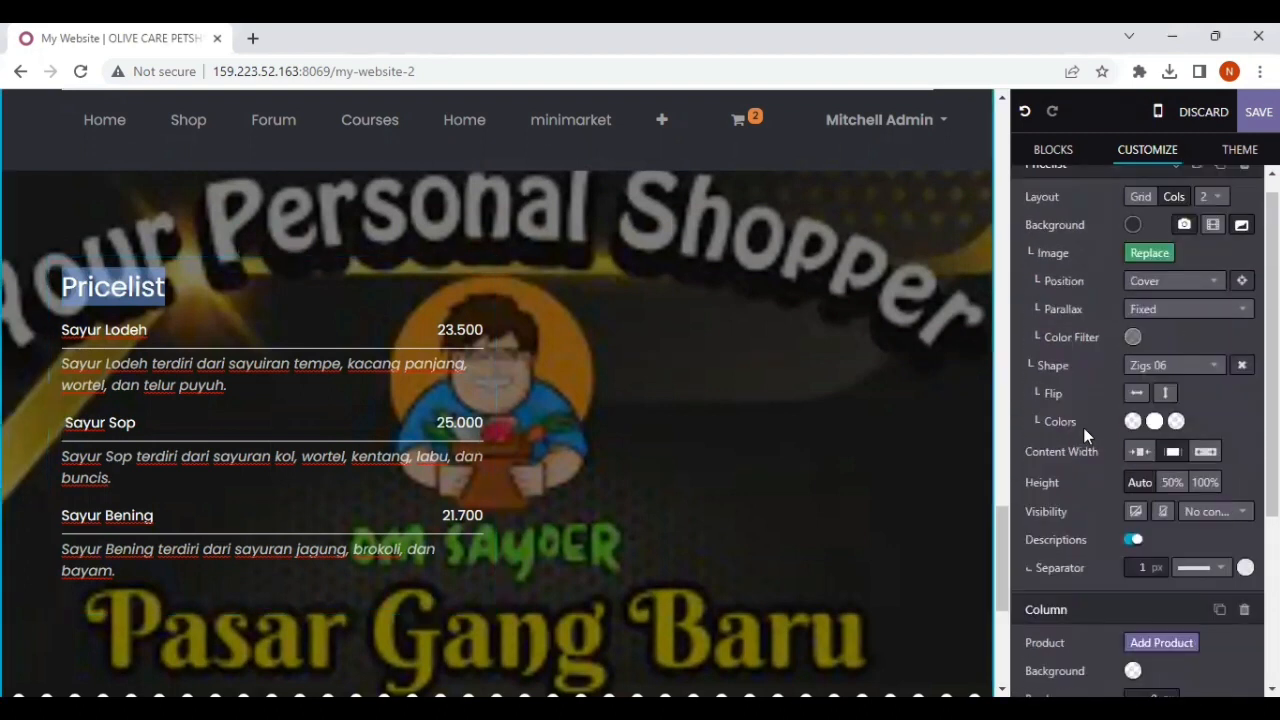
pyautogui.scroll(1, 1106, 323)
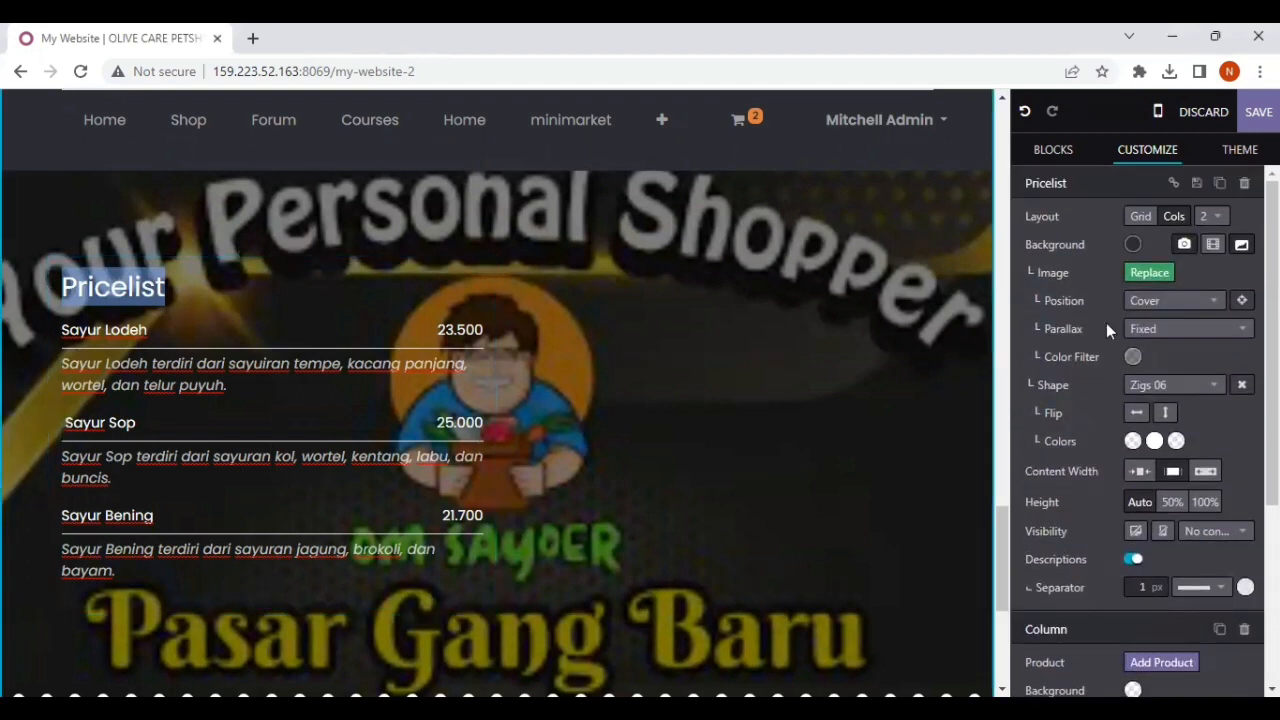
pyautogui.click(1154, 442)
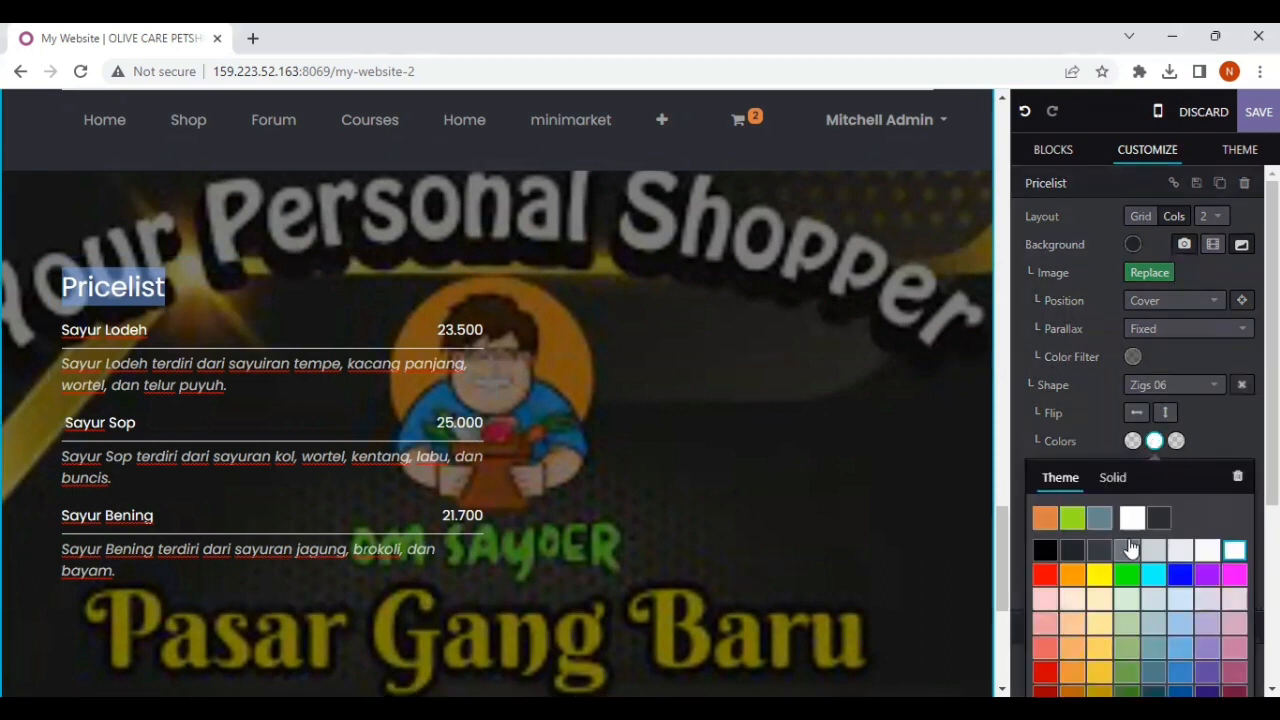
pyautogui.click(1130, 547)
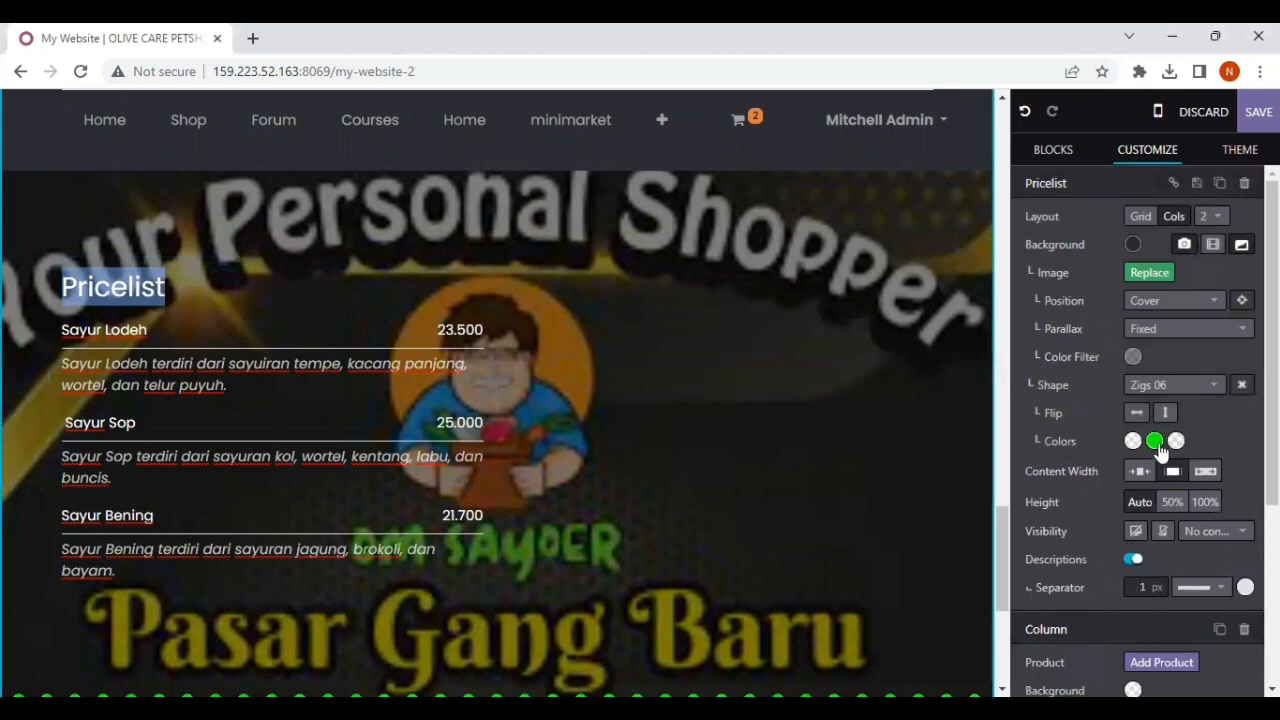
pyautogui.click(1155, 443)
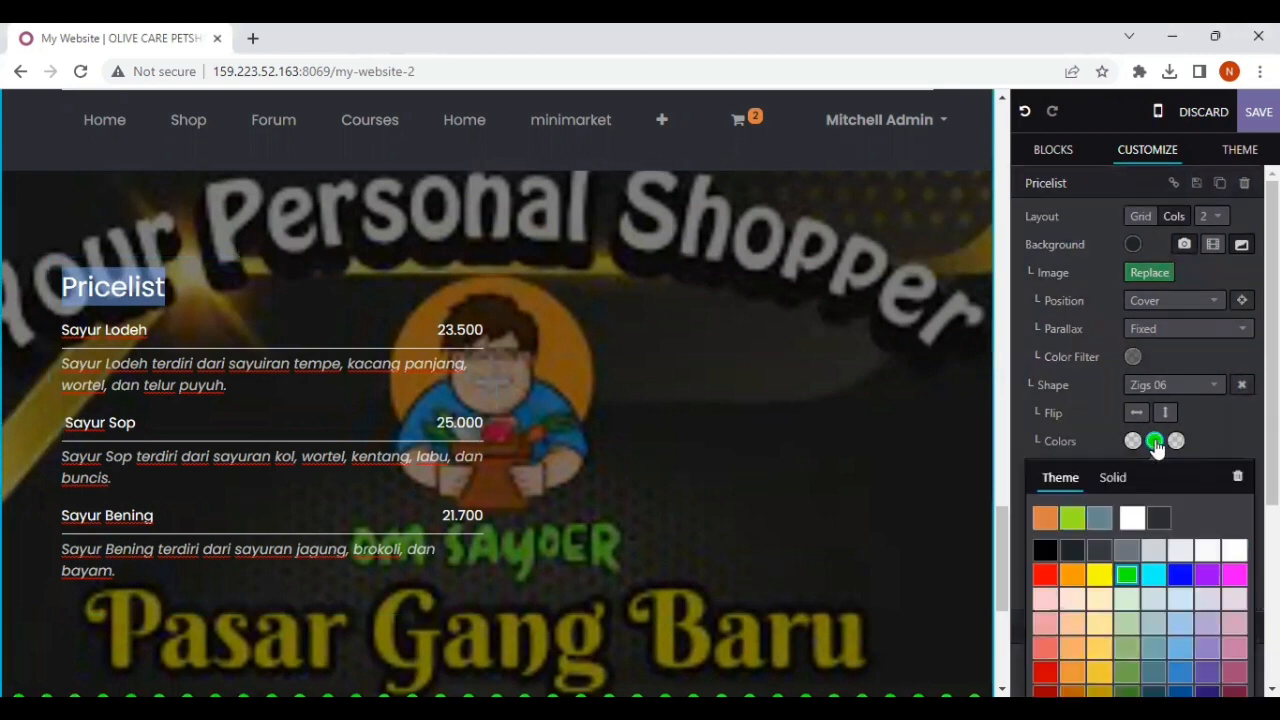
pyautogui.click(1078, 521)
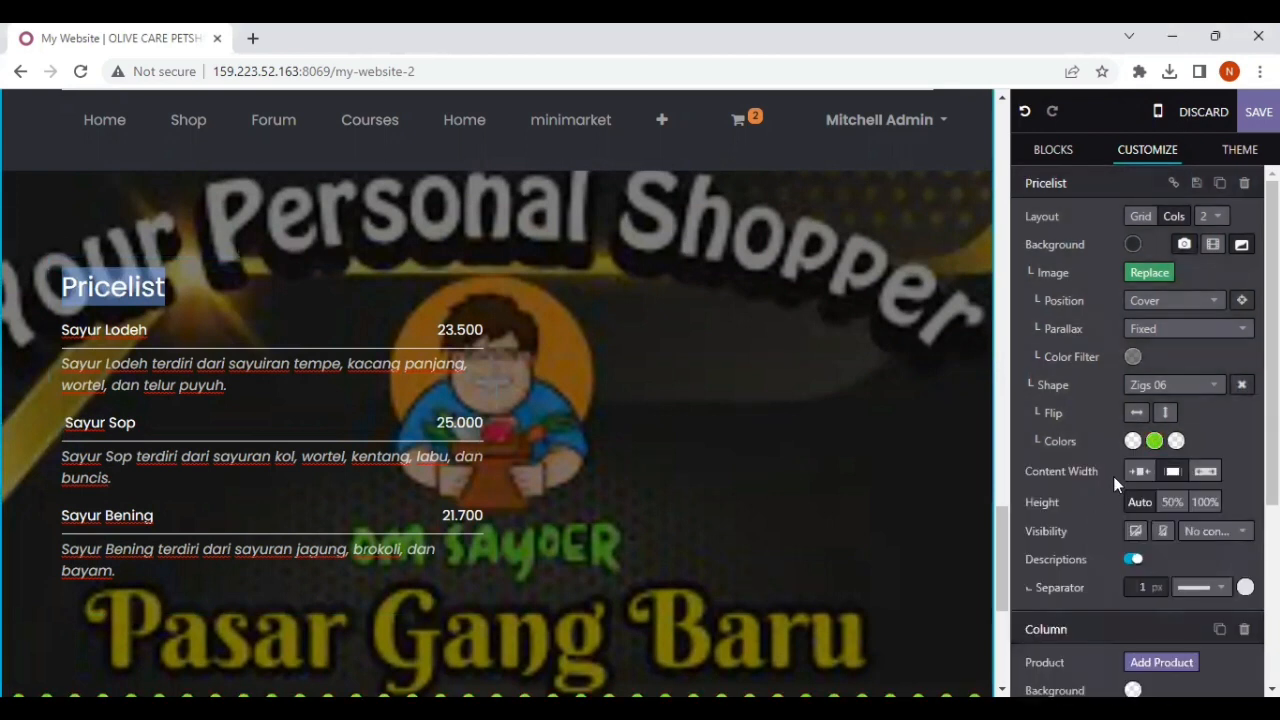
pyautogui.click(1154, 442)
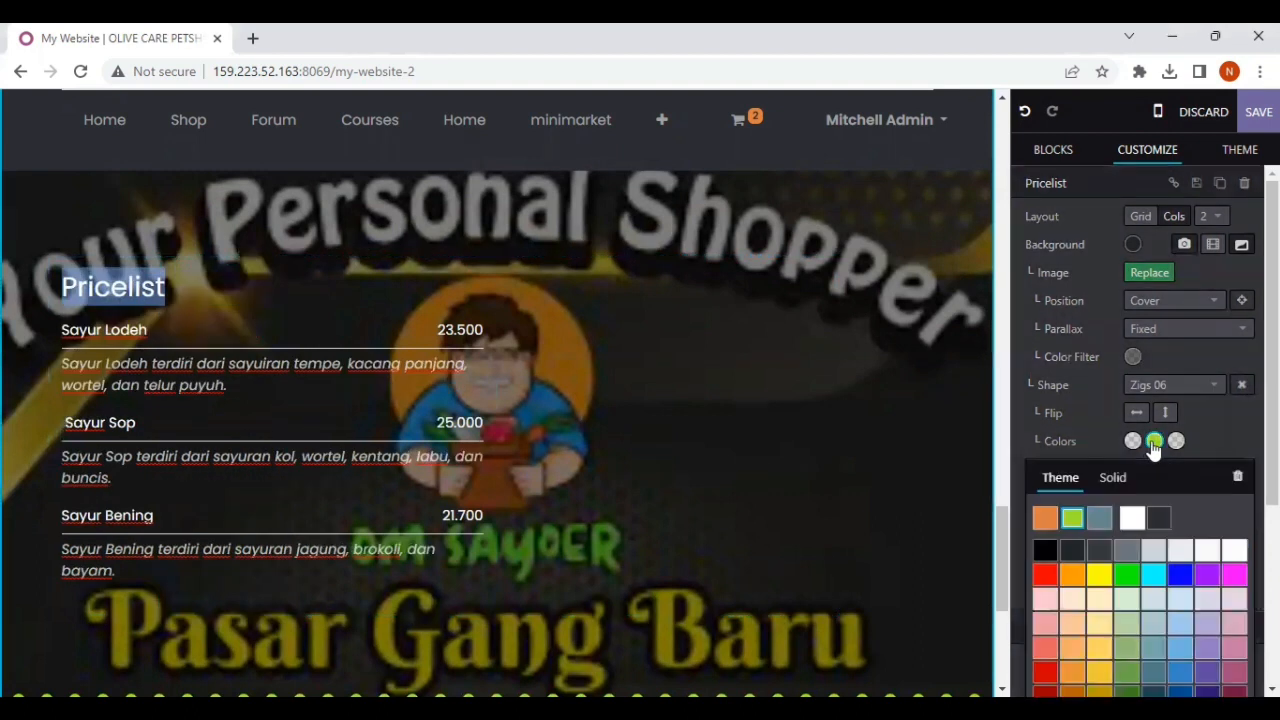
pyautogui.click(1073, 518)
# Step: Change the text color of the selected "Pricelist" heading to bright green
pyautogui.scroll(-3, 1123, 379)
pyautogui.scroll(-1, 1119, 446)
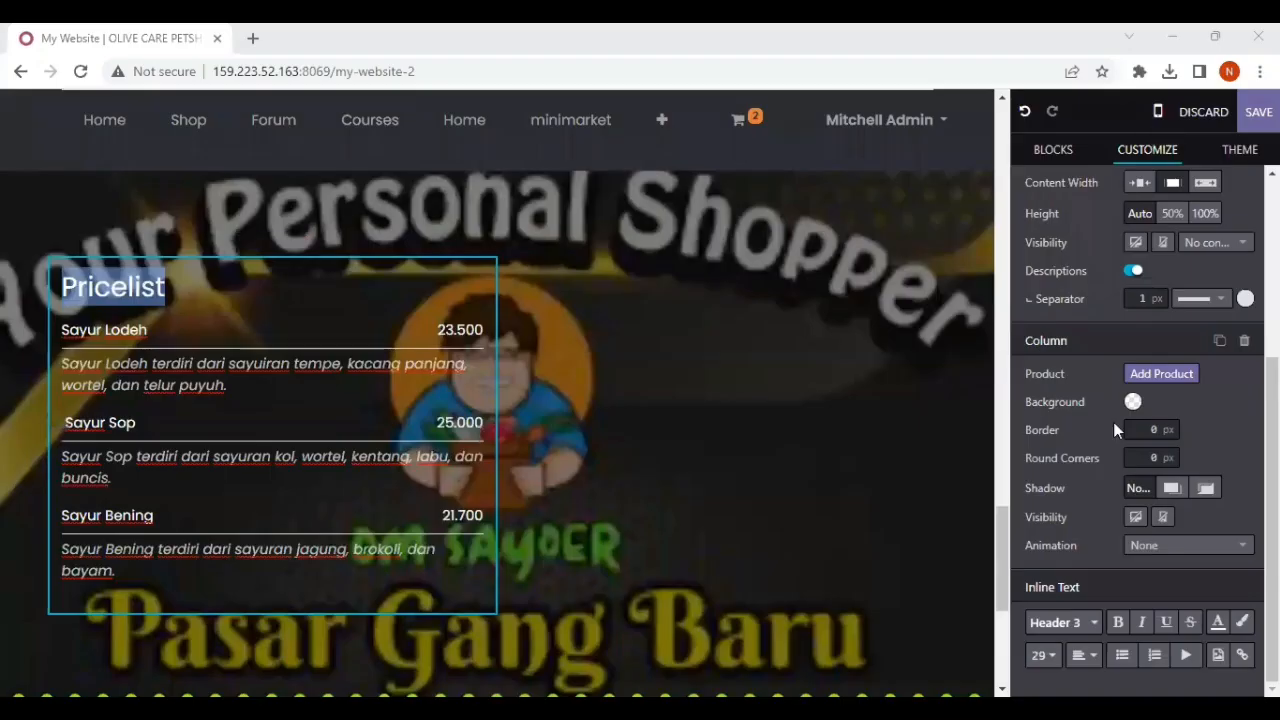
pyautogui.click(1217, 622)
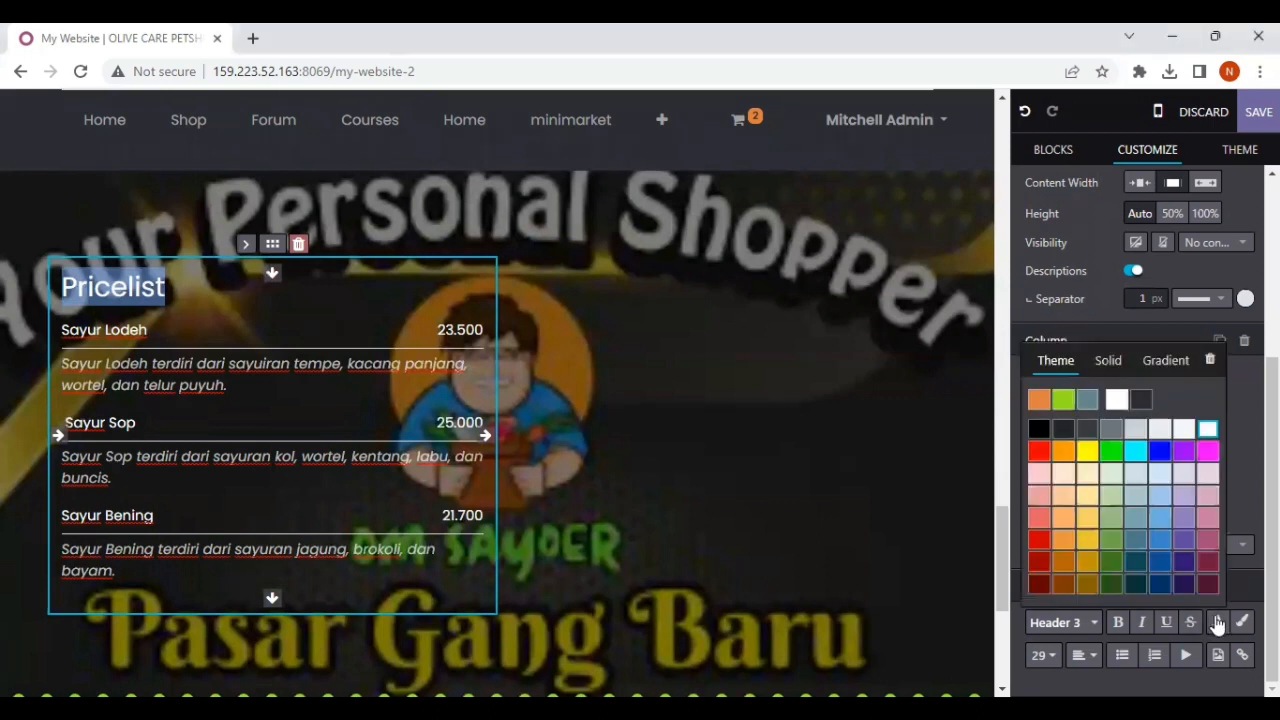
pyautogui.click(1111, 455)
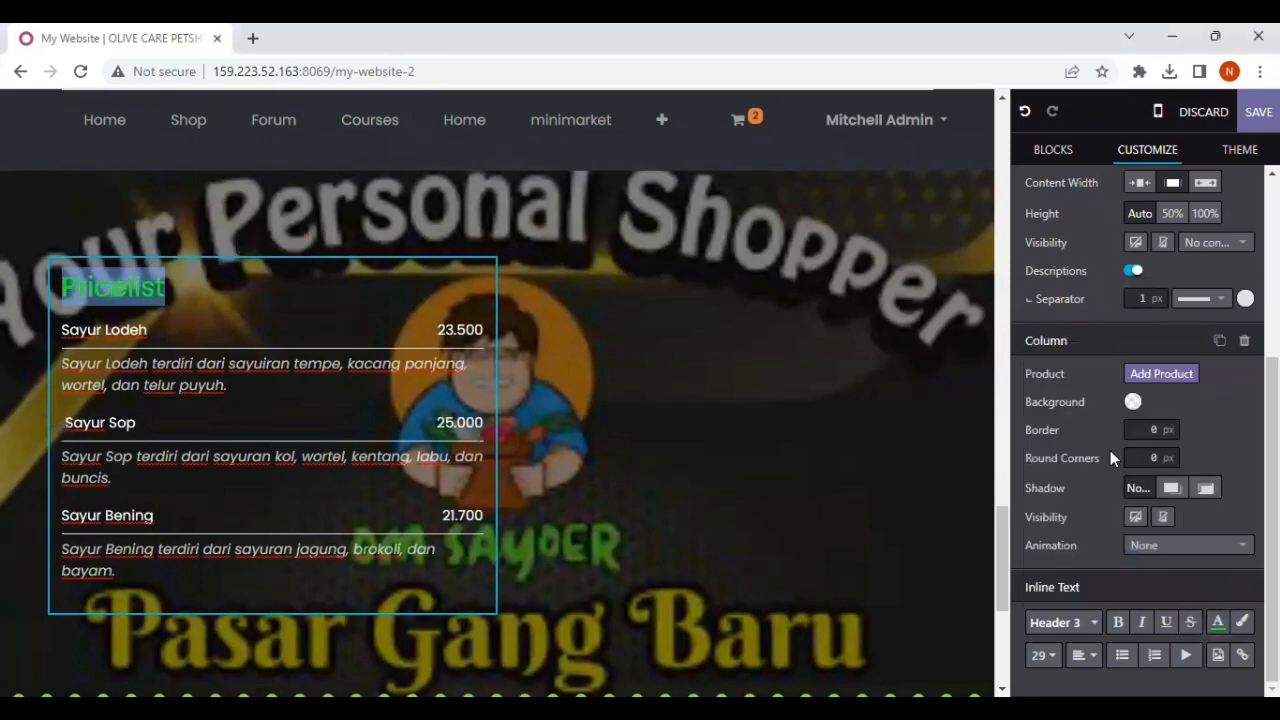
pyautogui.click(553, 455)
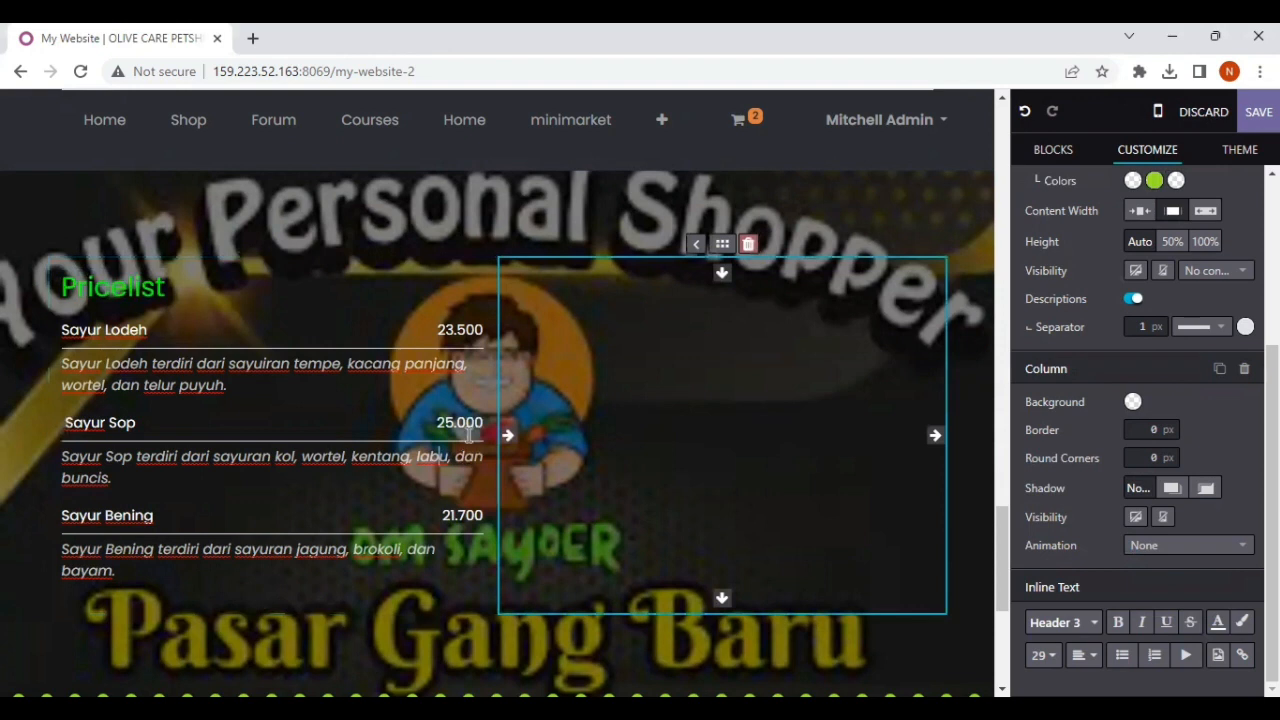
# Step: Widen the dish column of the pricelist to the section's full content width
pyautogui.click(468, 432)
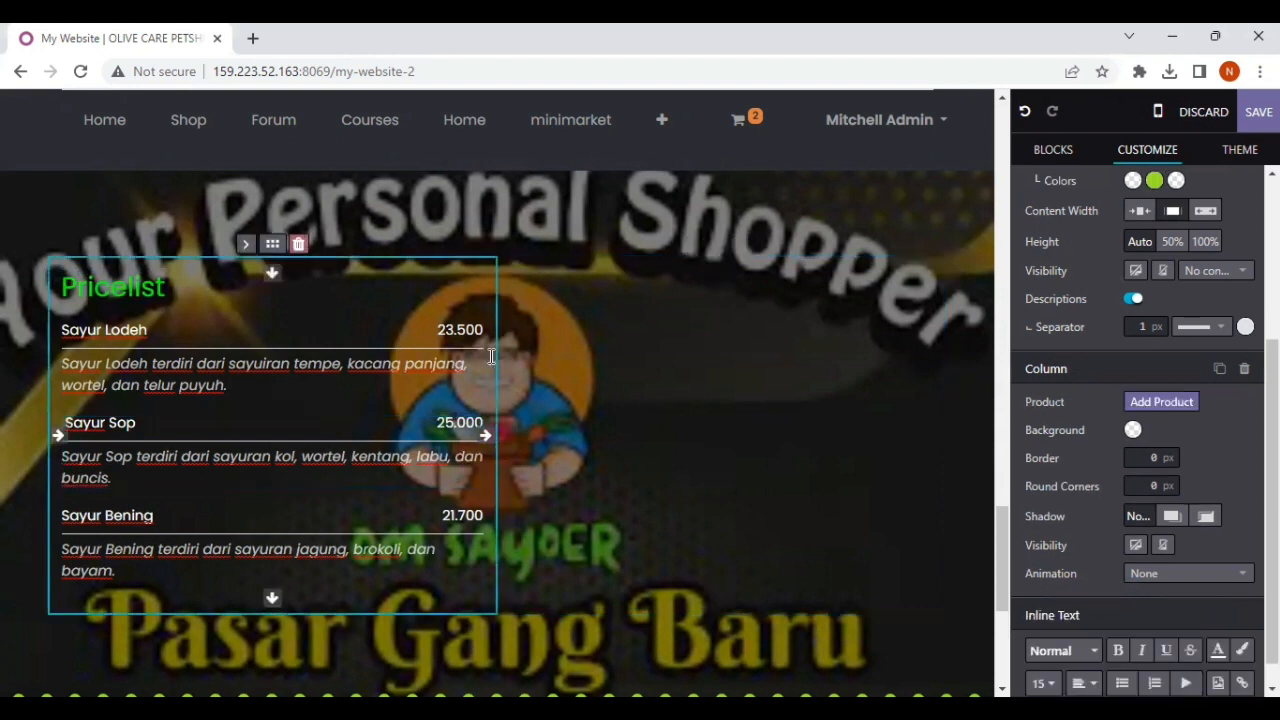
pyautogui.moveTo(508, 350); pyautogui.dragTo(964, 390)
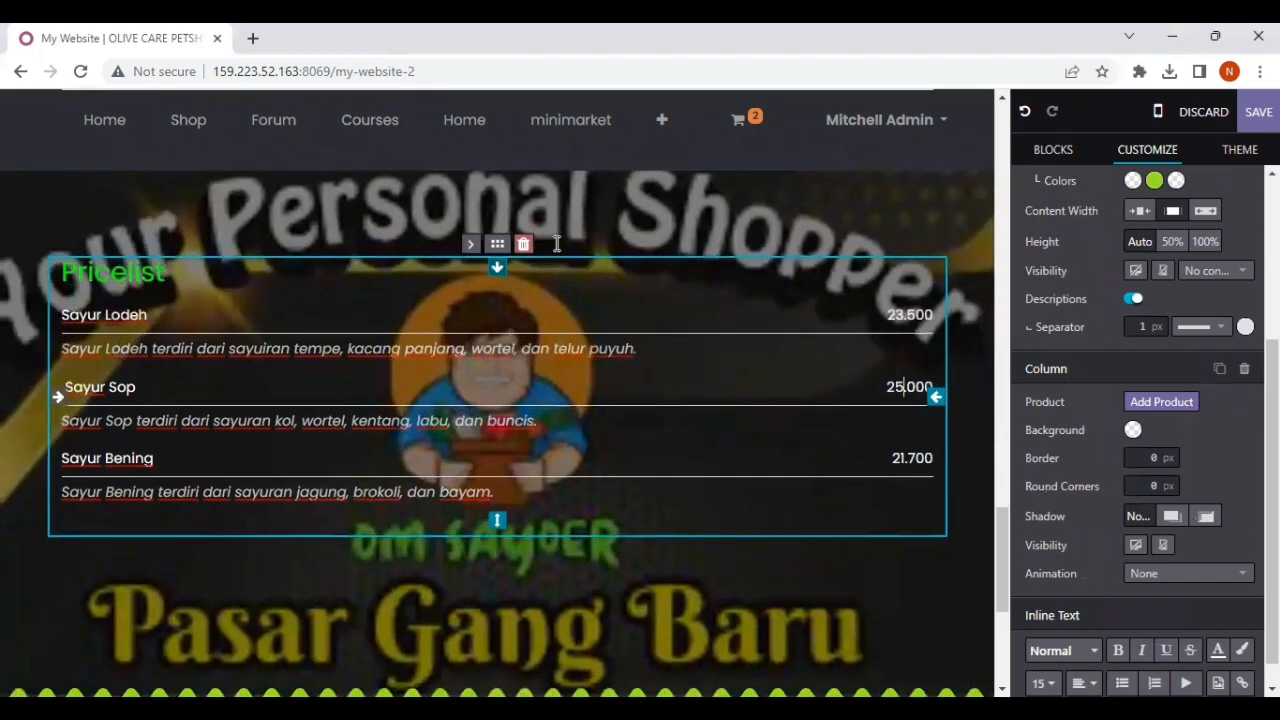
pyautogui.click(576, 435)
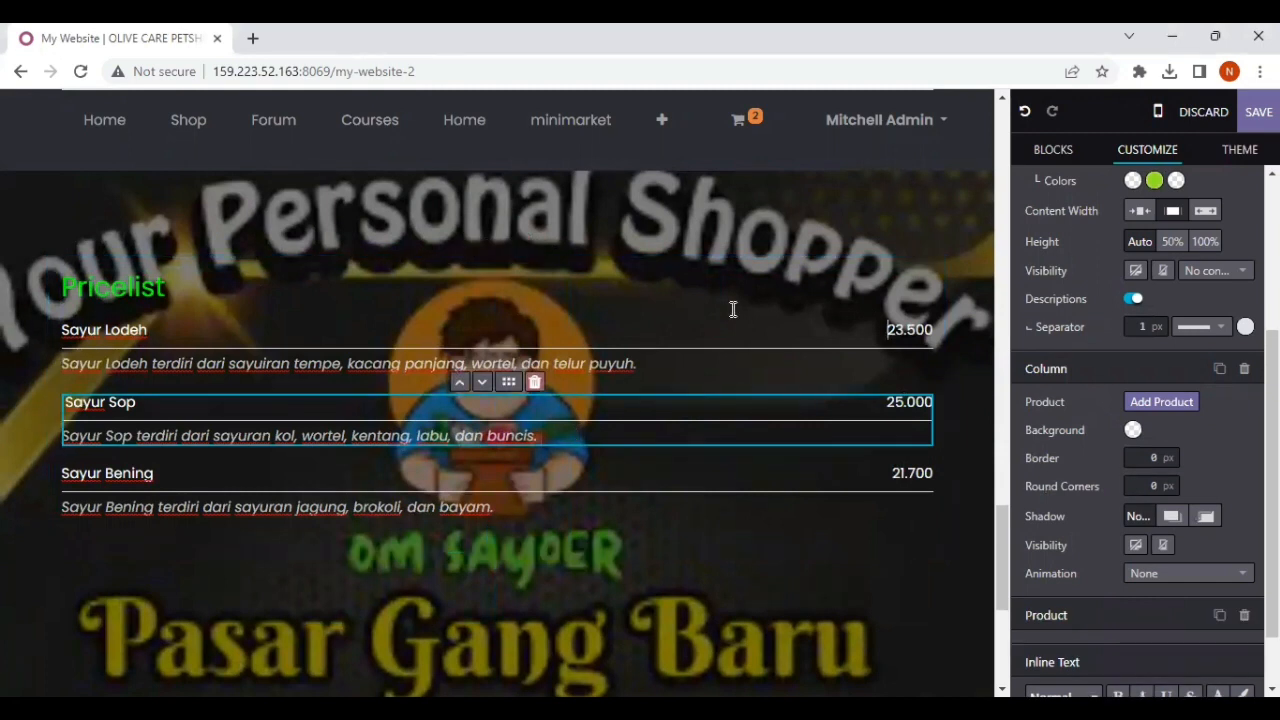
pyautogui.click(837, 534)
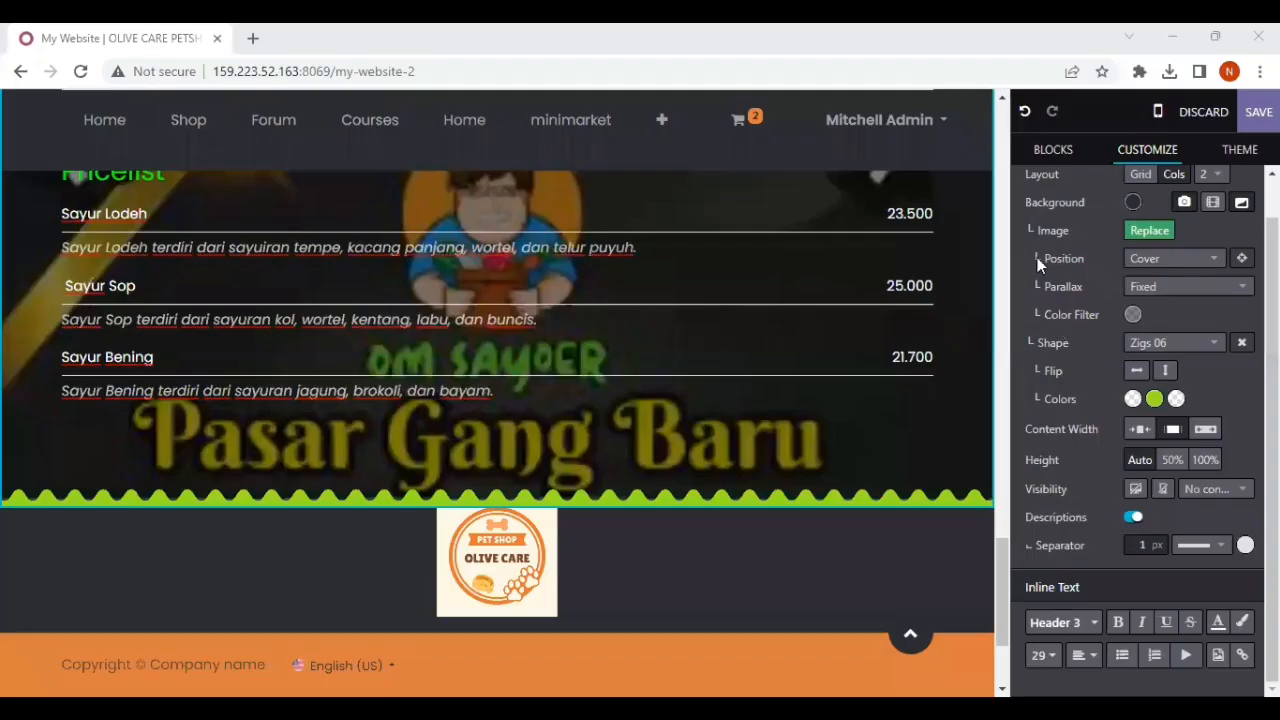
# Step: Add a Steps block below the pricelist section and replace its "Add to cart" title with "Pesan"
pyautogui.click(1050, 150)
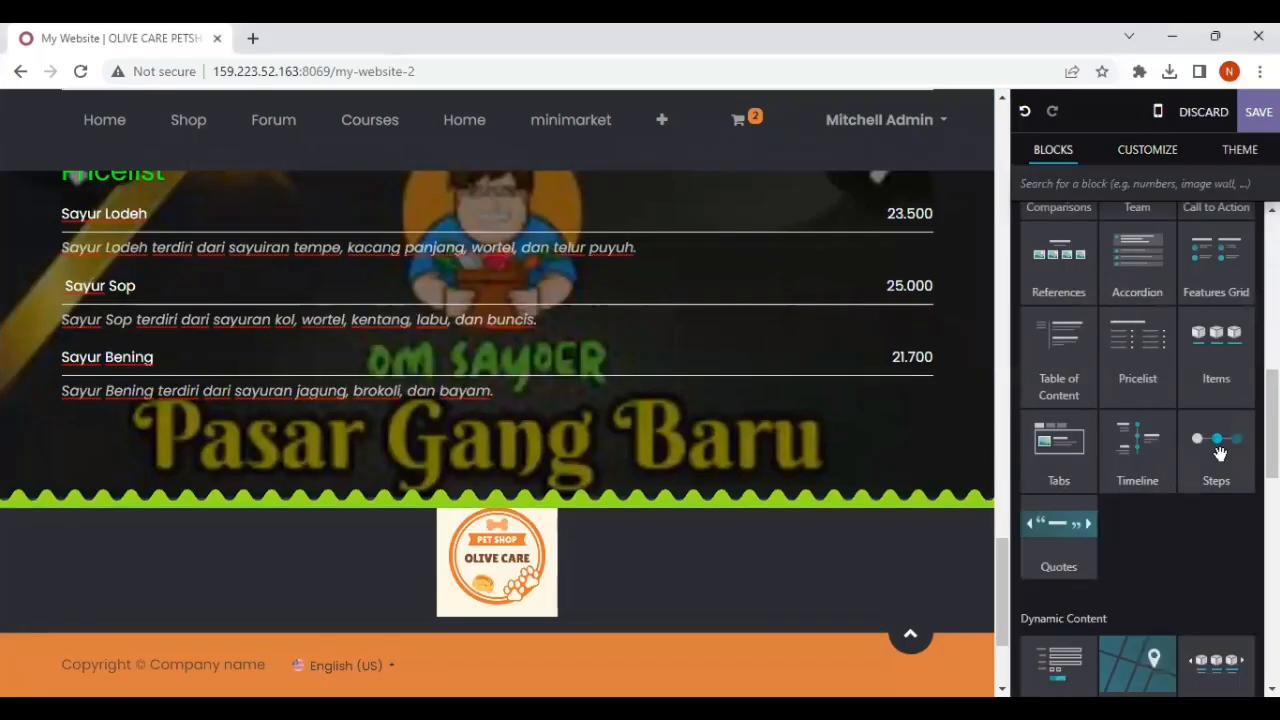
pyautogui.moveTo(1214, 456); pyautogui.dragTo(688, 596)
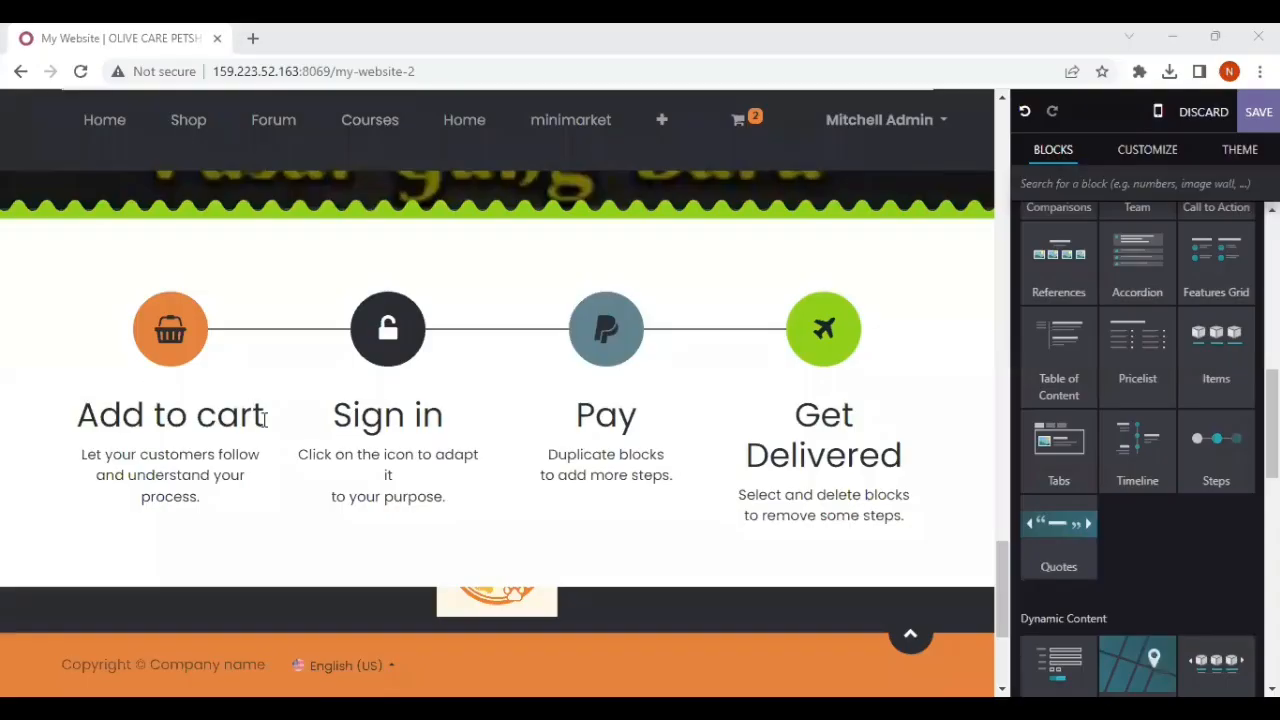
pyautogui.tripleClick(264, 418)
pyautogui.press('BackSpace')
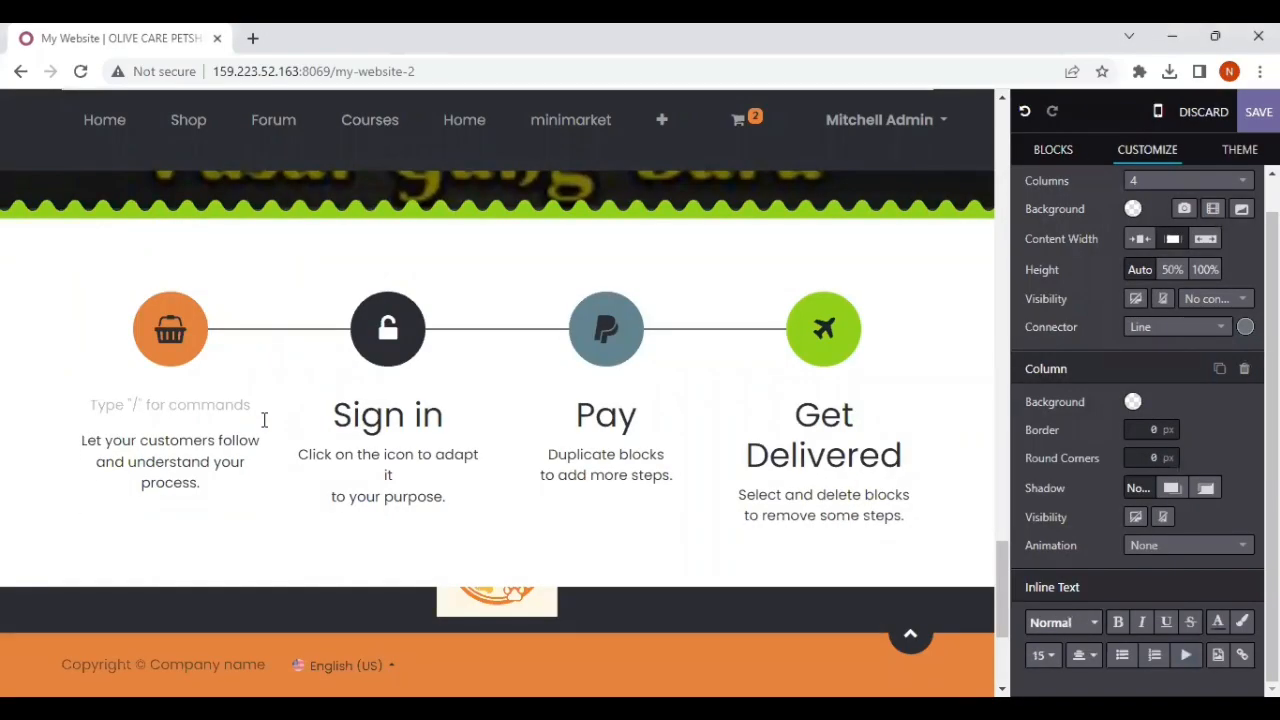
pyautogui.write('Pesan')
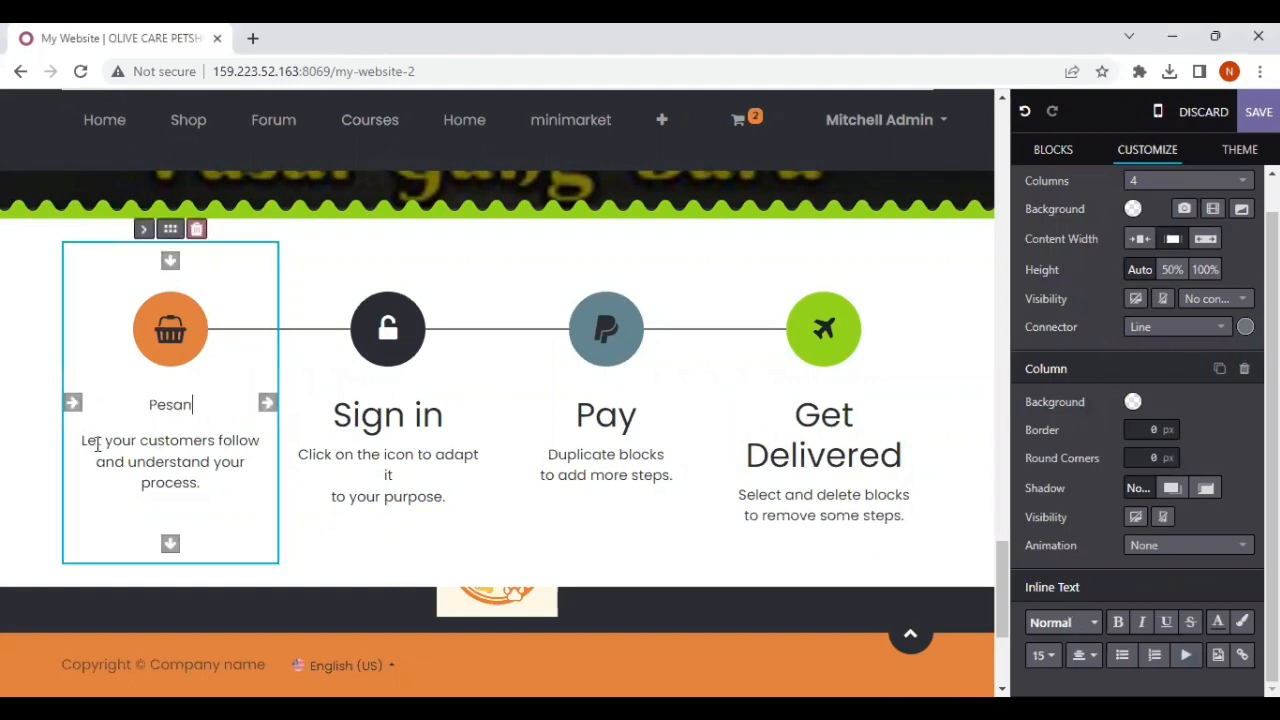
# Step: Replace the description under the "Pesan" step with "Pesan melalui website atau aplikasi lainnya"
pyautogui.moveTo(82, 440); pyautogui.dragTo(199, 493)
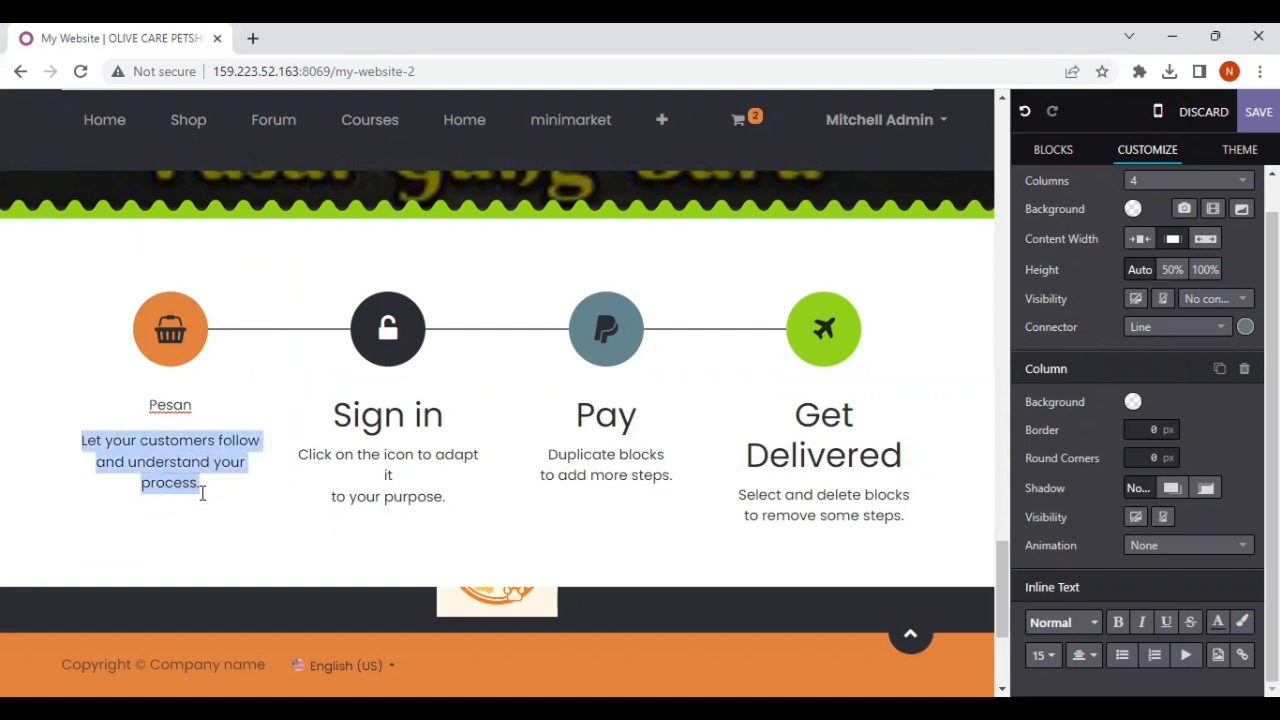
pyautogui.write('Pesan memla')
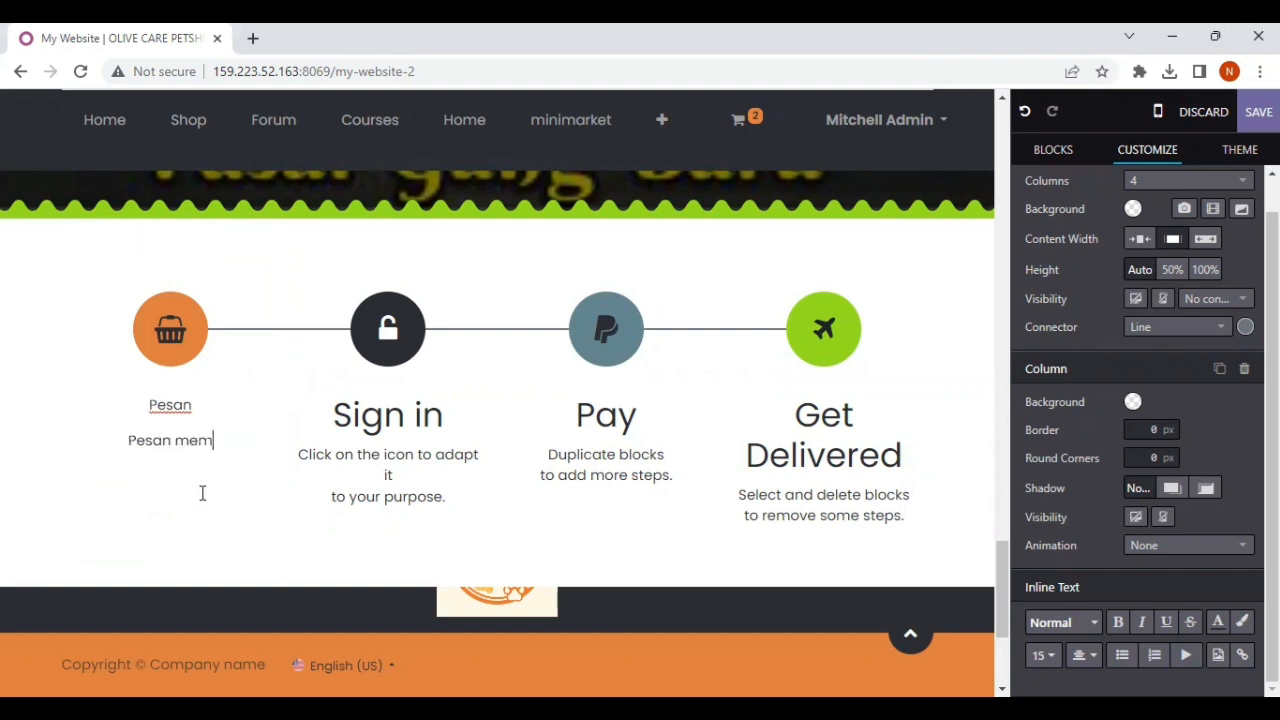
pyautogui.press('BackSpace')
pyautogui.press('BackSpace')
pyautogui.press('BackSpace')
pyautogui.press('BackSpace')
pyautogui.write('elalui websi')
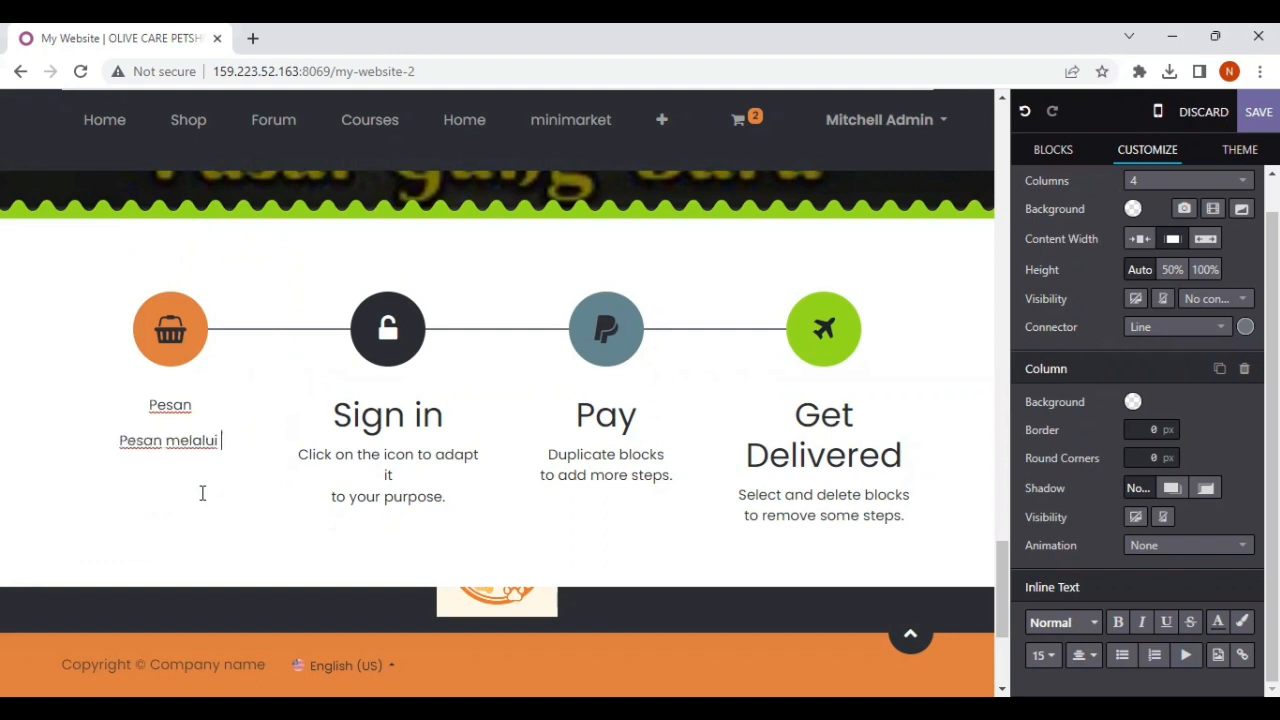
pyautogui.write('te atay')
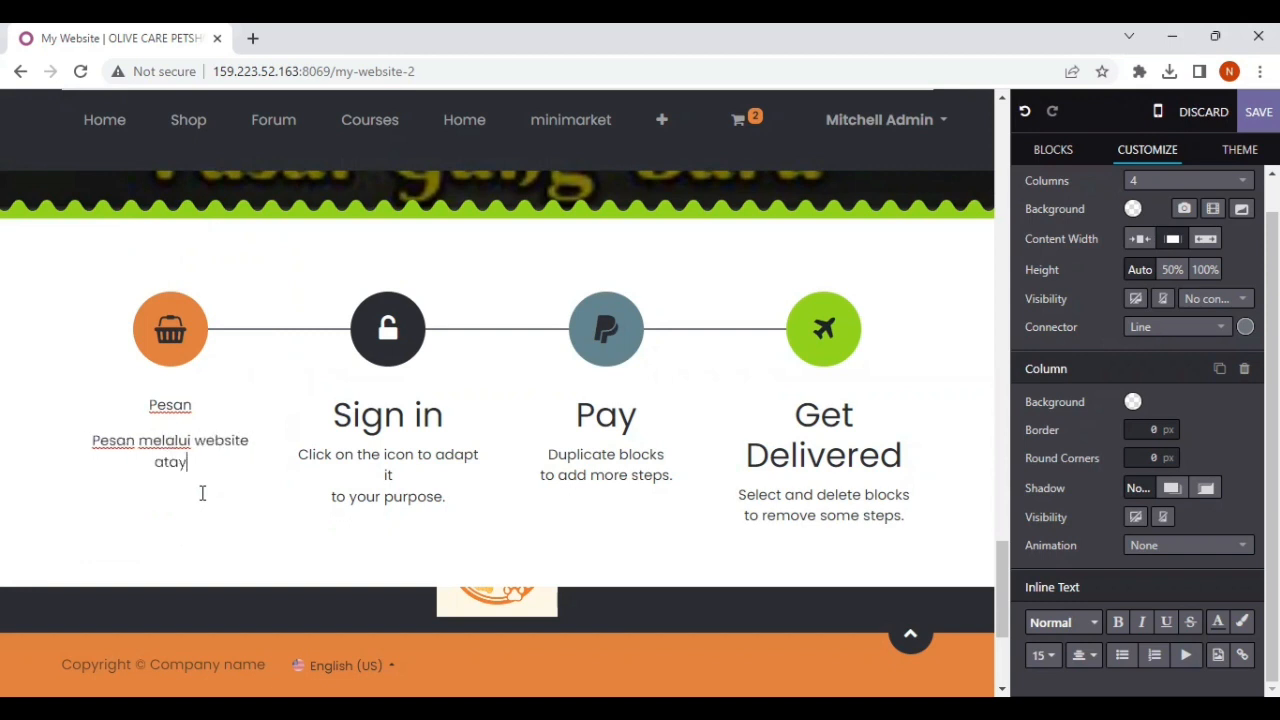
pyautogui.press('BackSpace')
pyautogui.write('u apl')
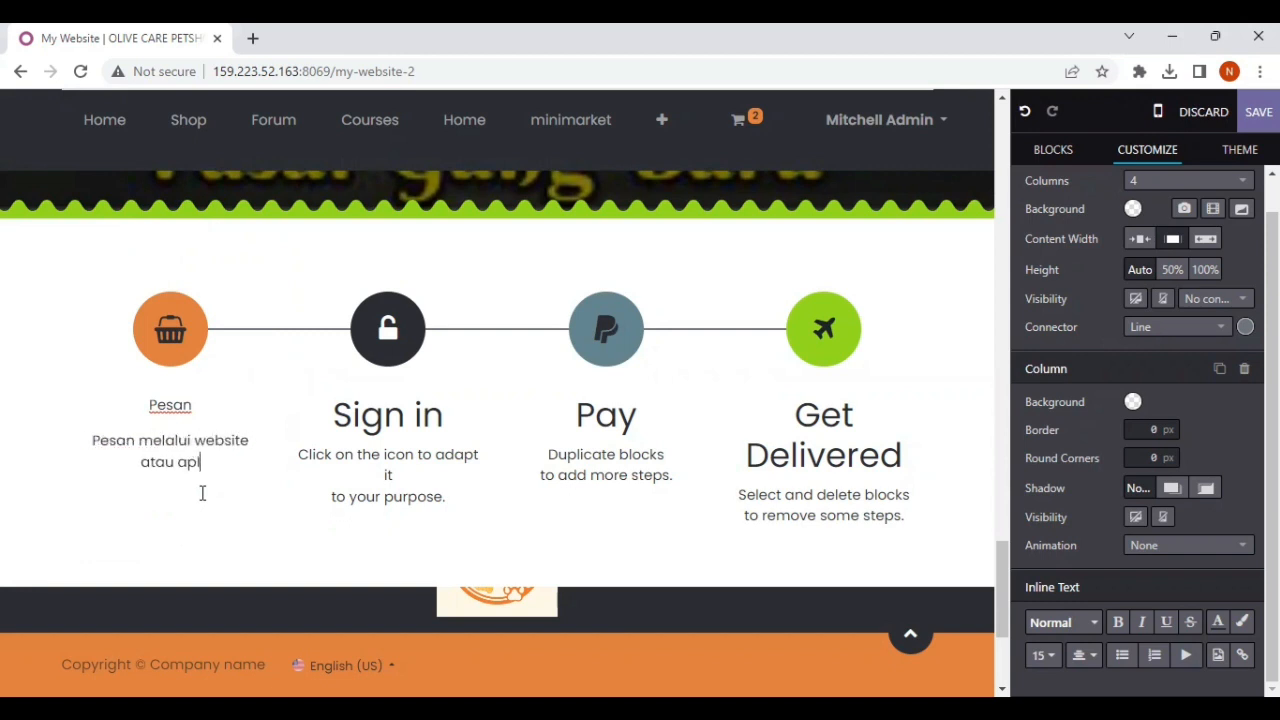
pyautogui.write('ikasi lainnya')
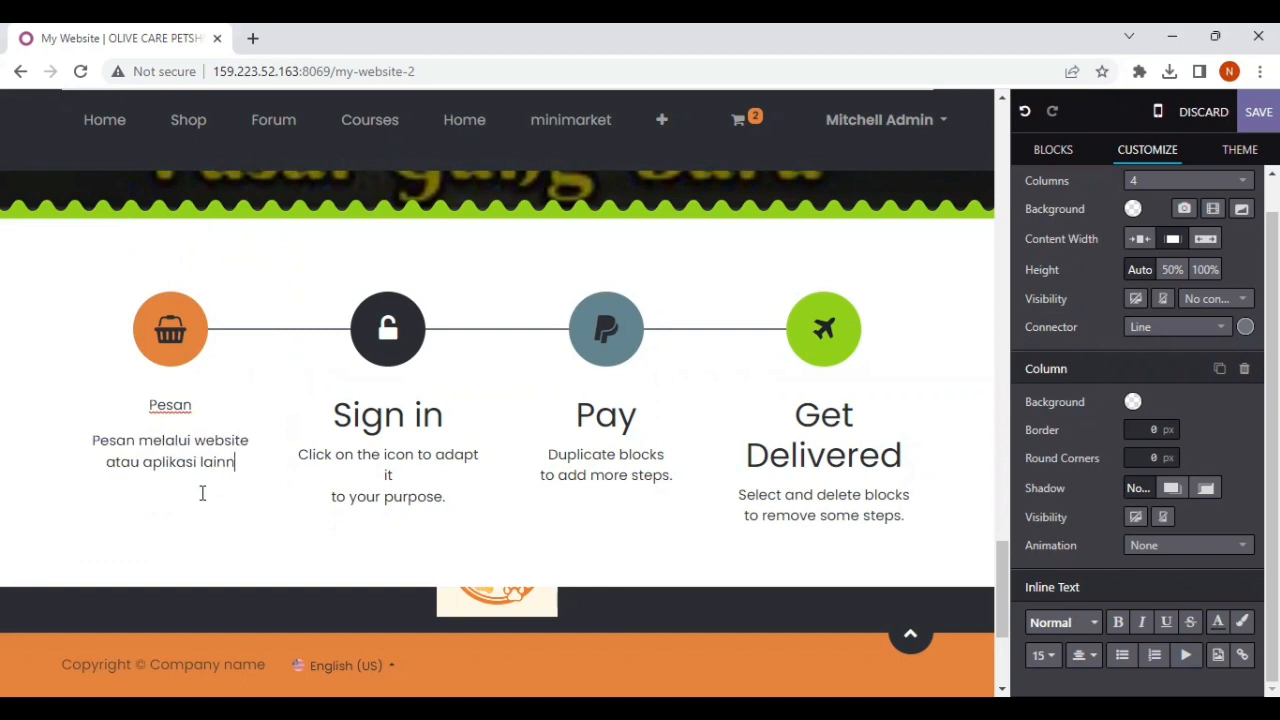
# Step: Replace the padlock icon of the "Sign in" step with the money icon found by searching "money"
pyautogui.click(383, 333)
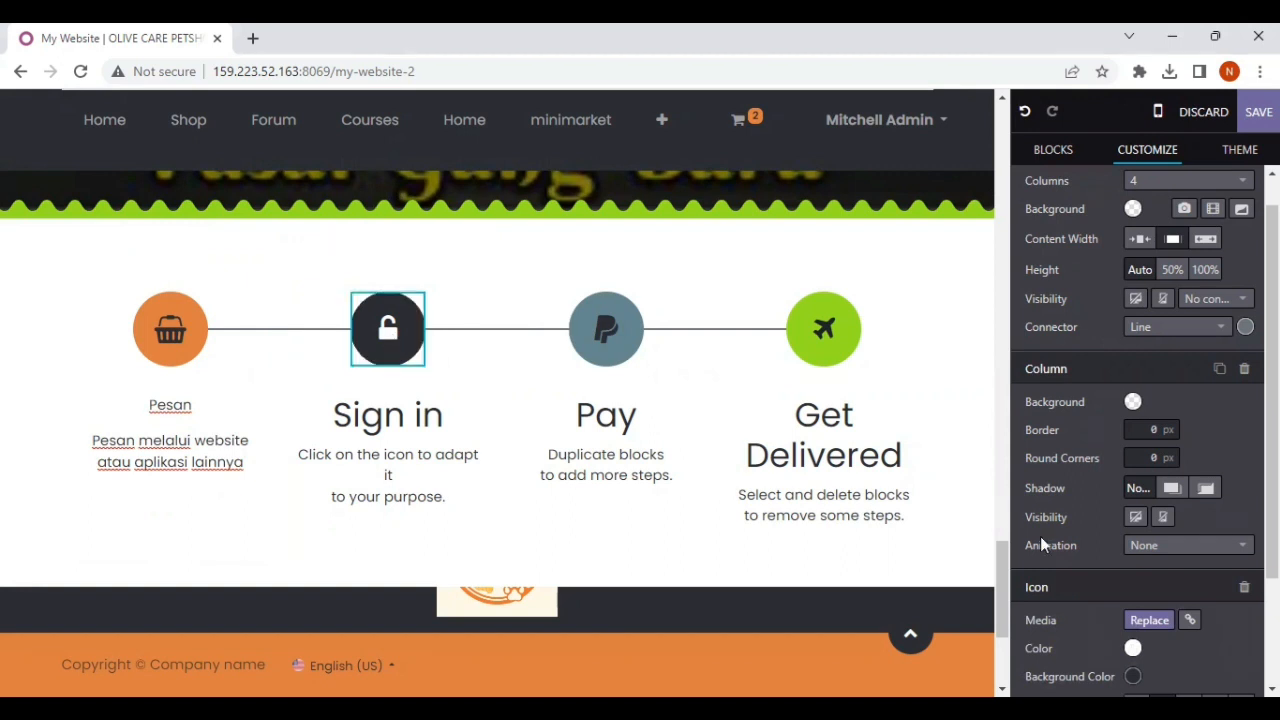
pyautogui.click(1149, 620)
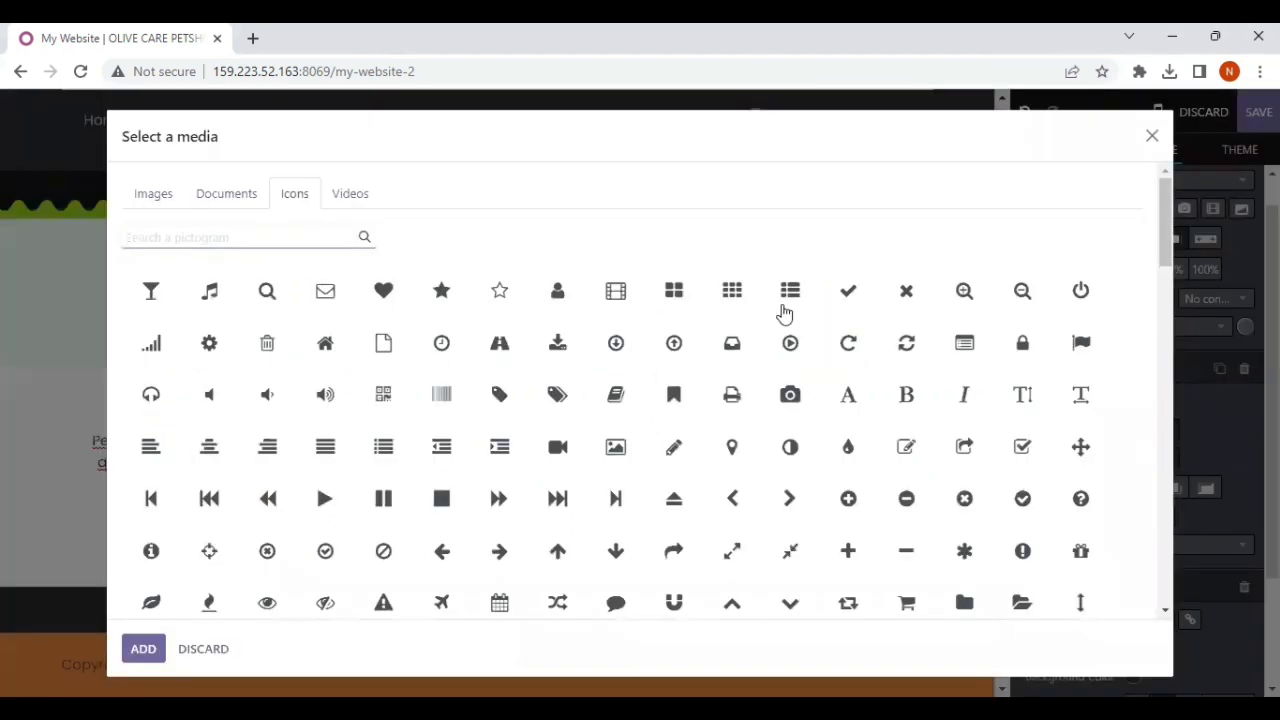
pyautogui.write('money')
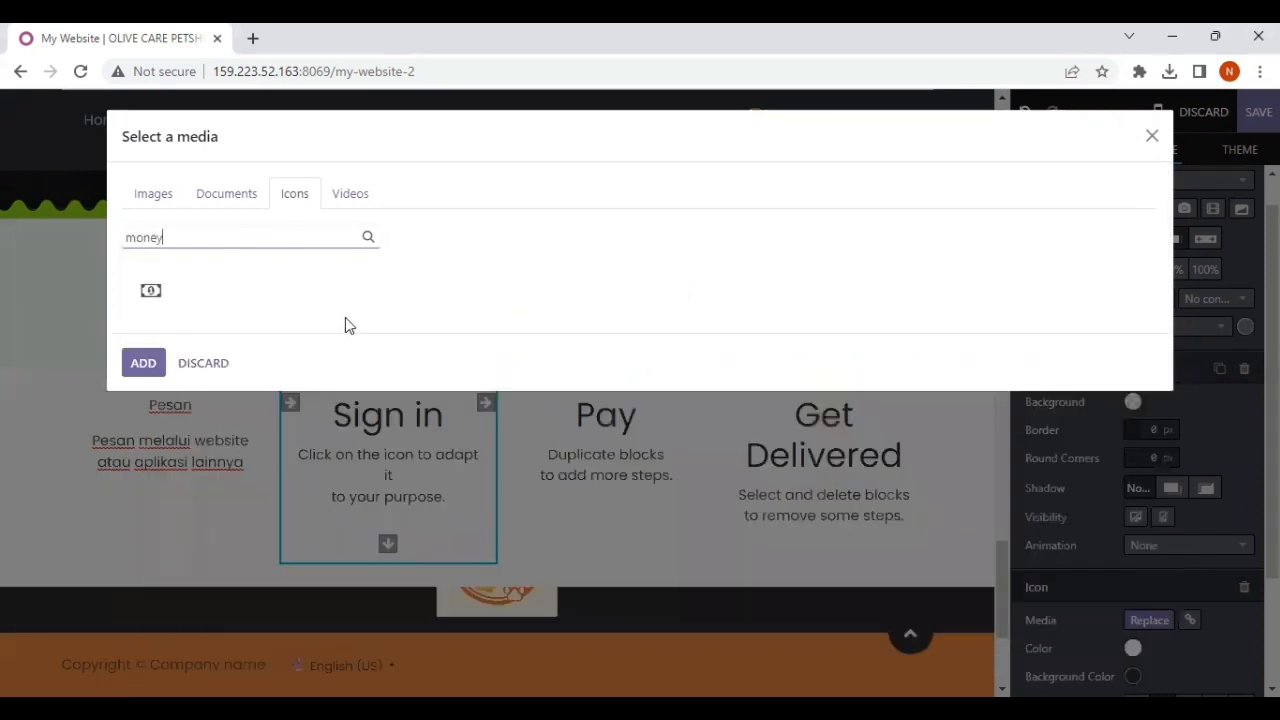
pyautogui.click(155, 298)
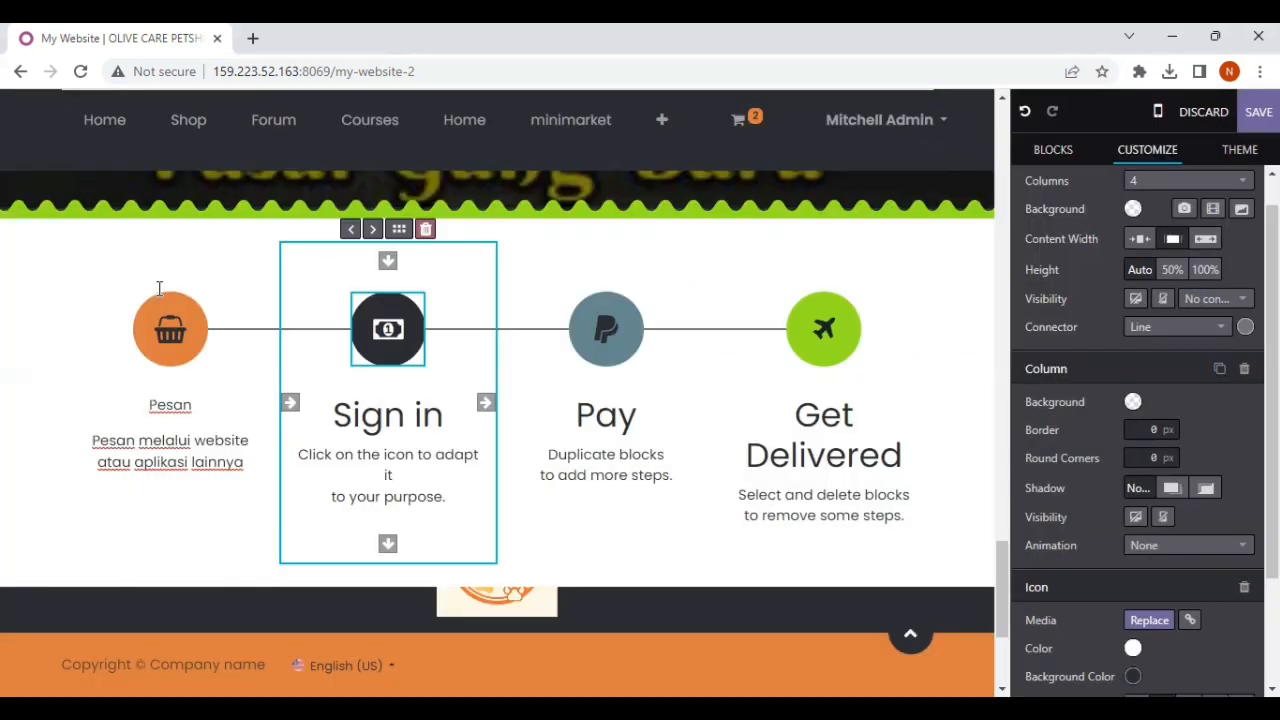
# Step: Replace the "Sign in" title of the second step with "Pembayaran"
pyautogui.click(446, 418)
pyautogui.press('BackSpace')
pyautogui.press('BackSpace')
pyautogui.press('BackSpace')
pyautogui.press('BackSpace')
pyautogui.press('BackSpace')
pyautogui.press('BackSpace')
pyautogui.press('BackSpace')
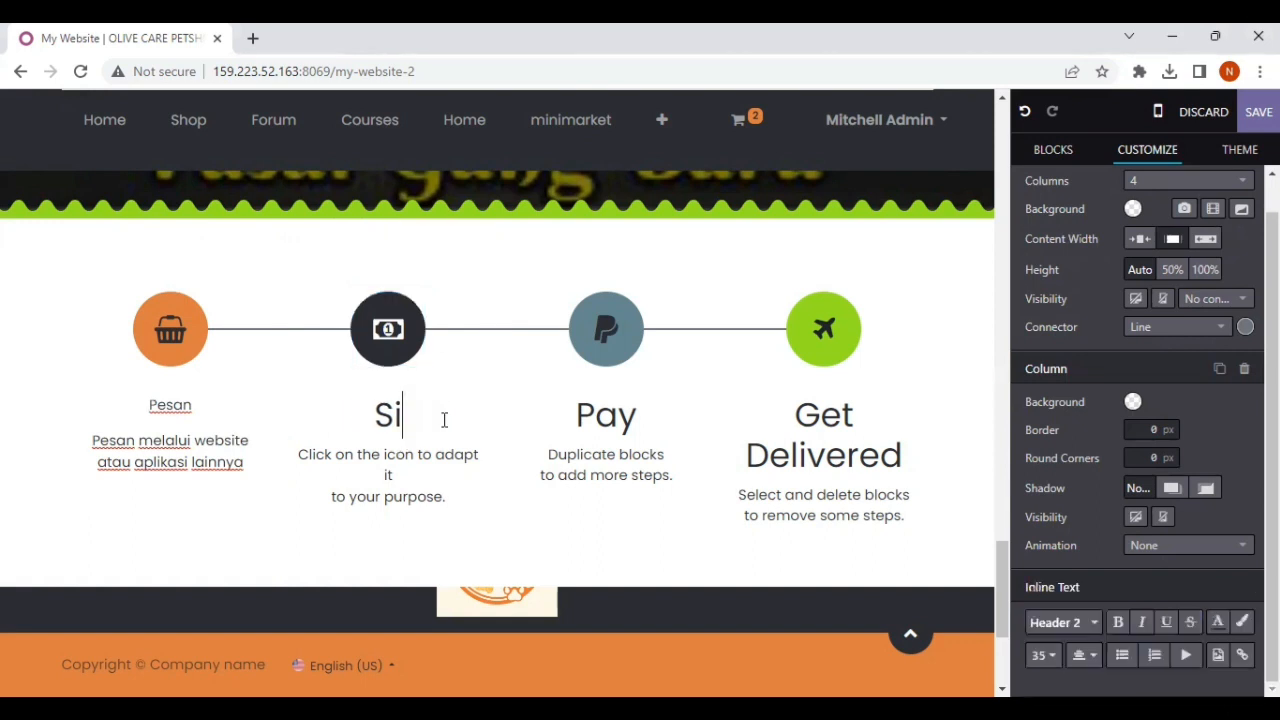
pyautogui.write('ar')
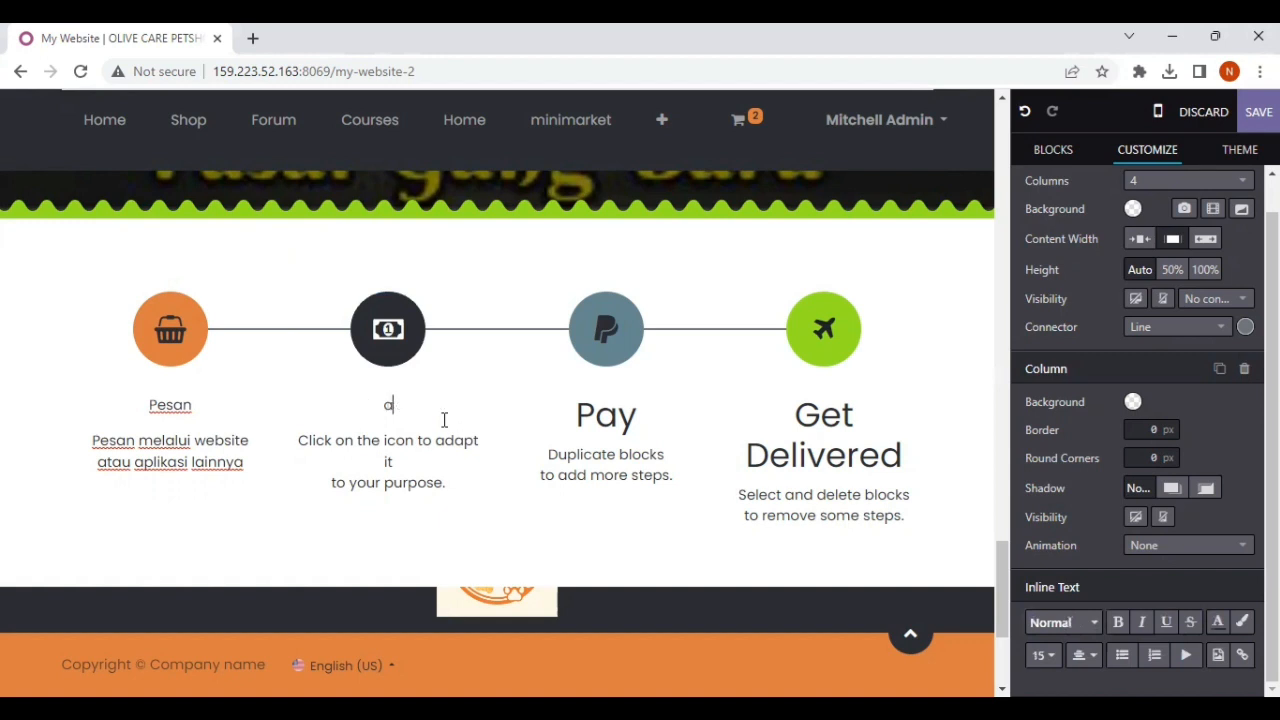
pyautogui.press('BackSpace')
pyautogui.press('BackSpace')
pyautogui.write('Pembayaran')
# Step: Replace the description under the "Pembayaran" step with "Lakukan pembayaran setelah pemesanan"
pyautogui.moveTo(298, 440); pyautogui.dragTo(470, 486)
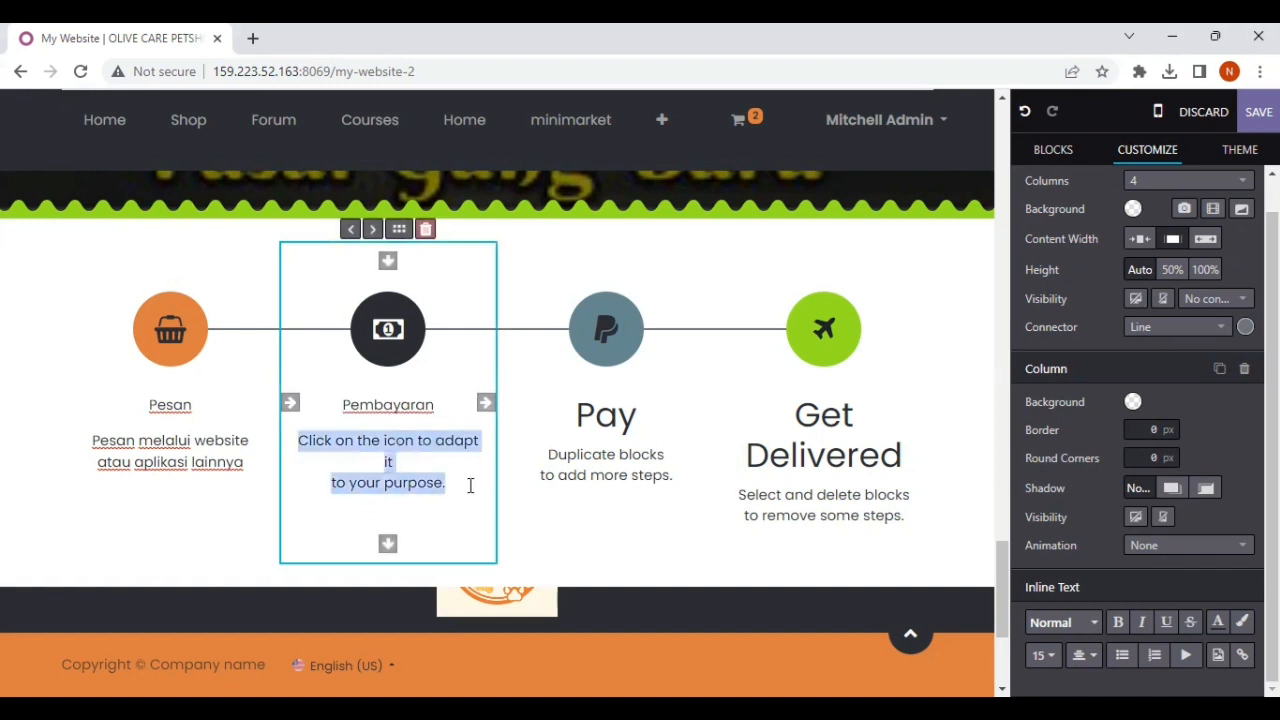
pyautogui.write('Laku')
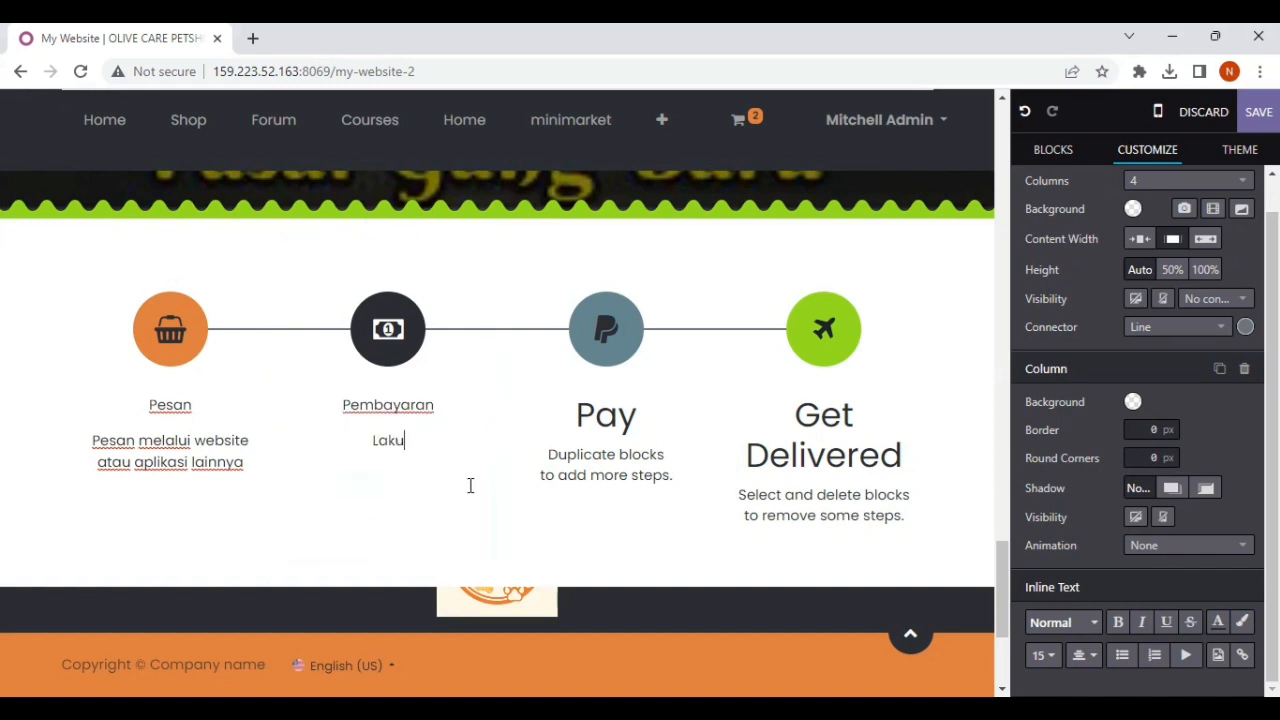
pyautogui.write('kan pembayarak')
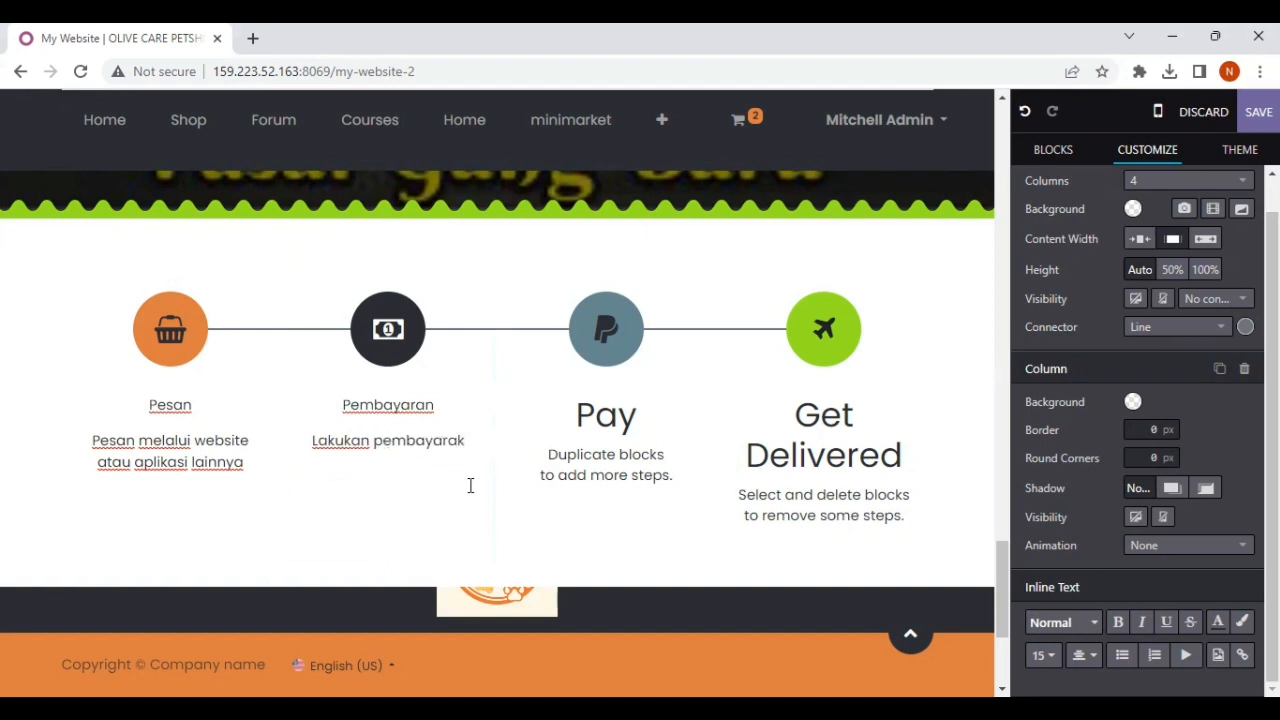
pyautogui.press('BackSpace')
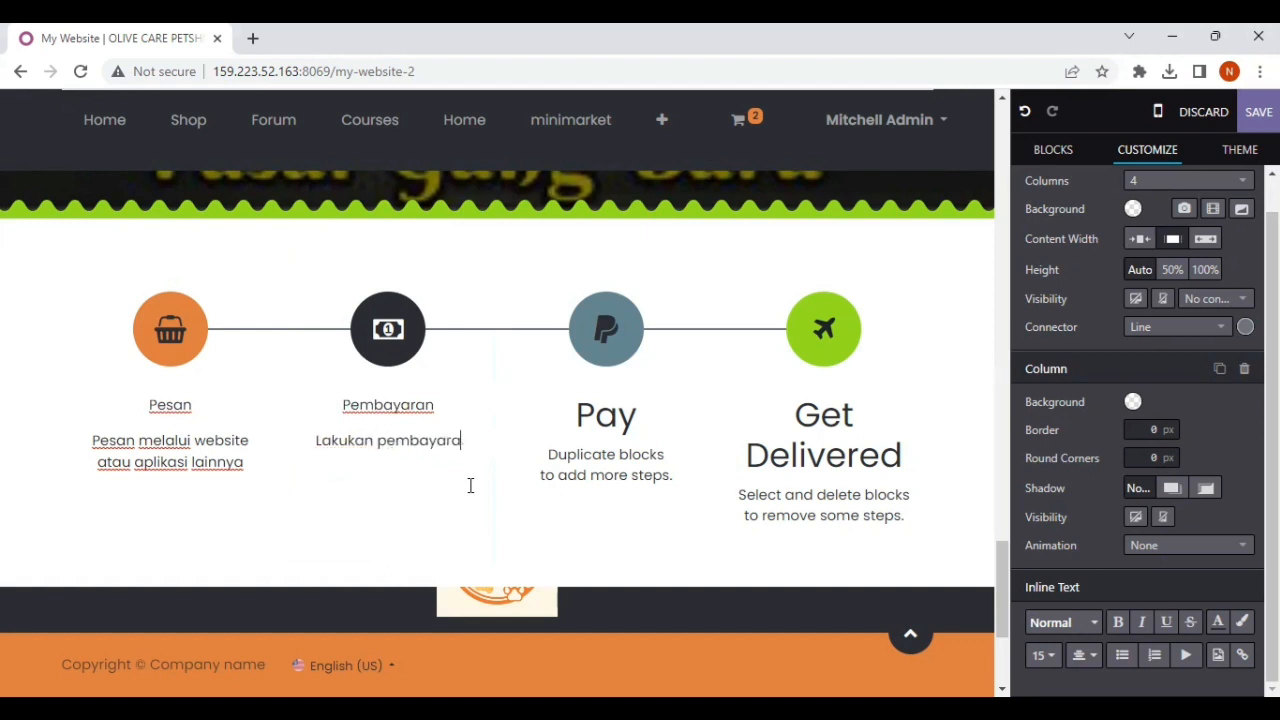
pyautogui.write('n setelah pemesanan')
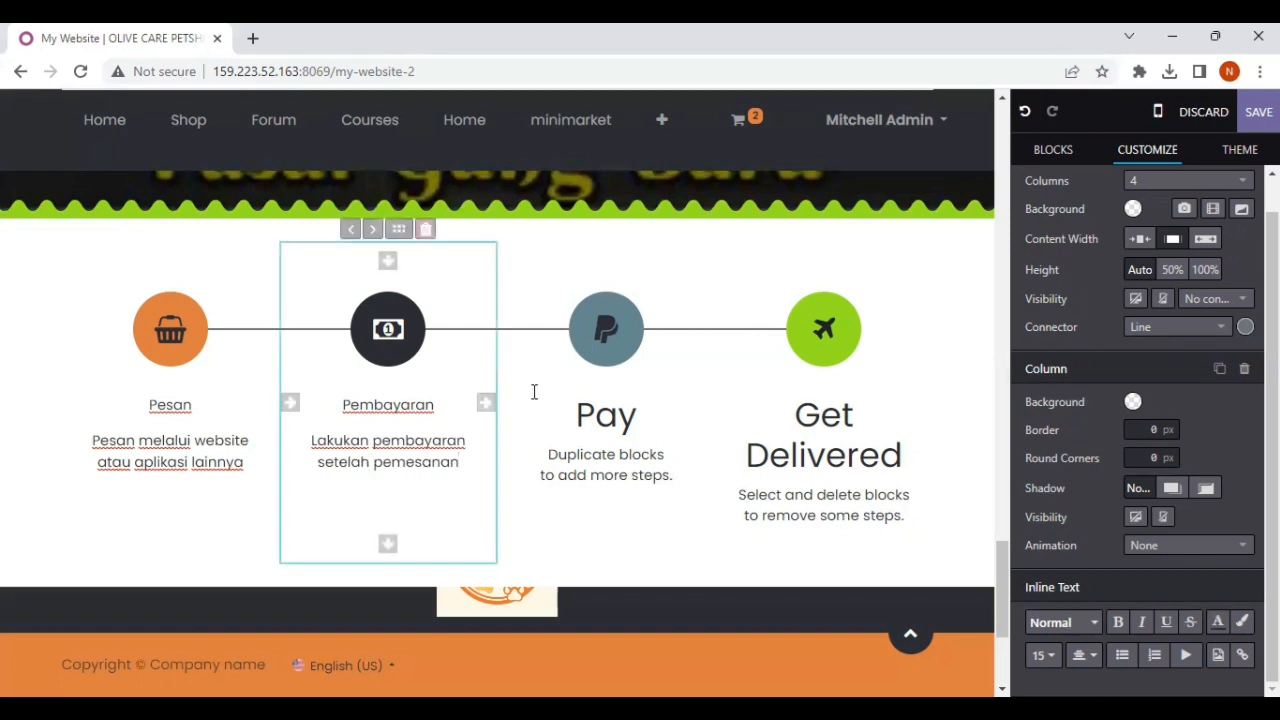
# Step: Replace the PayPal icon of the "Pay" step with the motorcycle icon found by searching "motor"
pyautogui.click(604, 330)
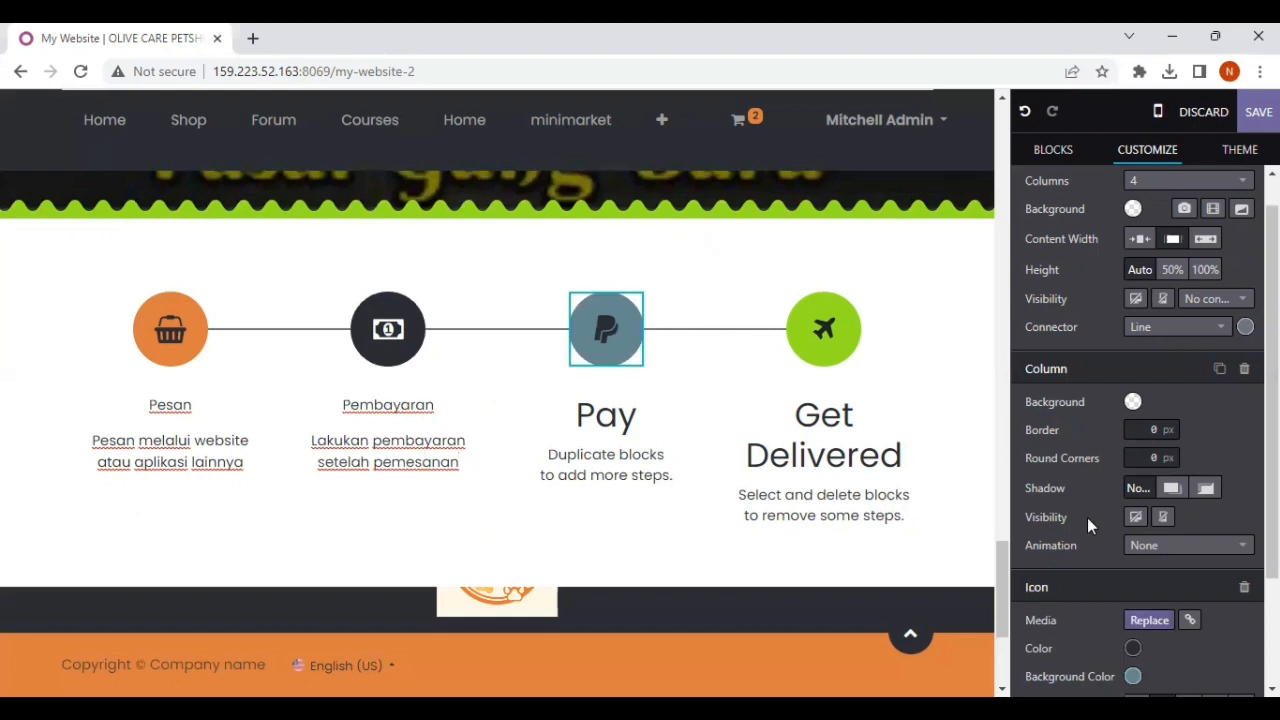
pyautogui.click(1149, 620)
pyautogui.write('motor')
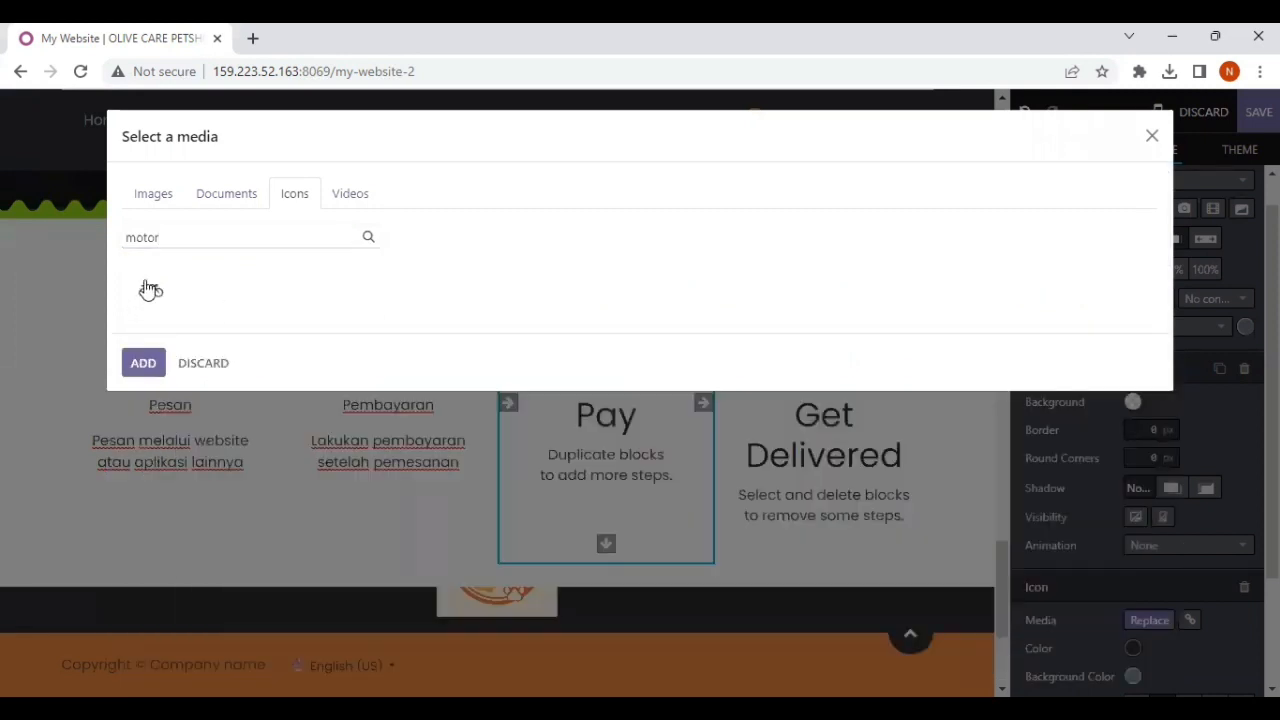
pyautogui.click(150, 289)
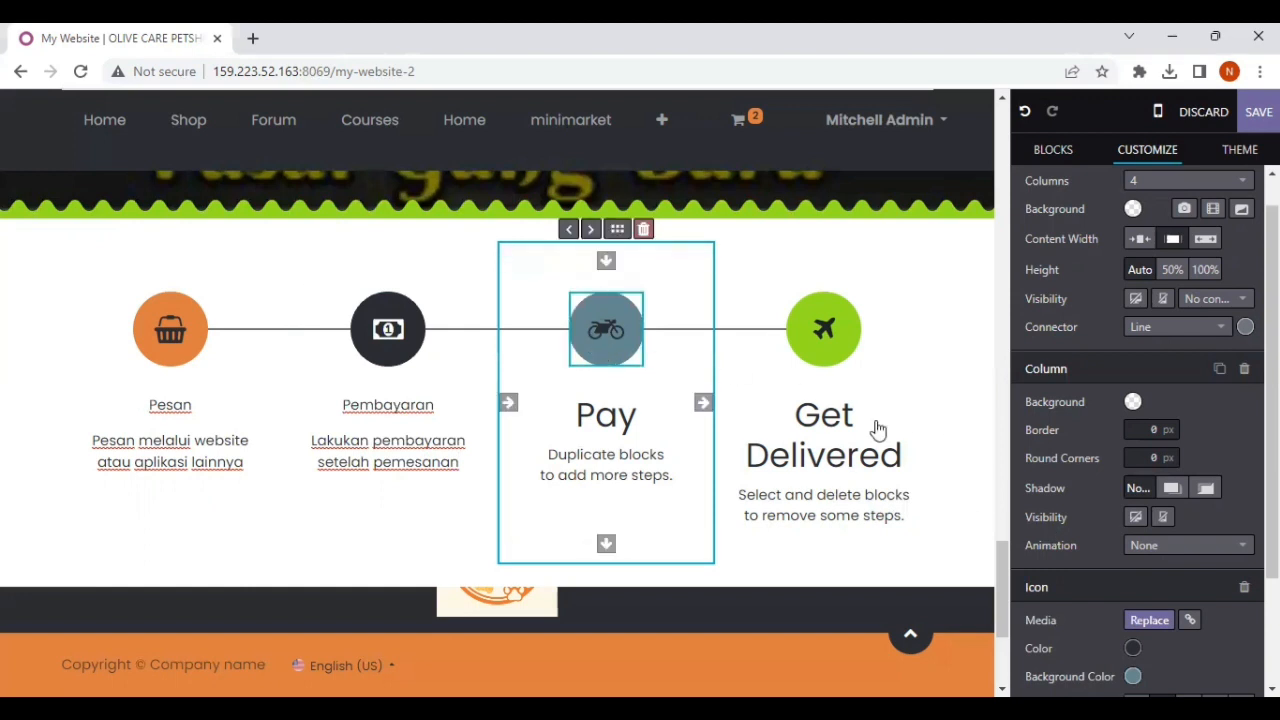
# Step: Change the icon of the "Pay" step to the dotted loading spinner
pyautogui.click(1149, 620)
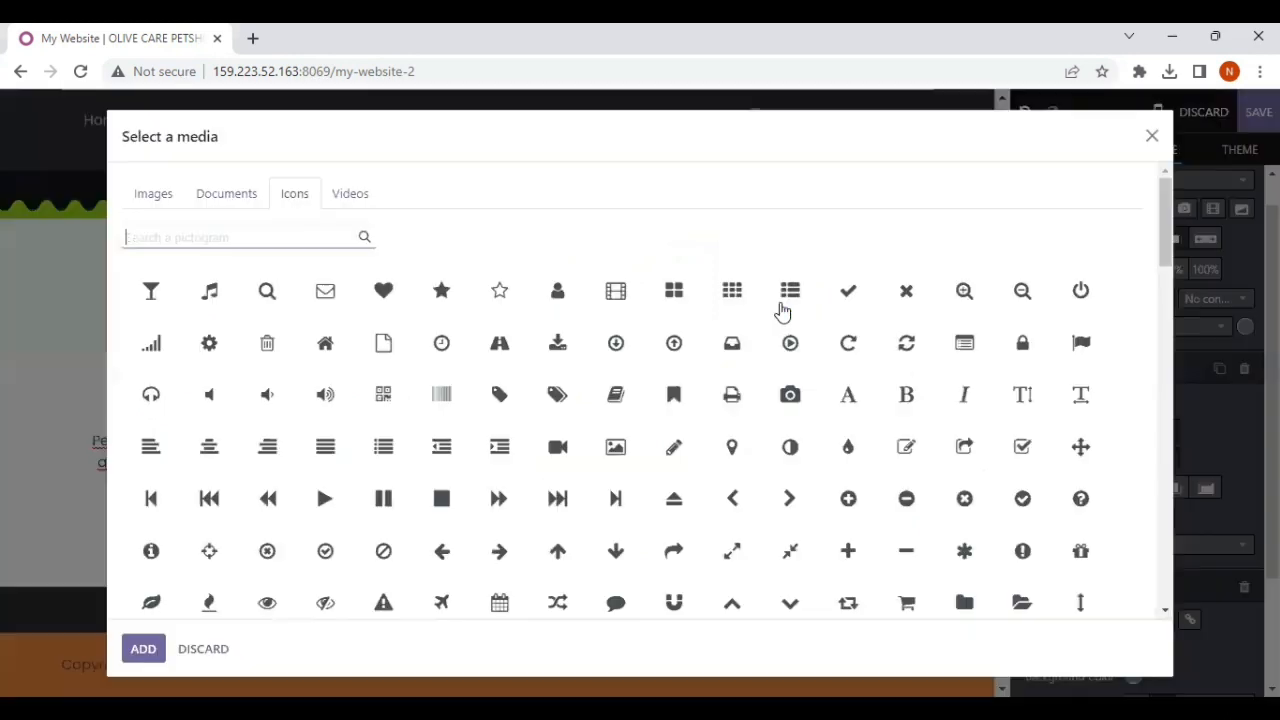
pyautogui.write('pl')
pyautogui.press('BackSpace')
pyautogui.write('roses')
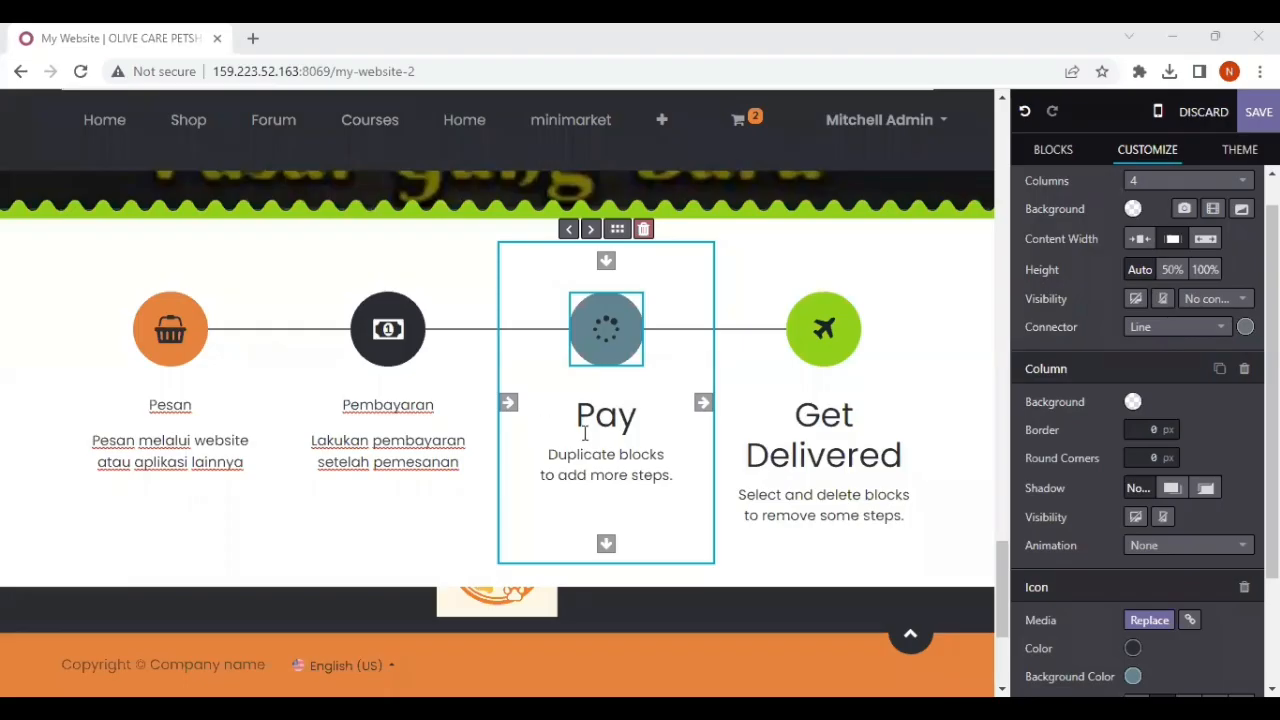
# Step: Replace the "Pay" title of the third step with "Proses"
pyautogui.doubleClick(630, 425)
pyautogui.click(637, 420)
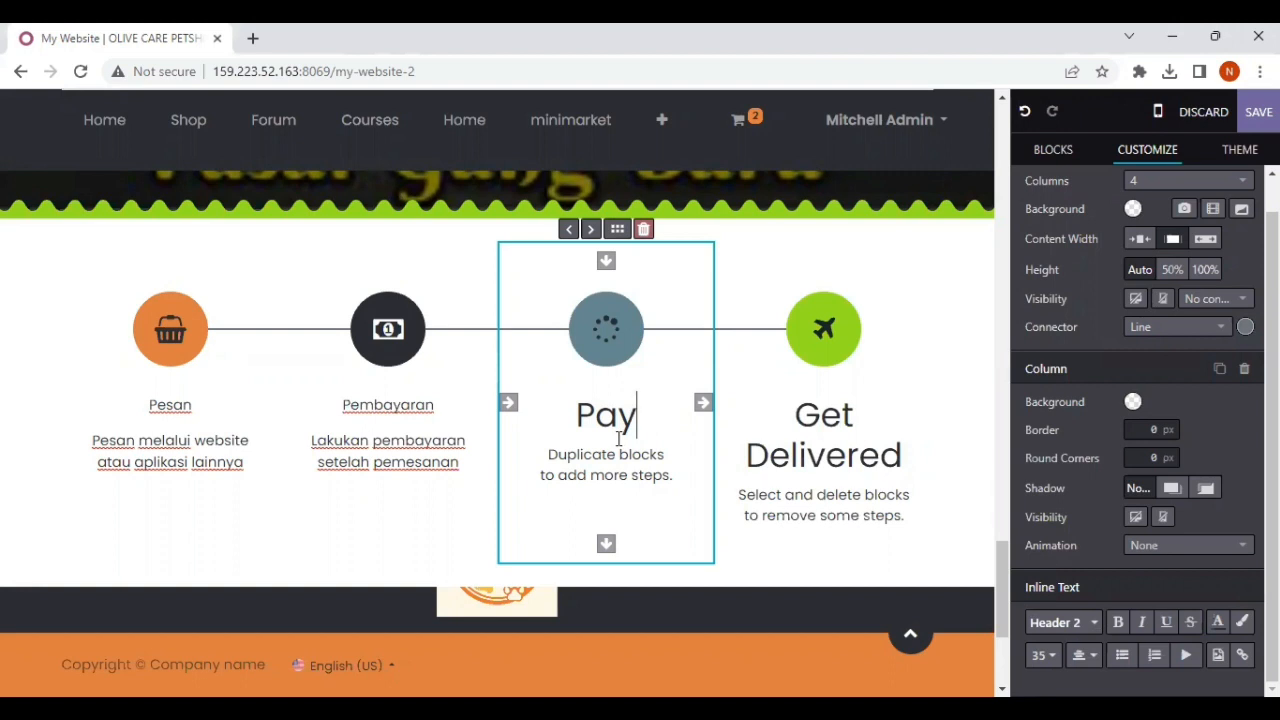
pyautogui.press('BackSpace')
pyautogui.press('BackSpace')
pyautogui.press('BackSpace')
pyautogui.press('BackSpace')
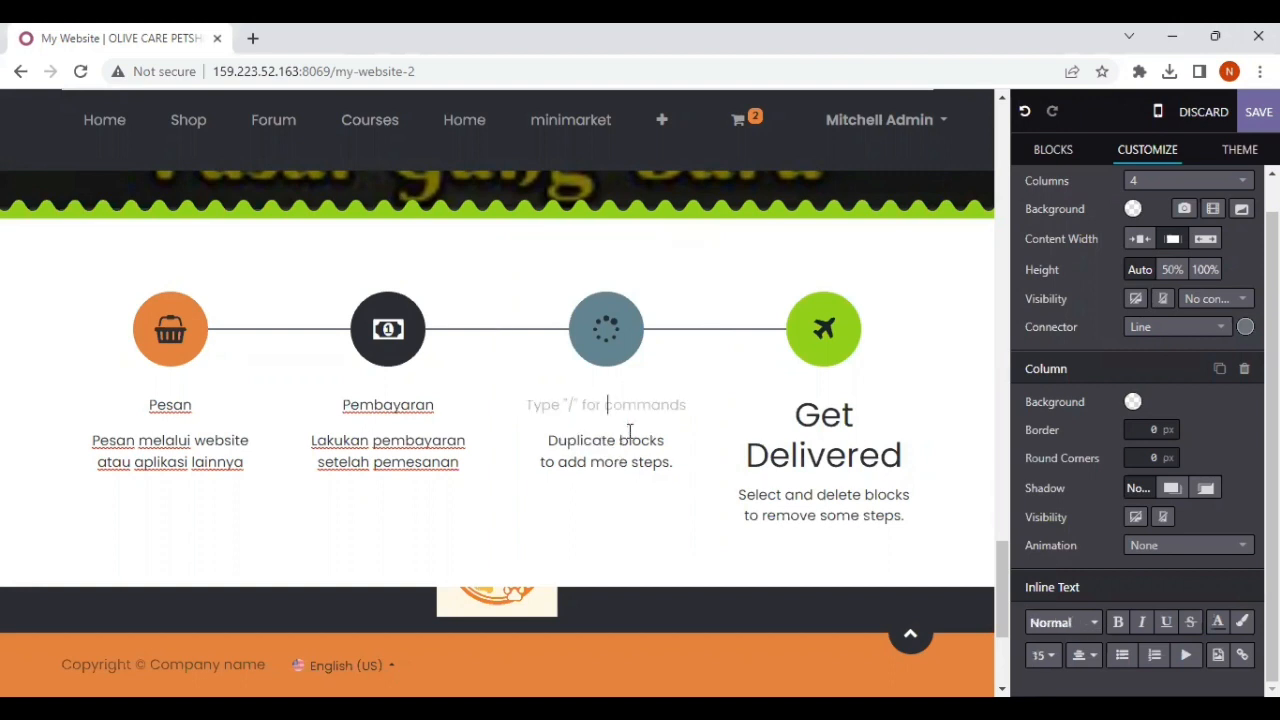
pyautogui.write('Proses')
# Step: Replace the description under the "Proses" step with "Pesanan akan kami proses, mohon ditunggu"
pyautogui.moveTo(549, 440); pyautogui.dragTo(689, 468)
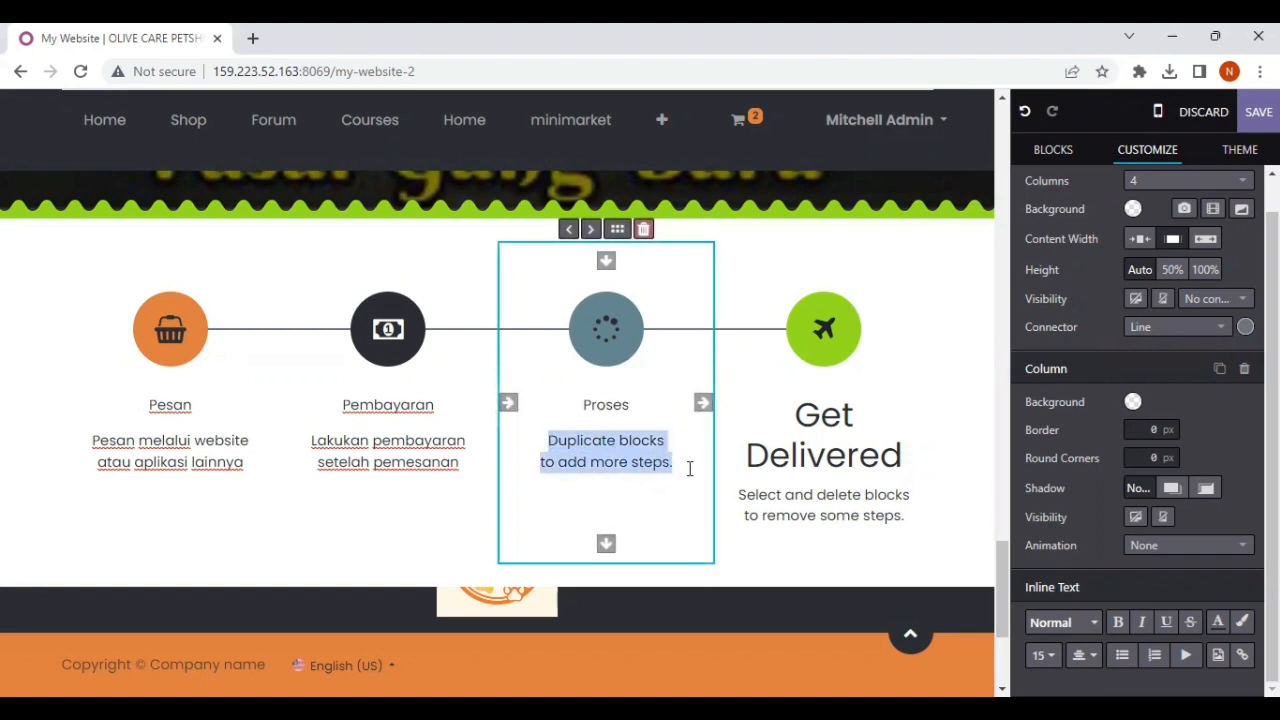
pyautogui.write('Pe')
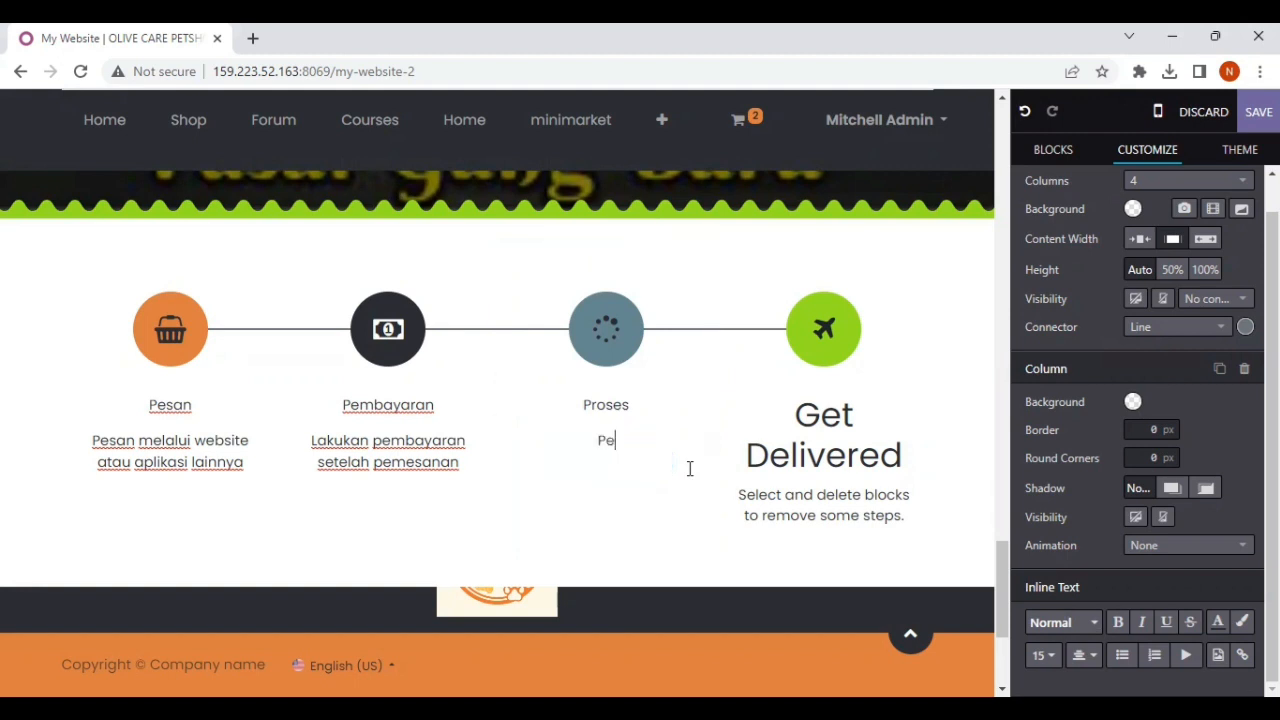
pyautogui.write('saman')
pyautogui.press('BackSpace')
pyautogui.press('BackSpace')
pyautogui.press('BackSpace')
pyautogui.write('nan akan kami ')
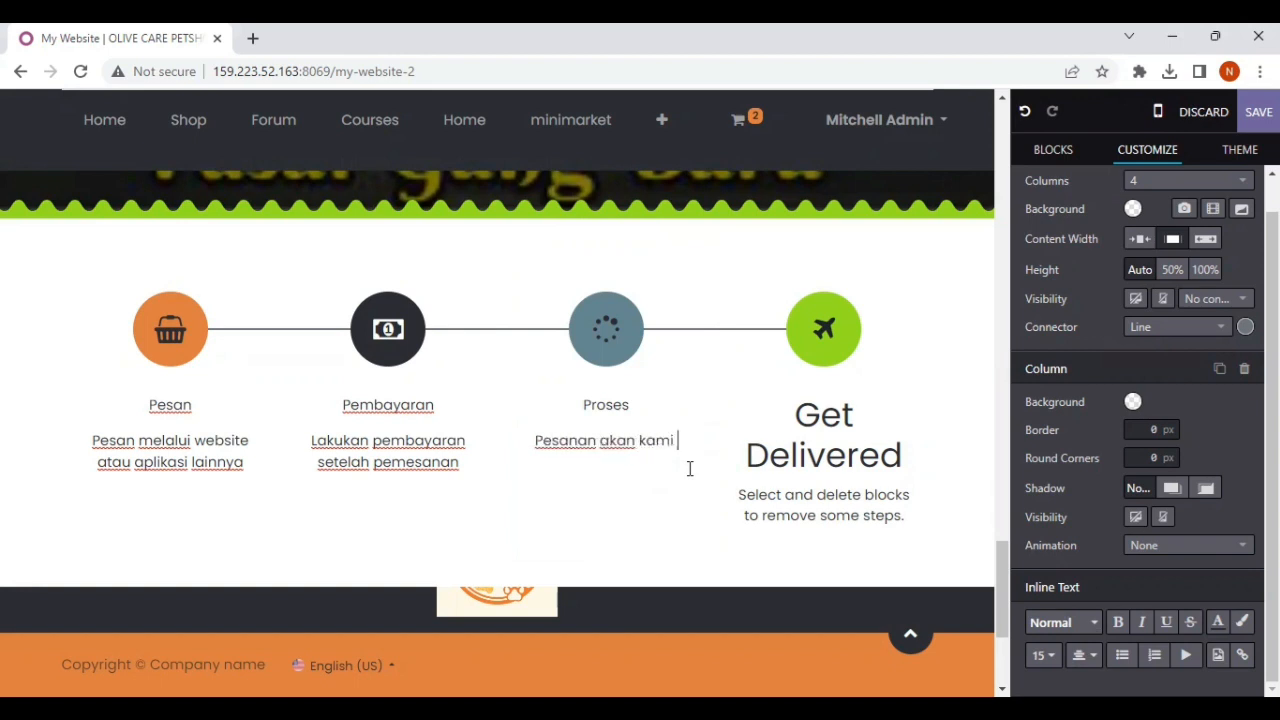
pyautogui.write('proses')
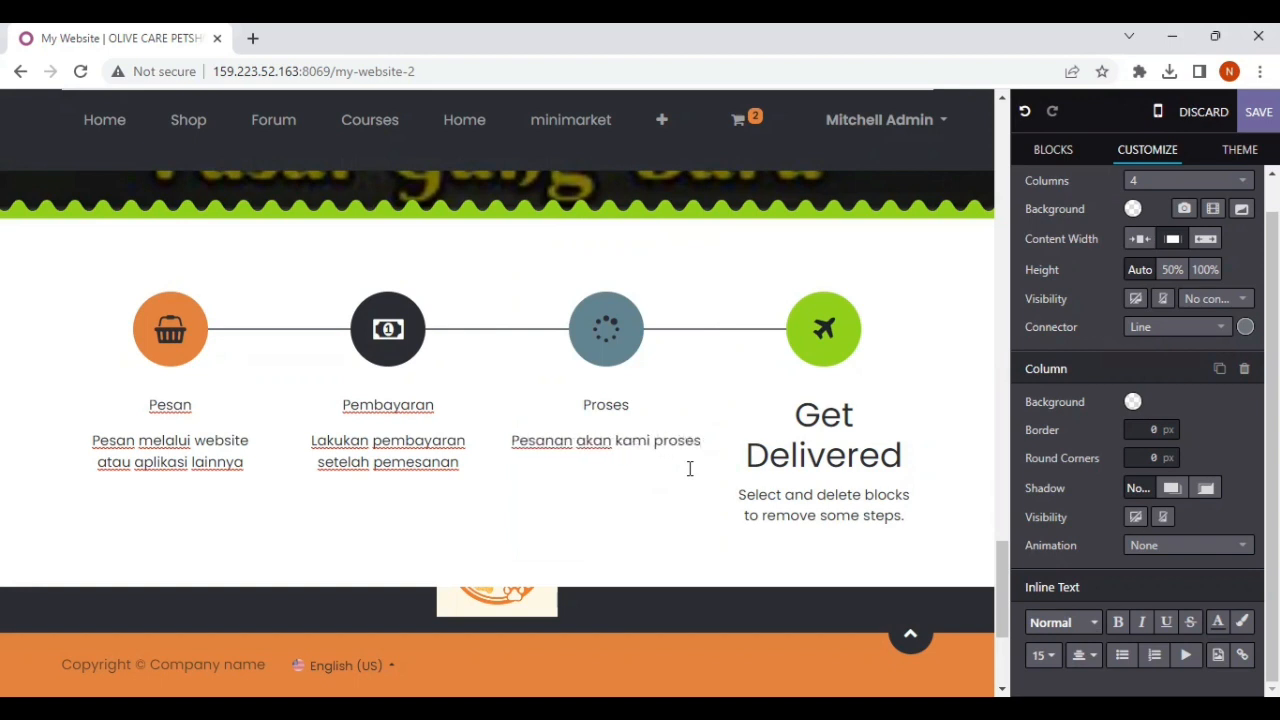
pyautogui.write(', mohon ditunggu')
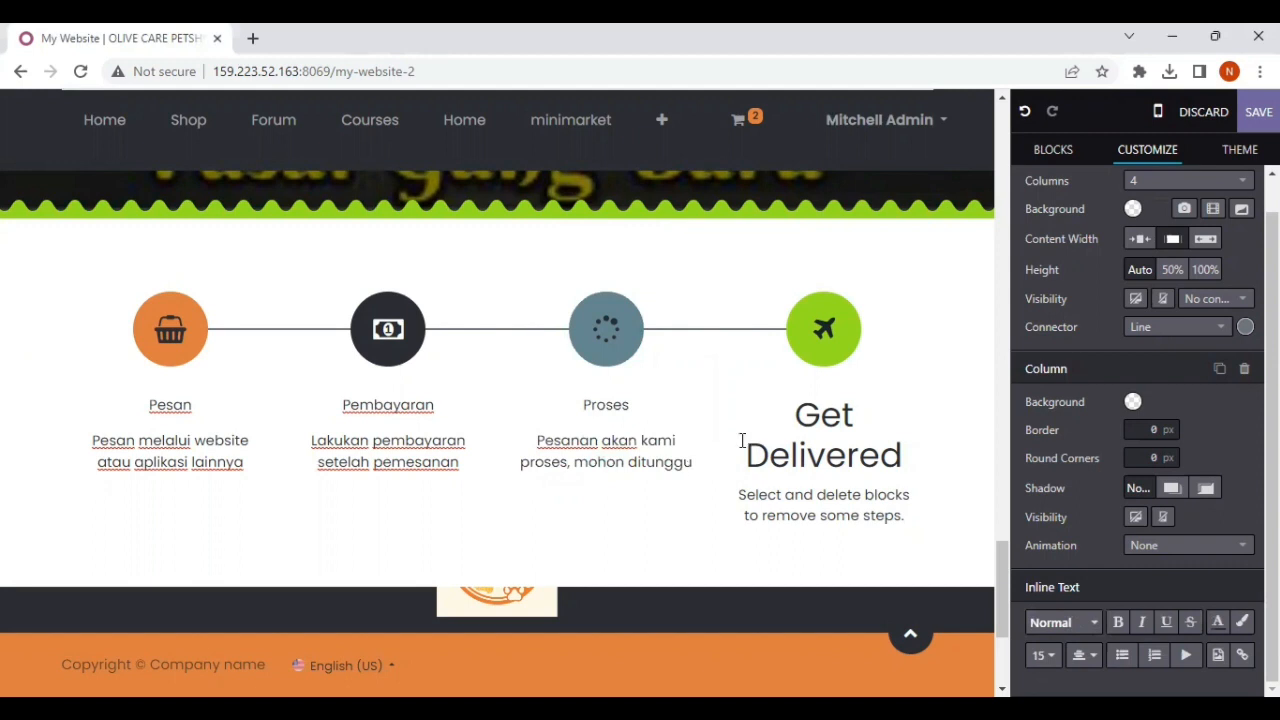
# Step: Replace the airplane icon of the "Get Delivered" step with the motorcycle icon found by searching "motor"
pyautogui.click(823, 328)
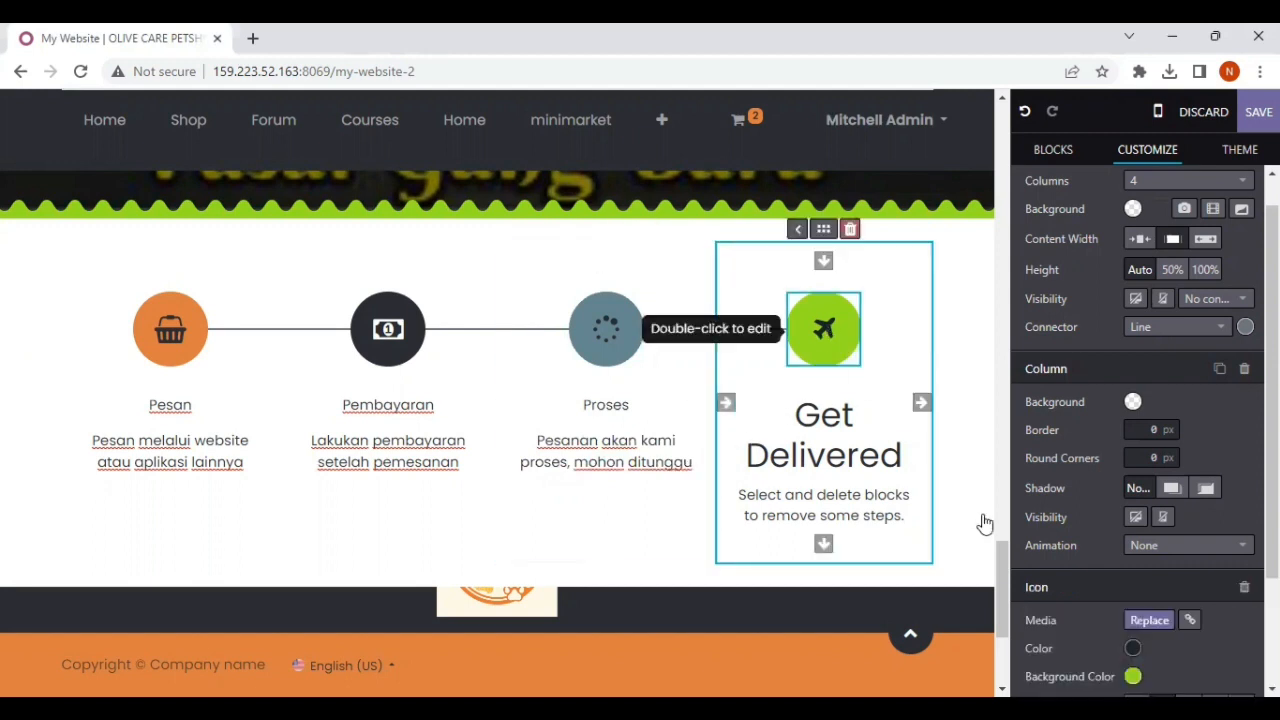
pyautogui.doubleClick(823, 328)
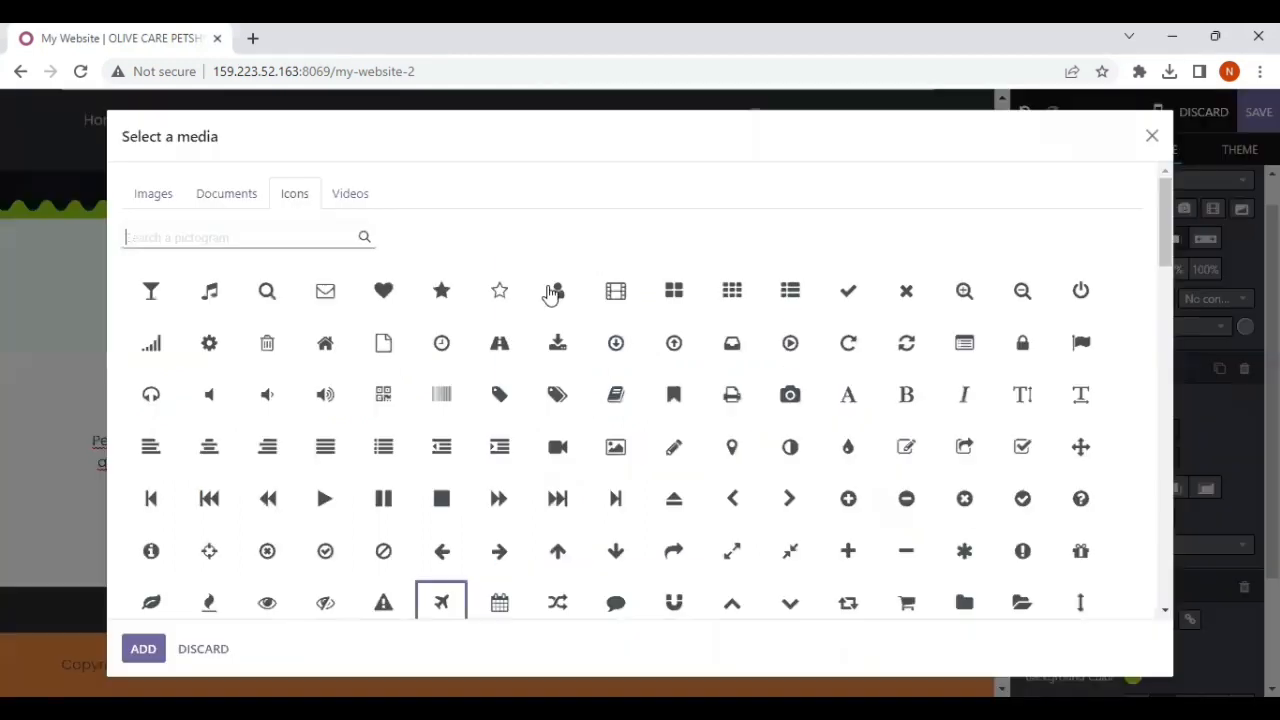
pyautogui.click(280, 243)
pyautogui.write('motor')
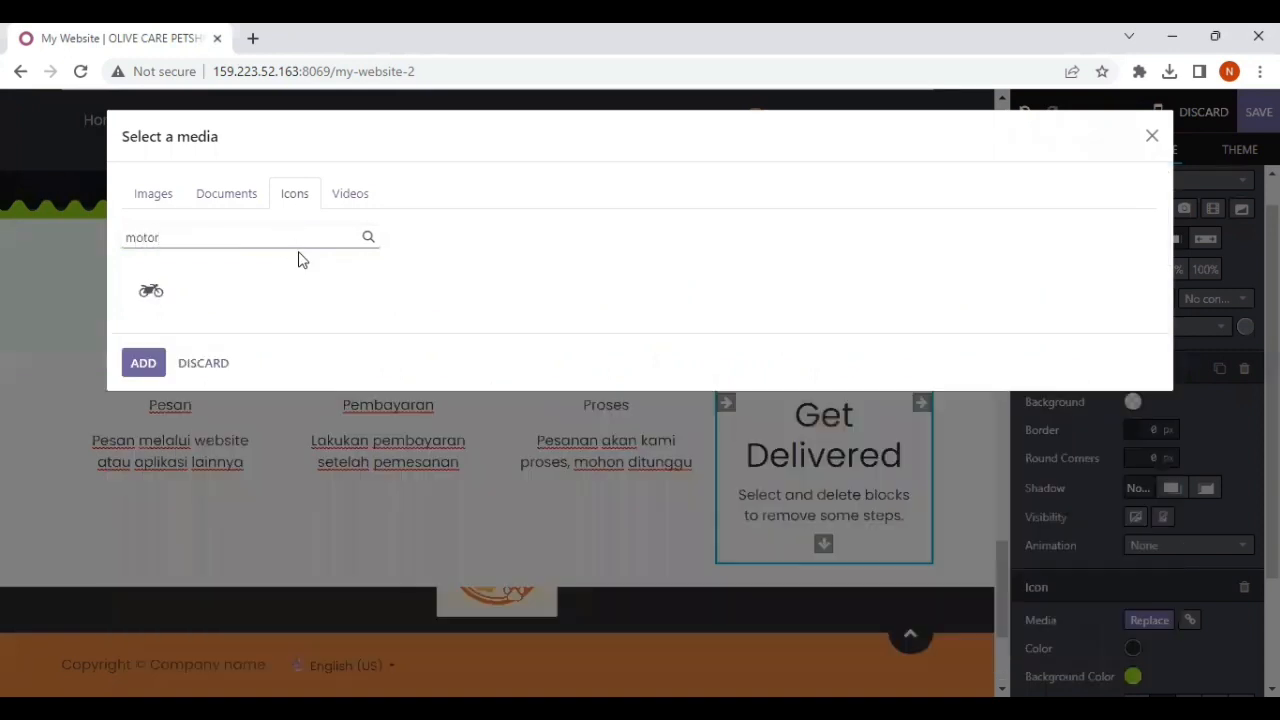
pyautogui.click(150, 290)
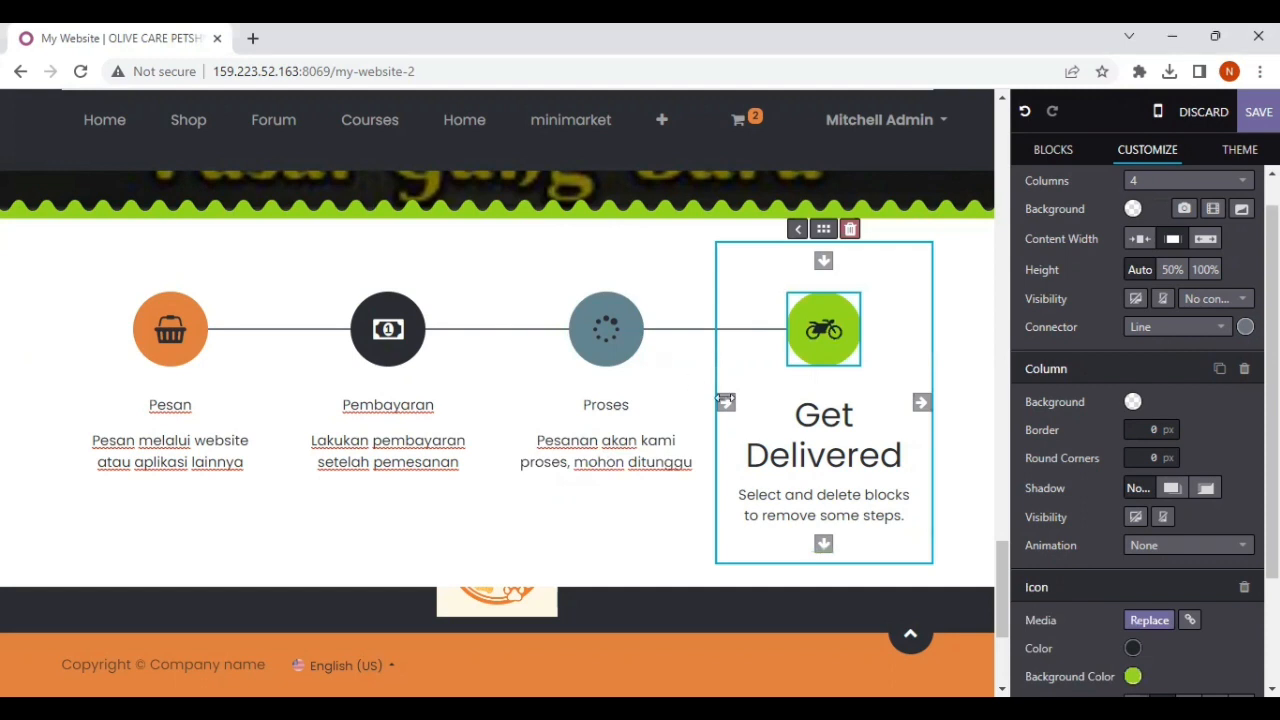
# Step: Replace the "Get Delivered" title of the fourth step with "Ambil?Kirim"
pyautogui.moveTo(810, 409); pyautogui.dragTo(911, 457)
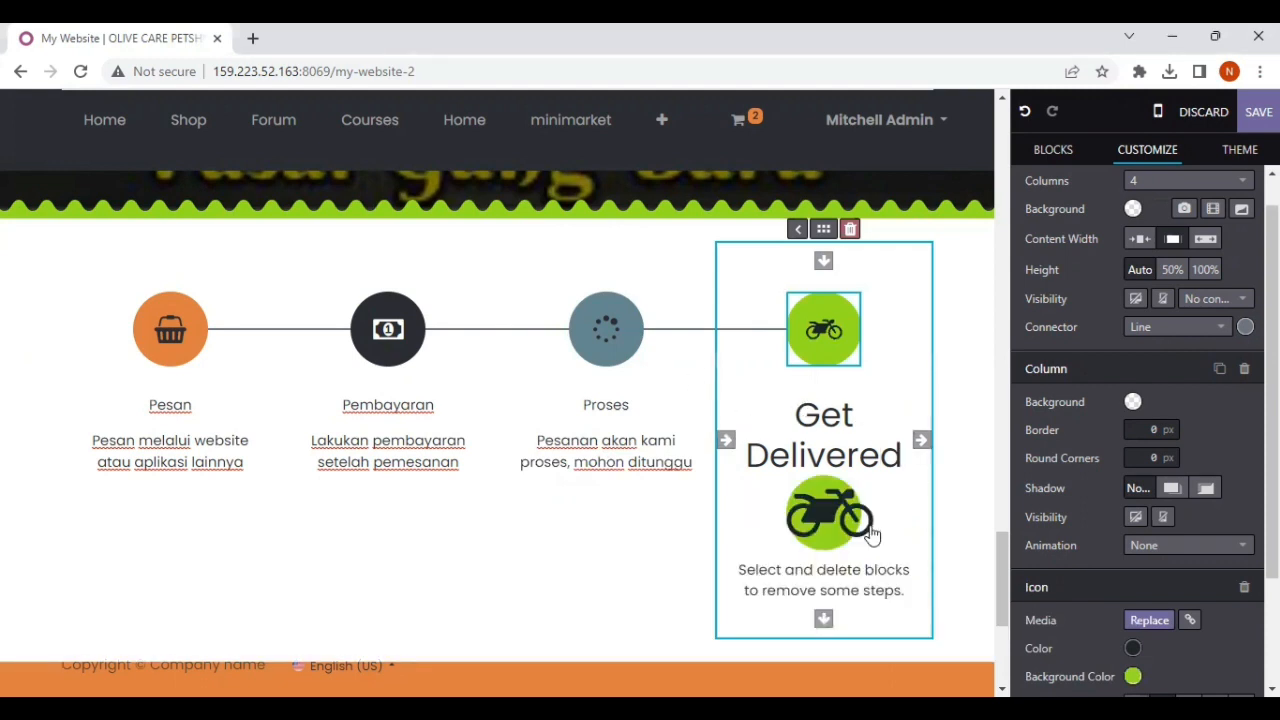
pyautogui.hotkey('ctrl', 'z')
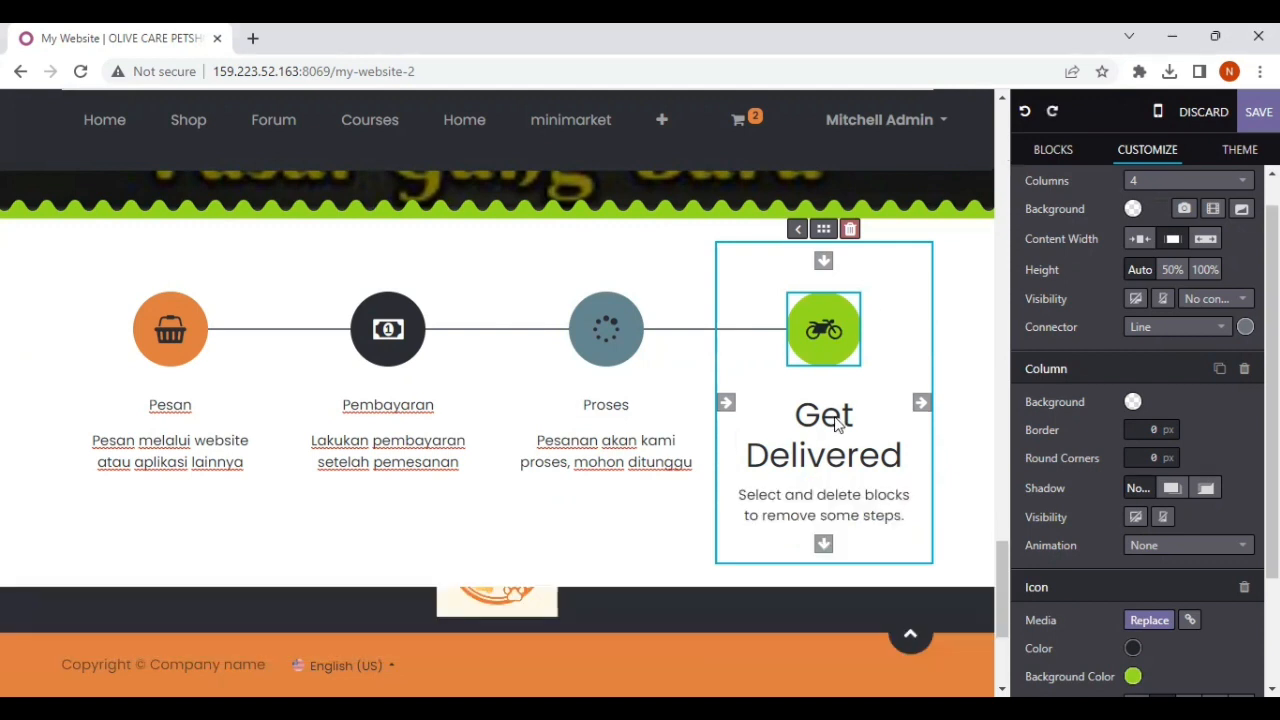
pyautogui.moveTo(902, 457); pyautogui.dragTo(801, 418)
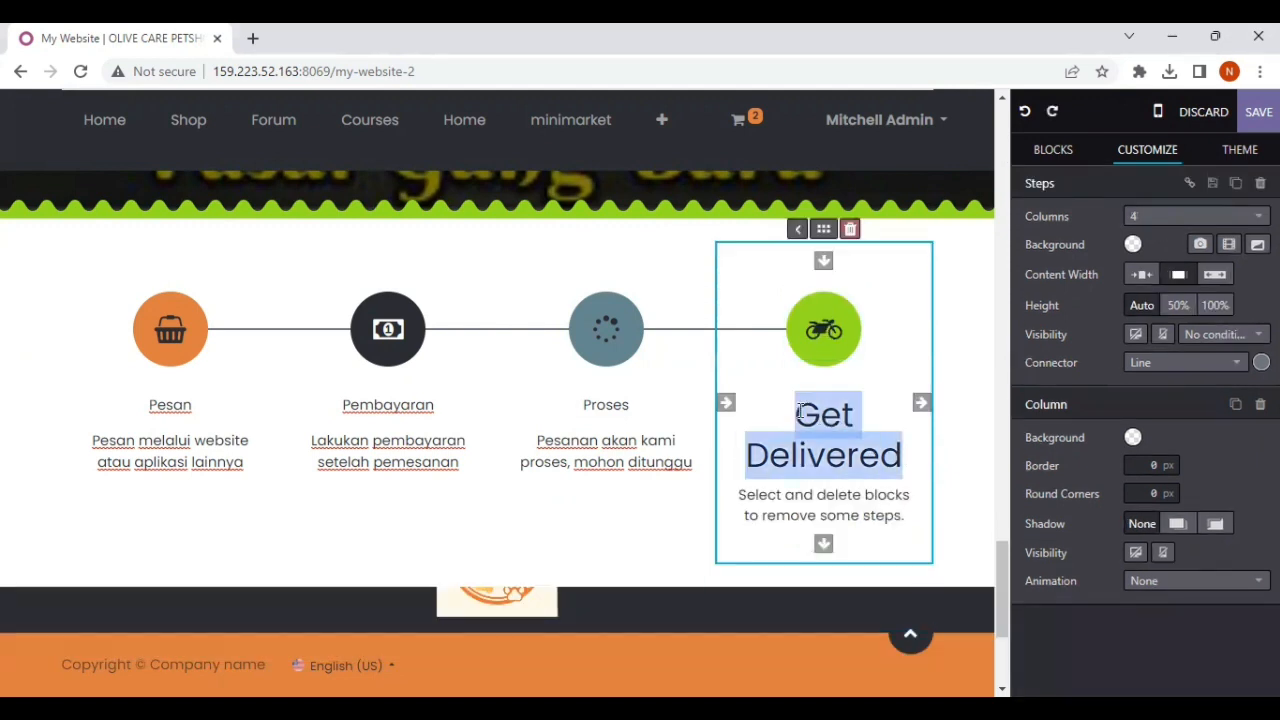
pyautogui.press('BackSpace')
pyautogui.press('BackSpace')
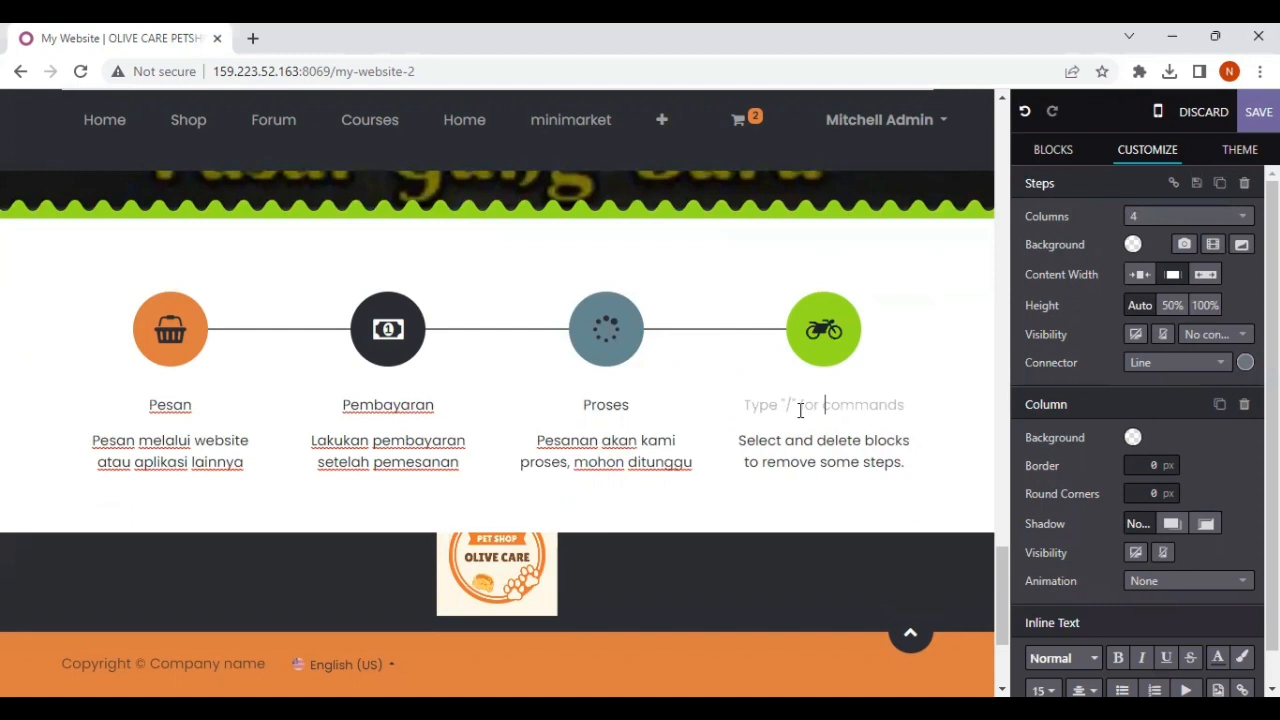
pyautogui.write('Ambil?Kirim')
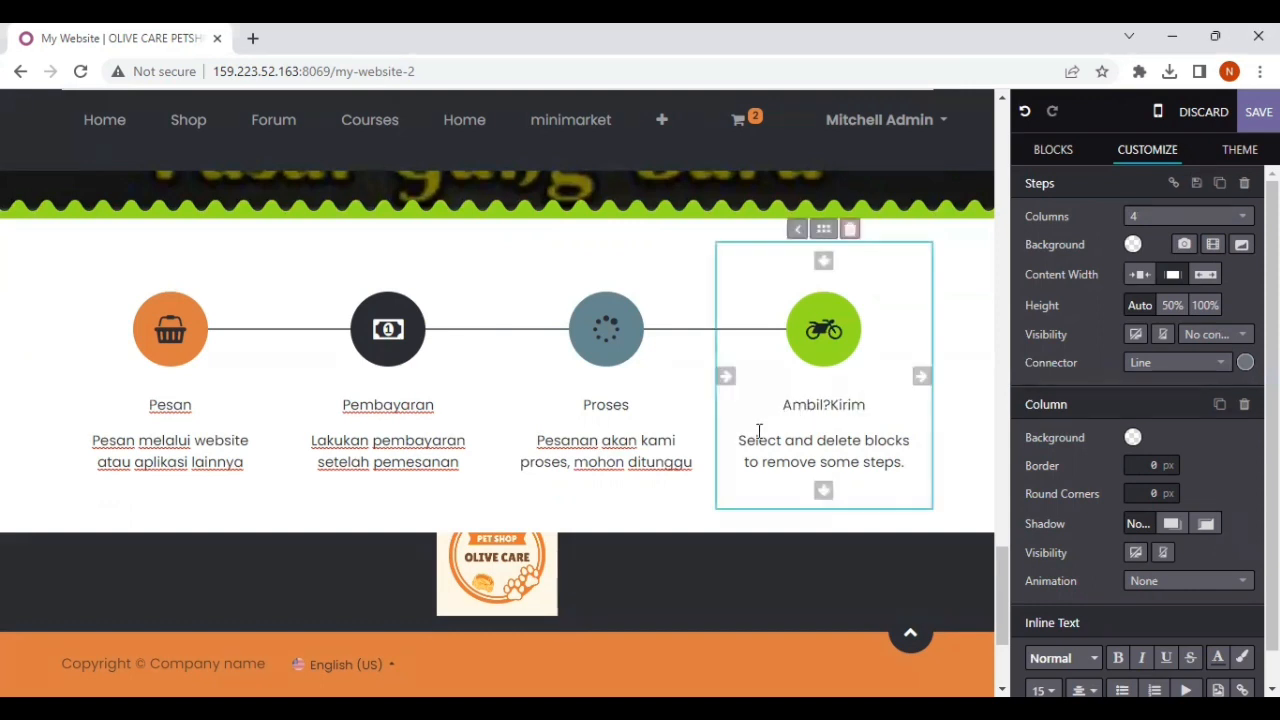
# Step: Replace the description under the fourth step with "Pesanan bisa diambil langsung/dikirim melalui kurir"
pyautogui.moveTo(739, 440); pyautogui.dragTo(906, 470)
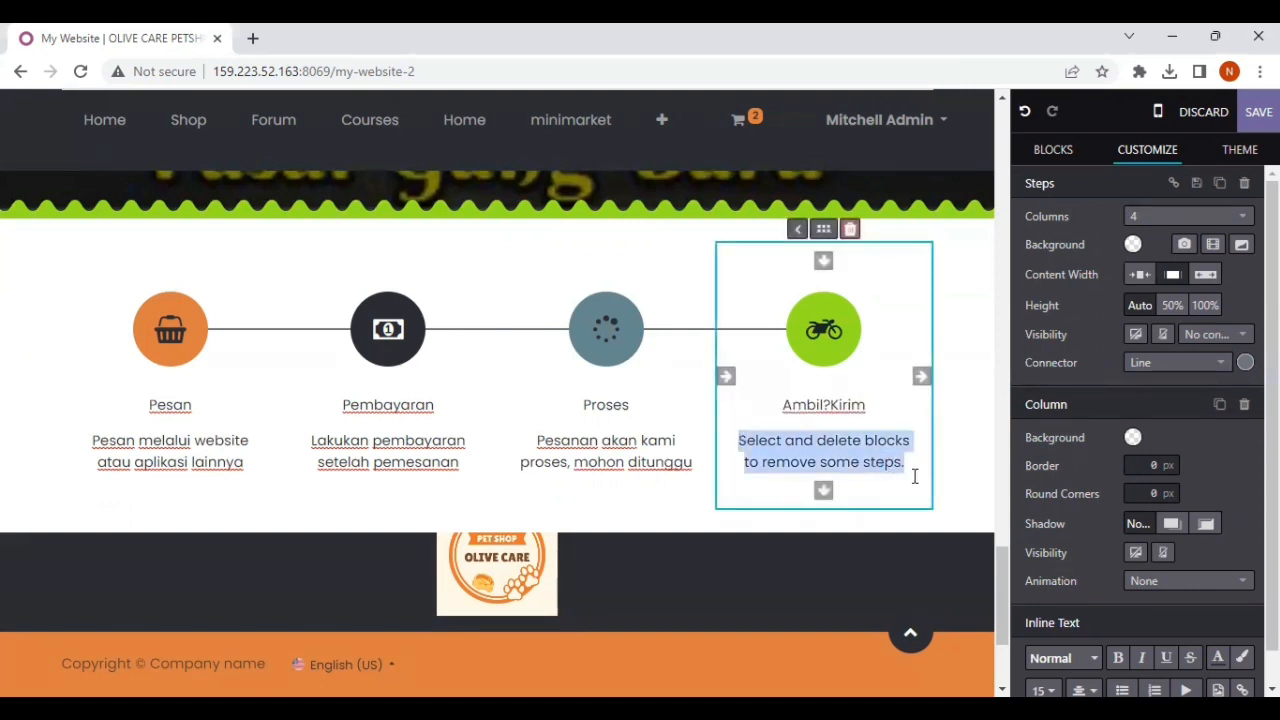
pyautogui.write('Pesn')
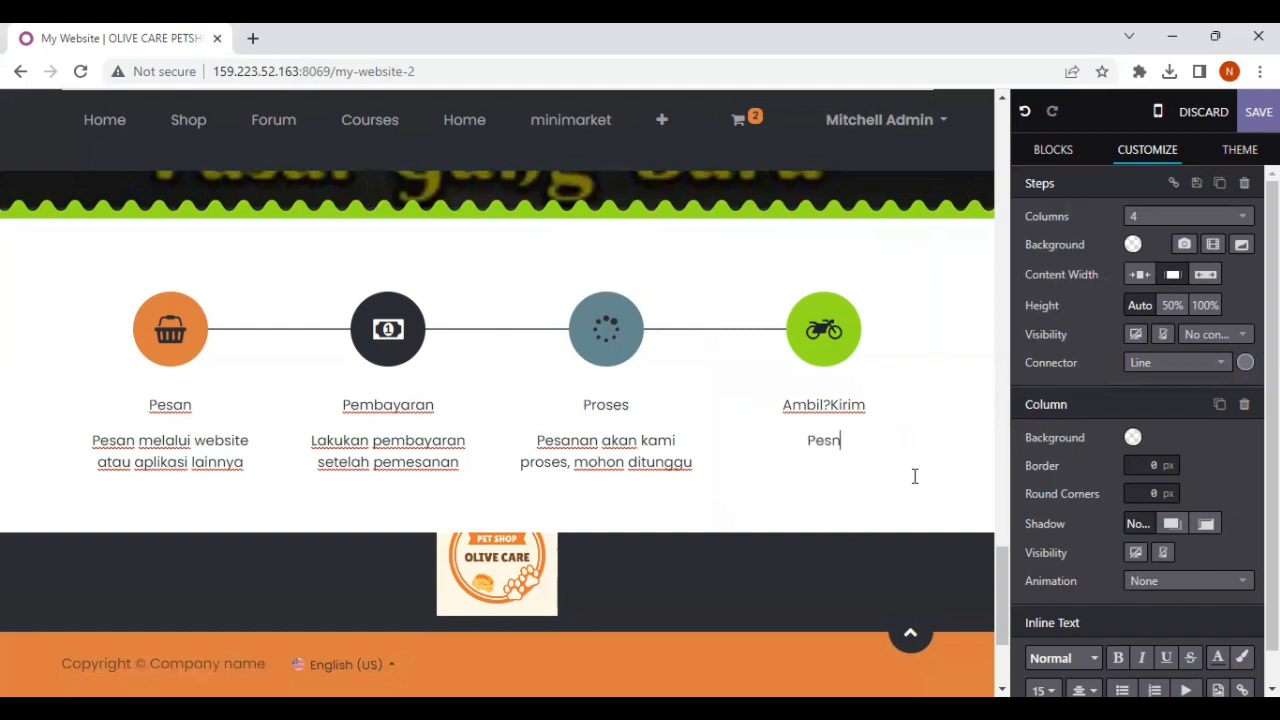
pyautogui.press('BackSpace')
pyautogui.write('anan bisa diambil')
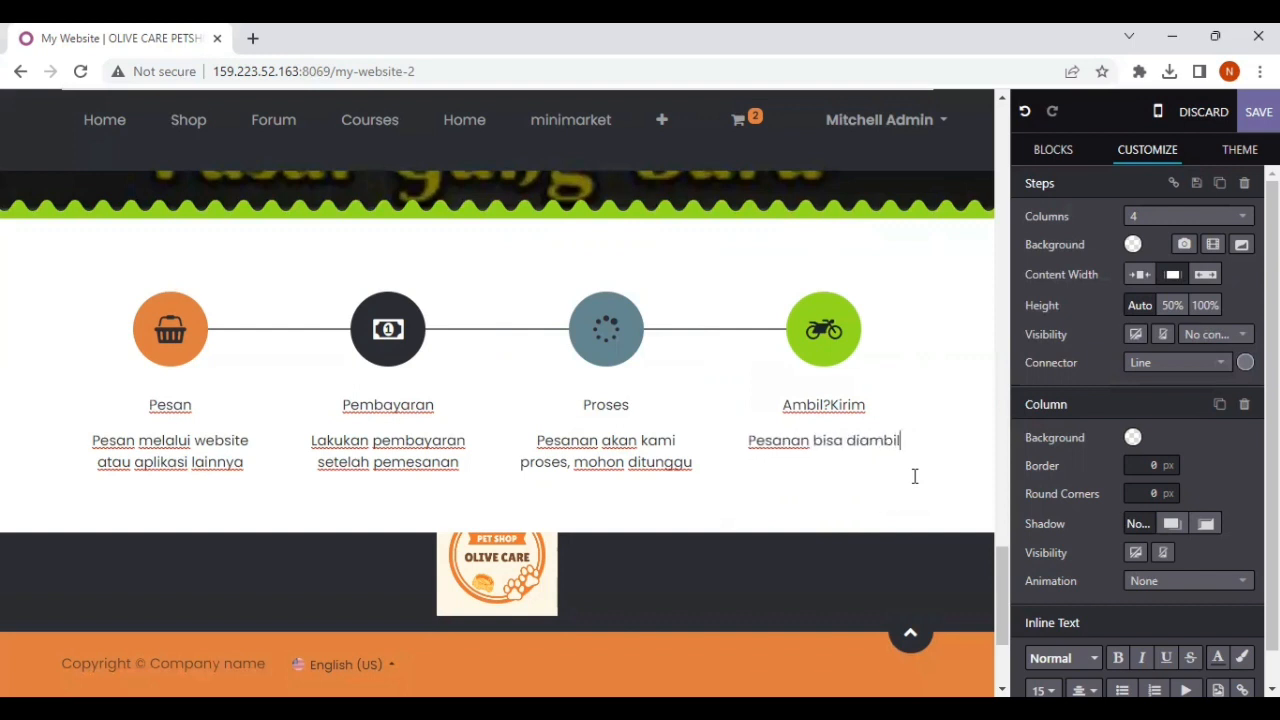
pyautogui.write(' langsung')
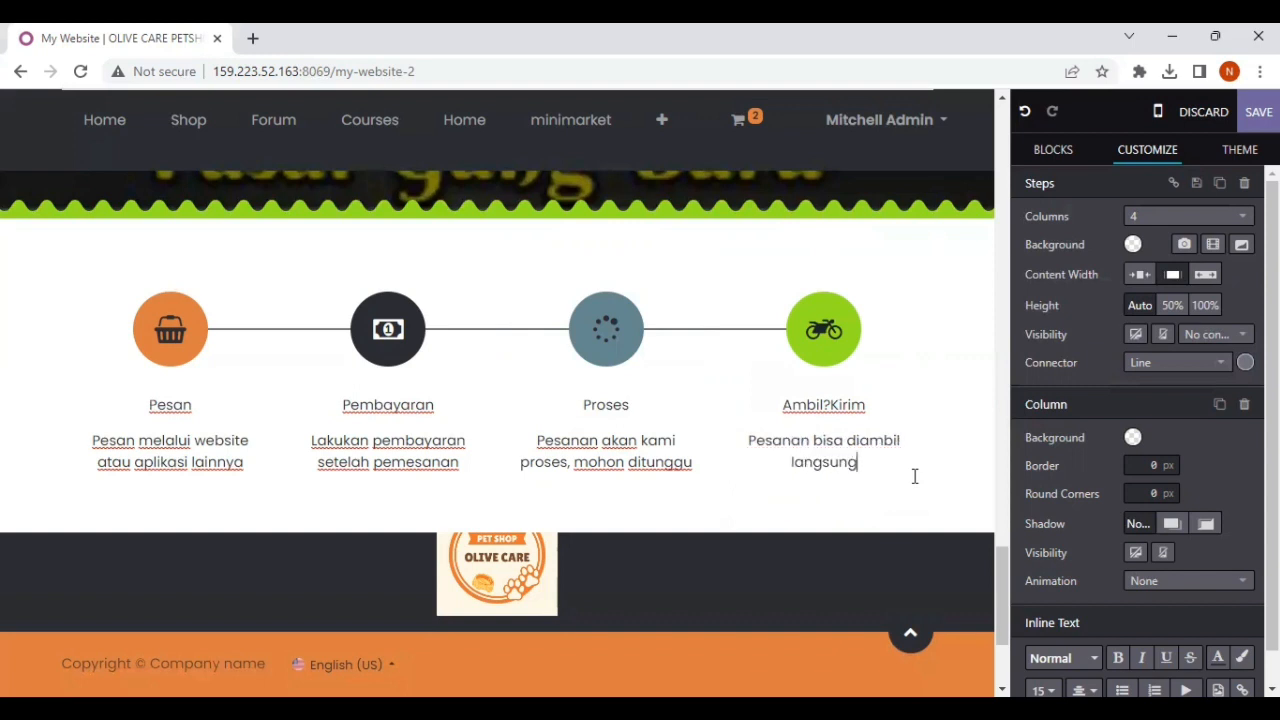
pyautogui.write('/')
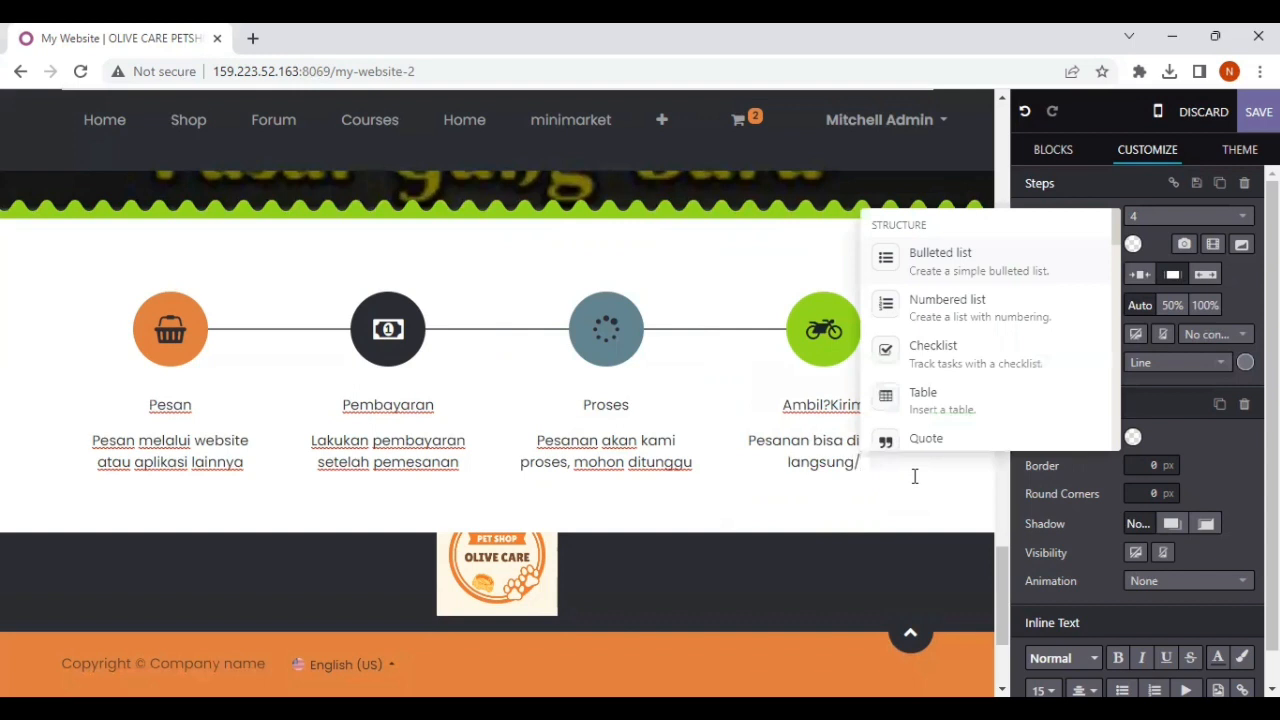
pyautogui.write('dikirim melalui')
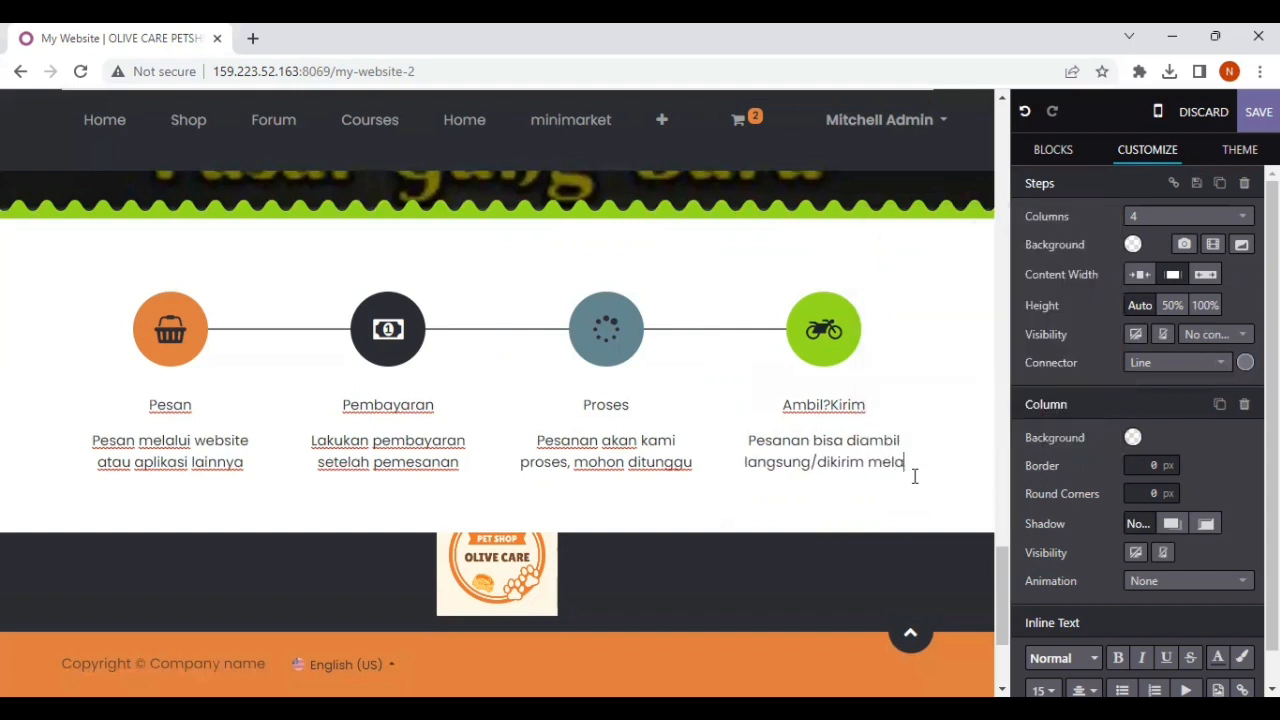
pyautogui.write(' kurir')
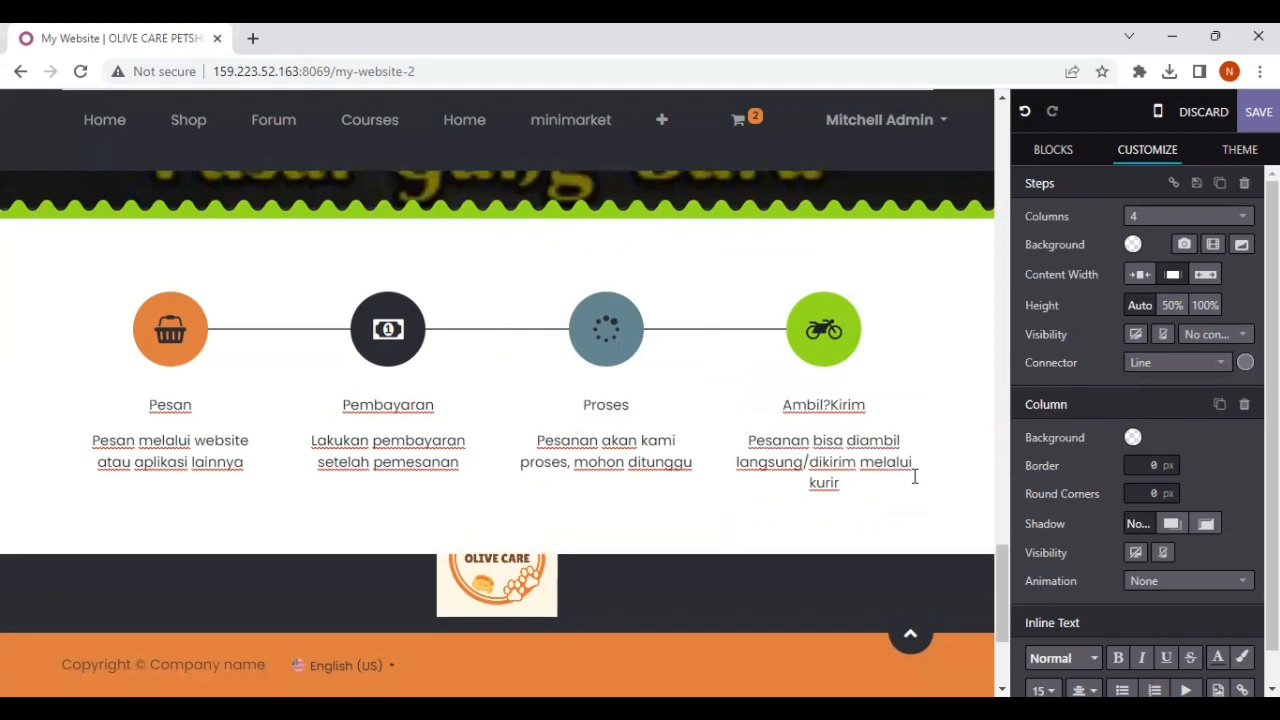
pyautogui.click(914, 477)
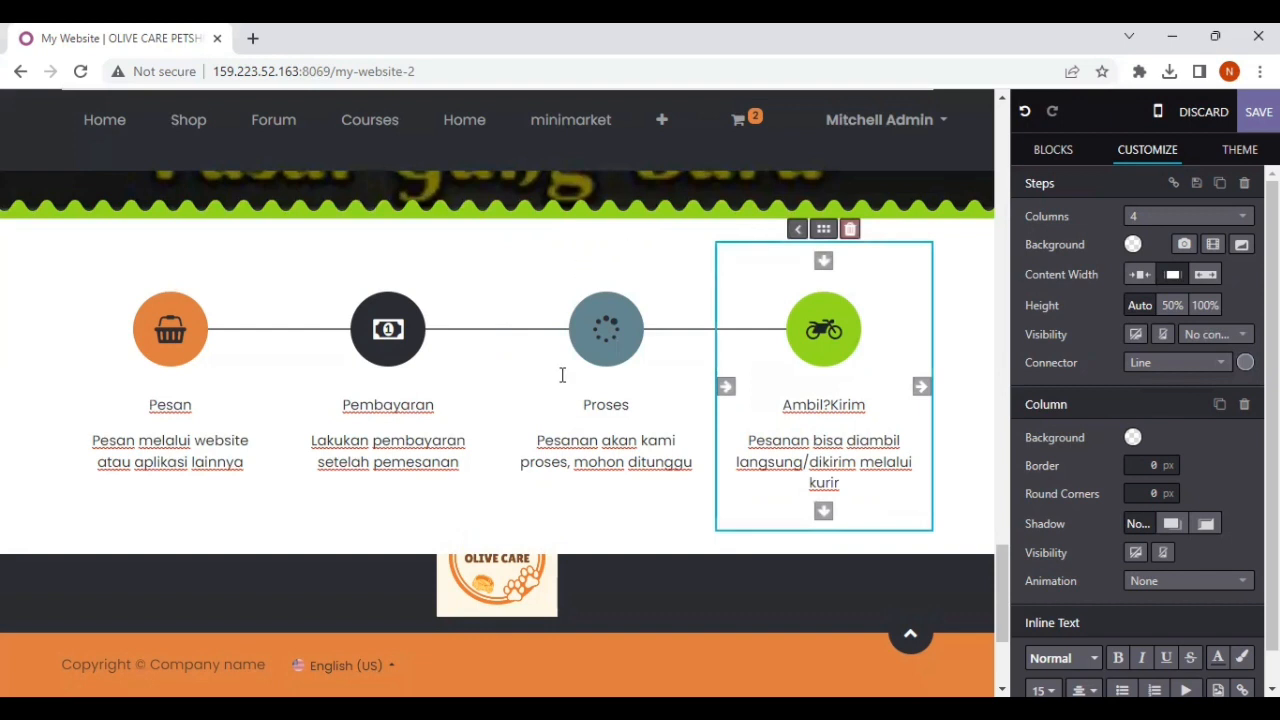
# Step: Replace the Olive Care logo in the footer with the Om Sayoer logo by uploading the matching "download" image from Downloads
pyautogui.scroll(-2, 560, 400)
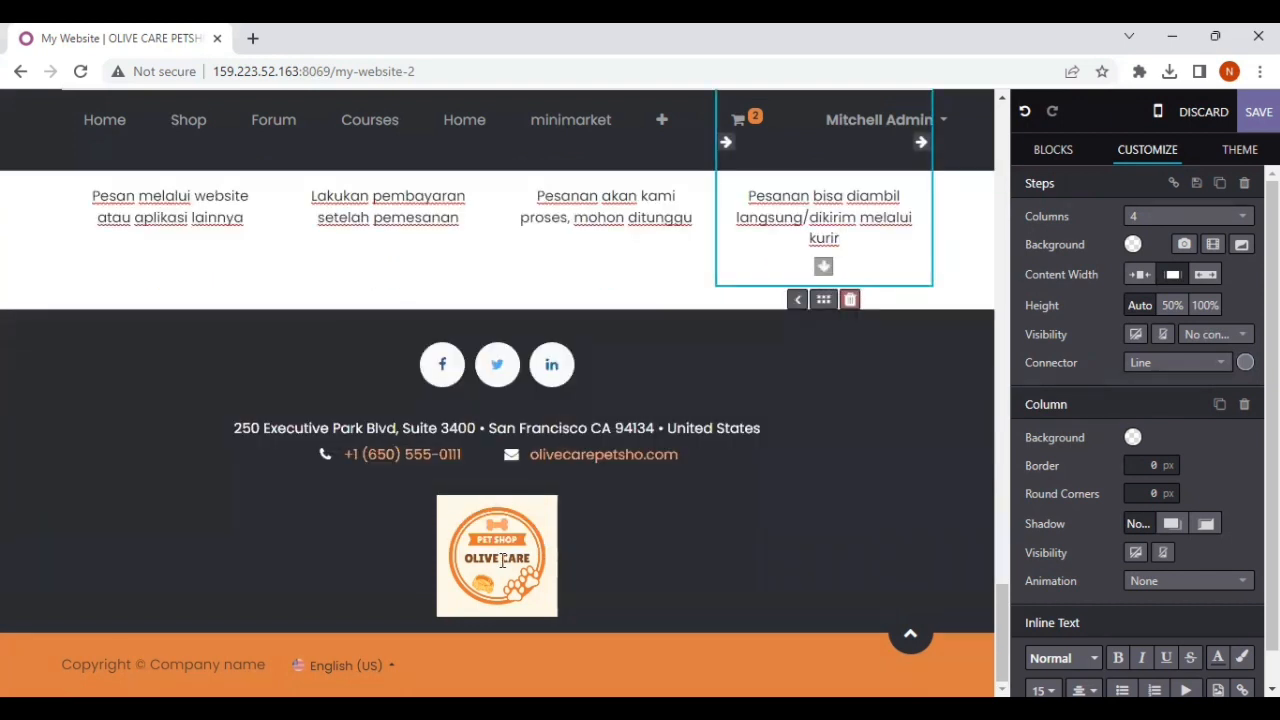
pyautogui.click(498, 601)
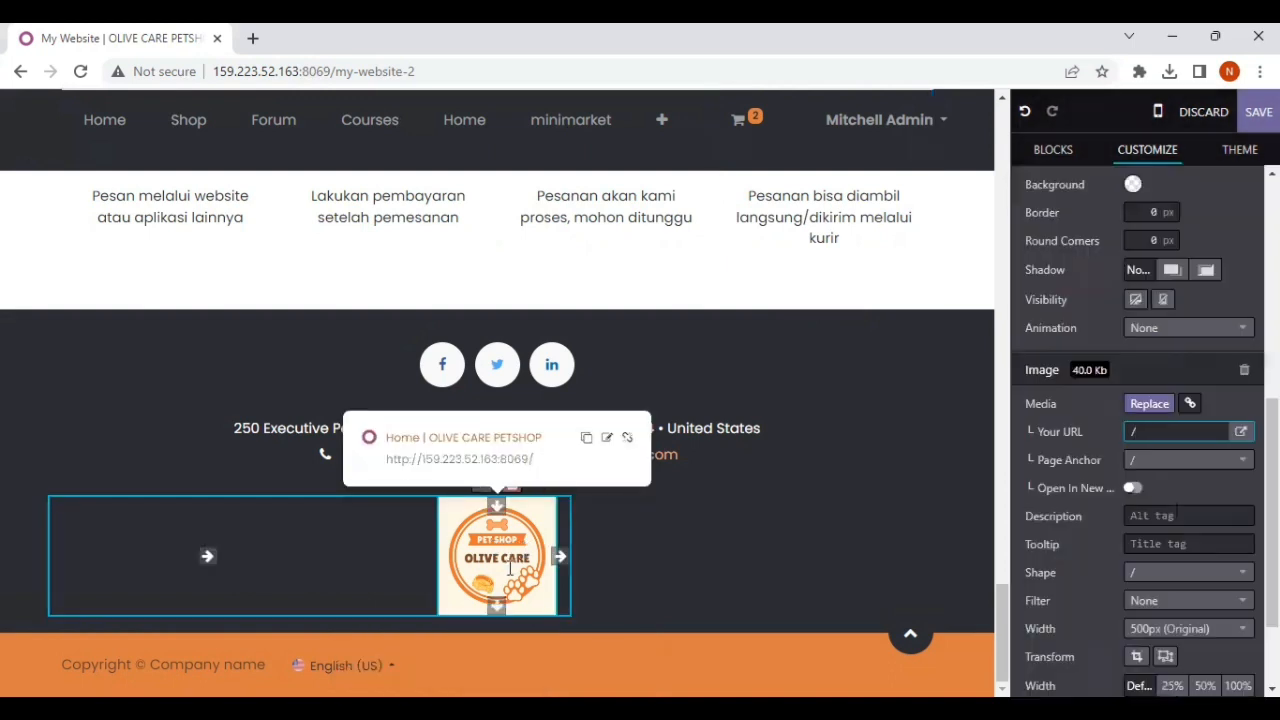
pyautogui.click(1154, 408)
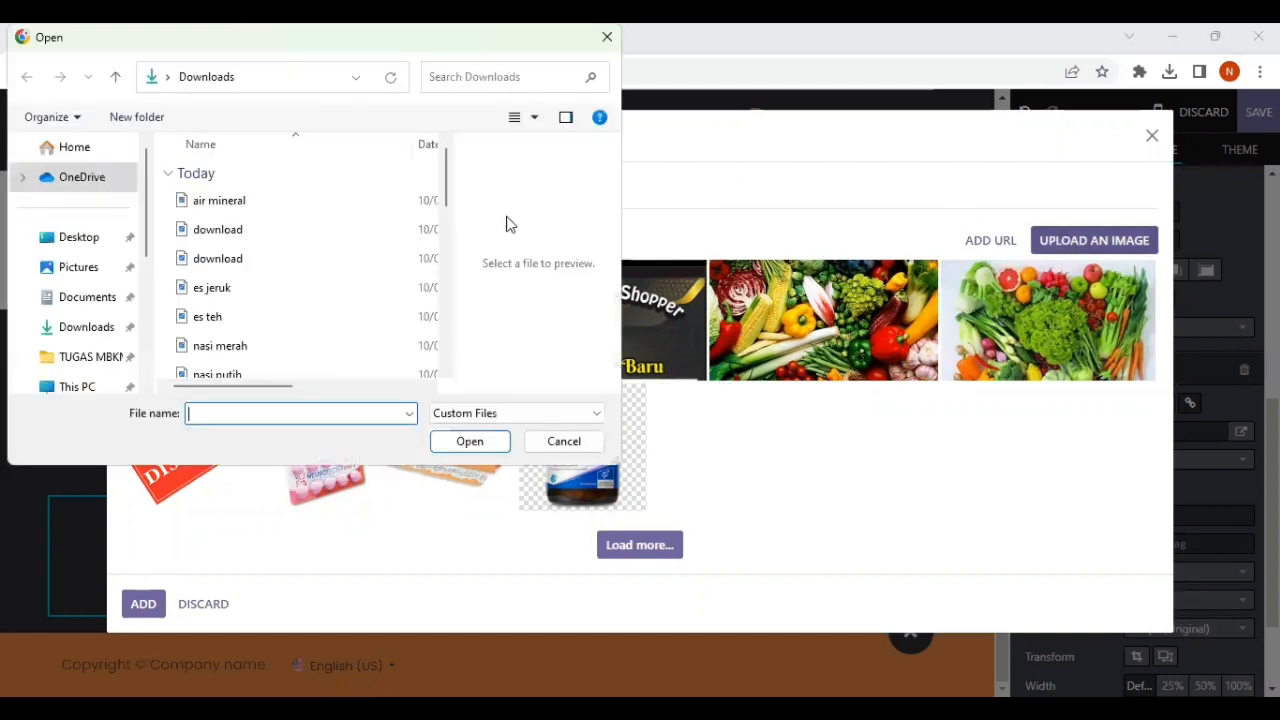
pyautogui.click(278, 262)
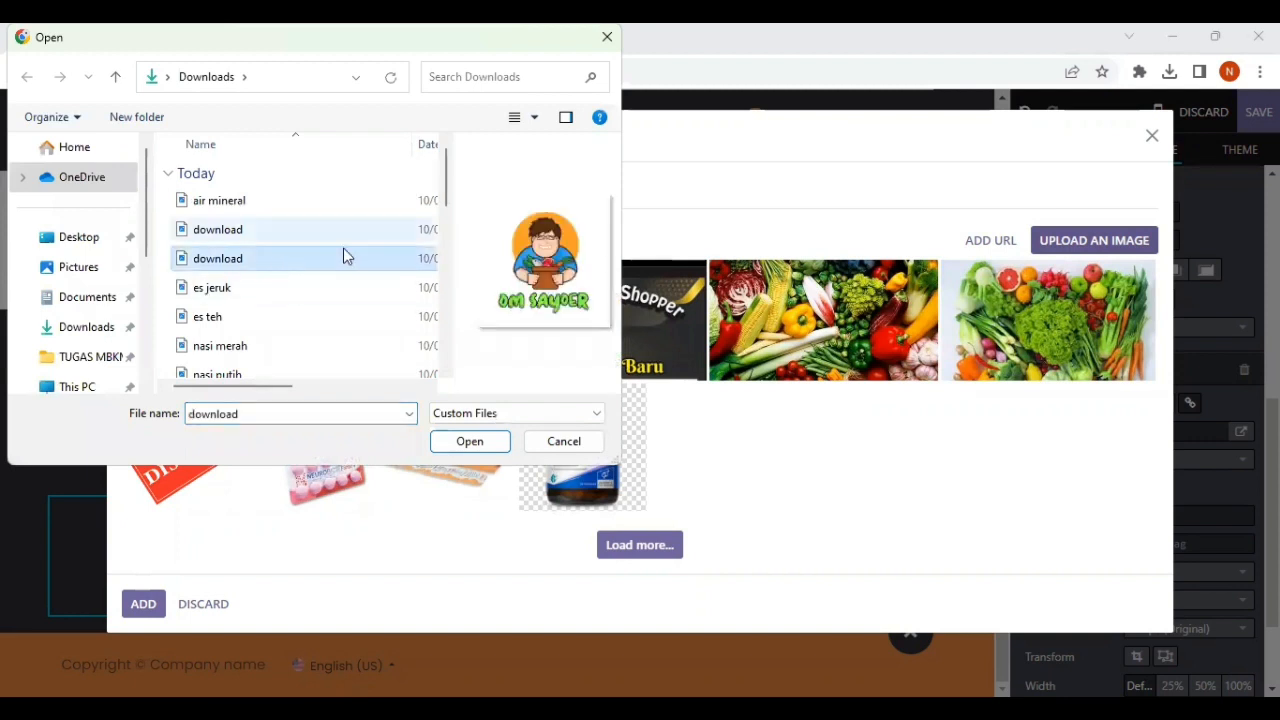
pyautogui.click(483, 443)
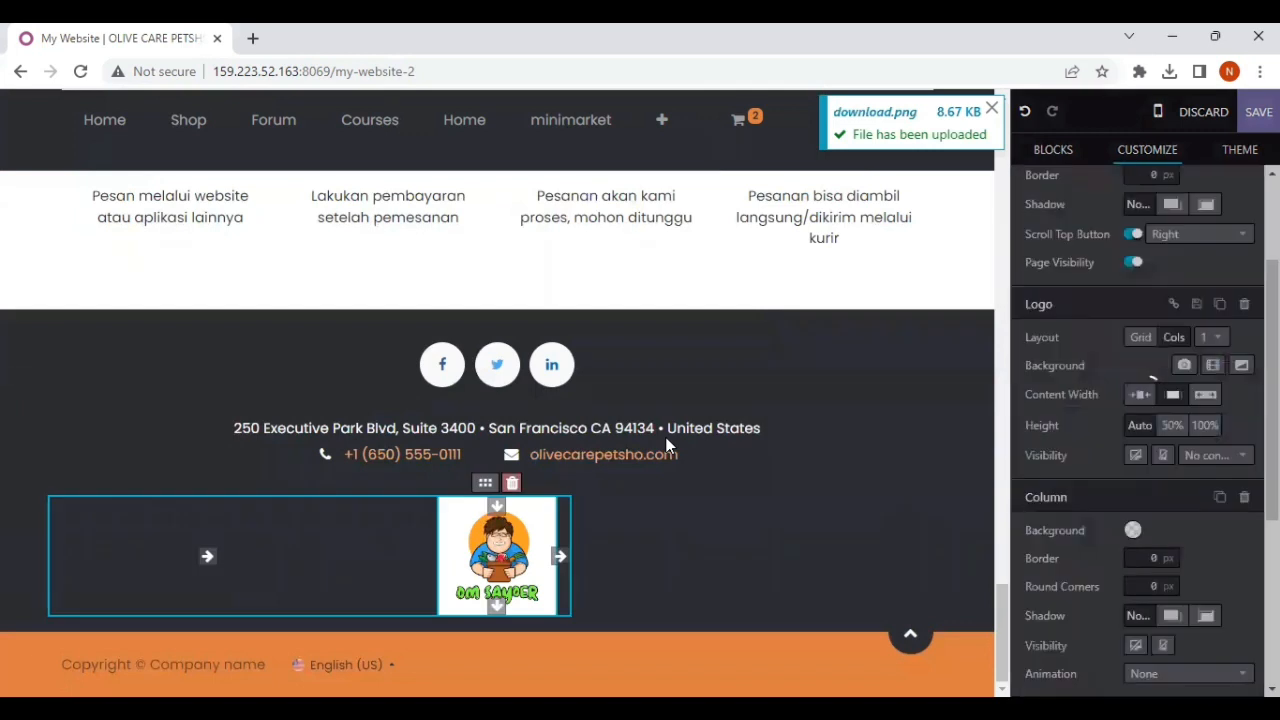
pyautogui.click(660, 534)
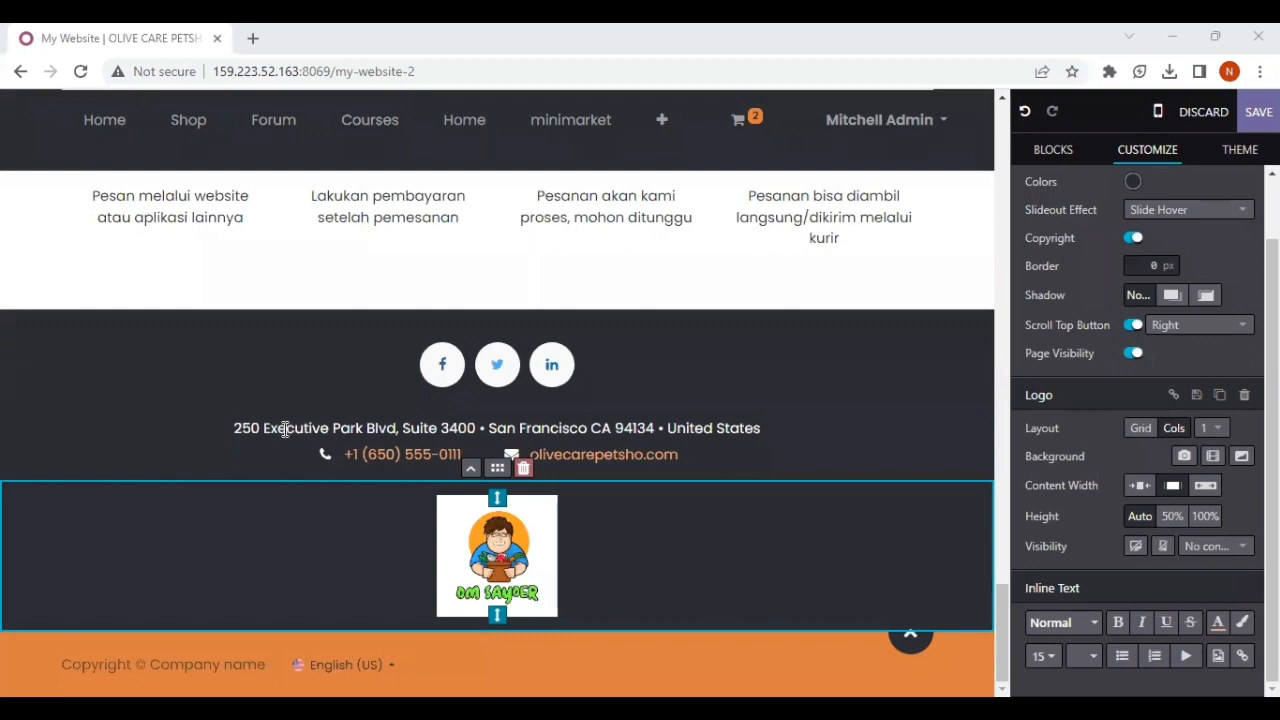
# Step: Replace the footer's address line with the restaurant's postal address
pyautogui.moveTo(228, 427); pyautogui.dragTo(765, 427)
pyautogui.press('BackSpace')
pyautogui.write('Jl. Tiga ')
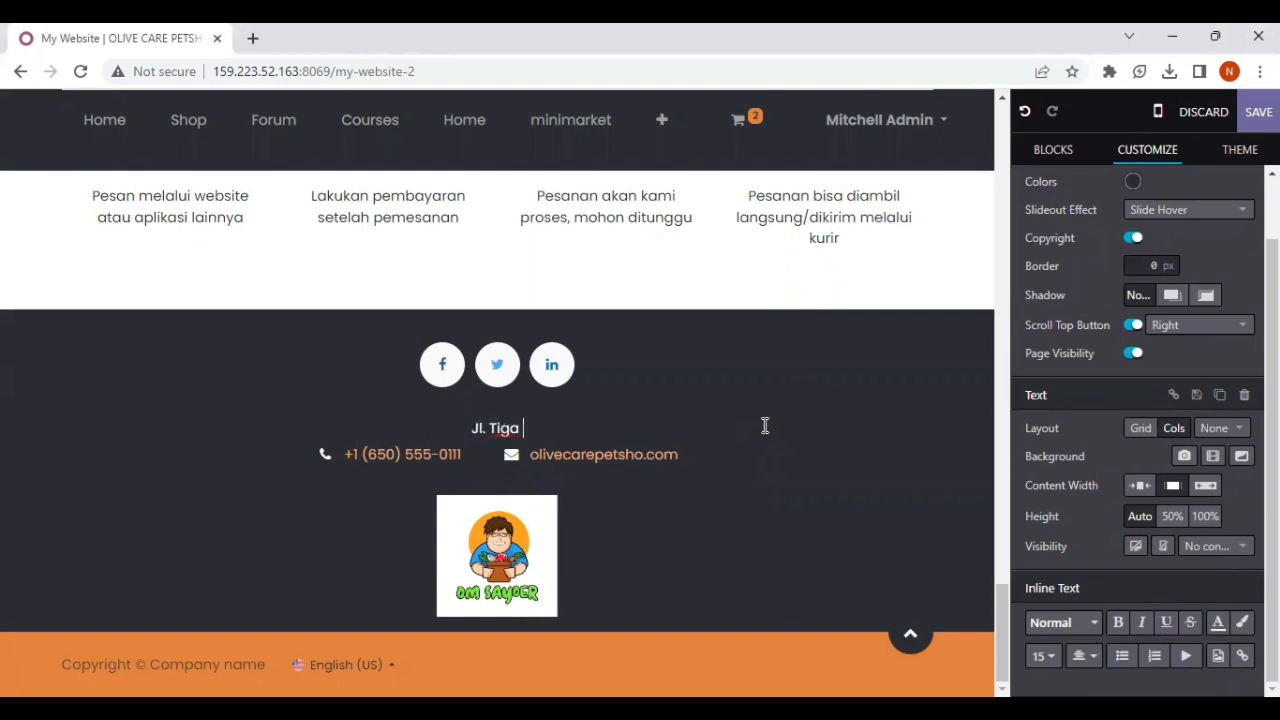
pyautogui.write('Saudara')
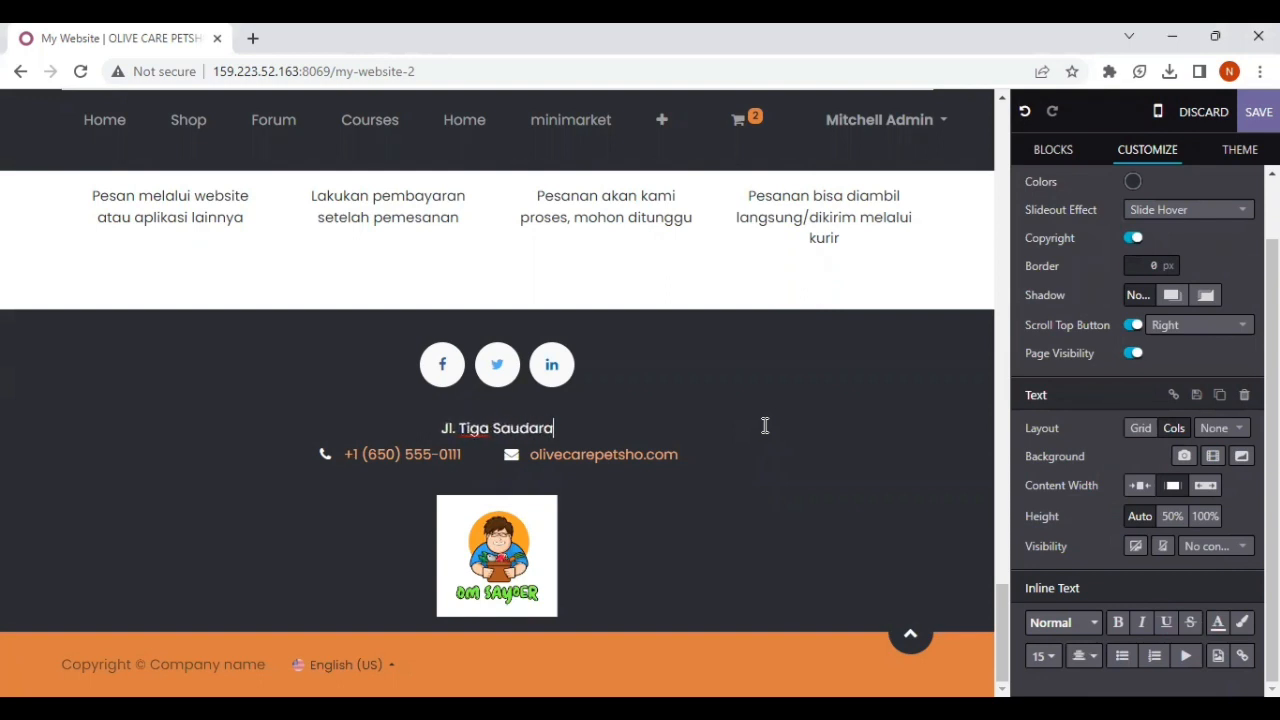
pyautogui.write(', Laha')
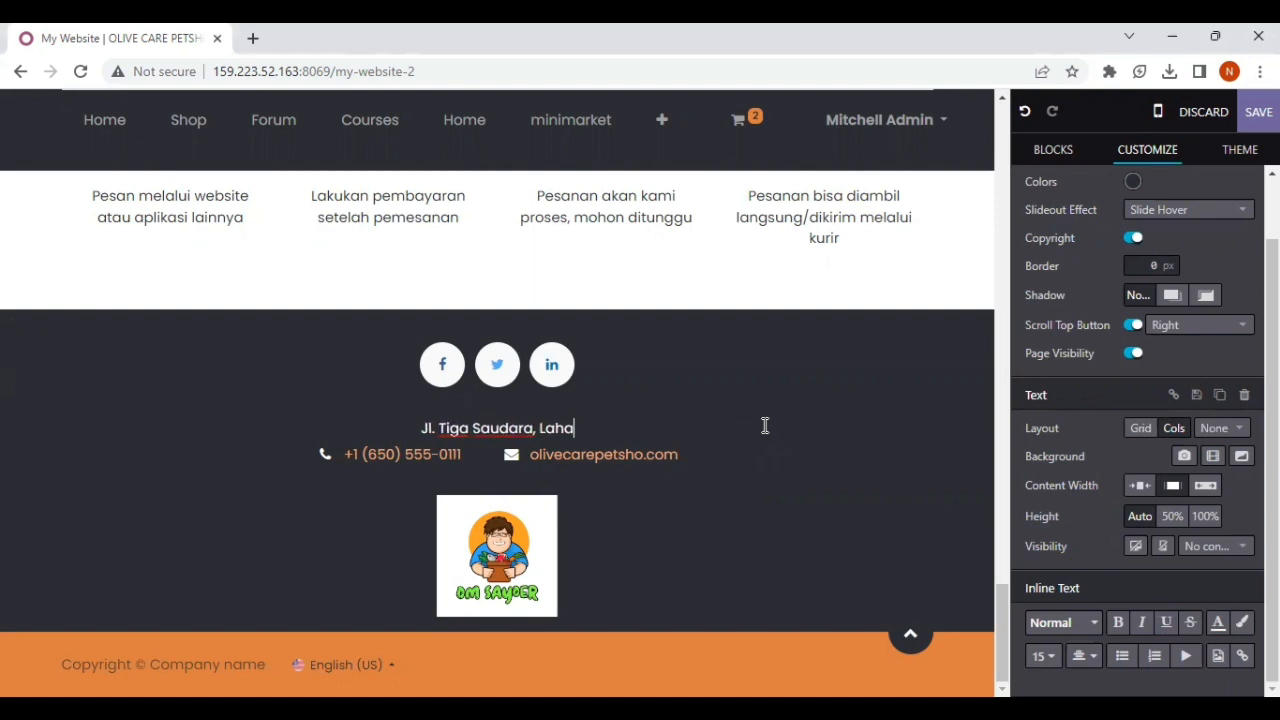
pyautogui.write('t Tengah')
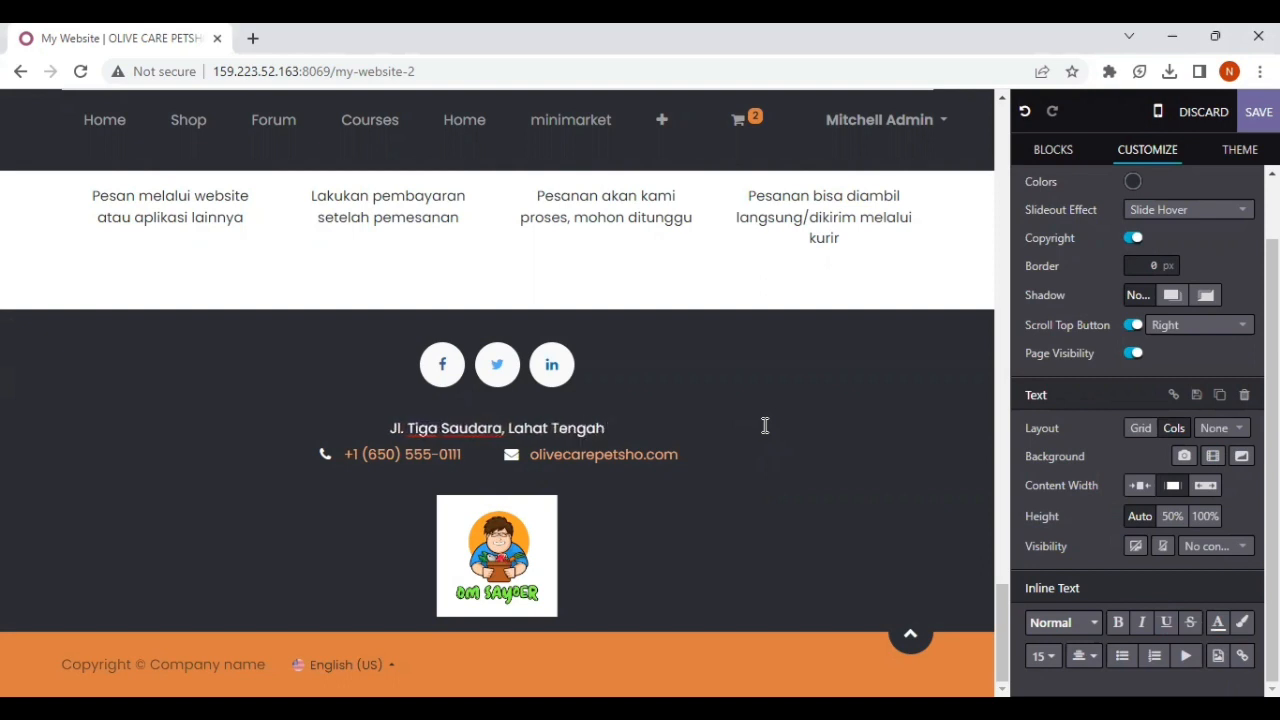
pyautogui.write(', Lahat')
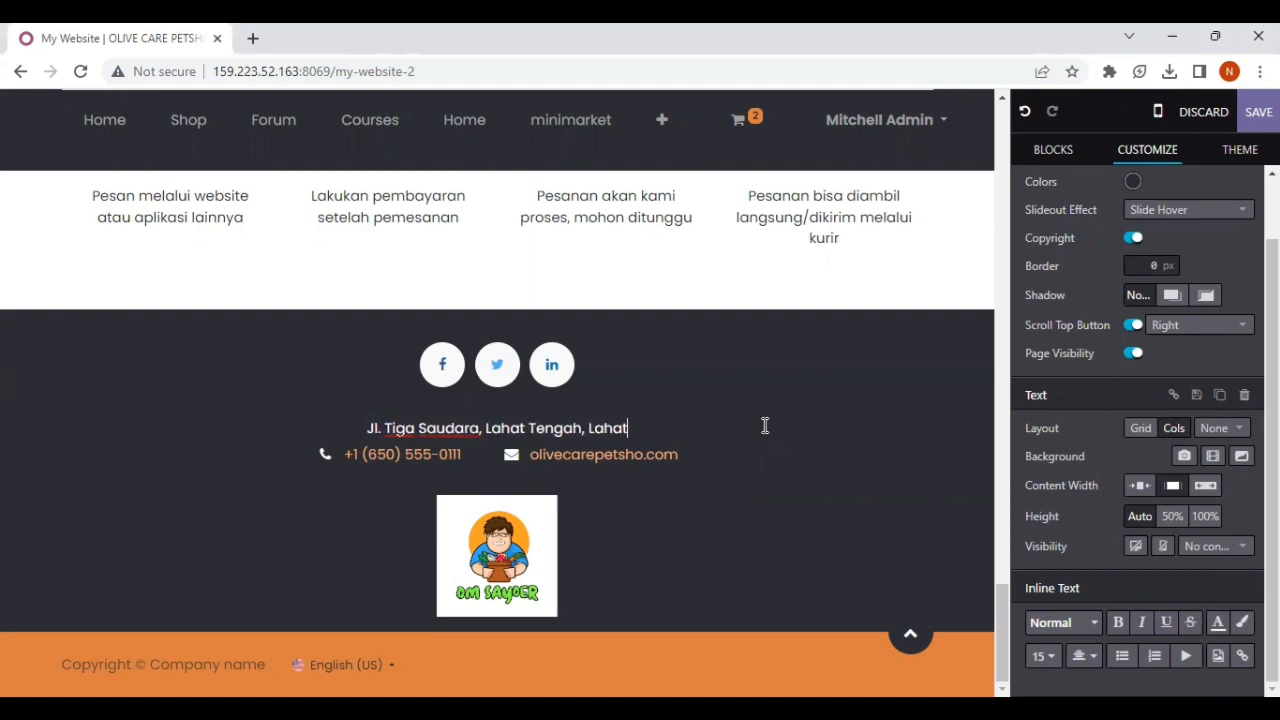
# Step: Change the text of the footer's e-mail link to "omsayoer.com"
pyautogui.click(647, 455)
pyautogui.press('BackSpace')
pyautogui.press('BackSpace')
pyautogui.press('BackSpace')
pyautogui.press('BackSpace')
pyautogui.press('BackSpace')
pyautogui.press('BackSpace')
pyautogui.press('BackSpace')
pyautogui.press('BackSpace')
pyautogui.press('BackSpace')
pyautogui.press('BackSpace')
pyautogui.press('BackSpace')
pyautogui.press('BackSpace')
pyautogui.press('BackSpace')
pyautogui.press('BackSpace')
pyautogui.write('msay')
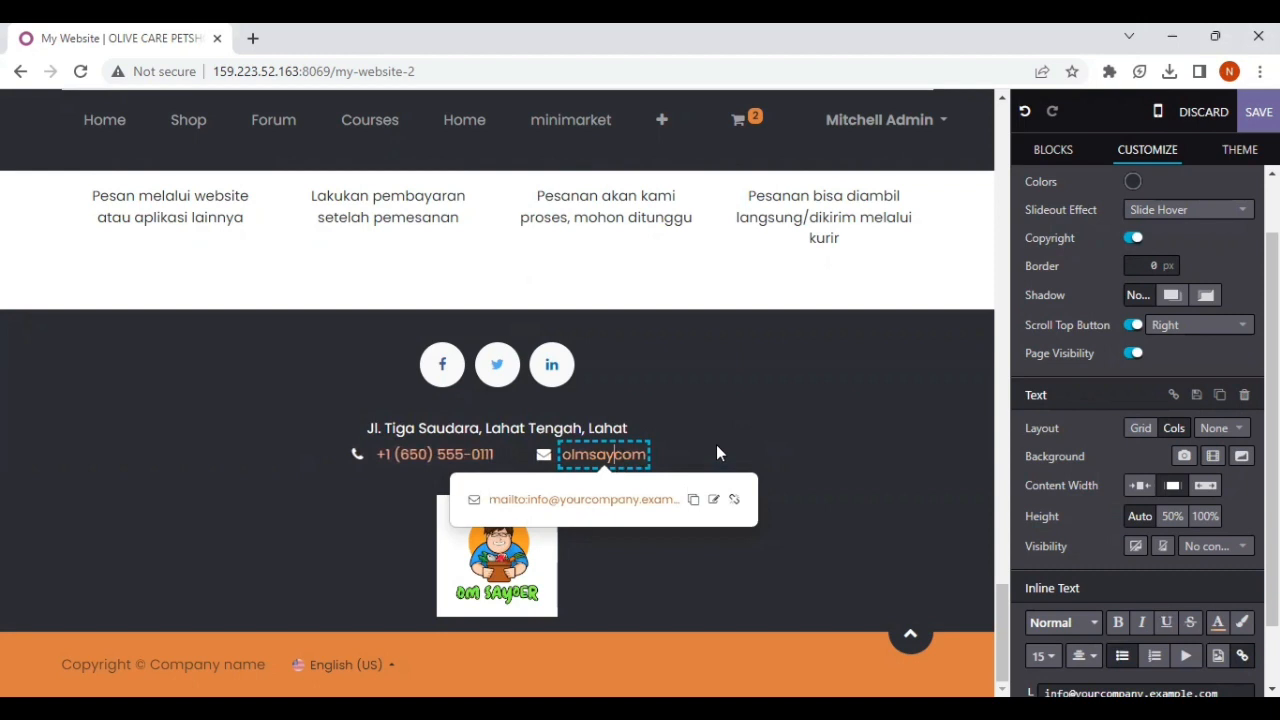
pyautogui.write('oer')
pyautogui.press('BackSpace')
pyautogui.press('BackSpace')
pyautogui.press('BackSpace')
pyautogui.press('BackSpace')
pyautogui.press('BackSpace')
pyautogui.press('BackSpace')
pyautogui.press('BackSpace')
pyautogui.press('BackSpace')
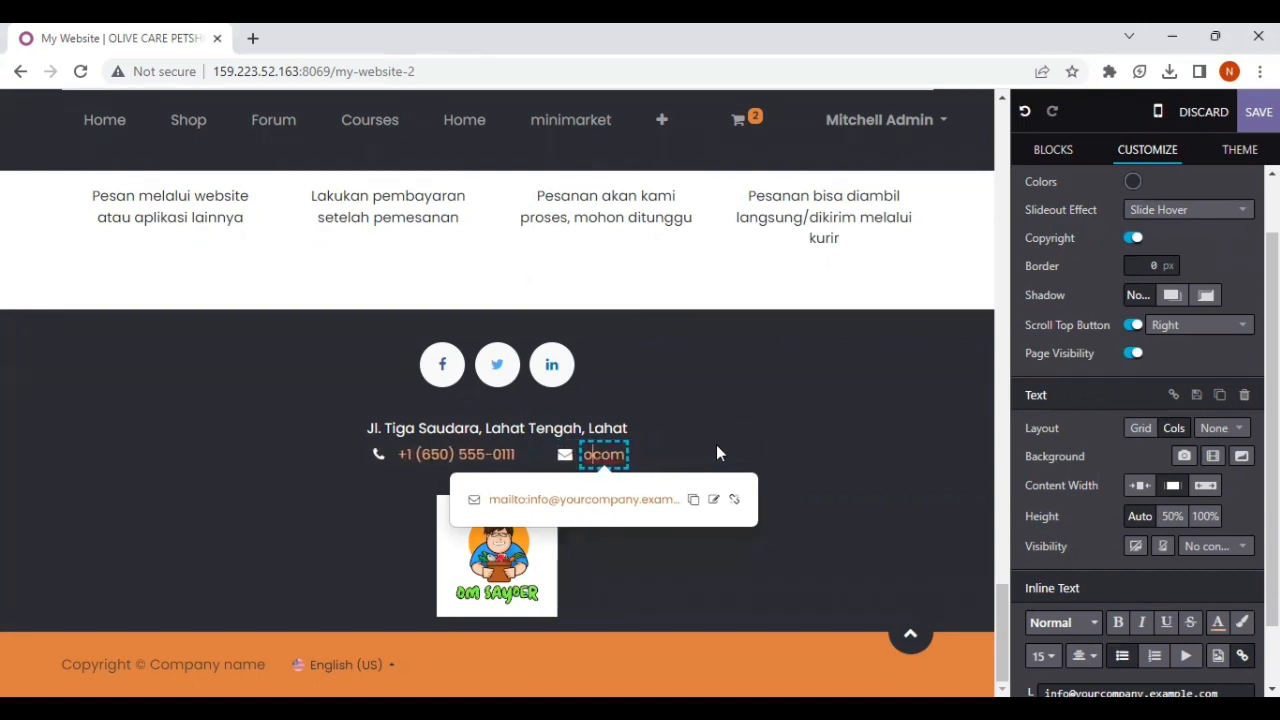
pyautogui.write('msa')
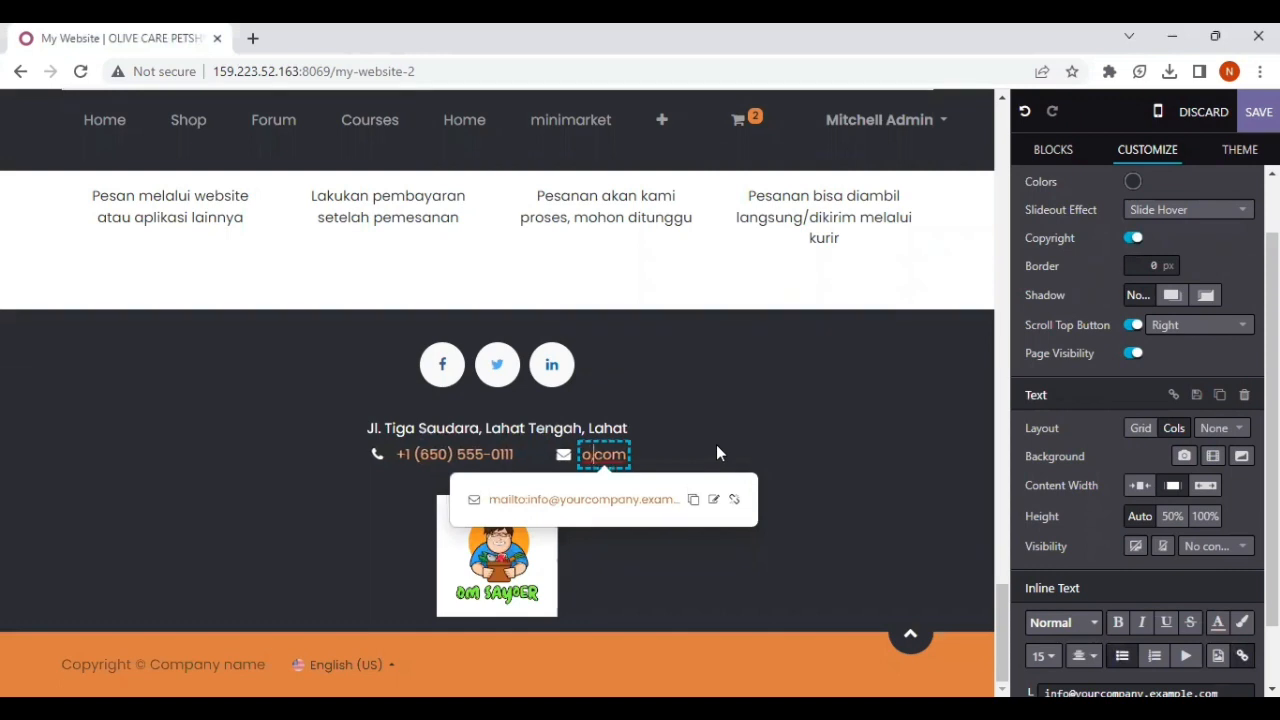
pyautogui.write('yoer')
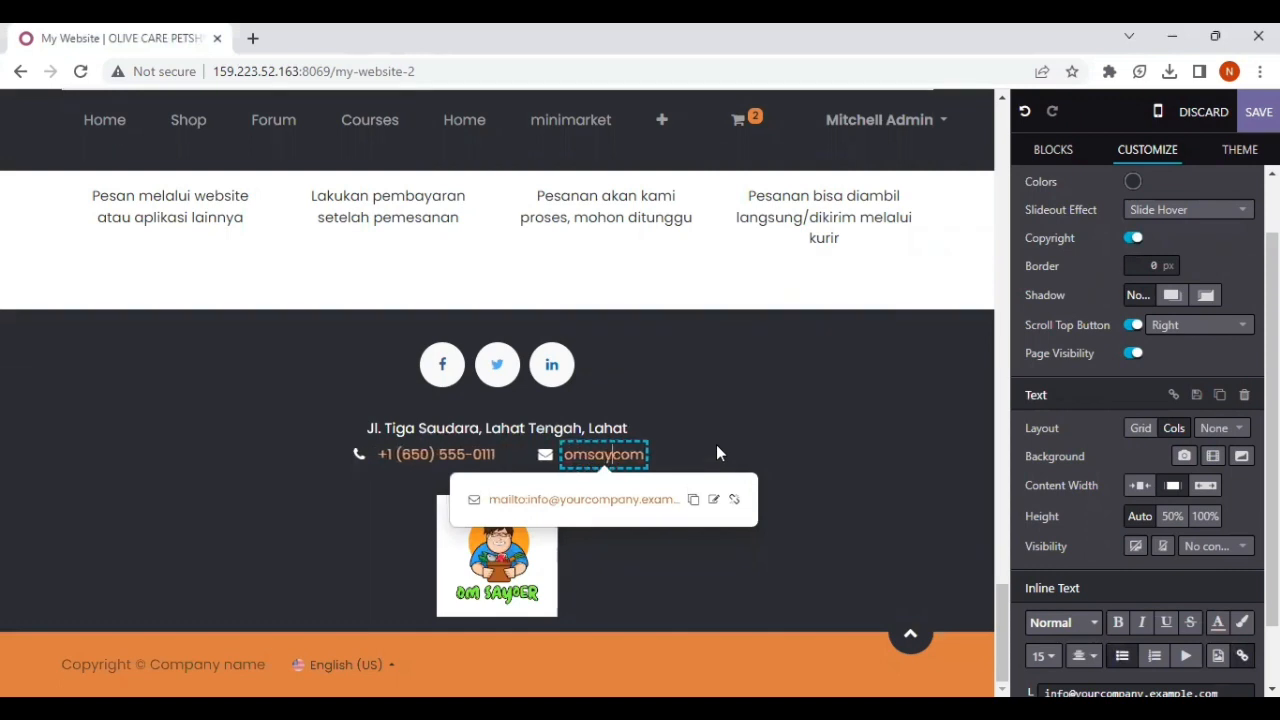
pyautogui.write('.')
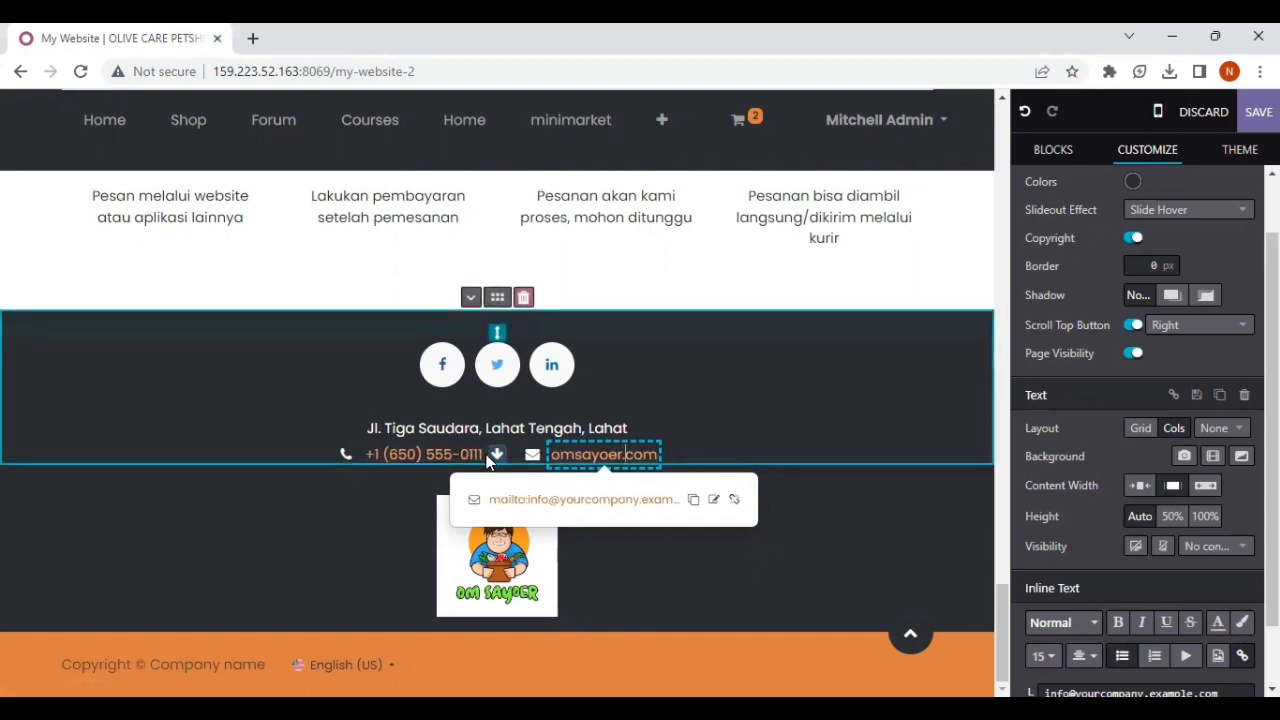
pyautogui.click(486, 451)
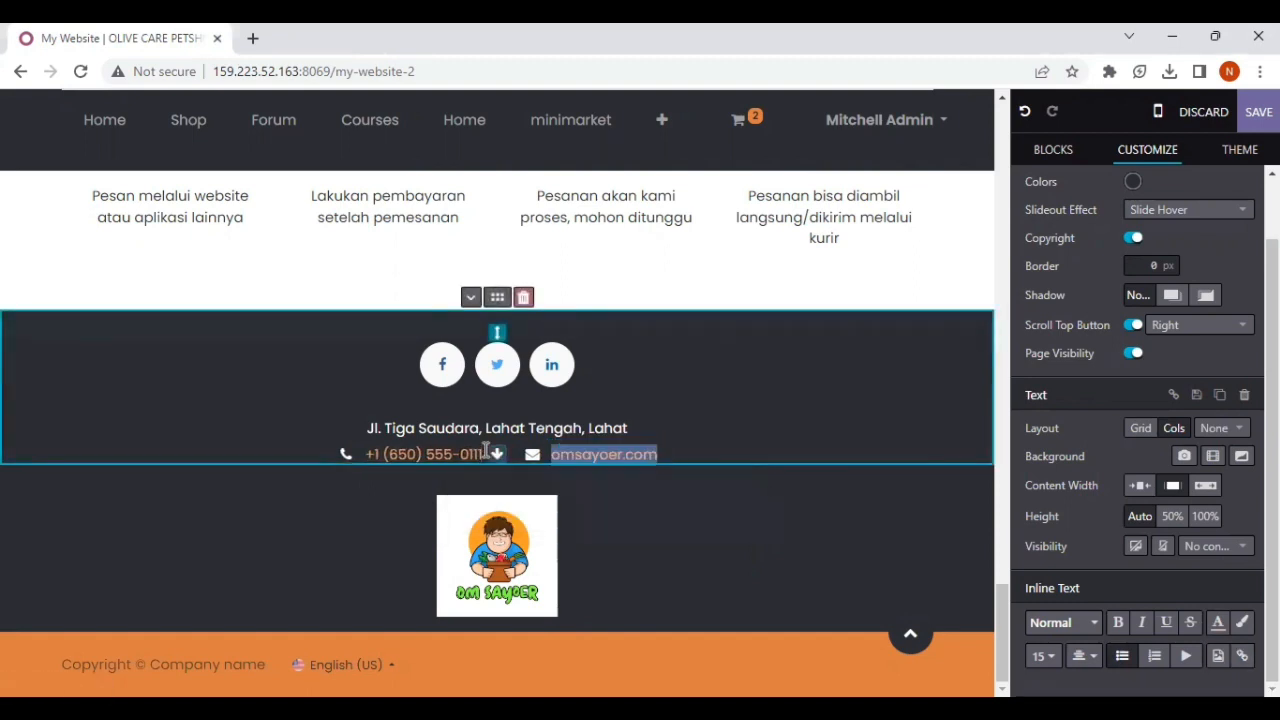
pyautogui.press('BackSpace')
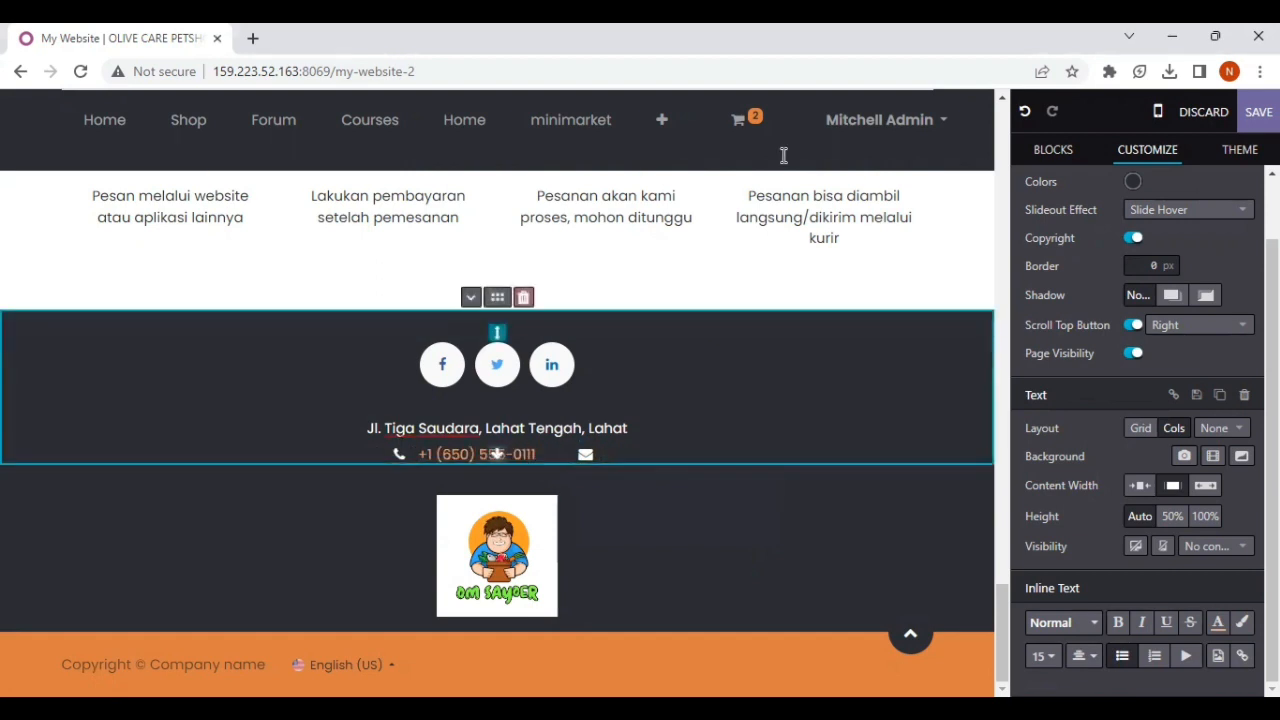
pyautogui.click(1025, 111)
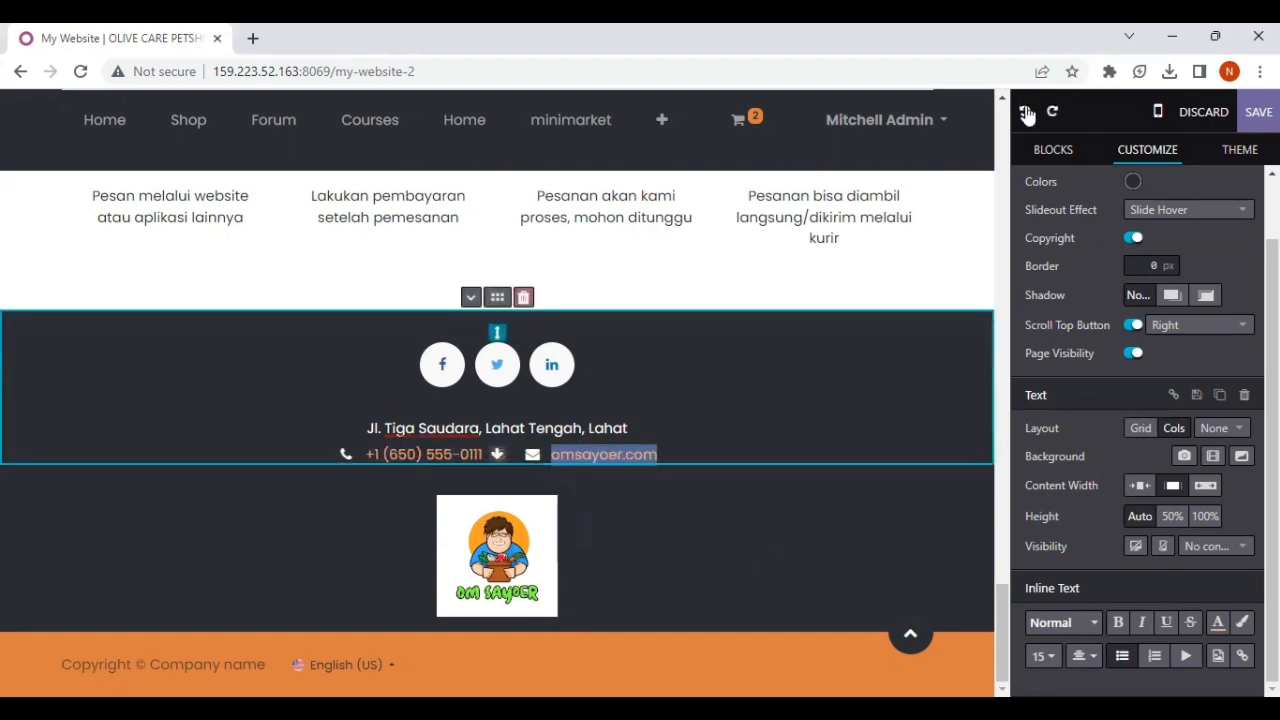
# Step: Replace the last two digits of the footer's phone number with new digits
pyautogui.click(488, 456)
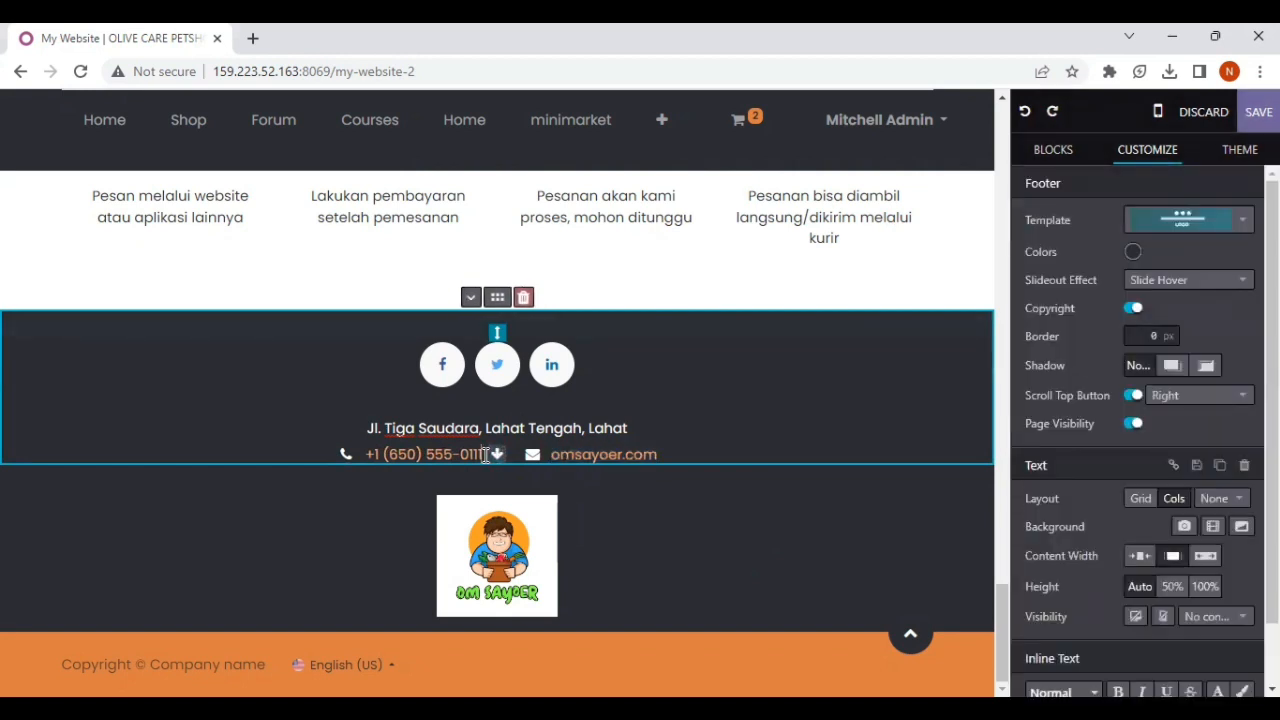
pyautogui.press('BackSpace')
pyautogui.press('BackSpace')
pyautogui.write('23')
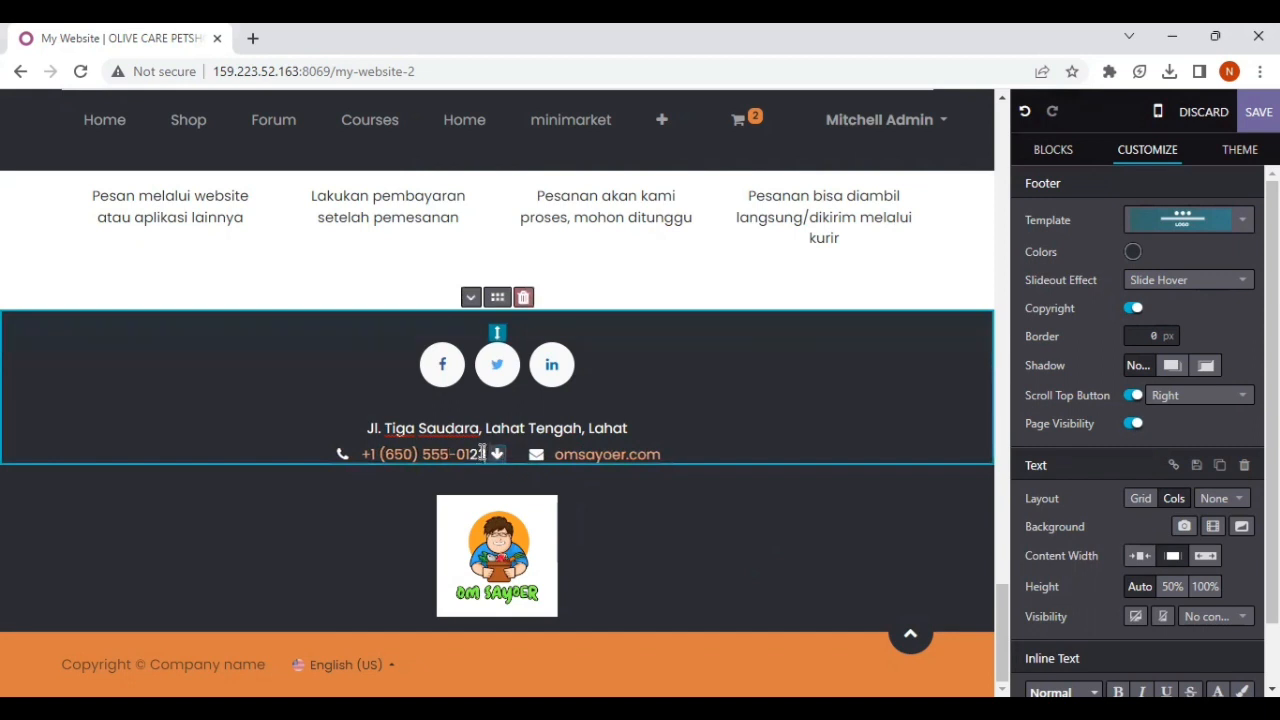
# Step: Enter the new last two digits inside the footer's phone link and remove the duplicate plain-text digits after it
pyautogui.moveTo(471, 455); pyautogui.dragTo(371, 455)
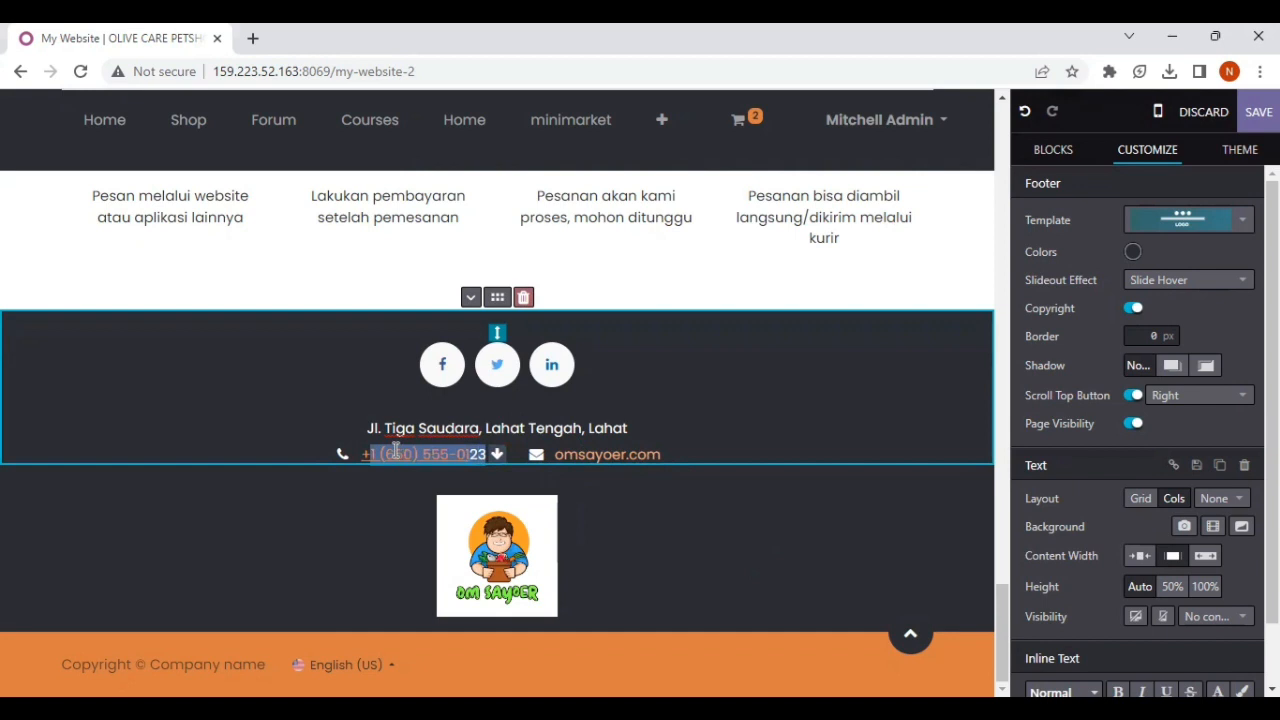
pyautogui.click(393, 454)
pyautogui.moveTo(362, 455); pyautogui.dragTo(486, 453)
pyautogui.moveTo(590, 452); pyautogui.dragTo(465, 454)
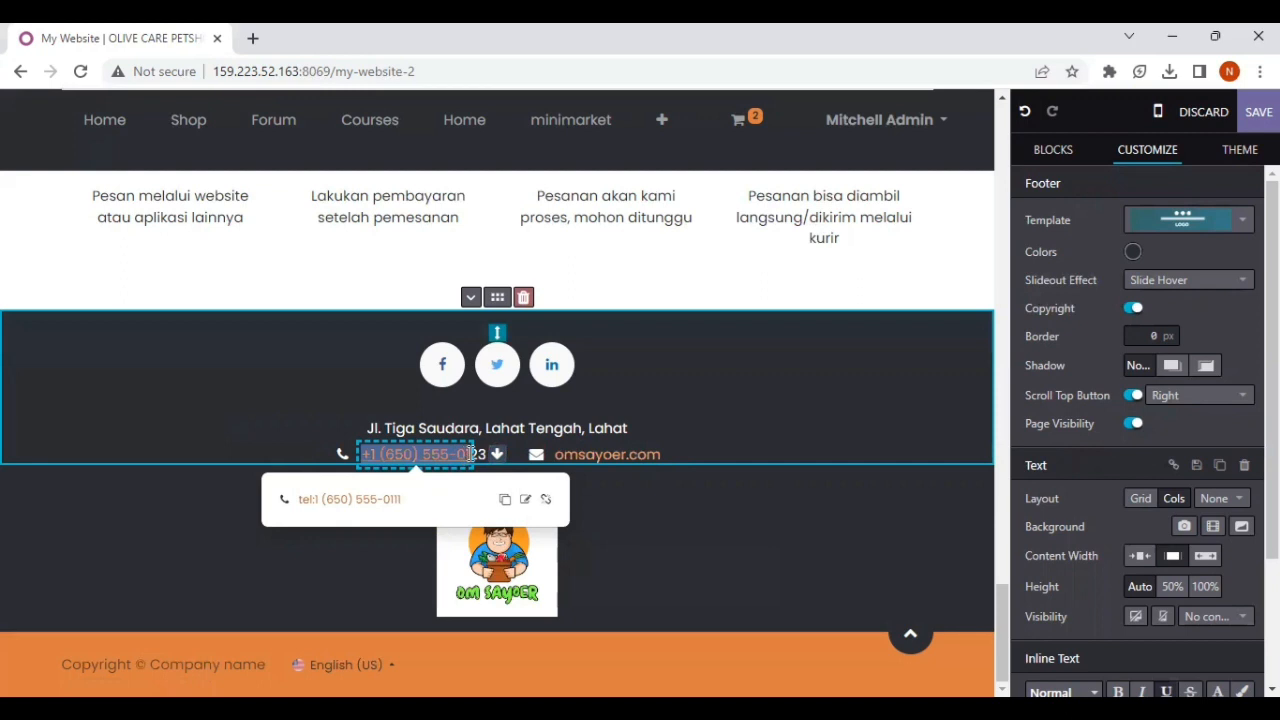
pyautogui.click(470, 454)
pyautogui.write('23')
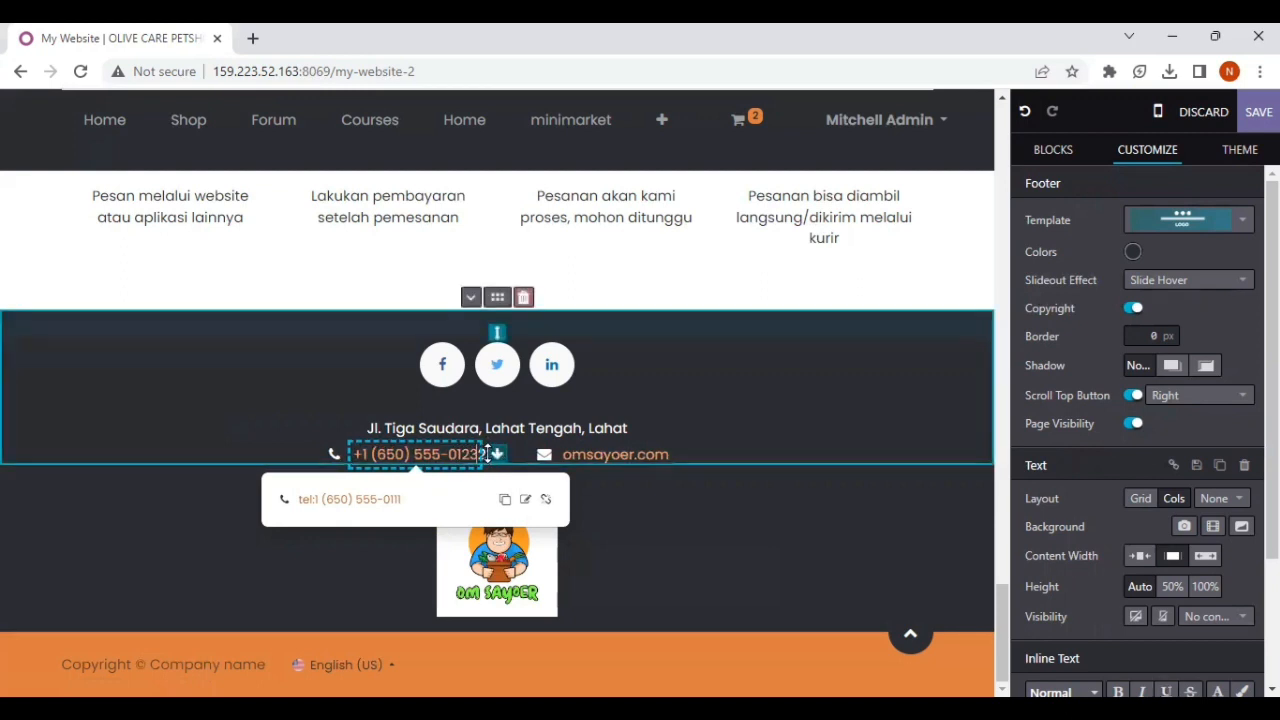
pyautogui.hotkey('shift', 'Home')
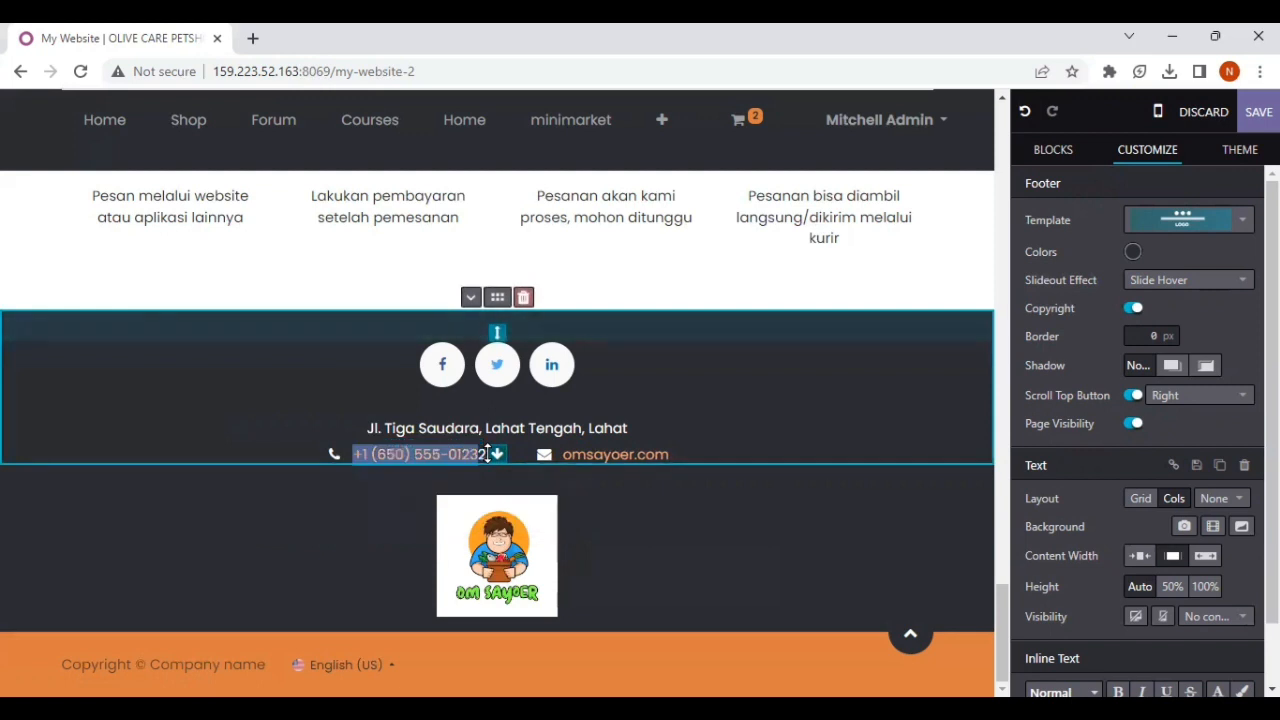
pyautogui.click(486, 454)
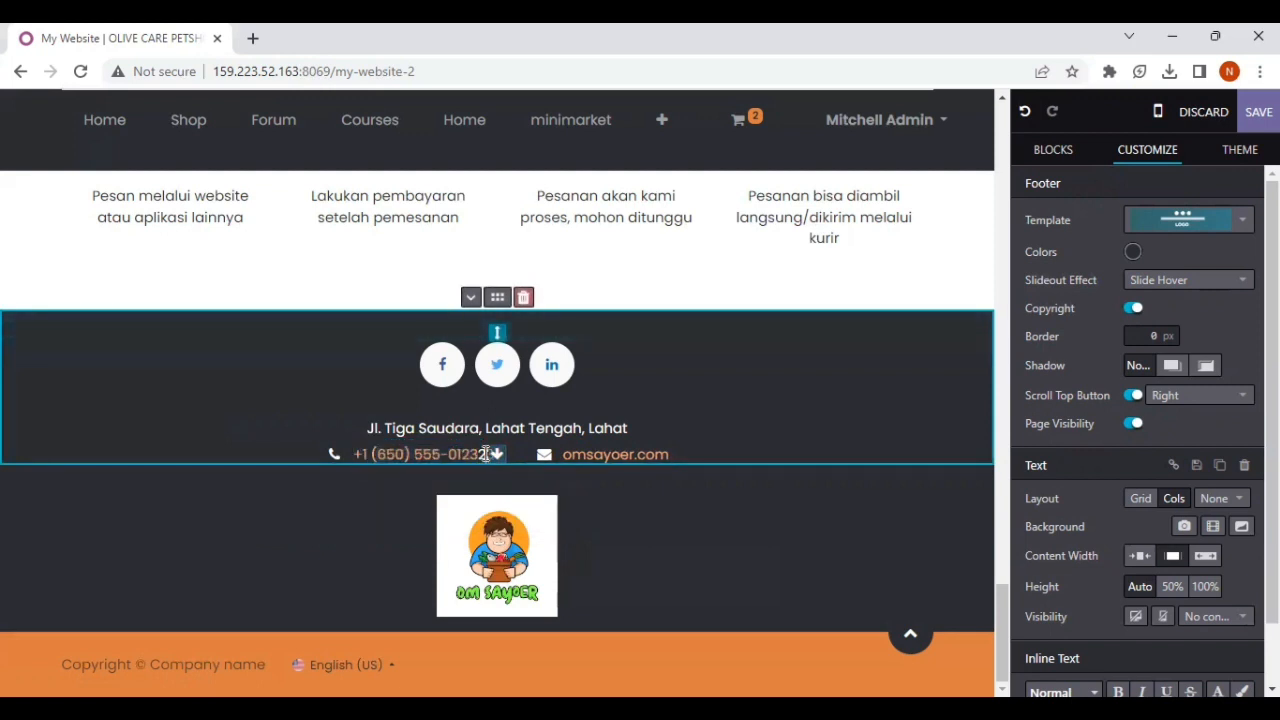
pyautogui.press('BackSpace')
pyautogui.press('BackSpace')
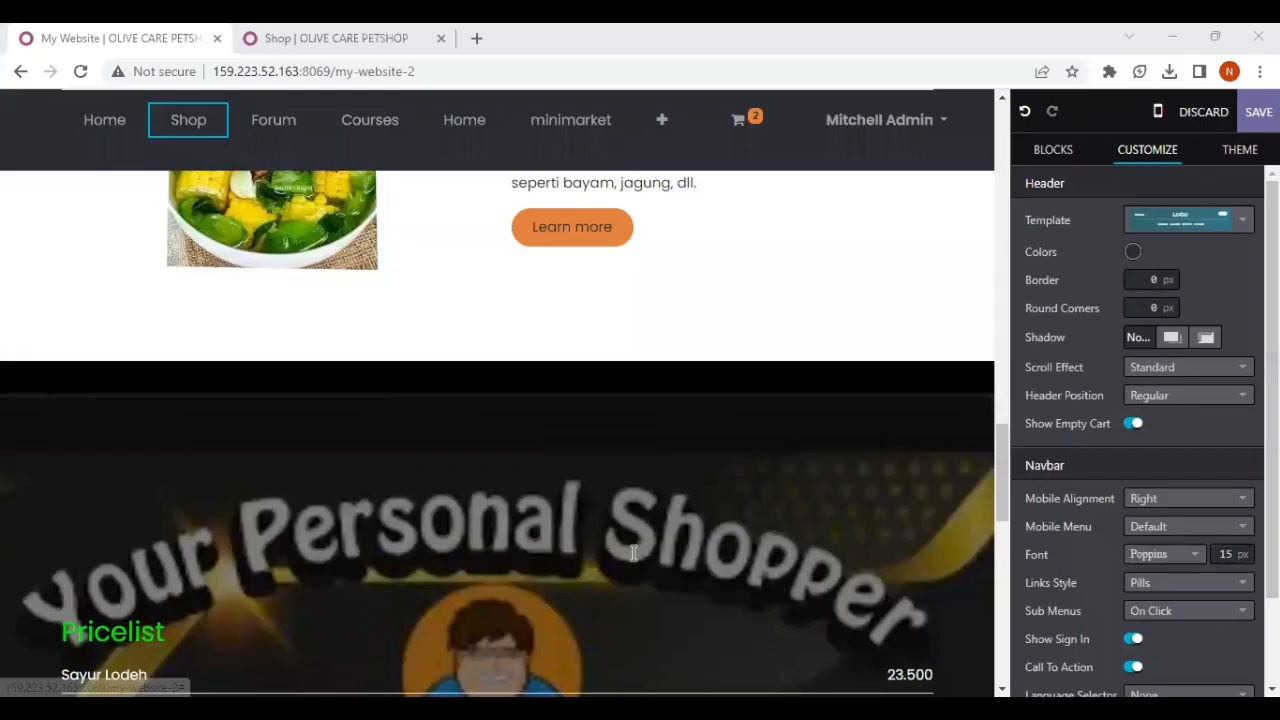
# Step: Save the edits made to the My Website page and leave the page editor
pyautogui.scroll(-15, 633, 553)
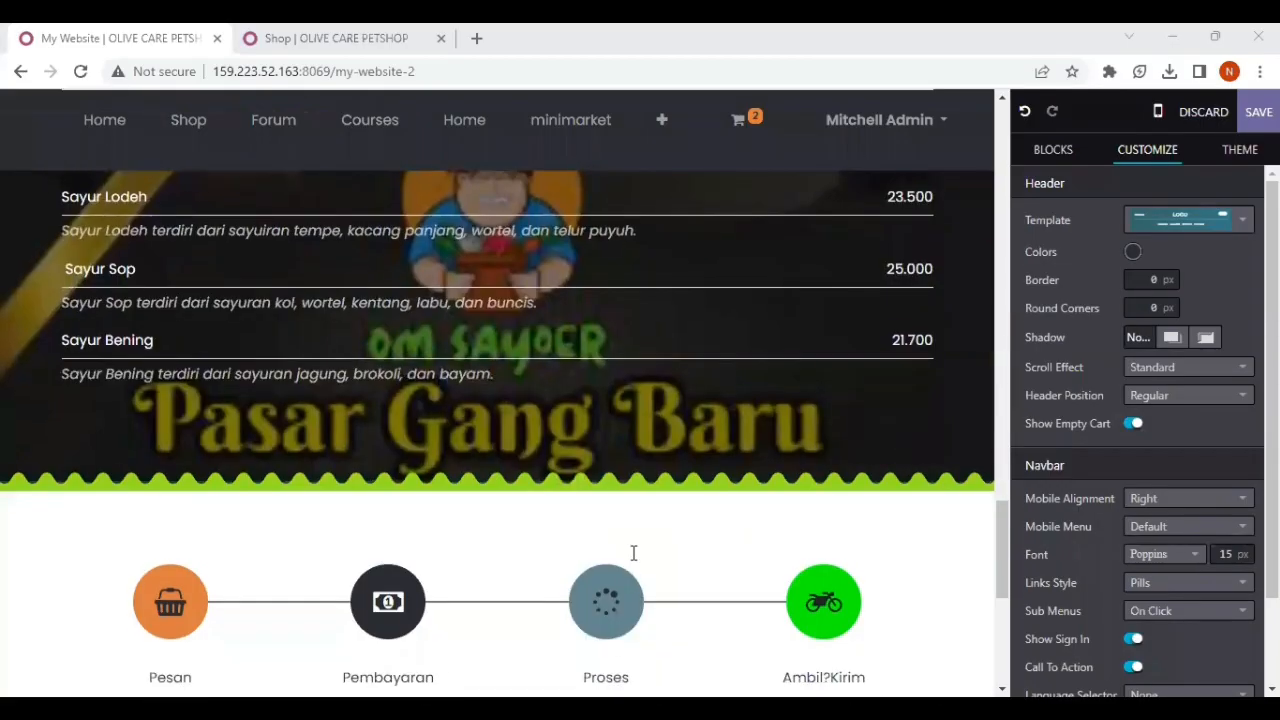
pyautogui.scroll(8, 633, 553)
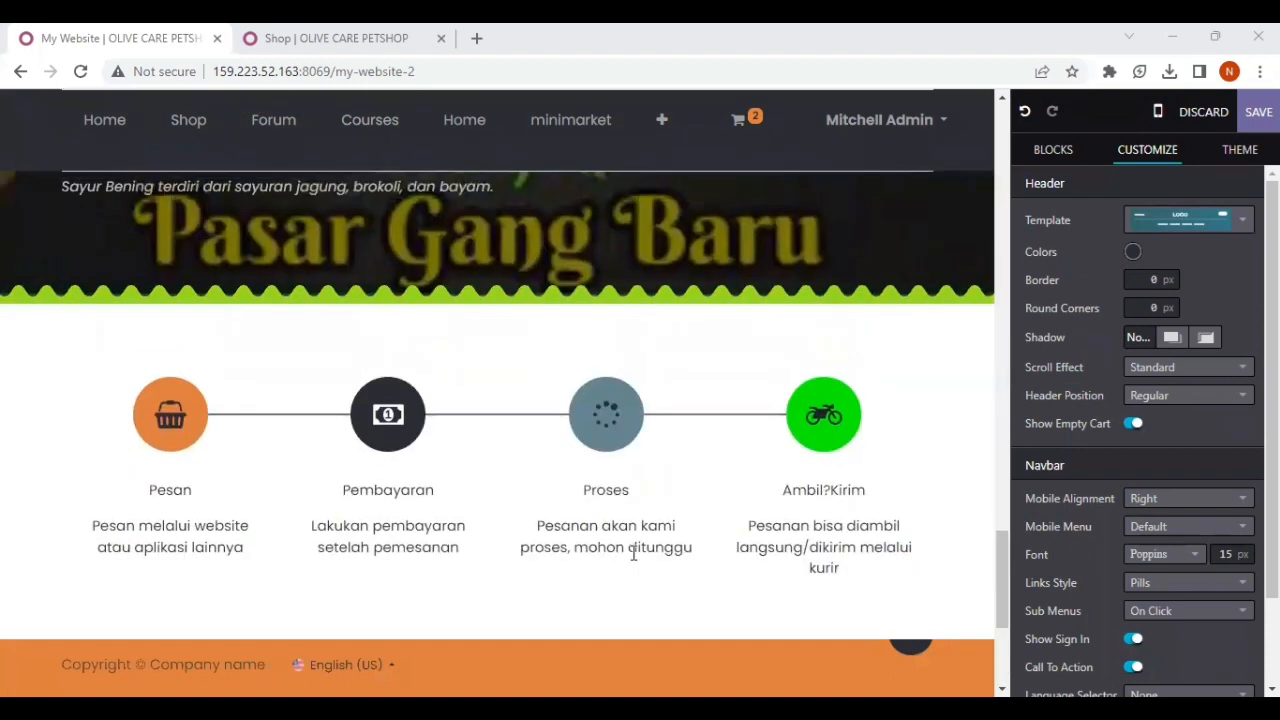
pyautogui.scroll(15, 633, 553)
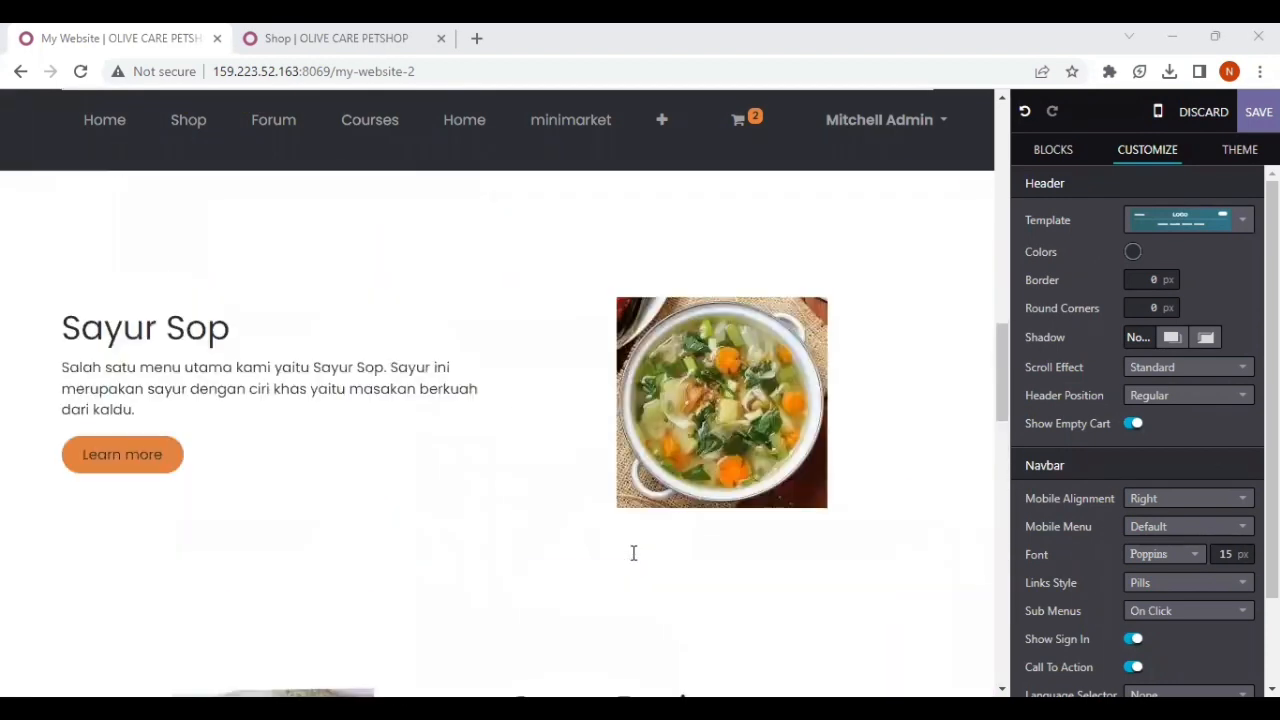
pyautogui.scroll(3, 633, 553)
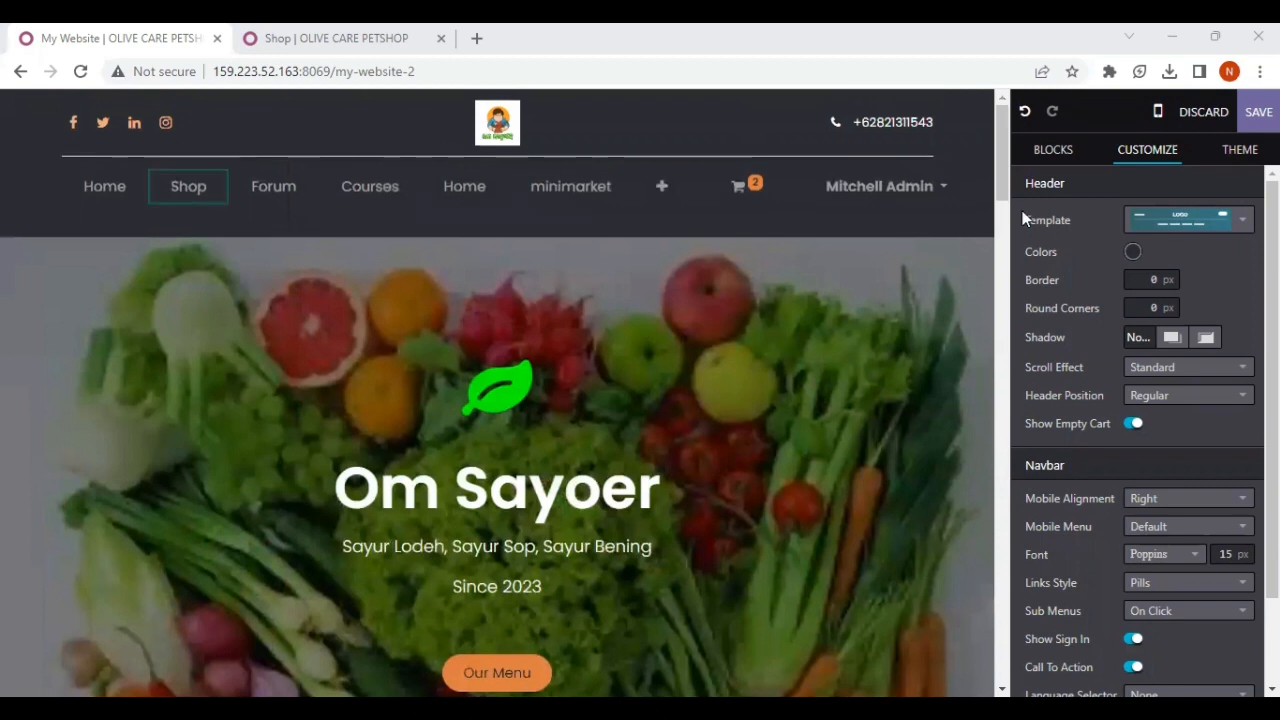
pyautogui.click(1258, 111)
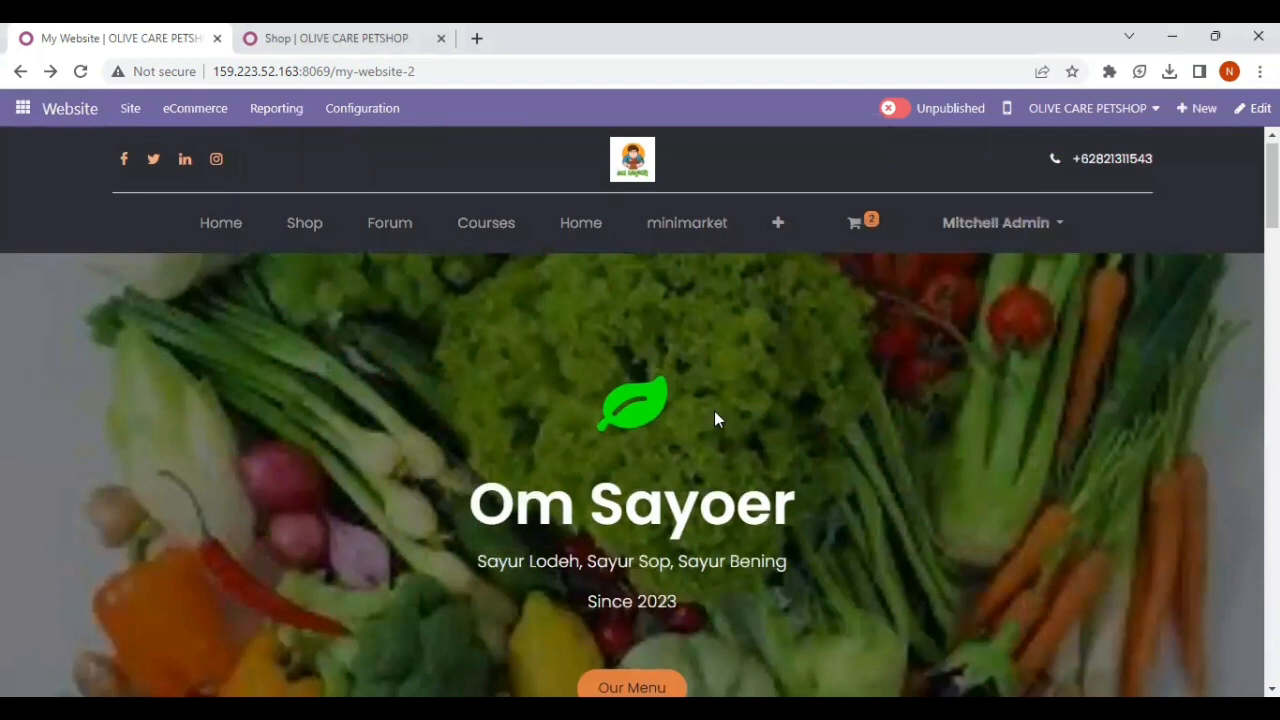
# Step: Review the saved page from the Om Sayoer banner through the dish sections, pricelist and ordering steps to the footer, and return to its start
pyautogui.scroll(-4, 714, 411)
pyautogui.scroll(4, 714, 411)
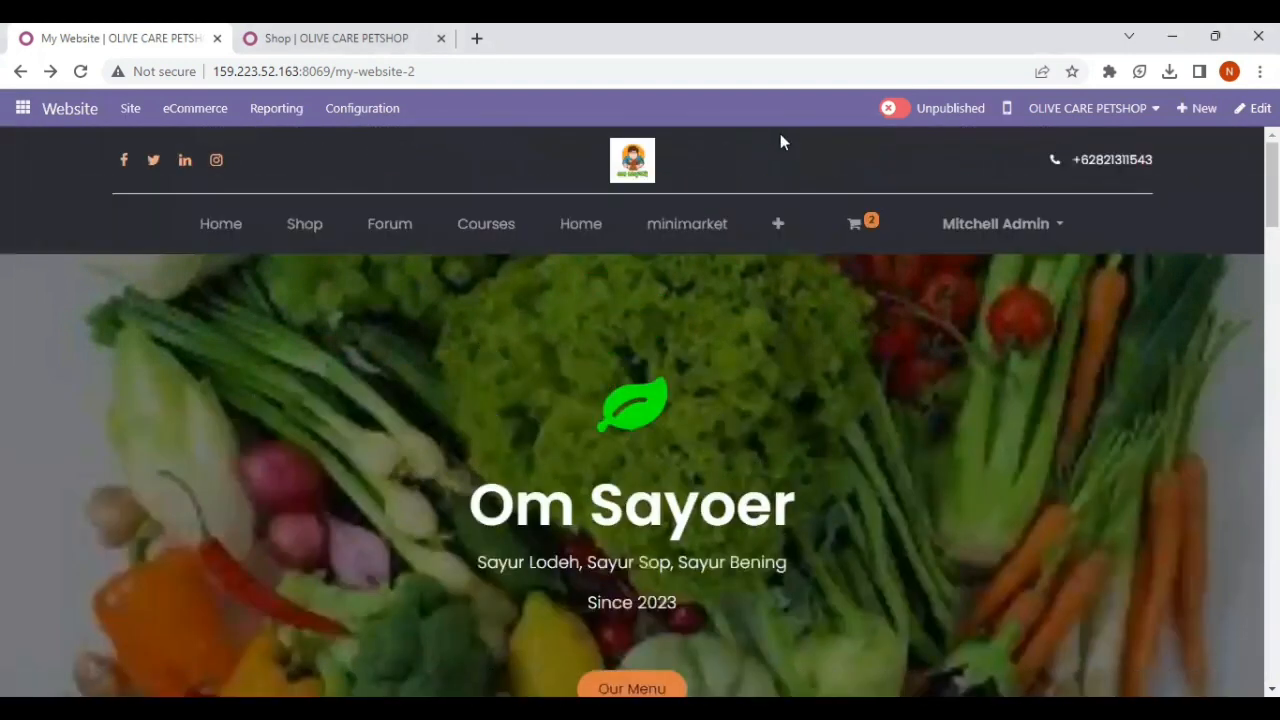
pyautogui.scroll(-9, 571, 593)
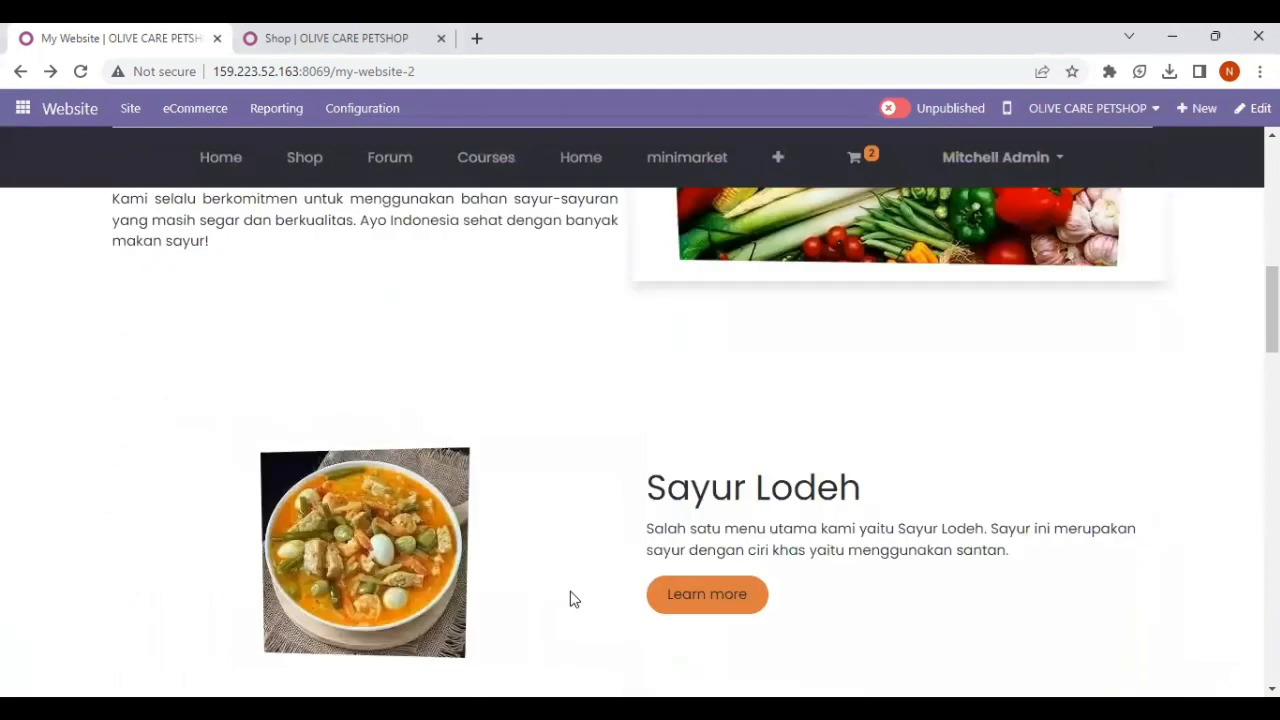
pyautogui.scroll(-2, 571, 596)
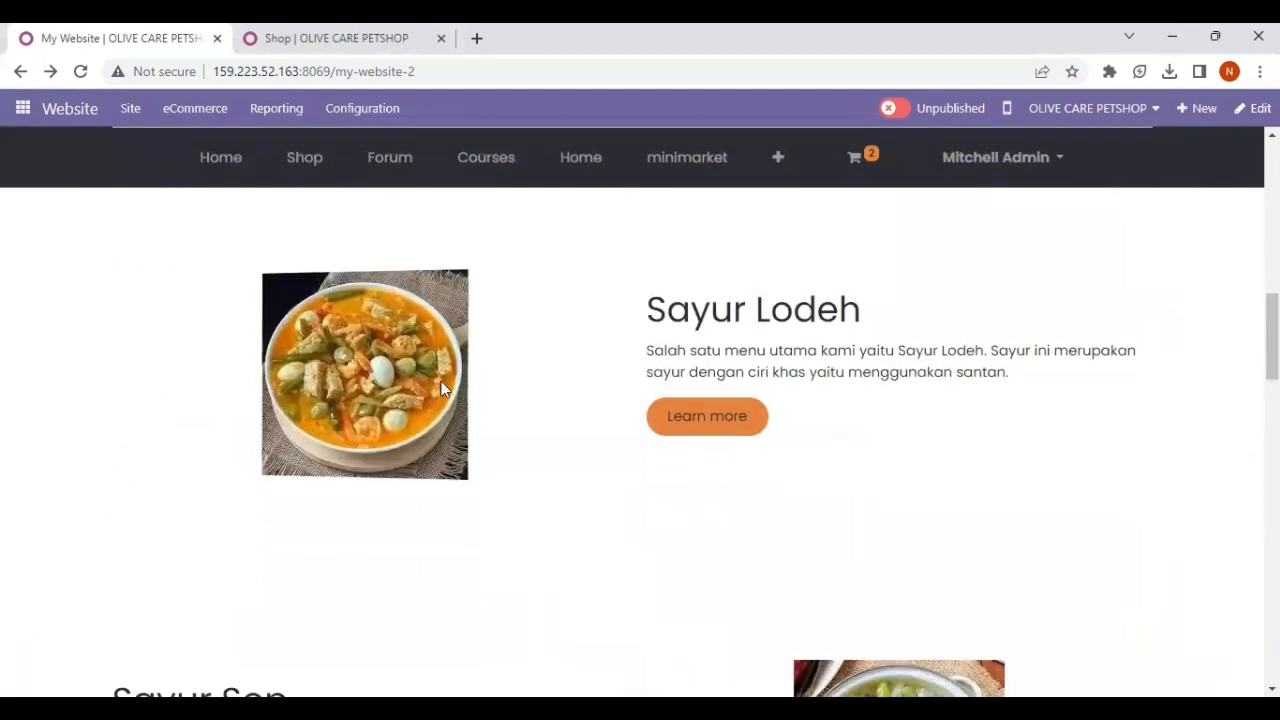
pyautogui.scroll(-4, 445, 389)
pyautogui.scroll(-1, 445, 389)
pyautogui.scroll(10, 445, 389)
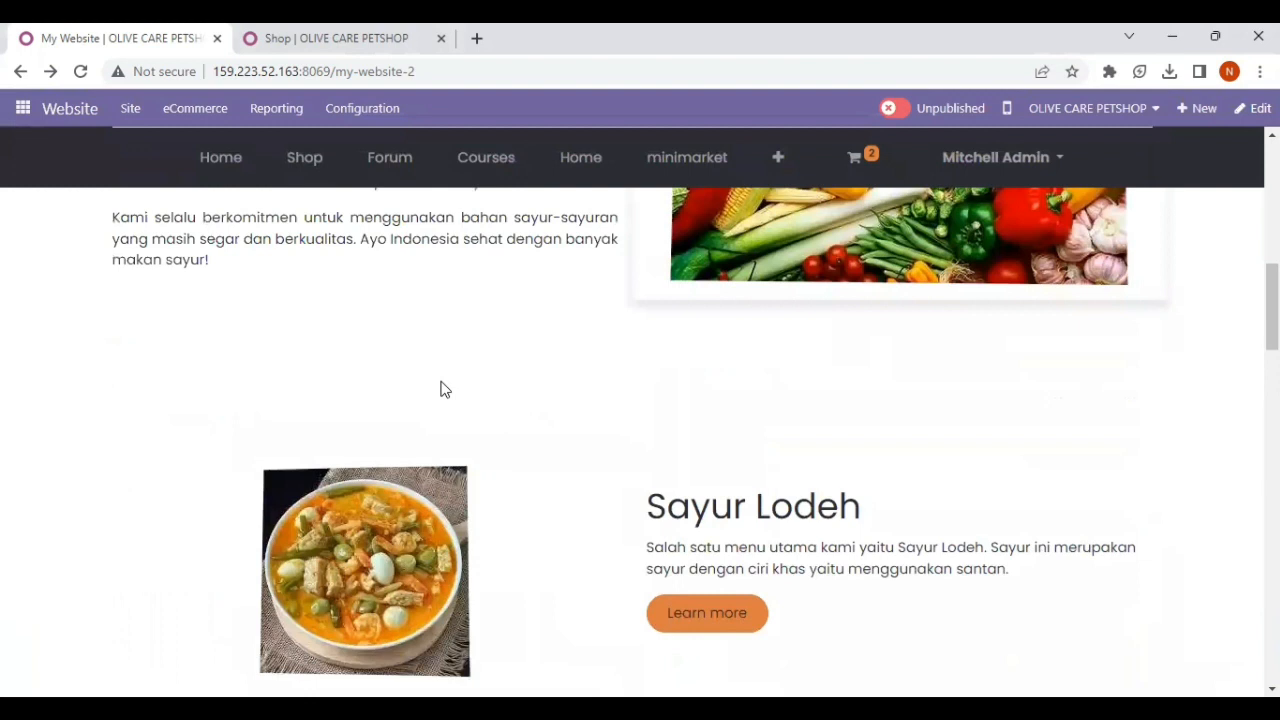
pyautogui.scroll(-12, 445, 389)
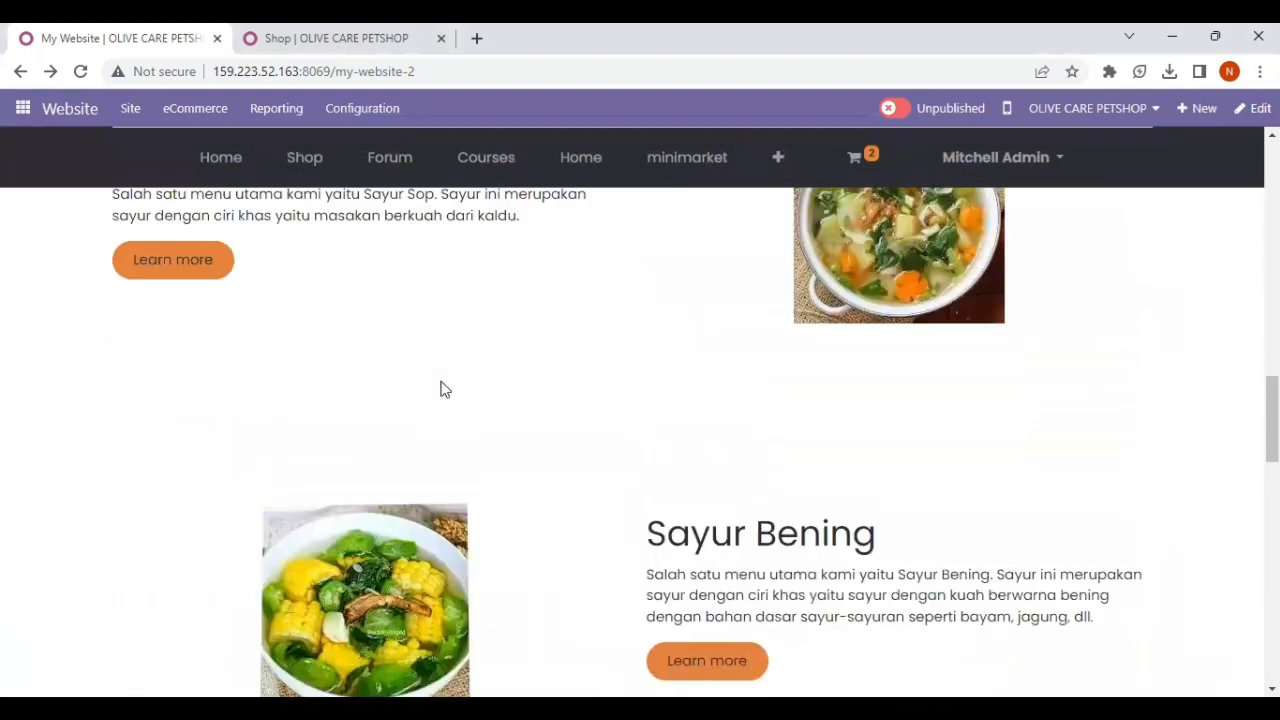
pyautogui.scroll(-5, 443, 389)
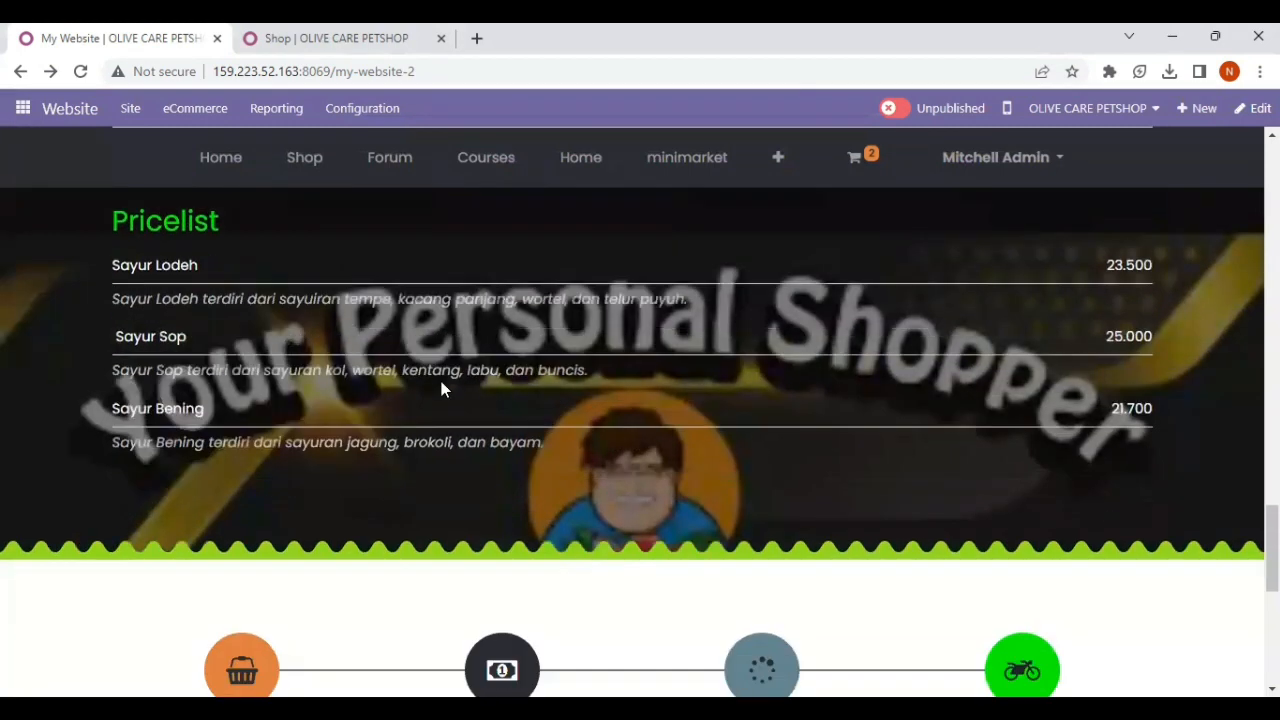
pyautogui.scroll(-4, 441, 383)
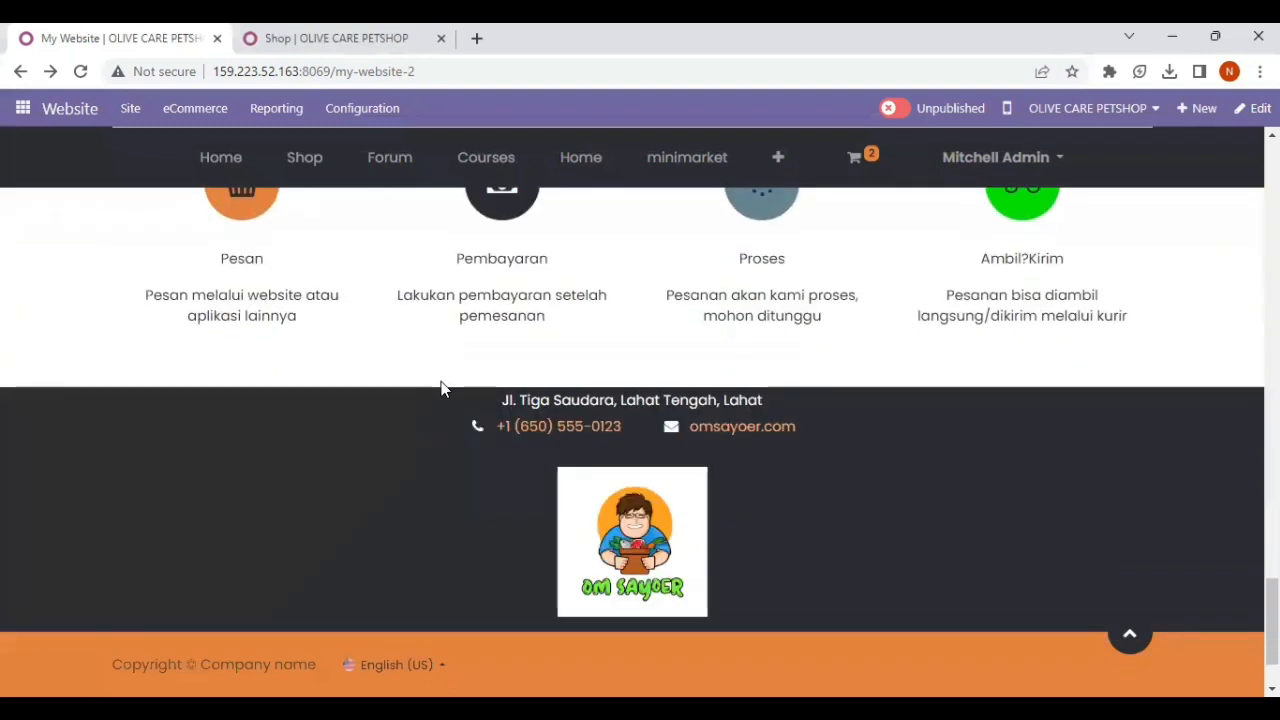
pyautogui.scroll(2, 566, 382)
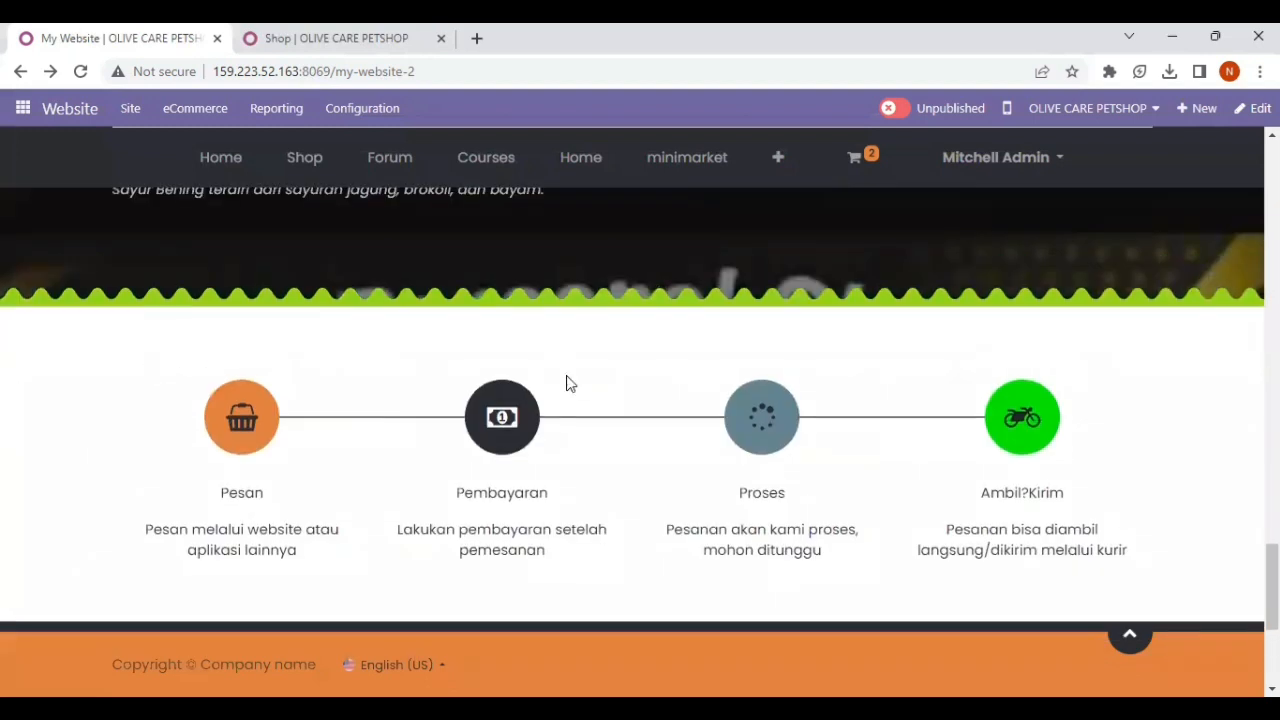
pyautogui.scroll(-3, 223, 383)
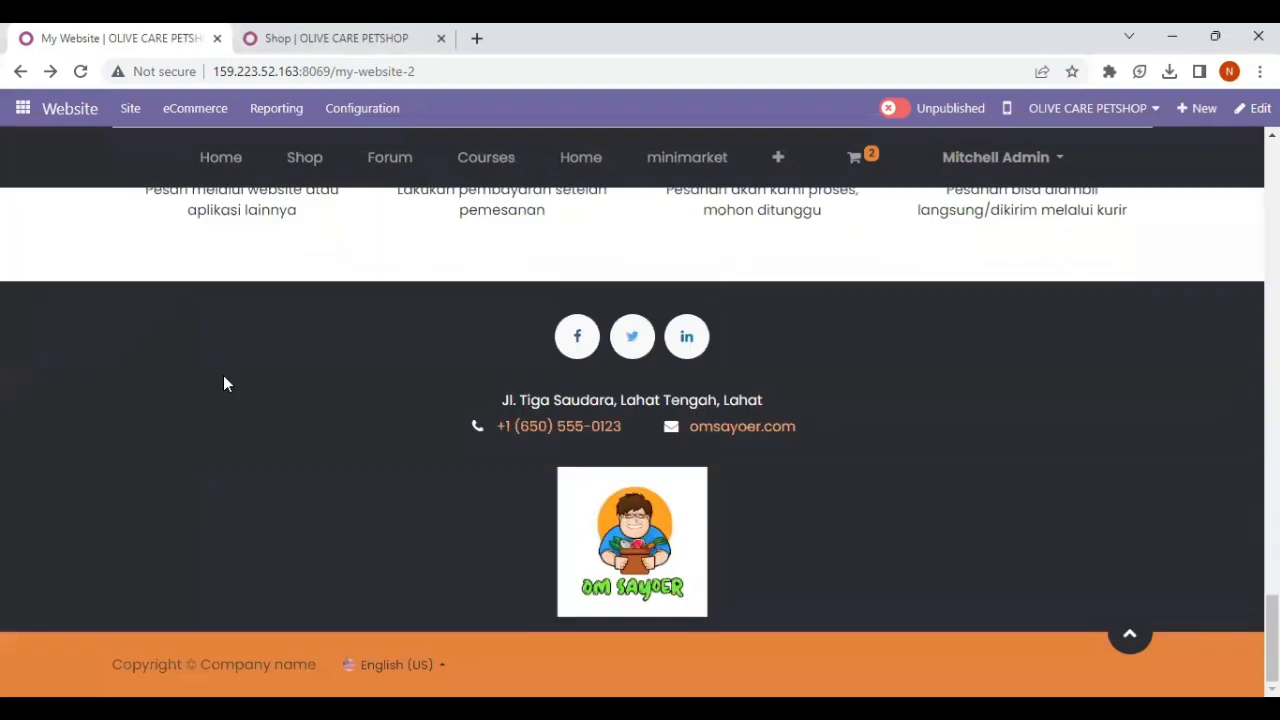
pyautogui.scroll(5, 448, 428)
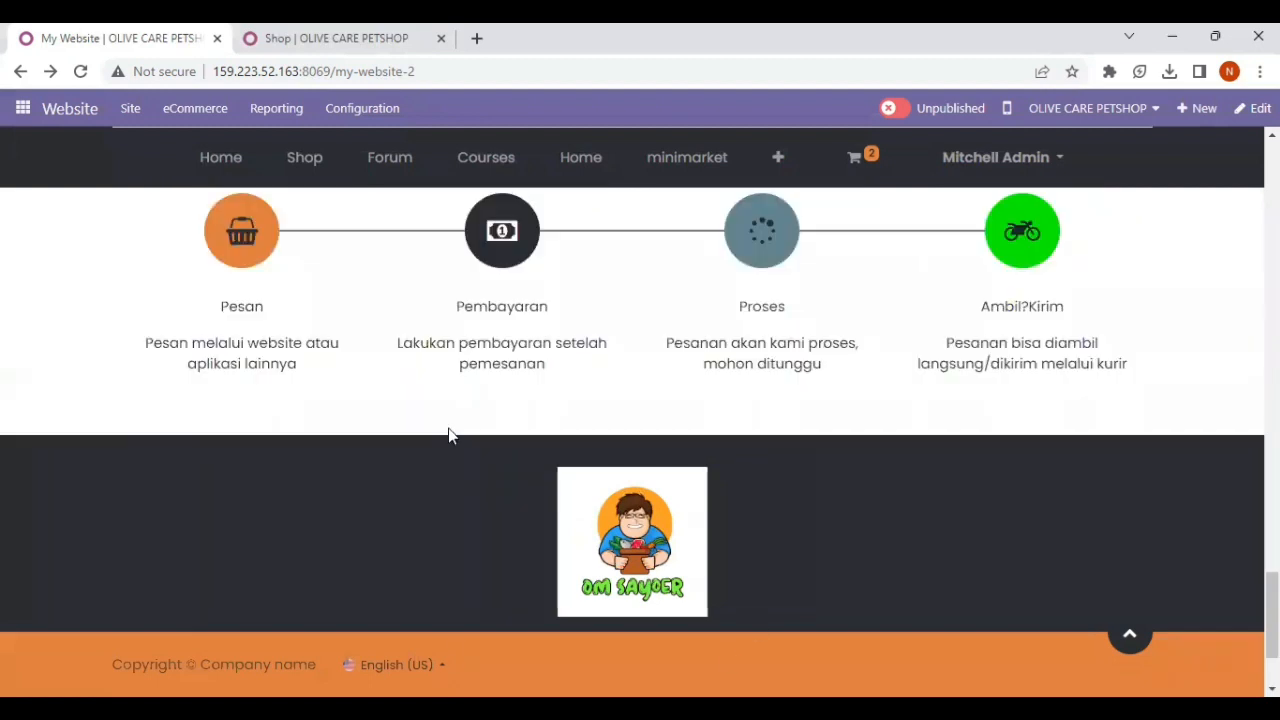
pyautogui.scroll(6, 448, 430)
pyautogui.scroll(5, 449, 433)
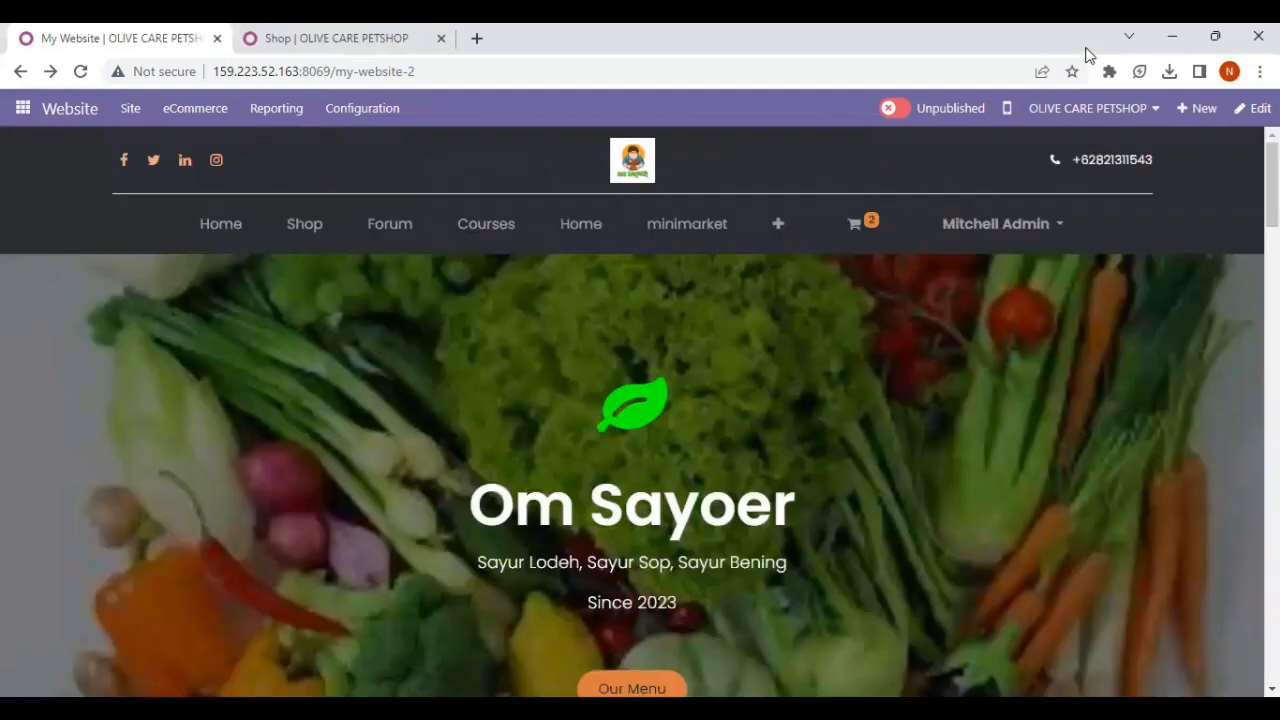
pyautogui.click(1043, 65)
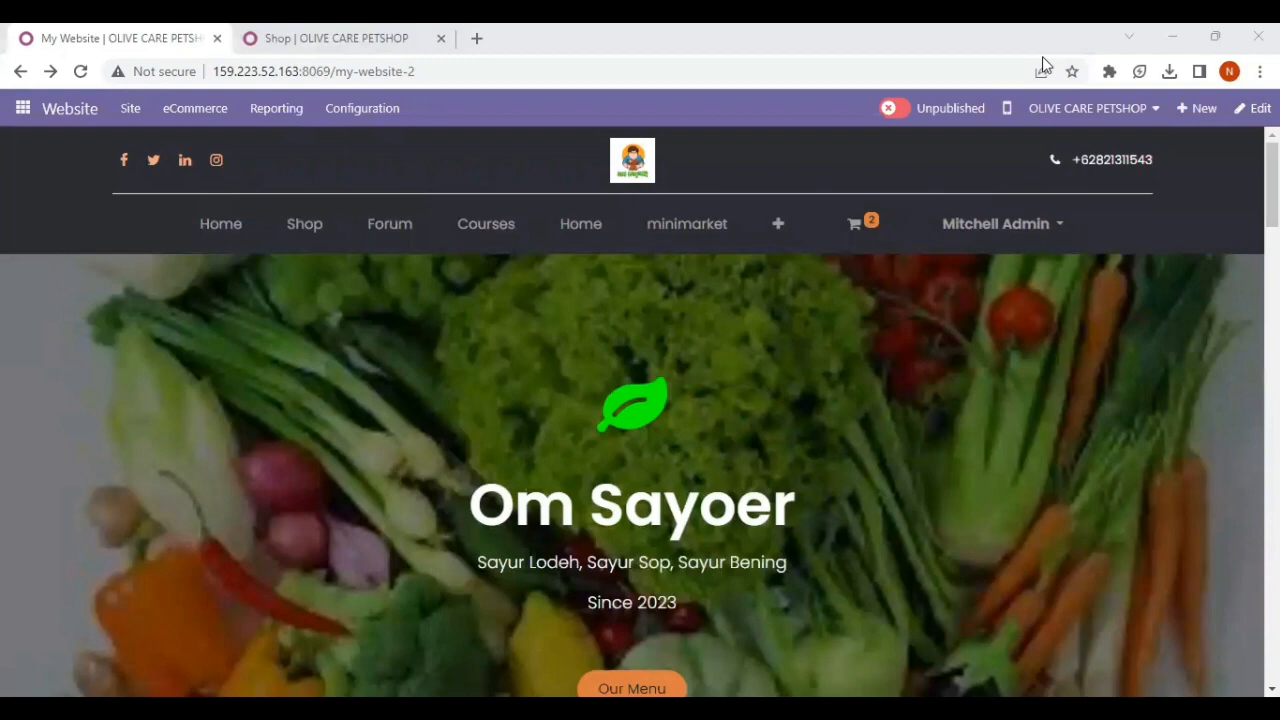